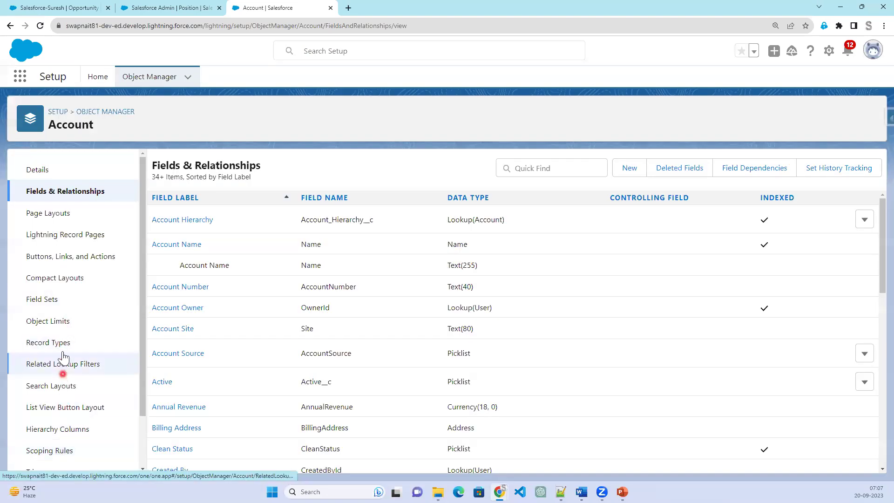
Start a new Account validation rule, then open the Accounts list in the other Salesforce tab.
{"action": "scroll", "coordinate": [60, 358], "scroll_direction": "down", "scroll_amount": 3}
{"action": "left_click", "coordinate": [62, 454]}
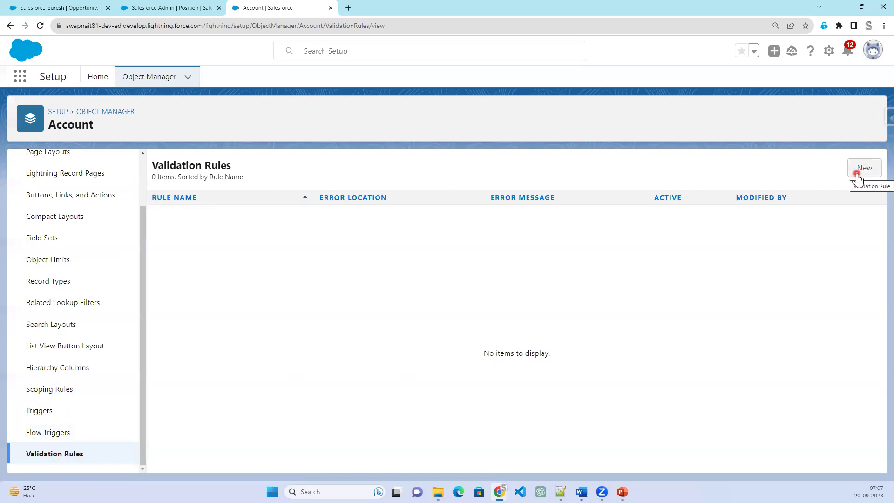
{"action": "left_click", "coordinate": [858, 178]}
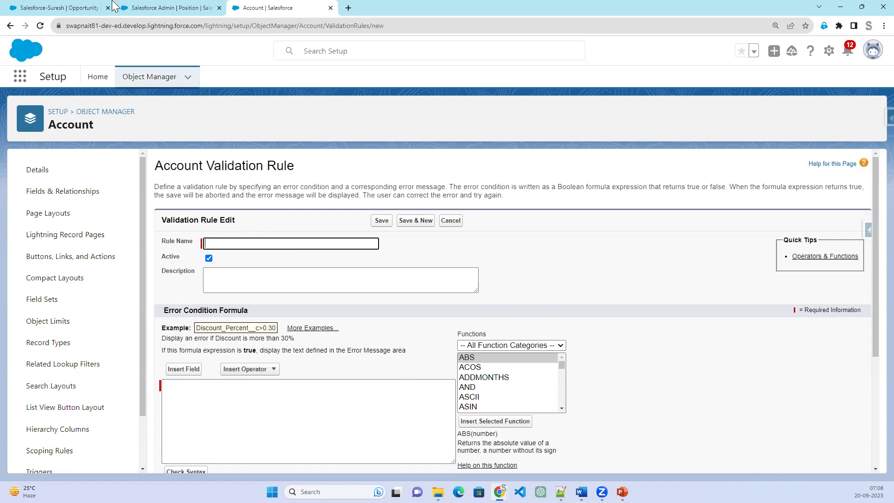
{"action": "left_click", "coordinate": [170, 8]}
{"action": "left_click", "coordinate": [131, 78]}
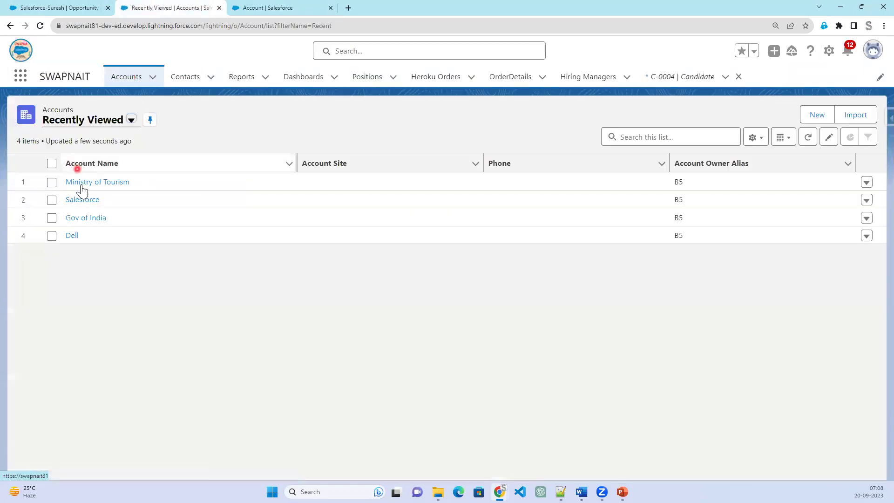
Check the Ministry of Tourism account's Account Number (MT001), then return to the new rule form.
{"action": "left_click", "coordinate": [81, 182]}
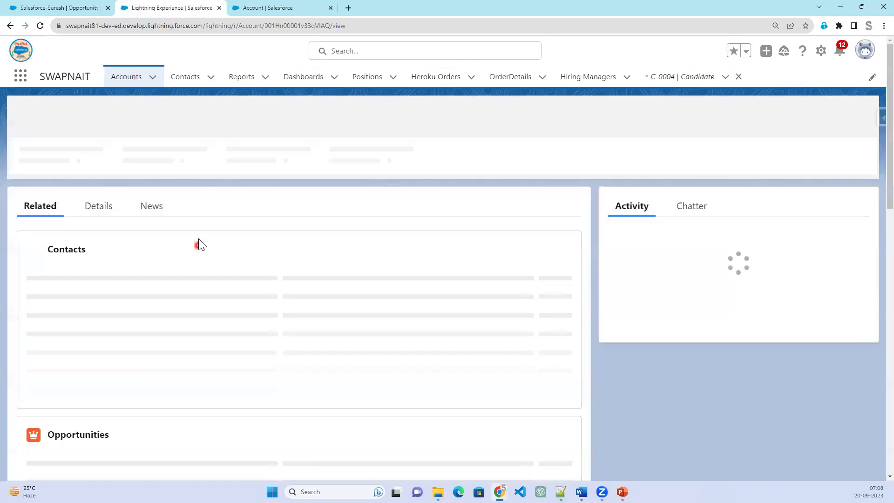
{"action": "left_click", "coordinate": [95, 208]}
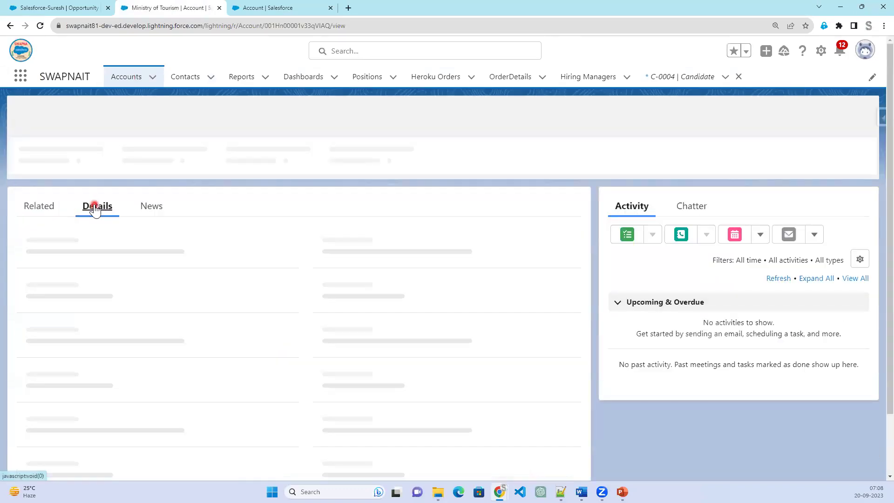
{"action": "left_click", "coordinate": [97, 294]}
{"action": "left_click_drag", "start_coordinate": [65, 338], "coordinate": [24, 325]}
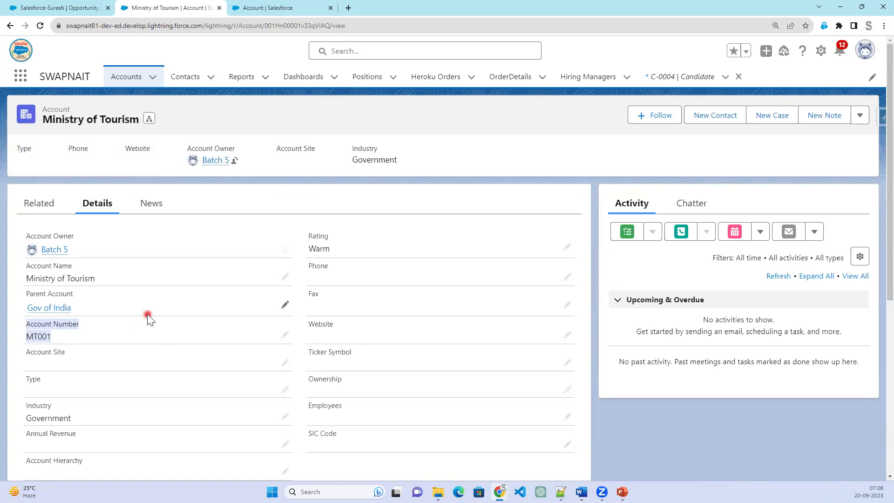
{"action": "left_click", "coordinate": [294, 7]}
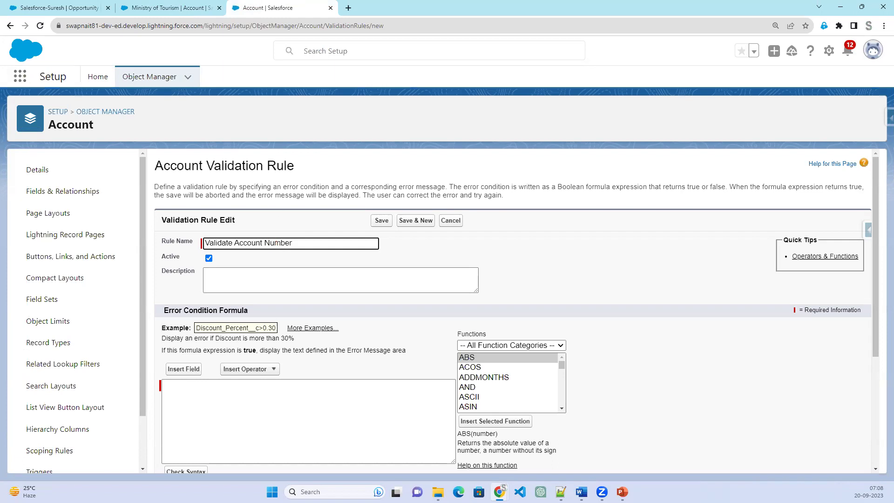
Commit the rule name and write an on-screen note: 'Account Number should be a null, Should be Number'.
{"action": "left_click", "coordinate": [492, 143]}
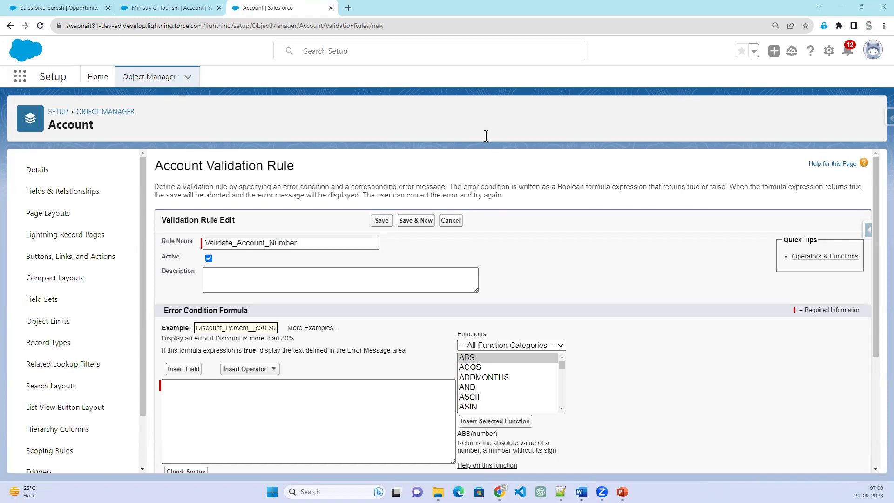
{"action": "left_click", "coordinate": [489, 133]}
{"action": "type", "text": "A"}
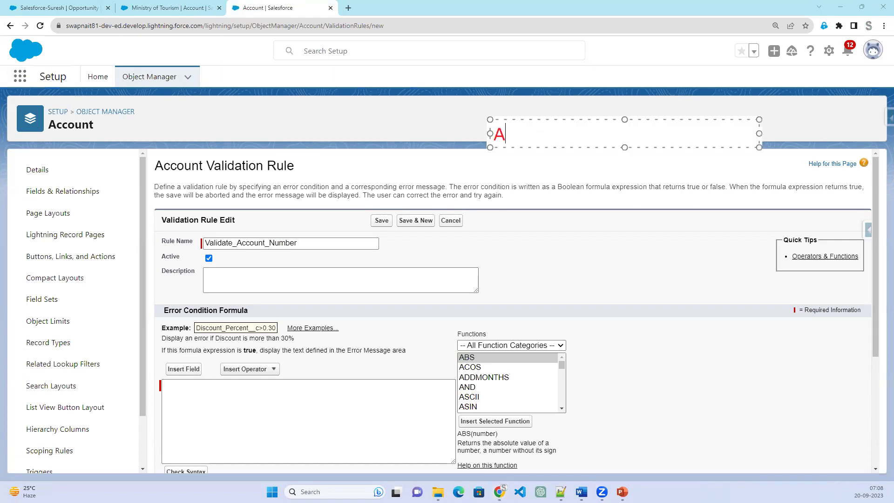
{"action": "type", "text": "ccount N"}
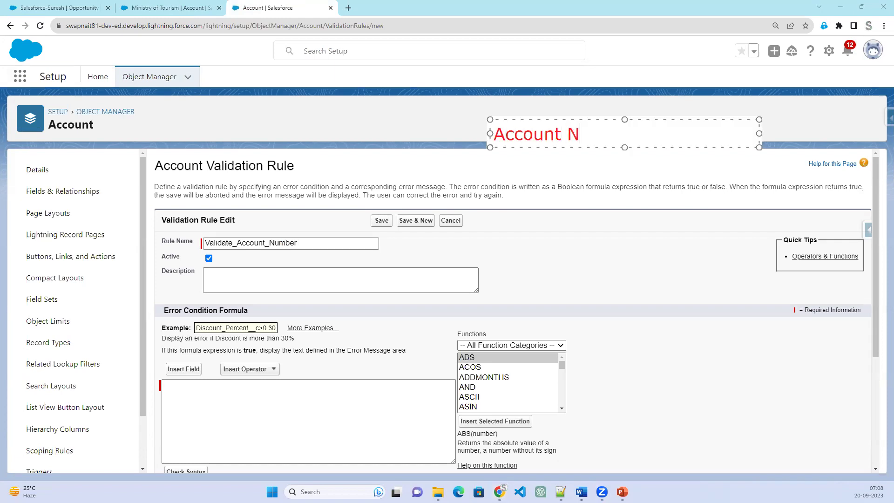
{"action": "type", "text": "umber s"}
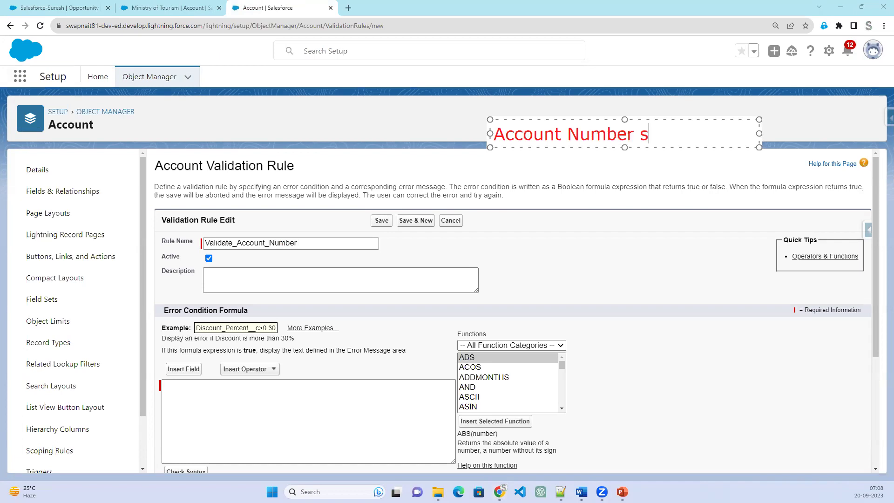
{"action": "type", "text": "hould be"}
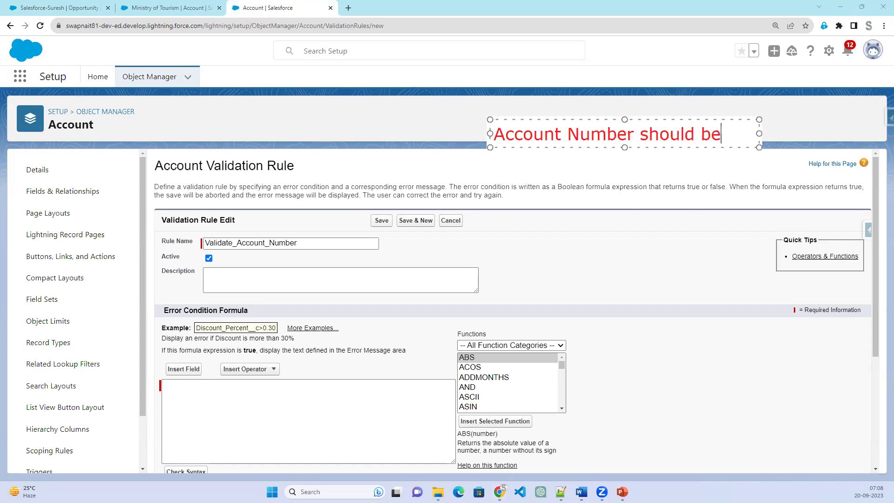
{"action": "type", "text": " a null"}
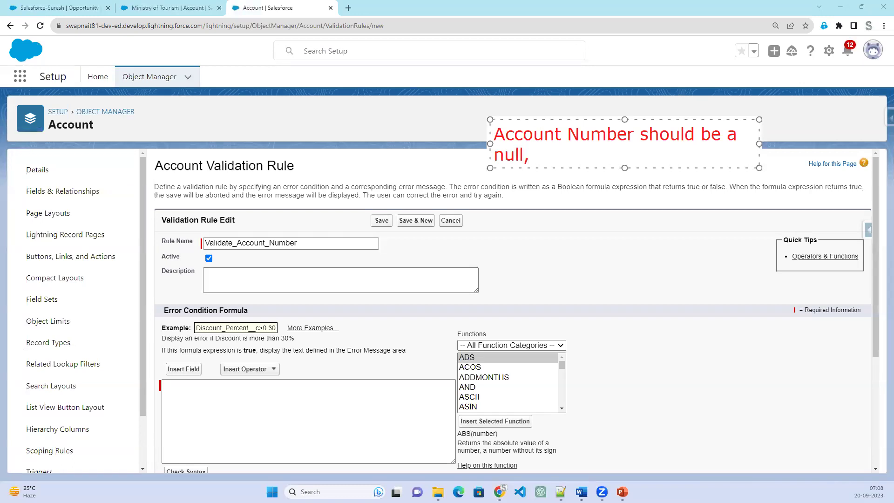
{"action": "type", "text": ","}
{"action": "key", "text": "Return"}
{"action": "type", "text": "Should be Number"}
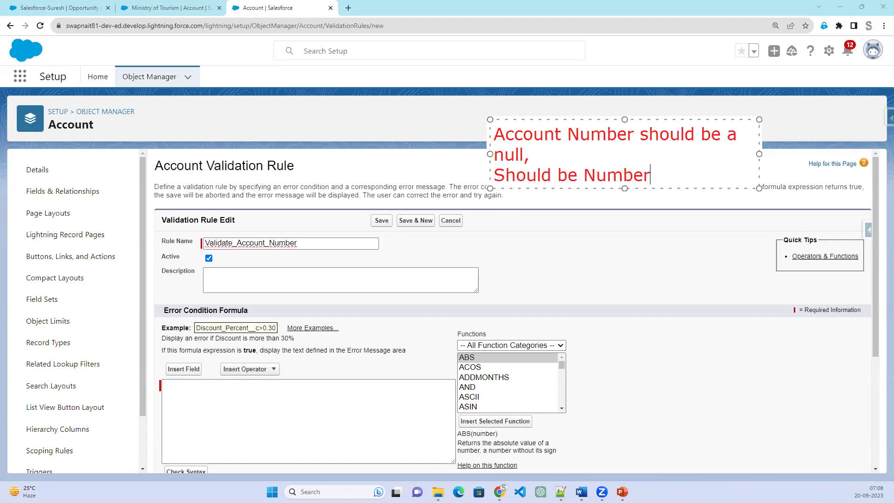
Prefix the note with 'Create/ update', add 'not', then clear the note.
{"action": "left_click", "coordinate": [494, 136]}
{"action": "type", "text": "Create"}
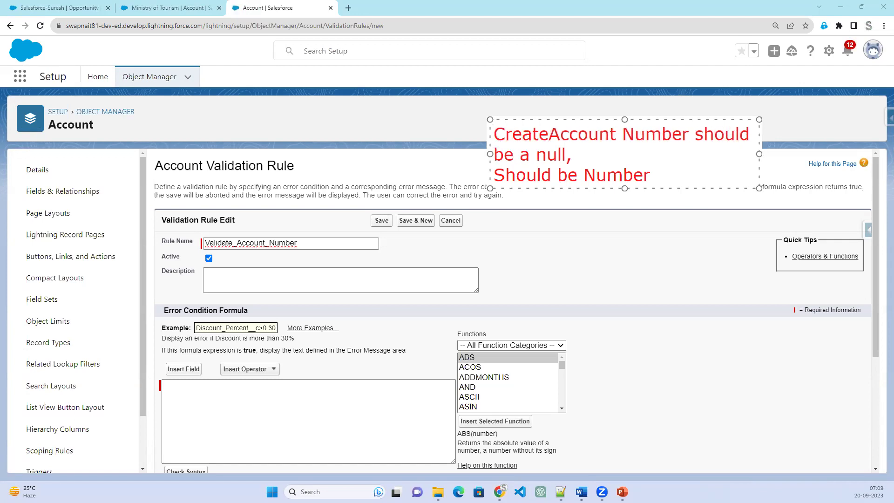
{"action": "type", "text": "/ update"}
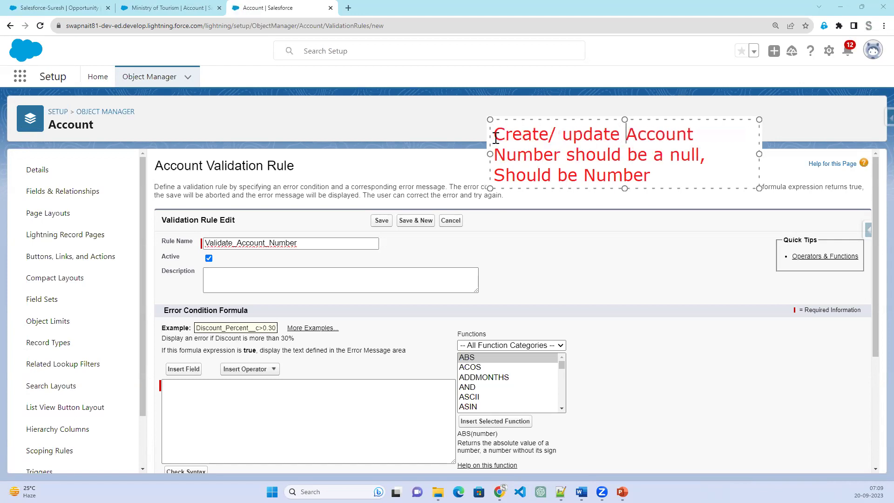
{"action": "key", "text": "Return"}
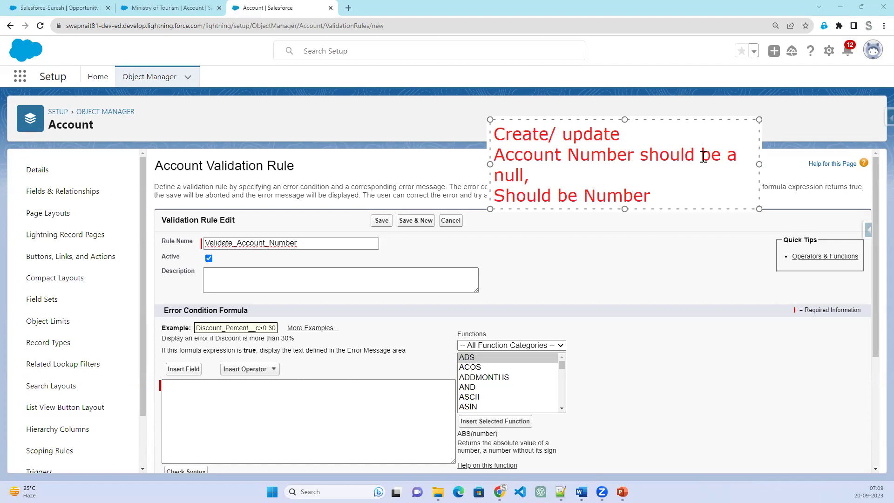
{"action": "type", "text": "not"}
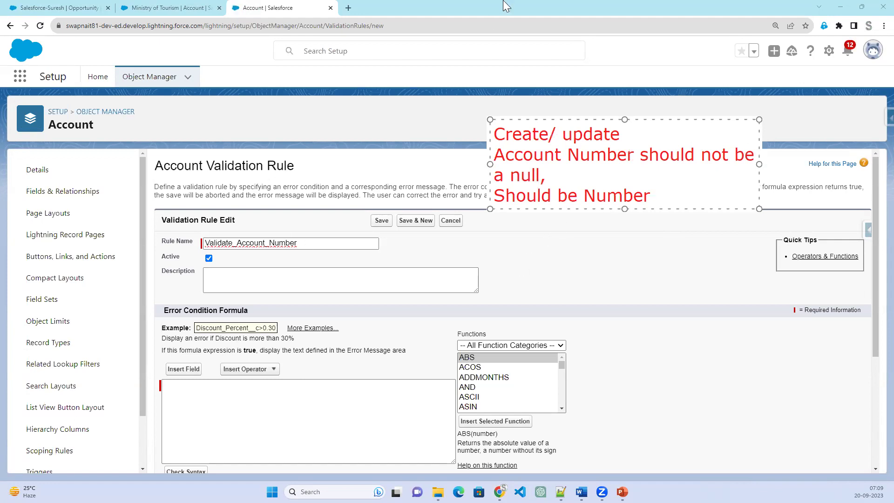
{"action": "left_click", "coordinate": [555, 257]}
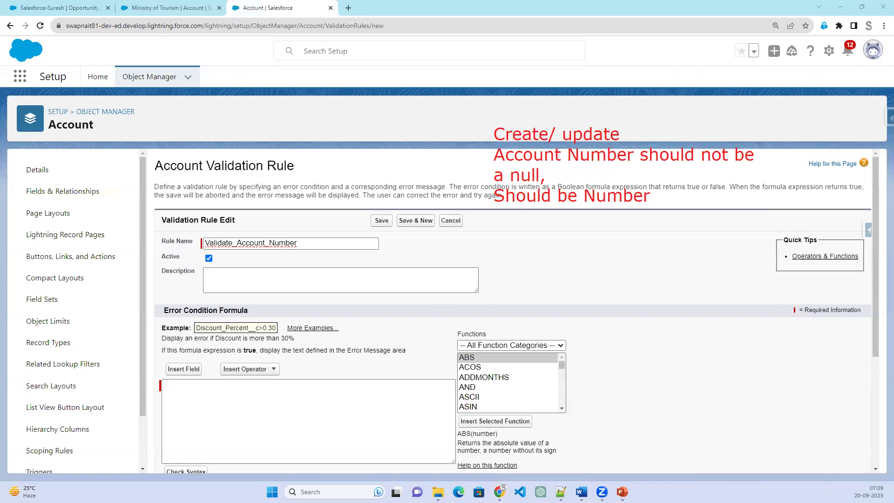
{"action": "key", "text": "Escape"}
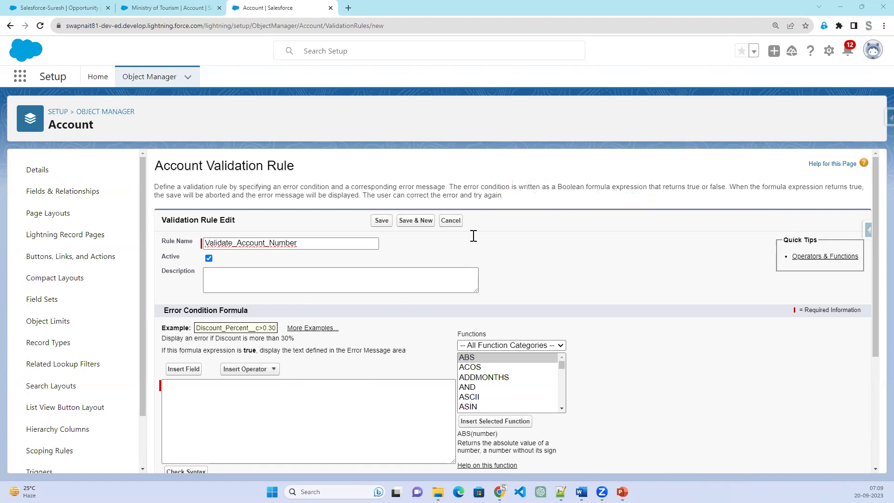
Highlight the Error Condition Formula heading, the formula entry area and the functions list.
{"action": "scroll", "coordinate": [670, 289], "scroll_direction": "down", "scroll_amount": 2}
{"action": "left_click_drag", "start_coordinate": [168, 217], "coordinate": [280, 217]}
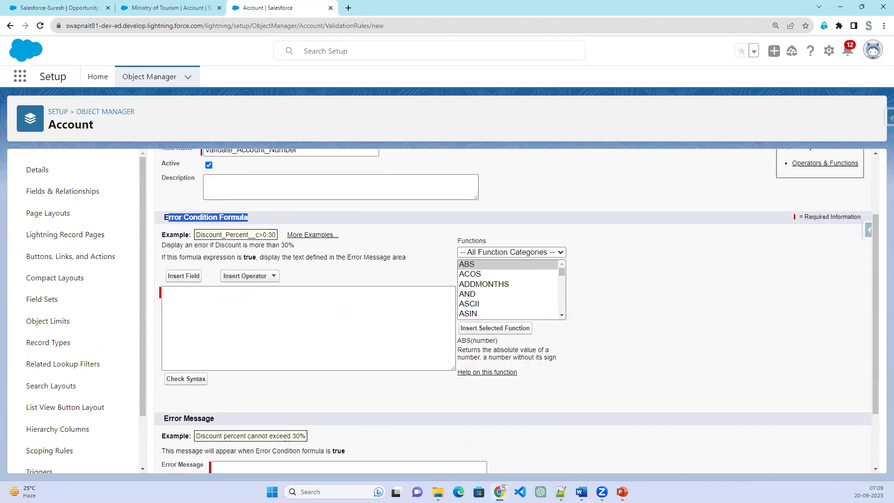
{"action": "mouse_move", "coordinate": [151, 220]}
{"action": "left_mouse_down"}
{"action": "mouse_move", "coordinate": [446, 236]}
{"action": "mouse_move", "coordinate": [459, 378]}
{"action": "mouse_move", "coordinate": [445, 387]}
{"action": "left_mouse_up"}
{"action": "mouse_move", "coordinate": [362, 386]}
{"action": "left_mouse_down"}
{"action": "mouse_move", "coordinate": [159, 399]}
{"action": "mouse_move", "coordinate": [159, 268]}
{"action": "mouse_move", "coordinate": [168, 224]}
{"action": "left_mouse_up"}
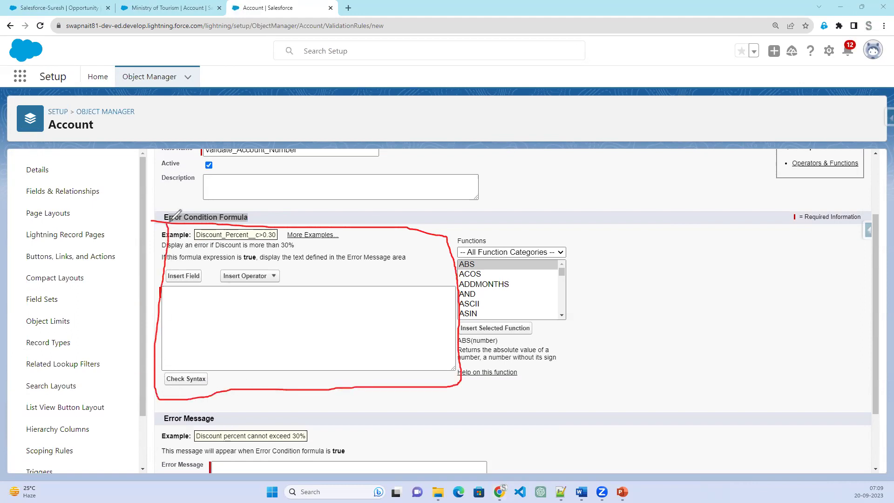
{"action": "left_click_drag", "start_coordinate": [474, 222], "coordinate": [445, 304]}
{"action": "mouse_move", "coordinate": [458, 333]}
{"action": "left_mouse_down"}
{"action": "mouse_move", "coordinate": [588, 322]}
{"action": "mouse_move", "coordinate": [584, 234]}
{"action": "mouse_move", "coordinate": [475, 220]}
{"action": "left_mouse_up"}
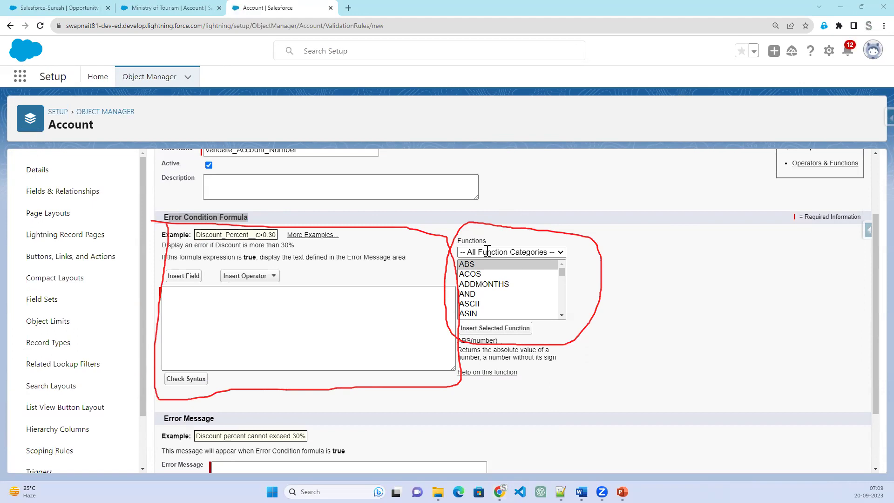
Keep all function categories and bring up Insert Field from the formula box.
{"action": "left_click", "coordinate": [503, 252]}
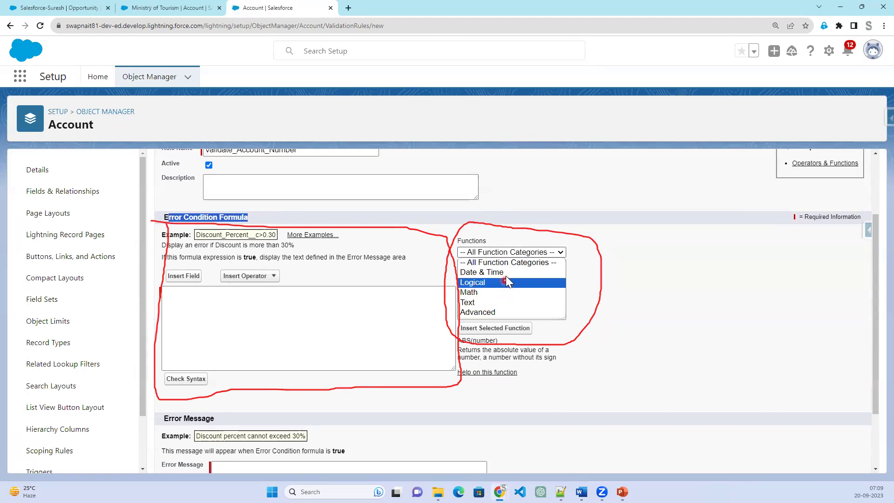
{"action": "left_click", "coordinate": [696, 291]}
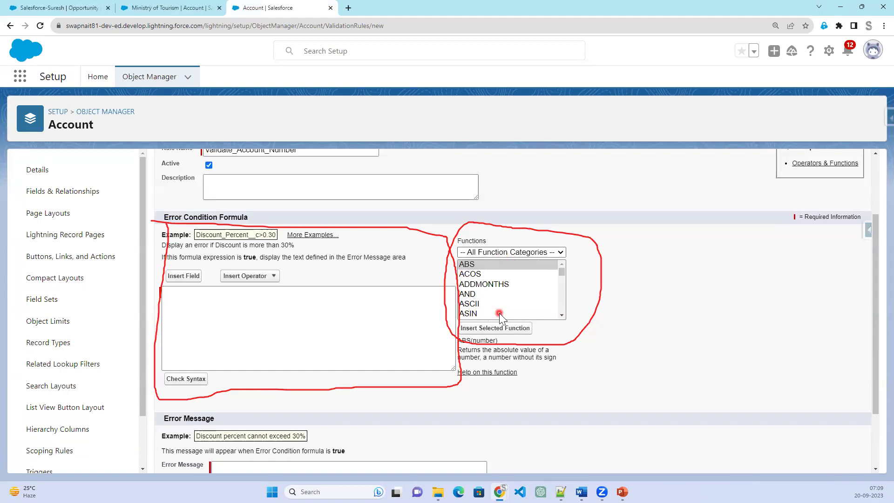
{"action": "left_click", "coordinate": [345, 336]}
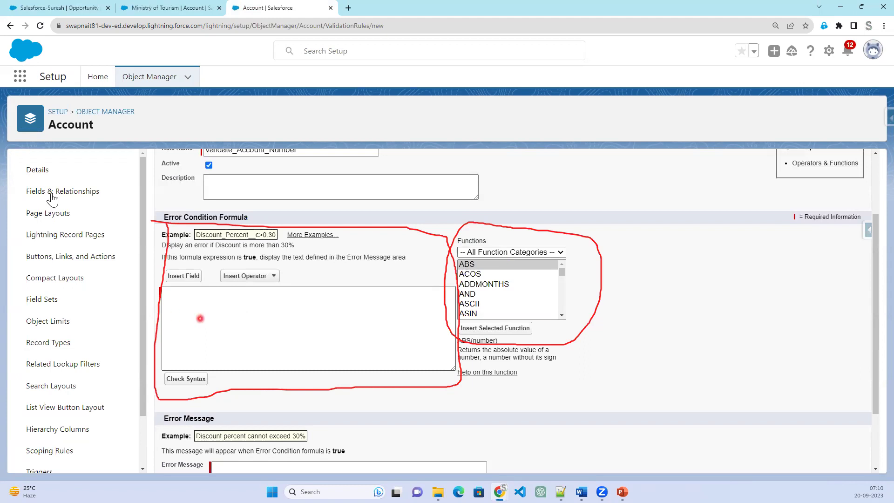
{"action": "left_click", "coordinate": [184, 276]}
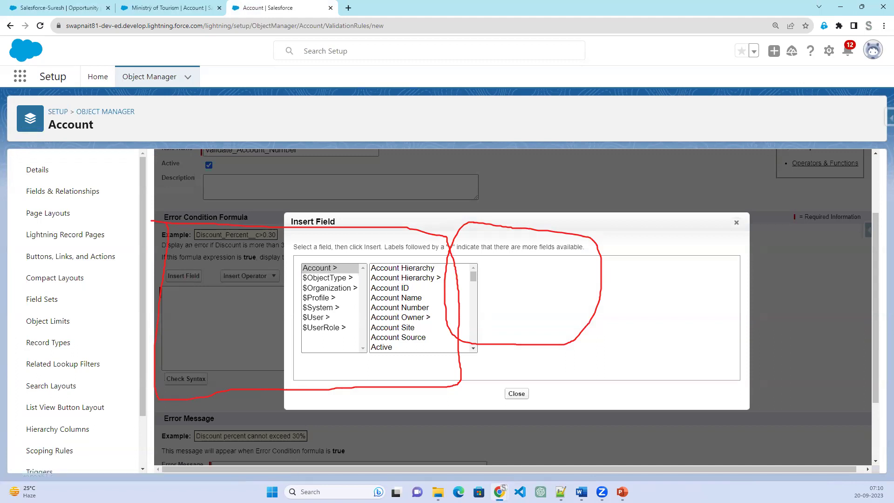
Insert the Account > Account Number field (AccountNumber) into the error condition formula.
{"action": "left_click", "coordinate": [412, 299]}
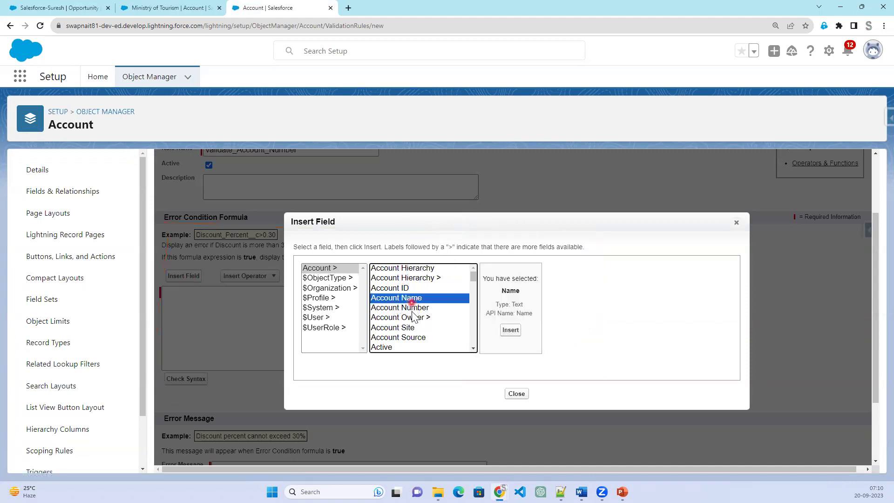
{"action": "left_click", "coordinate": [412, 308]}
{"action": "left_click", "coordinate": [522, 331]}
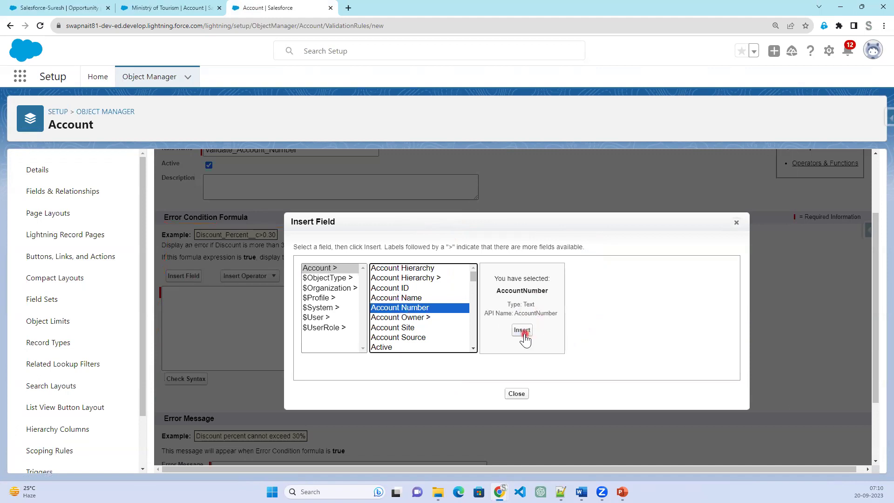
{"action": "left_click_drag", "start_coordinate": [248, 305], "coordinate": [159, 302]}
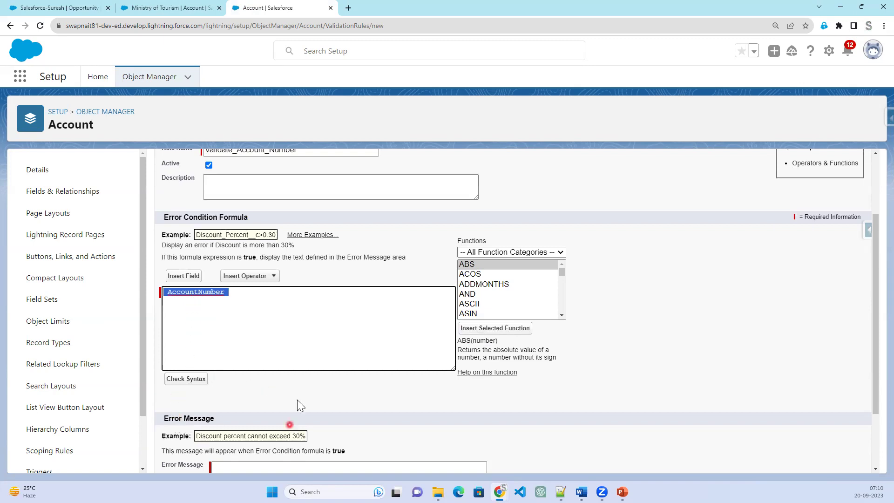
{"action": "scroll", "coordinate": [297, 399], "scroll_direction": "down", "scroll_amount": 2}
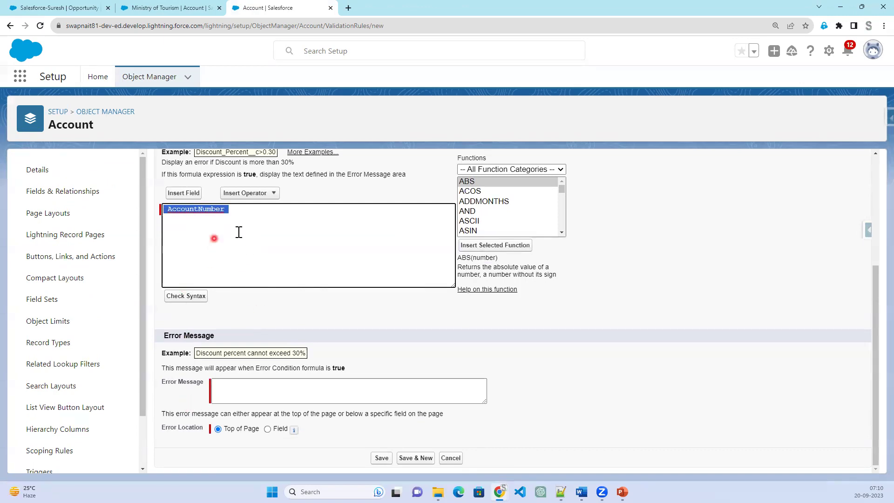
After glancing at the account tab, set the error location to Field: Account Number.
{"action": "left_click", "coordinate": [168, 8]}
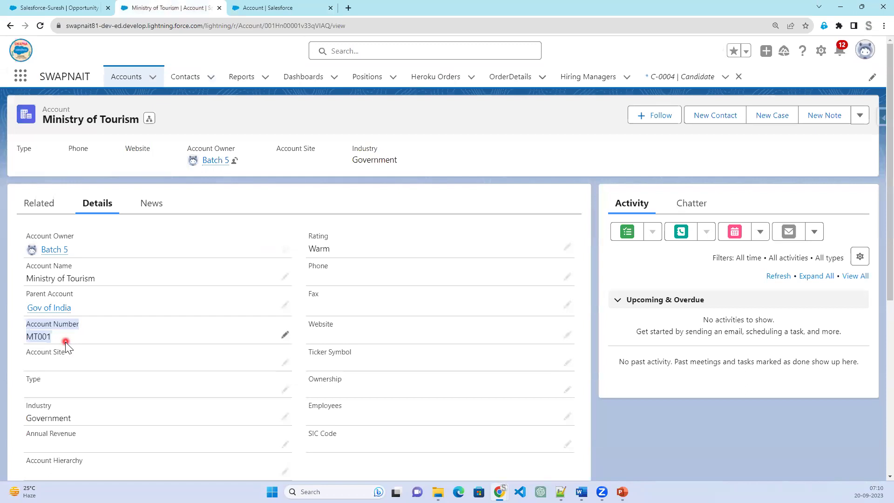
{"action": "left_click", "coordinate": [285, 7]}
{"action": "left_click", "coordinate": [258, 396]}
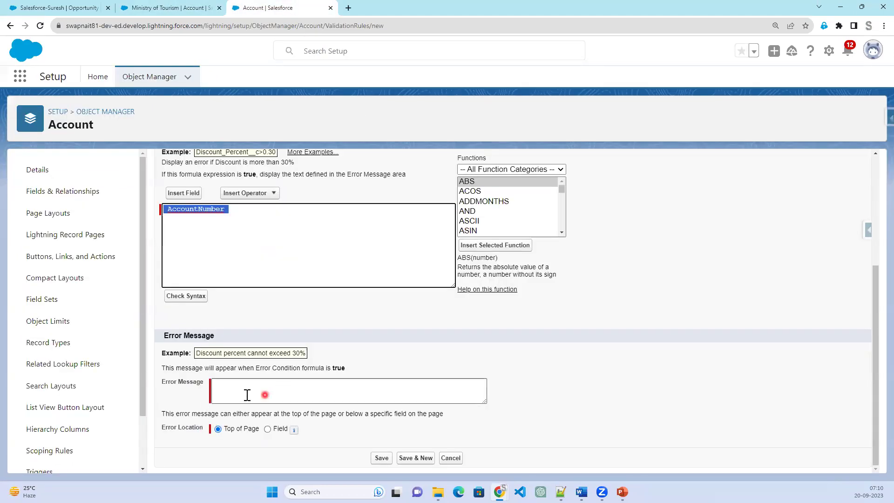
{"action": "left_click_drag", "start_coordinate": [160, 380], "coordinate": [233, 386]}
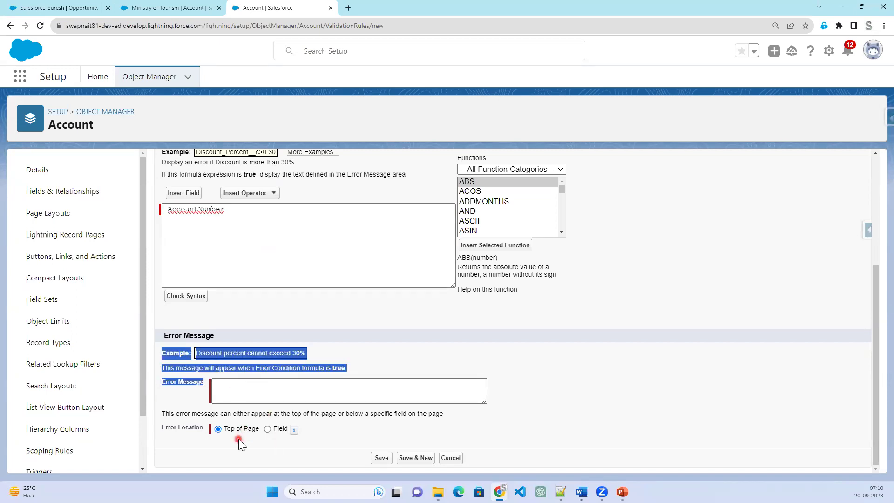
{"action": "left_click", "coordinate": [268, 429]}
{"action": "left_click", "coordinate": [324, 429]}
{"action": "scroll", "coordinate": [371, 269], "scroll_direction": "down", "scroll_amount": 1}
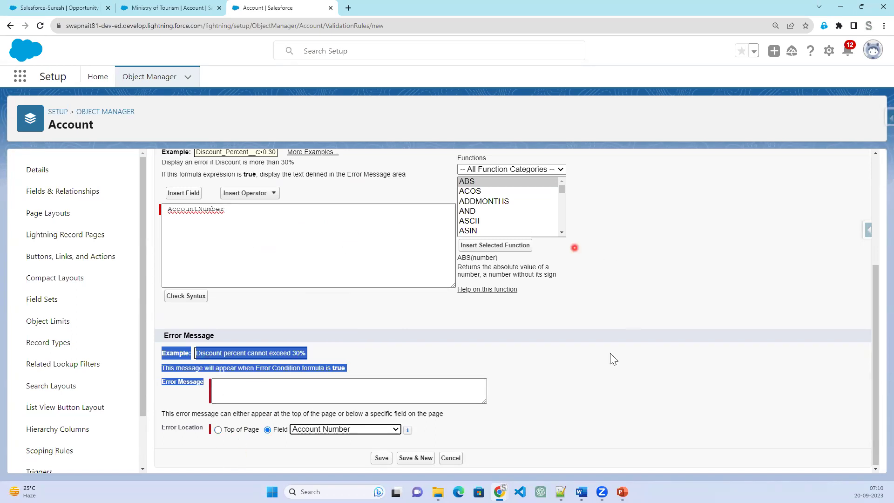
Select the AccountNumber text in the formula and place the caret at its end.
{"action": "scroll", "coordinate": [604, 375], "scroll_direction": "up", "scroll_amount": 3}
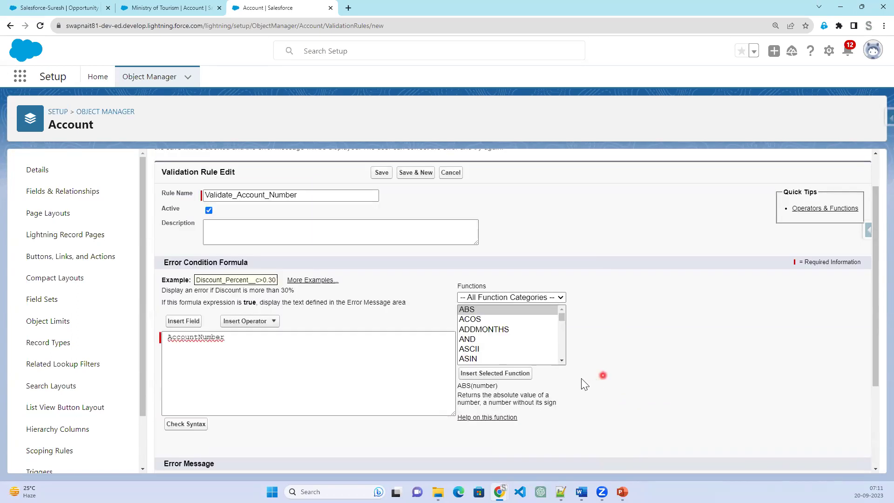
{"action": "scroll", "coordinate": [591, 374], "scroll_direction": "down", "scroll_amount": 1}
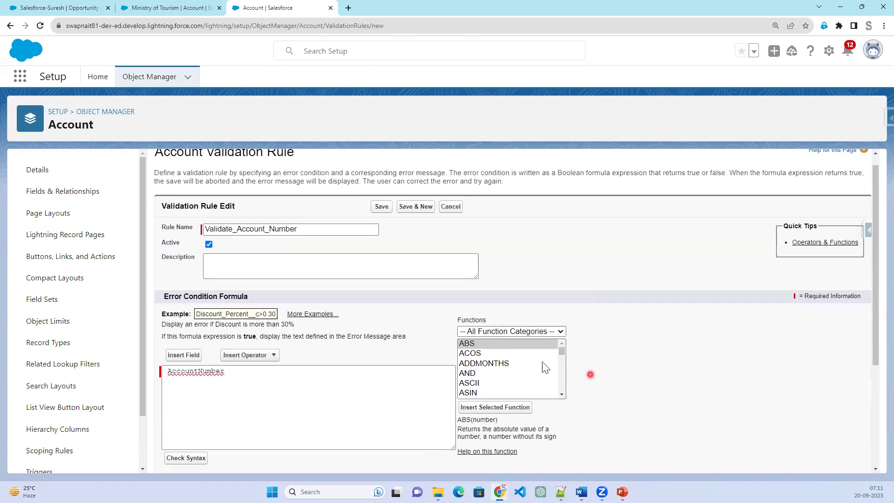
{"action": "scroll", "coordinate": [537, 343], "scroll_direction": "down", "scroll_amount": 1}
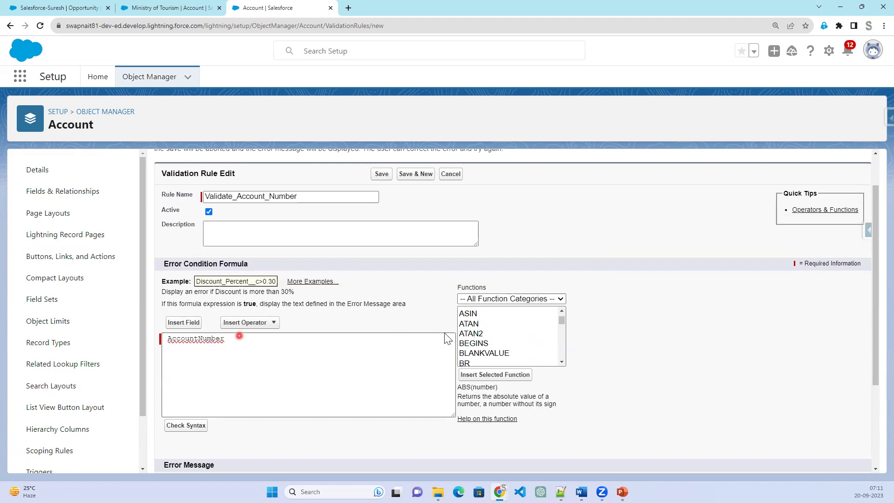
{"action": "left_click_drag", "start_coordinate": [170, 338], "coordinate": [252, 341]}
{"action": "left_click", "coordinate": [252, 341]}
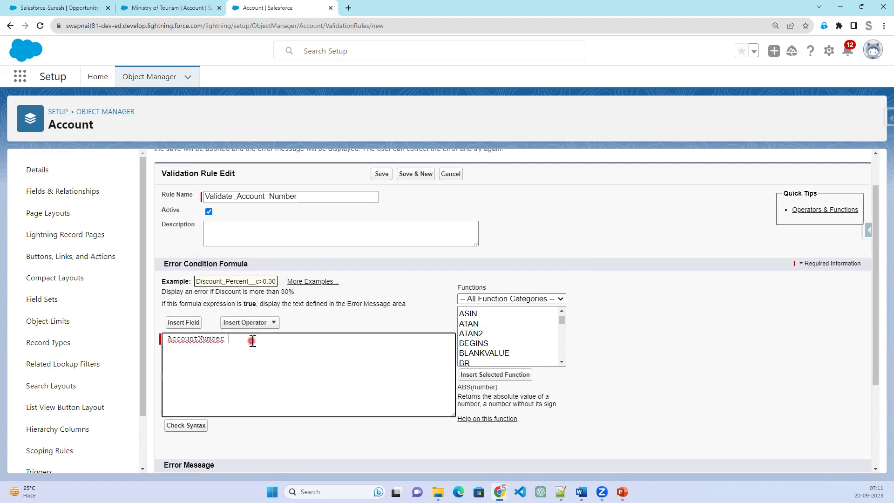
Read the ISBLANK and ISNULL descriptions in the Functions list, leaving ISNULL selected.
{"action": "scroll", "coordinate": [525, 354], "scroll_direction": "down", "scroll_amount": 4}
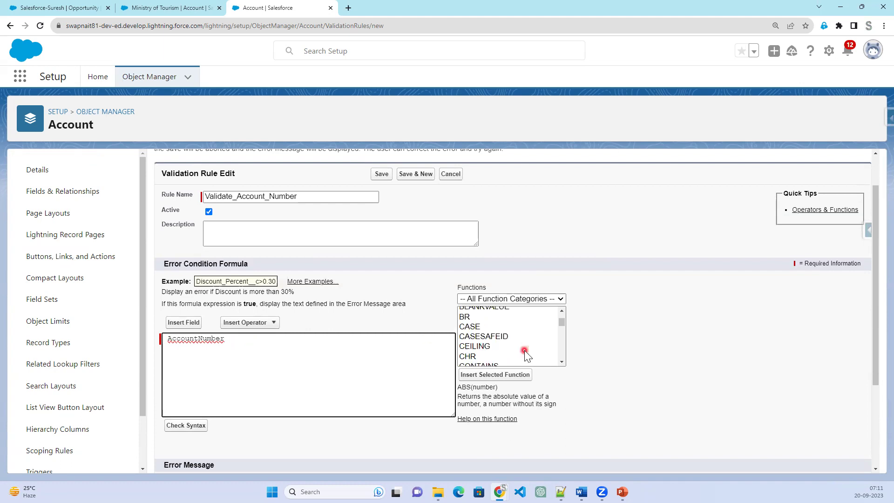
{"action": "scroll", "coordinate": [525, 354], "scroll_direction": "down", "scroll_amount": 6}
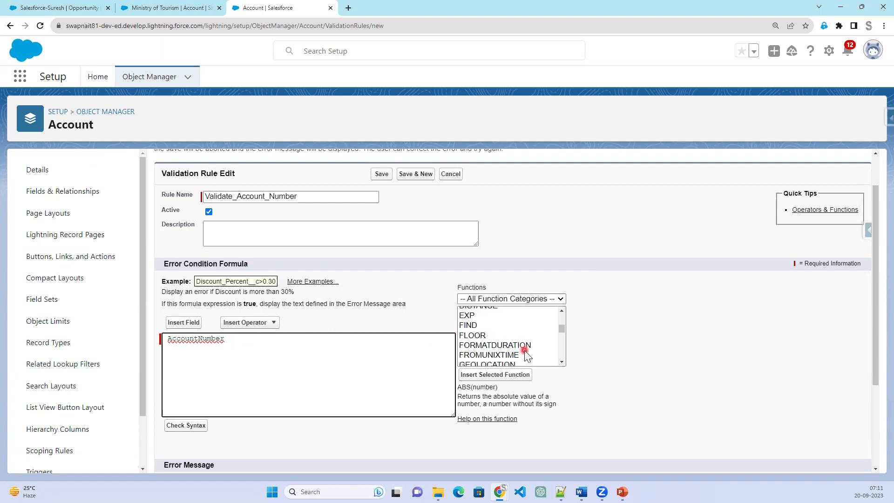
{"action": "scroll", "coordinate": [524, 354], "scroll_direction": "down", "scroll_amount": 2}
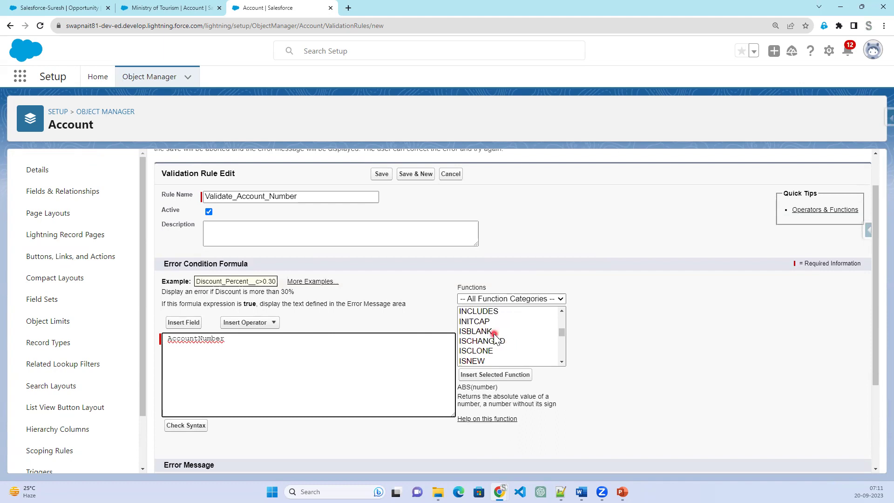
{"action": "left_click", "coordinate": [495, 332]}
{"action": "scroll", "coordinate": [495, 335], "scroll_direction": "down", "scroll_amount": 1}
{"action": "left_click", "coordinate": [494, 325]}
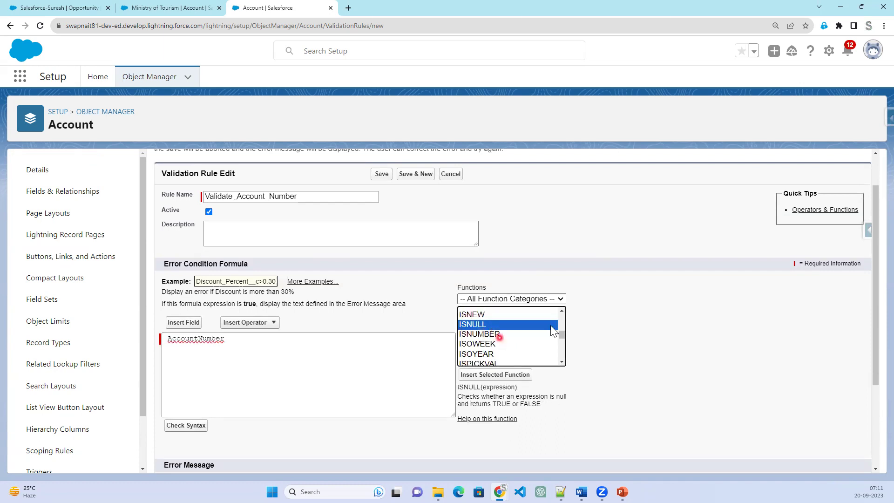
{"action": "left_click", "coordinate": [563, 312]}
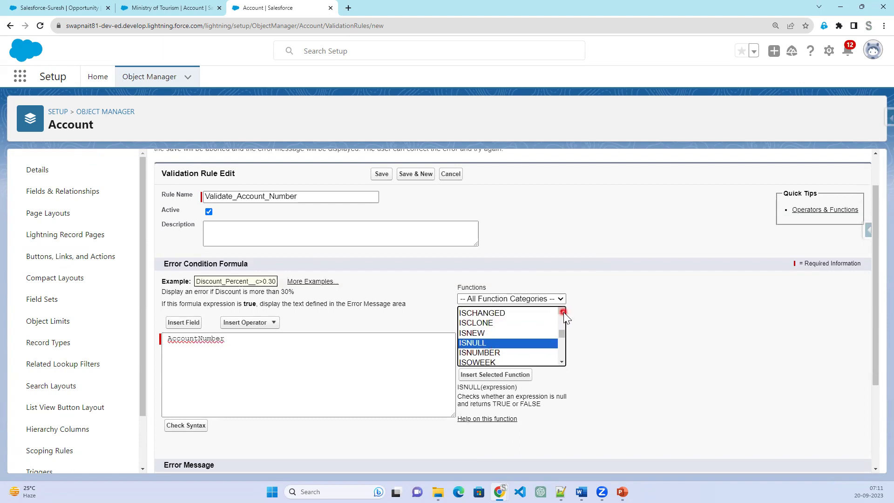
{"action": "left_click", "coordinate": [563, 312]}
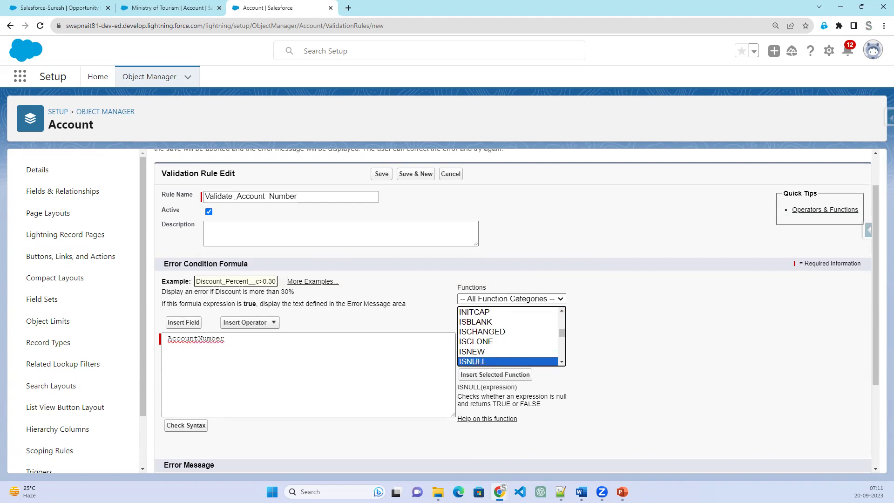
{"action": "mouse_move", "coordinate": [535, 361]}
{"action": "left_mouse_down"}
{"action": "mouse_move", "coordinate": [575, 368]}
{"action": "mouse_move", "coordinate": [608, 357]}
{"action": "mouse_move", "coordinate": [621, 376]}
{"action": "mouse_move", "coordinate": [622, 354]}
{"action": "mouse_move", "coordinate": [640, 350]}
{"action": "mouse_move", "coordinate": [657, 381]}
{"action": "mouse_move", "coordinate": [699, 375]}
{"action": "left_mouse_up"}
{"action": "mouse_move", "coordinate": [701, 342]}
{"action": "left_mouse_down"}
{"action": "mouse_move", "coordinate": [710, 371]}
{"action": "mouse_move", "coordinate": [735, 372]}
{"action": "mouse_move", "coordinate": [759, 348]}
{"action": "mouse_move", "coordinate": [757, 373]}
{"action": "left_mouse_up"}
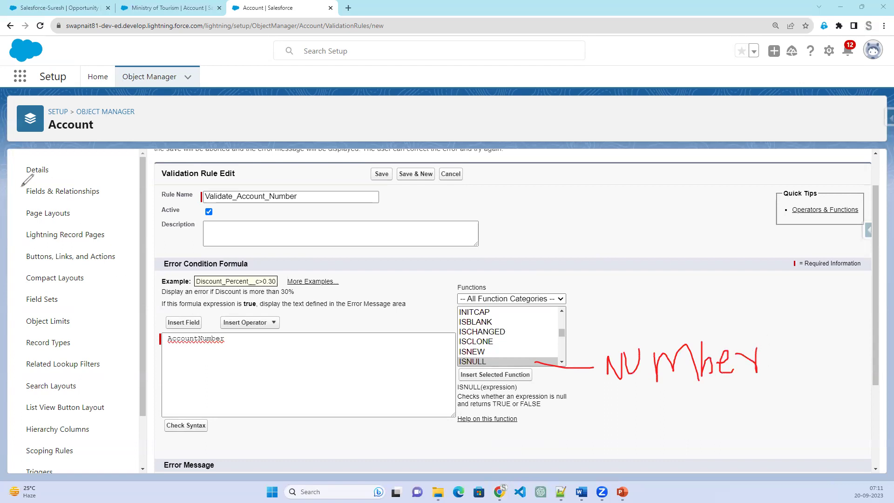
{"action": "mouse_move", "coordinate": [25, 196]}
{"action": "left_mouse_down"}
{"action": "mouse_move", "coordinate": [99, 194]}
{"action": "mouse_move", "coordinate": [25, 193]}
{"action": "mouse_move", "coordinate": [22, 201]}
{"action": "left_mouse_up"}
{"action": "mouse_move", "coordinate": [89, 180]}
{"action": "left_mouse_down"}
{"action": "mouse_move", "coordinate": [126, 163]}
{"action": "mouse_move", "coordinate": [556, 155]}
{"action": "mouse_move", "coordinate": [548, 166]}
{"action": "mouse_move", "coordinate": [557, 175]}
{"action": "left_mouse_up"}
{"action": "mouse_move", "coordinate": [550, 186]}
{"action": "left_mouse_down"}
{"action": "mouse_move", "coordinate": [575, 160]}
{"action": "mouse_move", "coordinate": [574, 181]}
{"action": "mouse_move", "coordinate": [594, 183]}
{"action": "mouse_move", "coordinate": [694, 140]}
{"action": "mouse_move", "coordinate": [709, 148]}
{"action": "mouse_move", "coordinate": [719, 116]}
{"action": "left_mouse_up"}
{"action": "mouse_move", "coordinate": [519, 362]}
{"action": "left_mouse_down"}
{"action": "mouse_move", "coordinate": [589, 361]}
{"action": "mouse_move", "coordinate": [648, 244]}
{"action": "mouse_move", "coordinate": [621, 191]}
{"action": "mouse_move", "coordinate": [647, 203]}
{"action": "left_mouse_up"}
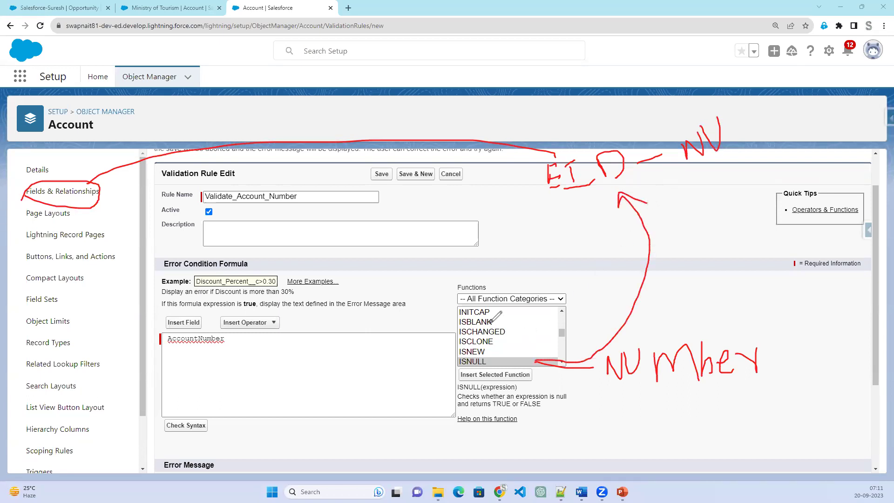
{"action": "mouse_move", "coordinate": [493, 320]}
{"action": "left_mouse_down"}
{"action": "mouse_move", "coordinate": [515, 297]}
{"action": "mouse_move", "coordinate": [525, 241]}
{"action": "mouse_move", "coordinate": [498, 257]}
{"action": "mouse_move", "coordinate": [534, 256]}
{"action": "mouse_move", "coordinate": [521, 215]}
{"action": "mouse_move", "coordinate": [533, 245]}
{"action": "mouse_move", "coordinate": [561, 235]}
{"action": "mouse_move", "coordinate": [556, 227]}
{"action": "left_mouse_up"}
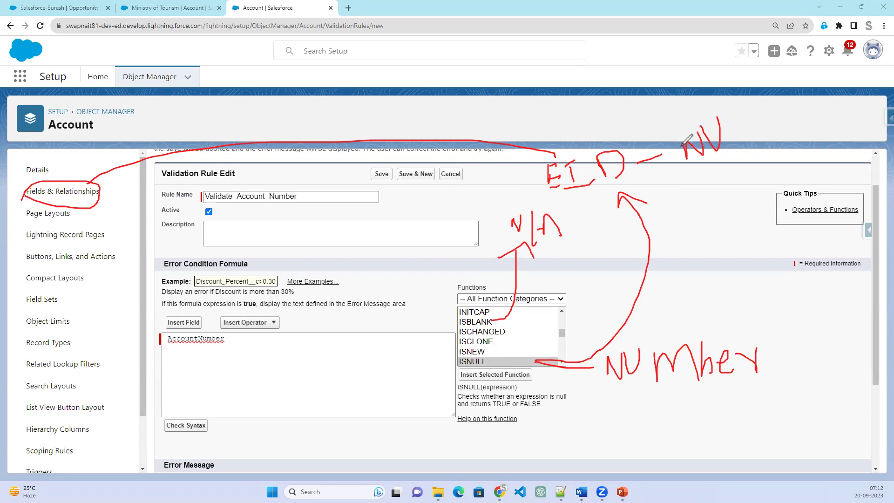
{"action": "mouse_move", "coordinate": [688, 151]}
{"action": "left_mouse_down"}
{"action": "mouse_move", "coordinate": [724, 125]}
{"action": "mouse_move", "coordinate": [751, 136]}
{"action": "mouse_move", "coordinate": [755, 99]}
{"action": "mouse_move", "coordinate": [785, 130]}
{"action": "mouse_move", "coordinate": [824, 122]}
{"action": "left_mouse_up"}
{"action": "left_click_drag", "start_coordinate": [842, 86], "coordinate": [849, 106]}
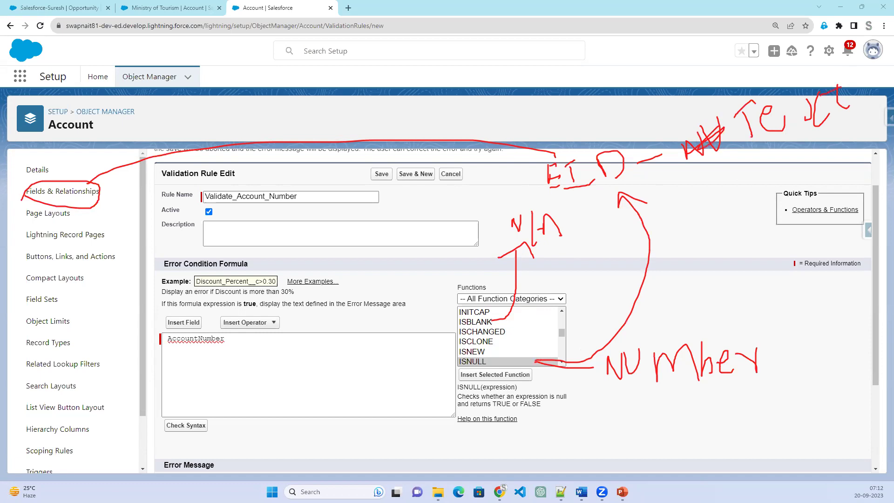
{"action": "key", "text": "Escape"}
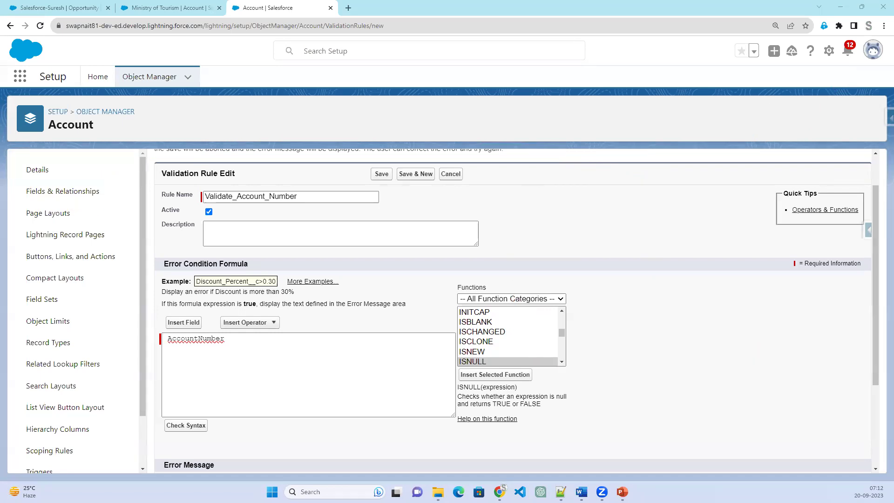
Insert ISBLANK into the formula and delete the leftover AccountNumber.
{"action": "left_click", "coordinate": [510, 326]}
{"action": "left_click", "coordinate": [488, 374]}
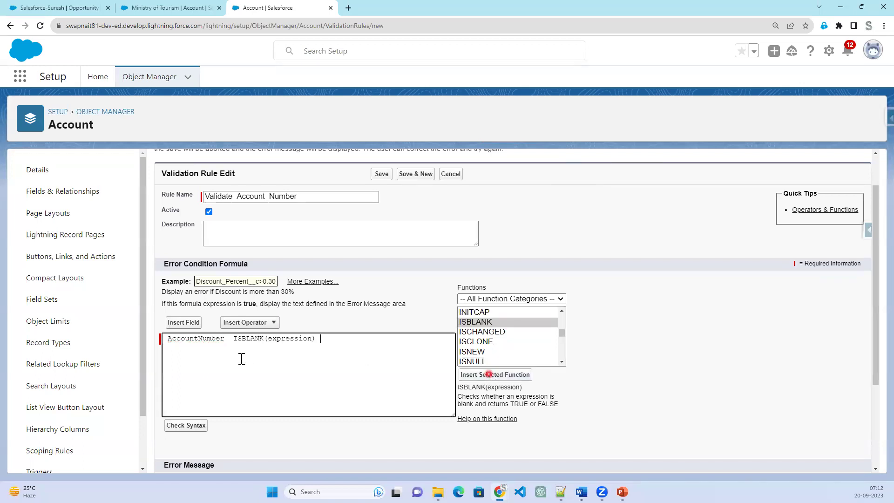
{"action": "double_click", "coordinate": [193, 339]}
{"action": "key", "text": "ctrl+c"}
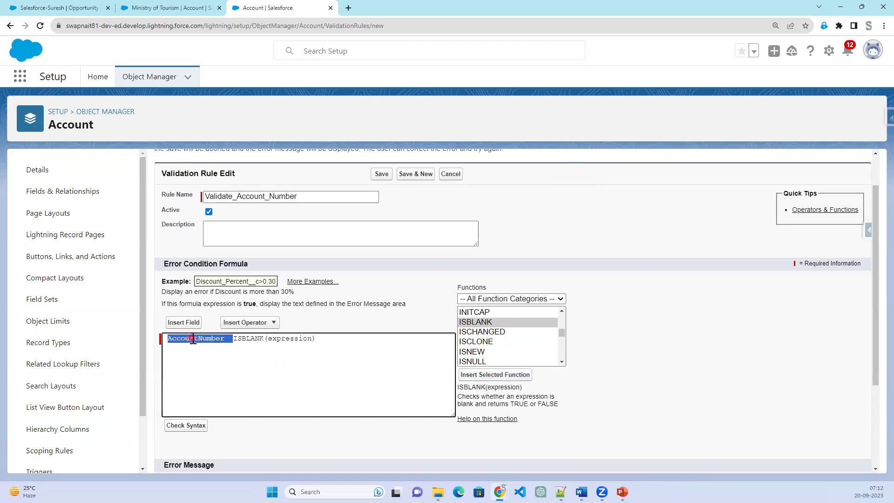
{"action": "key", "text": "BackSpace"}
Paste AccountNumber as the ISBLANK argument and run Check Syntax, which reports no errors.
{"action": "scroll", "coordinate": [590, 371], "scroll_direction": "up", "scroll_amount": 1}
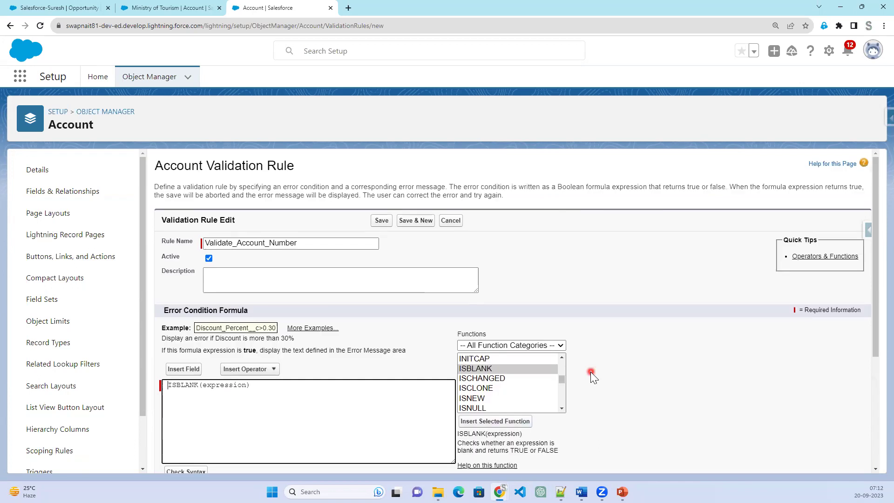
{"action": "scroll", "coordinate": [590, 371], "scroll_direction": "up", "scroll_amount": 2}
{"action": "scroll", "coordinate": [590, 372], "scroll_direction": "down", "scroll_amount": 3}
{"action": "double_click", "coordinate": [272, 364]}
{"action": "key", "text": "ctrl+v"}
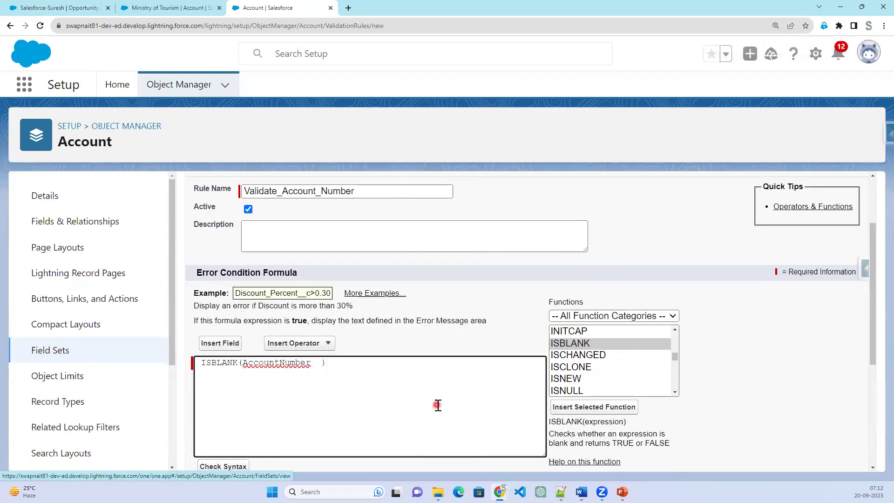
{"action": "key", "text": "BackSpace"}
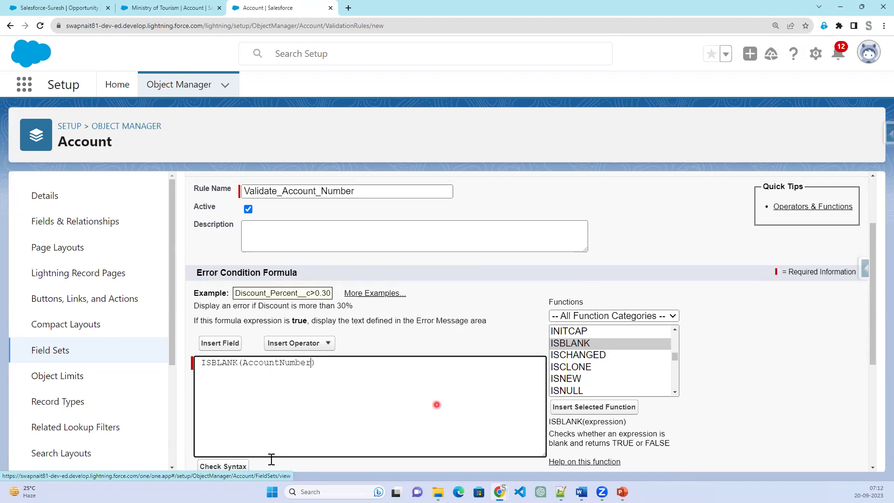
{"action": "scroll", "coordinate": [271, 436], "scroll_direction": "down", "scroll_amount": 1}
{"action": "scroll", "coordinate": [272, 436], "scroll_direction": "down", "scroll_amount": 1}
{"action": "left_click", "coordinate": [223, 373]}
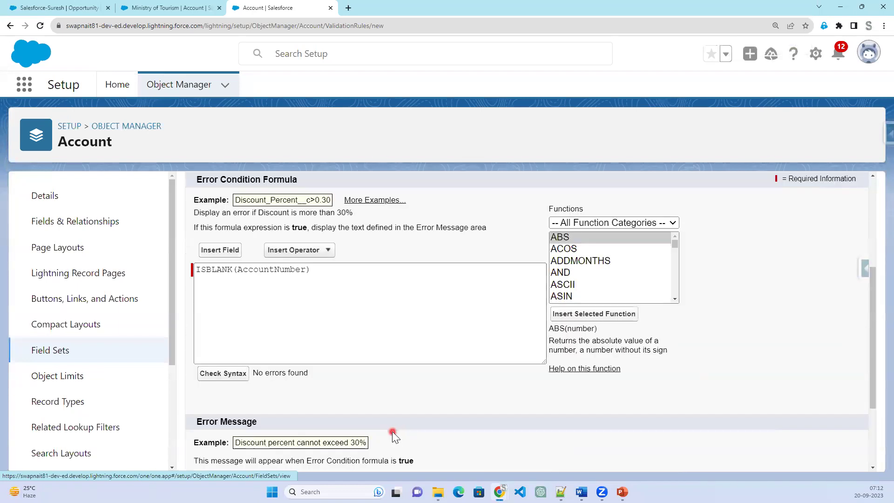
{"action": "left_click", "coordinate": [329, 270]}
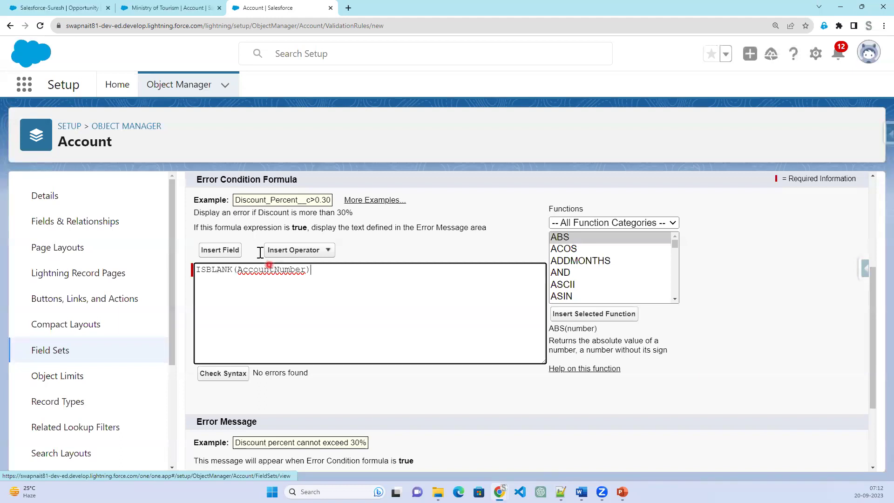
{"action": "left_click", "coordinate": [154, 8]}
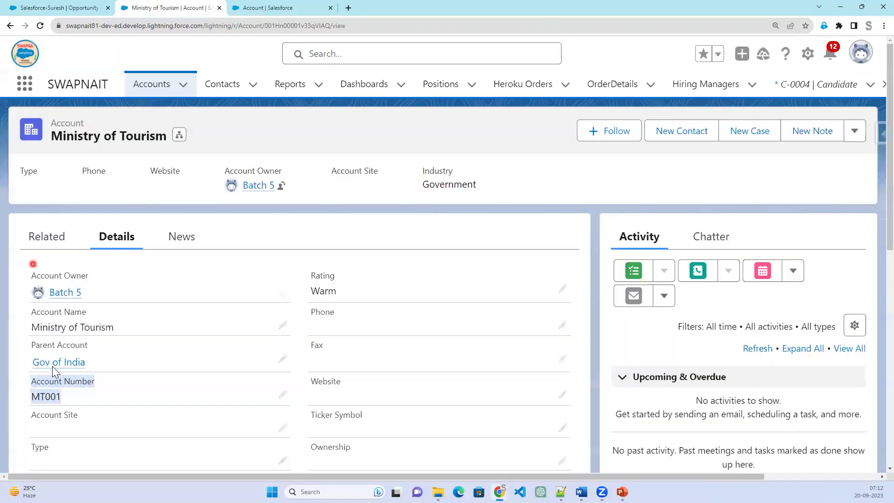
{"action": "left_click", "coordinate": [48, 397]}
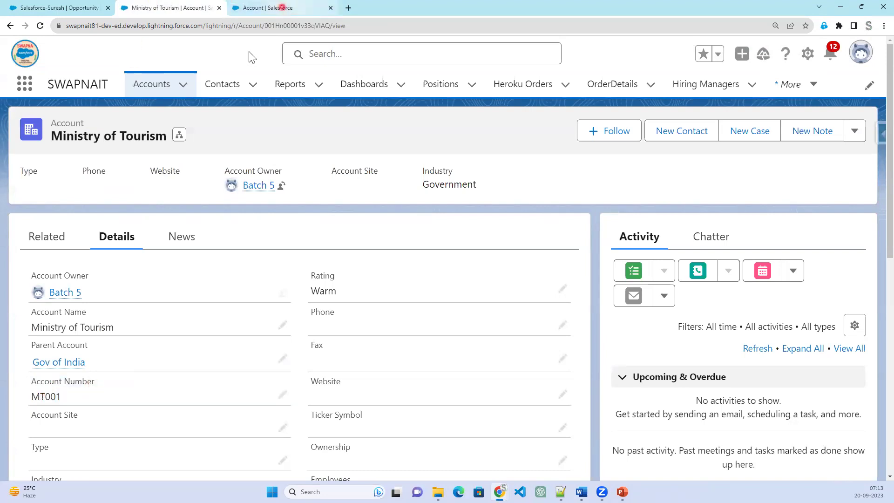
{"action": "left_click", "coordinate": [280, 7]}
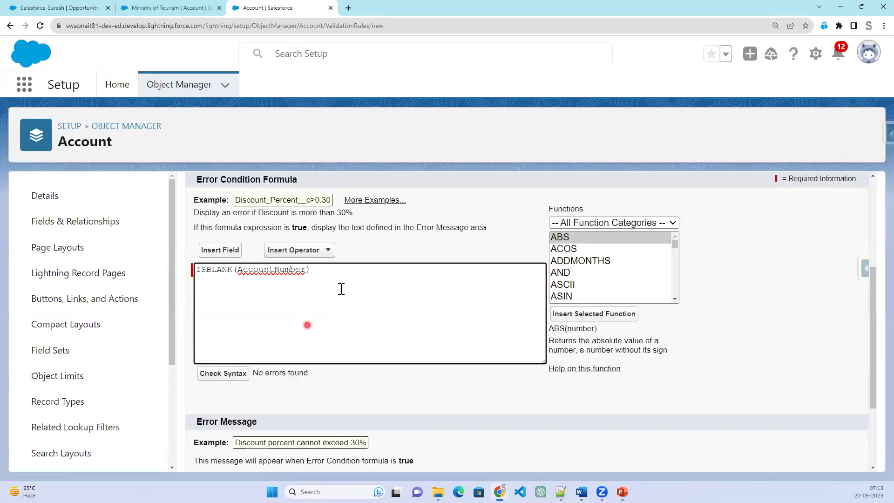
Insert ISNUMBER on a new line after ISBLANK(AccountNumber).
{"action": "scroll", "coordinate": [602, 281], "scroll_direction": "down", "scroll_amount": 4}
{"action": "scroll", "coordinate": [602, 281], "scroll_direction": "down", "scroll_amount": 5}
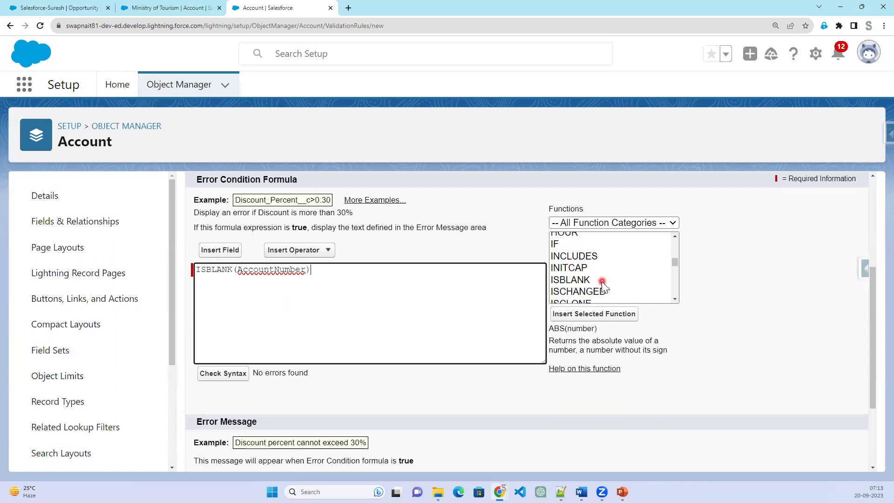
{"action": "scroll", "coordinate": [601, 281], "scroll_direction": "down", "scroll_amount": 2}
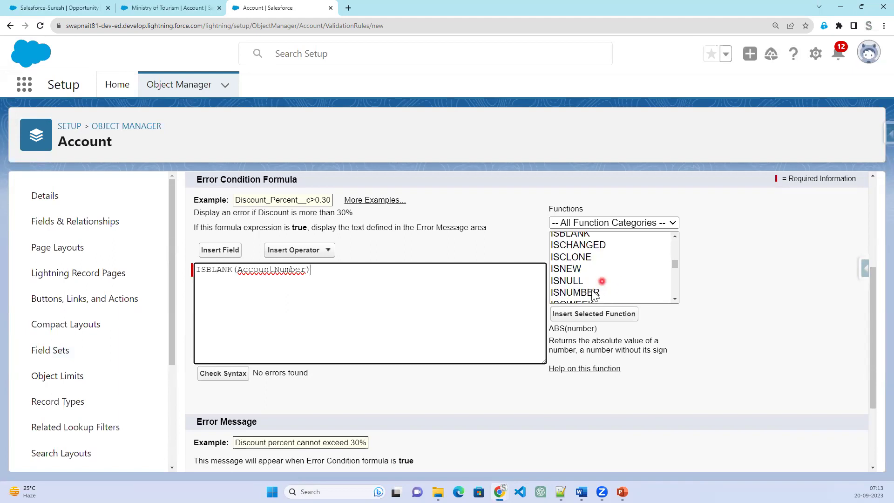
{"action": "left_click", "coordinate": [590, 291]}
{"action": "left_click", "coordinate": [327, 271]}
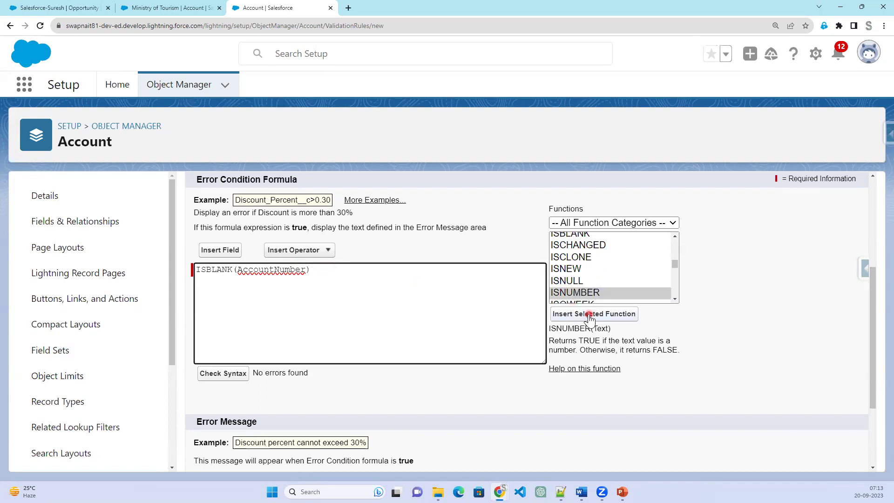
{"action": "left_click", "coordinate": [574, 314]}
Replace ISNUMBER's Text placeholder with AccountNumber and check syntax, getting 'Extra ISNUMBER'.
{"action": "double_click", "coordinate": [278, 271]}
{"action": "key", "text": "ctrl+c"}
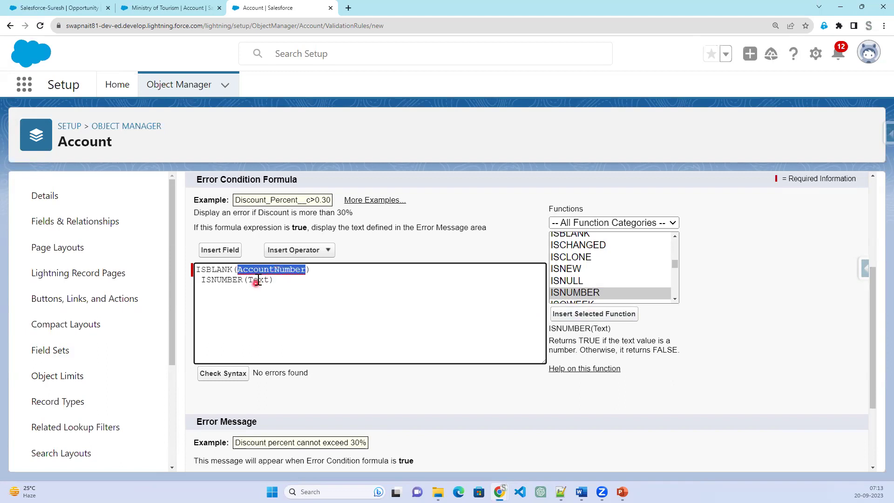
{"action": "double_click", "coordinate": [258, 280]}
{"action": "key", "text": "ctrl+v"}
{"action": "left_click", "coordinate": [334, 270]}
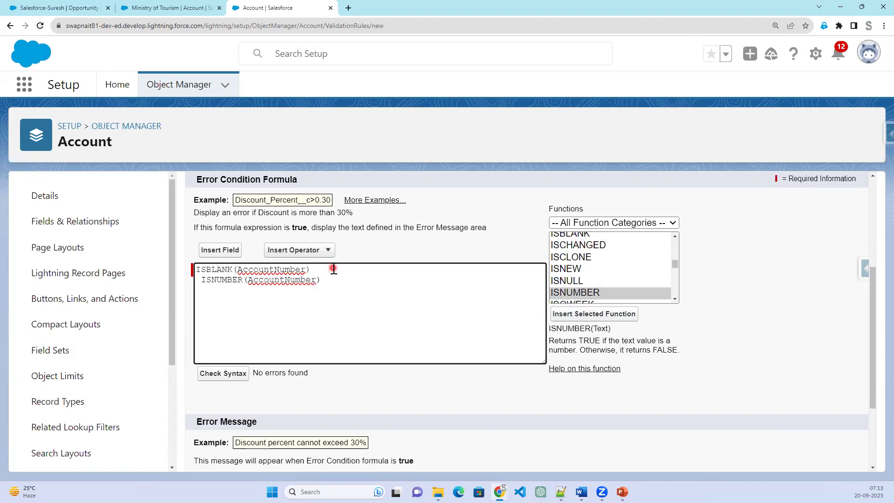
{"action": "left_click_drag", "start_coordinate": [325, 270], "coordinate": [194, 270]}
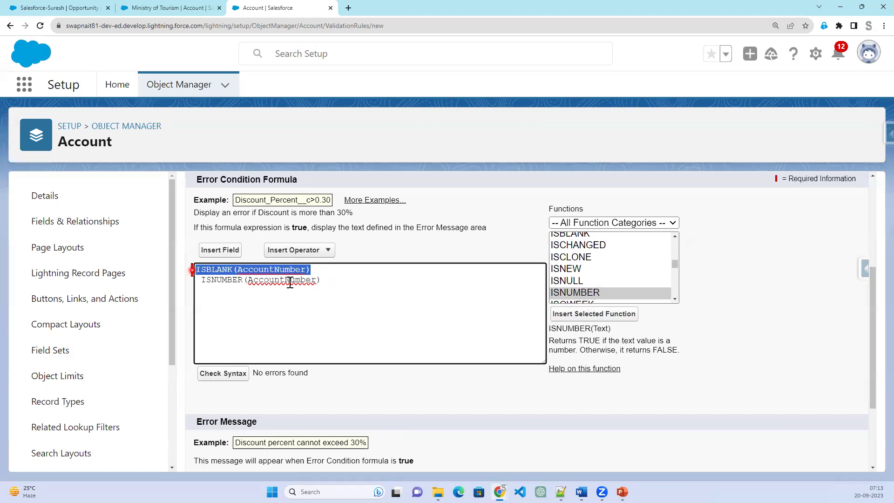
{"action": "left_click_drag", "start_coordinate": [340, 280], "coordinate": [195, 281]}
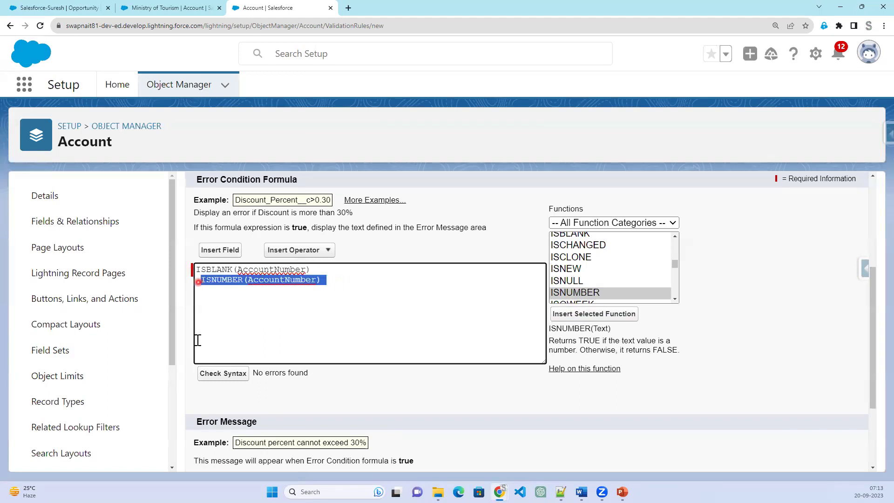
{"action": "left_click", "coordinate": [214, 374]}
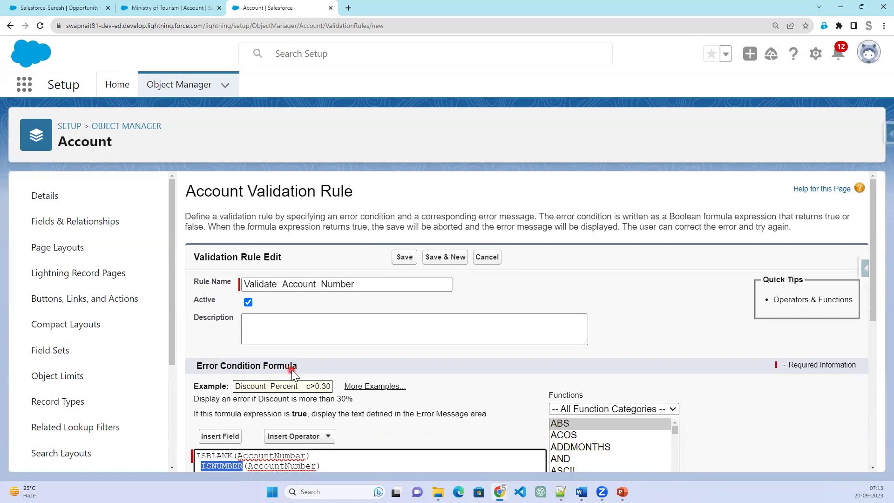
{"action": "double_click", "coordinate": [368, 420]}
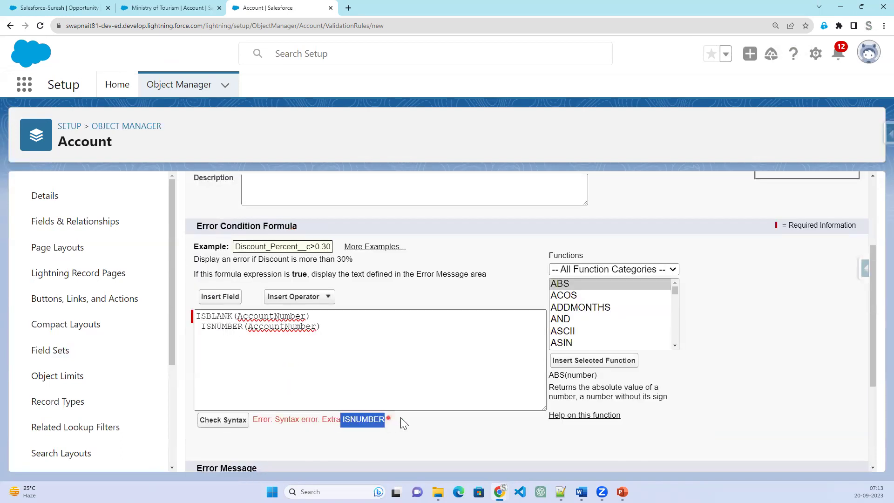
{"action": "left_click", "coordinate": [317, 316]}
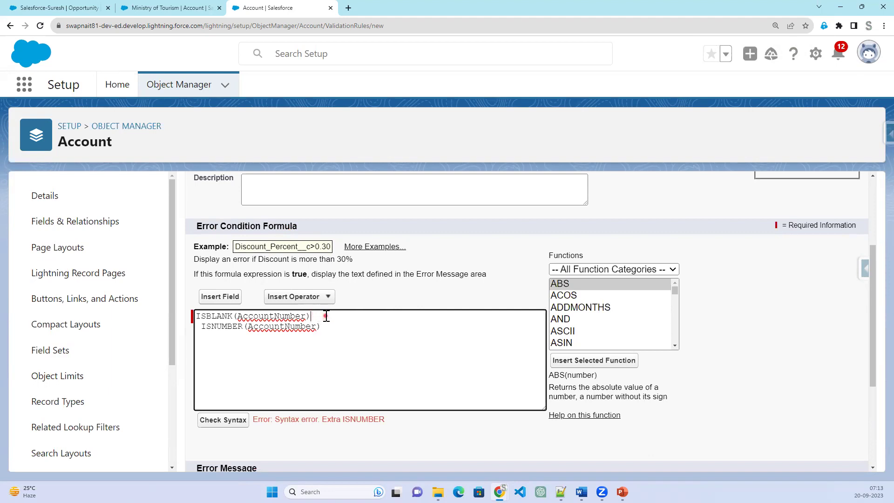
Insert the && And operator between the two conditions and check syntax.
{"action": "left_click", "coordinate": [321, 298]}
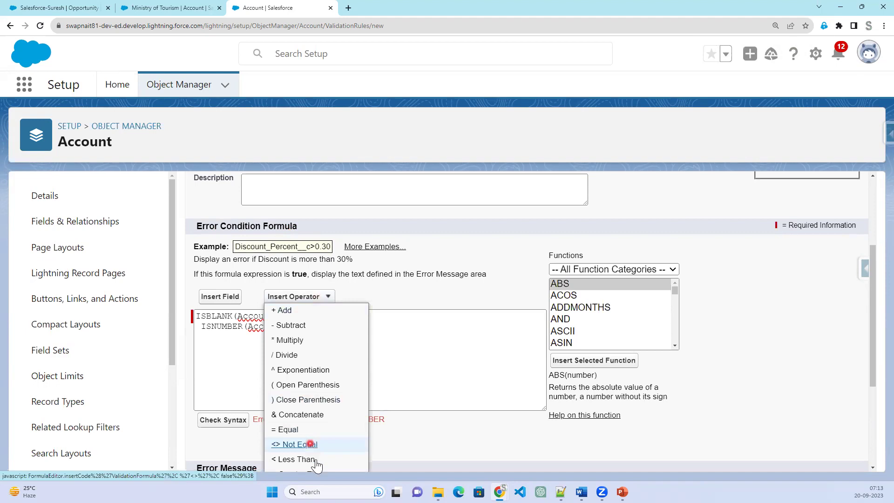
{"action": "scroll", "coordinate": [317, 456], "scroll_direction": "down", "scroll_amount": 1}
{"action": "scroll", "coordinate": [317, 456], "scroll_direction": "down", "scroll_amount": 2}
{"action": "left_click", "coordinate": [311, 425]}
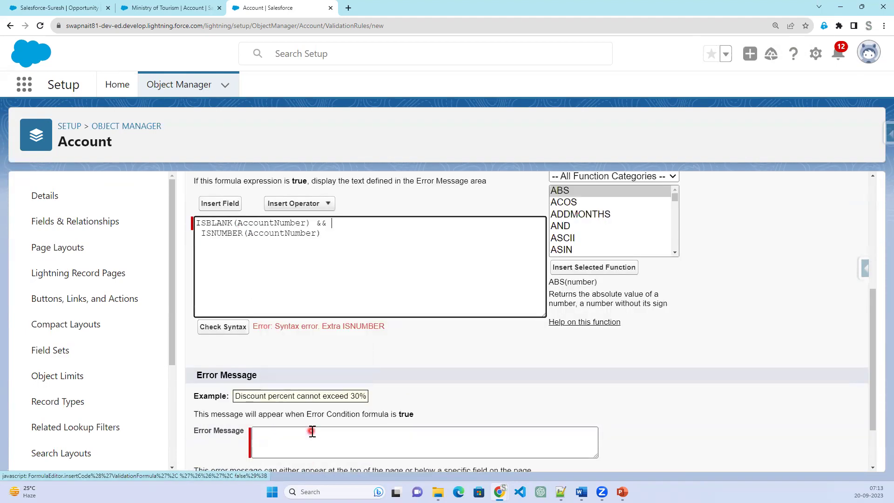
{"action": "left_click", "coordinate": [217, 327]}
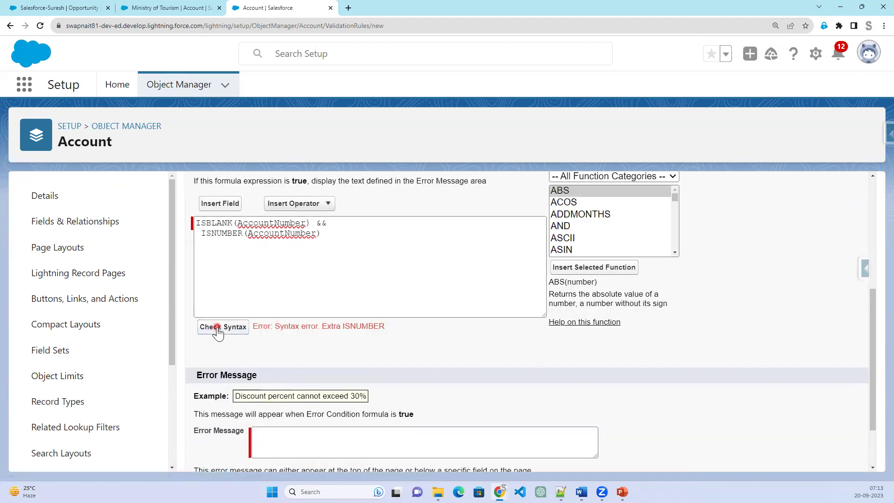
Select and delete the && operator at the end of the ISBLANK line.
{"action": "left_click", "coordinate": [230, 269]}
{"action": "left_click", "coordinate": [332, 268]}
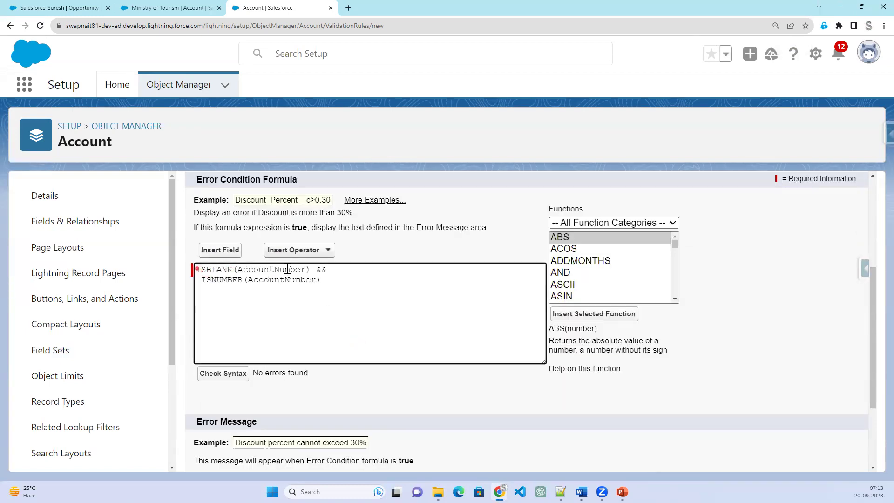
{"action": "left_click_drag", "start_coordinate": [317, 270], "coordinate": [335, 271]}
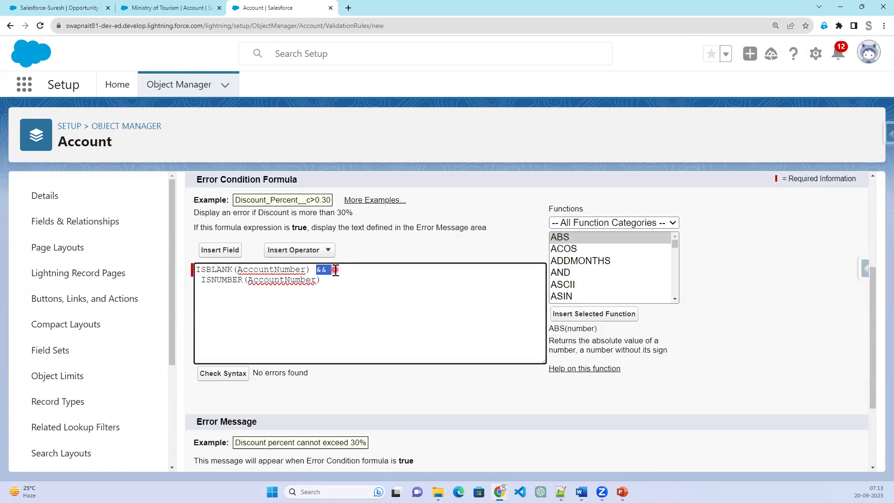
{"action": "key", "text": "BackSpace"}
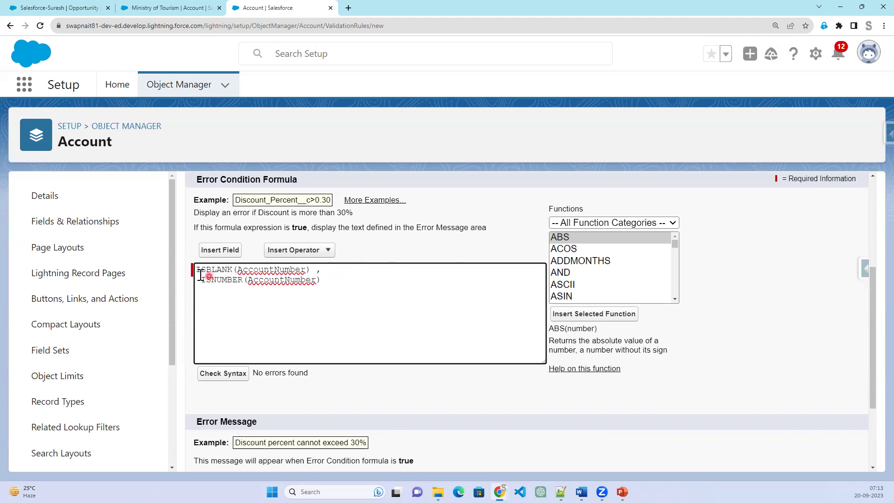
{"action": "left_click", "coordinate": [561, 272]}
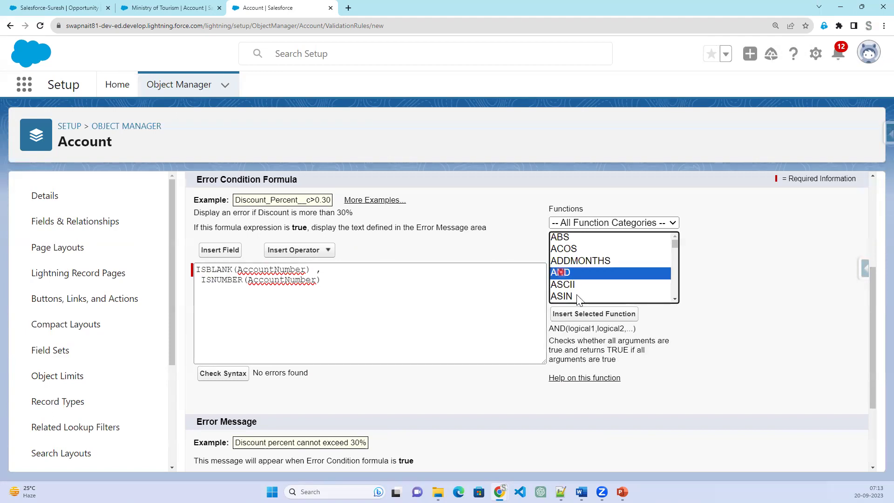
Insert AND() and paste the ISBLANK and ISNUMBER conditions in as its arguments.
{"action": "left_click", "coordinate": [582, 314]}
{"action": "left_click", "coordinate": [355, 270]}
{"action": "left_click_drag", "start_coordinate": [351, 270], "coordinate": [354, 288]}
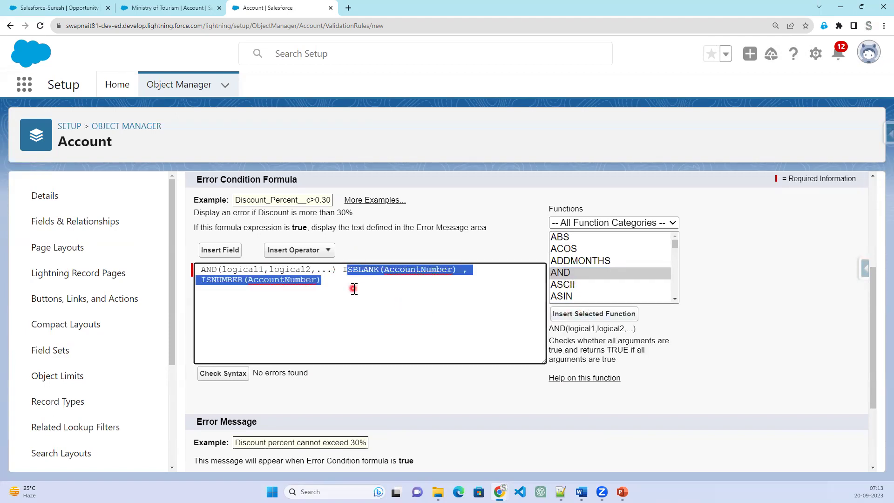
{"action": "key", "text": "ctrl+x"}
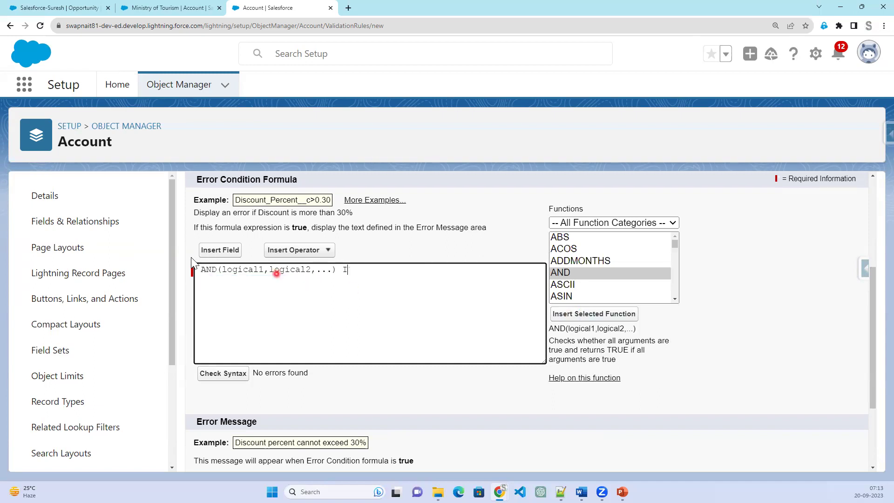
{"action": "left_click_drag", "start_coordinate": [222, 270], "coordinate": [329, 270]}
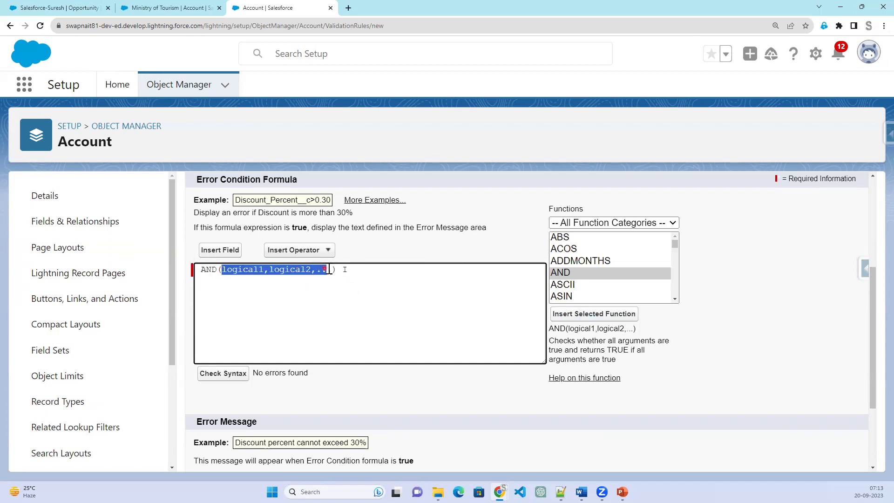
{"action": "key", "text": "ctrl+v"}
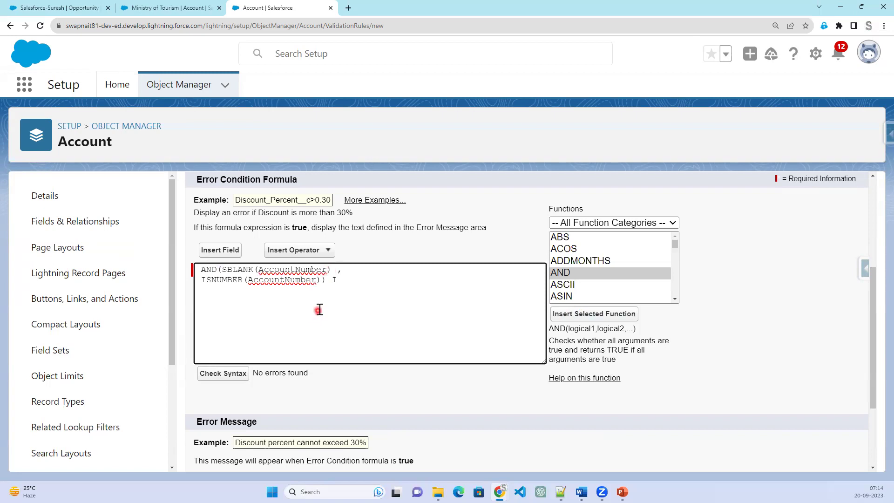
Correct SBLANK to ISBLANK and recheck until the syntax check reports no errors found.
{"action": "left_click", "coordinate": [242, 375]}
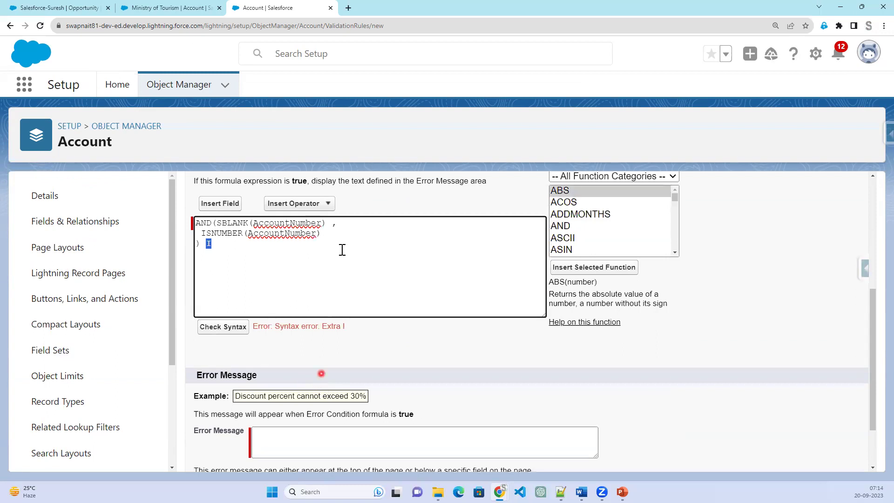
{"action": "left_click", "coordinate": [310, 255]}
{"action": "left_click", "coordinate": [230, 332]}
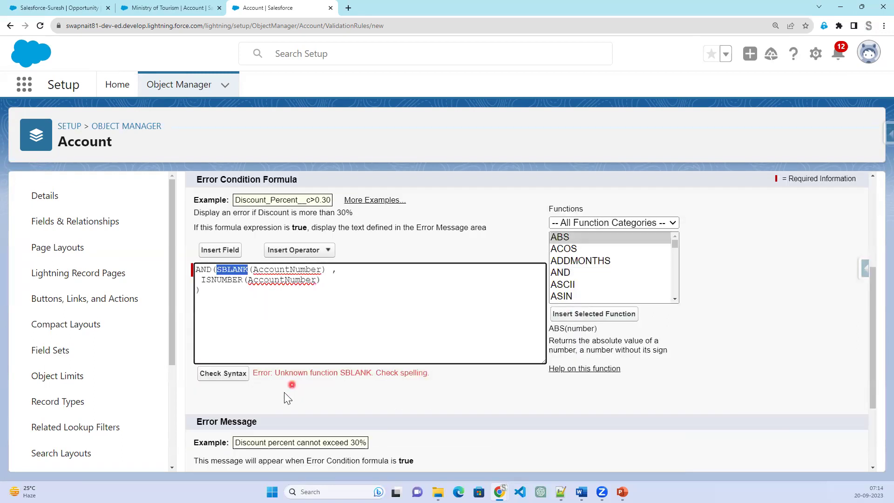
{"action": "left_click", "coordinate": [215, 269]}
{"action": "left_click", "coordinate": [249, 269]}
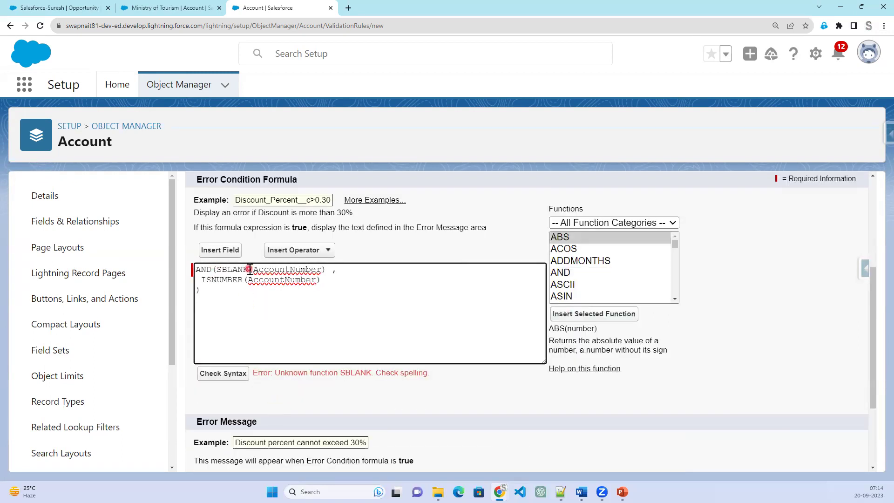
{"action": "left_click", "coordinate": [223, 374]}
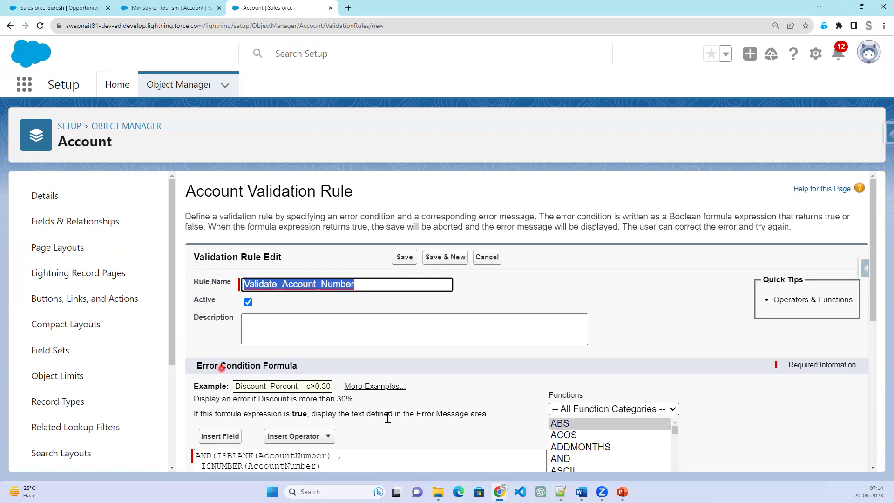
{"action": "scroll", "coordinate": [386, 419], "scroll_direction": "down", "scroll_amount": 3}
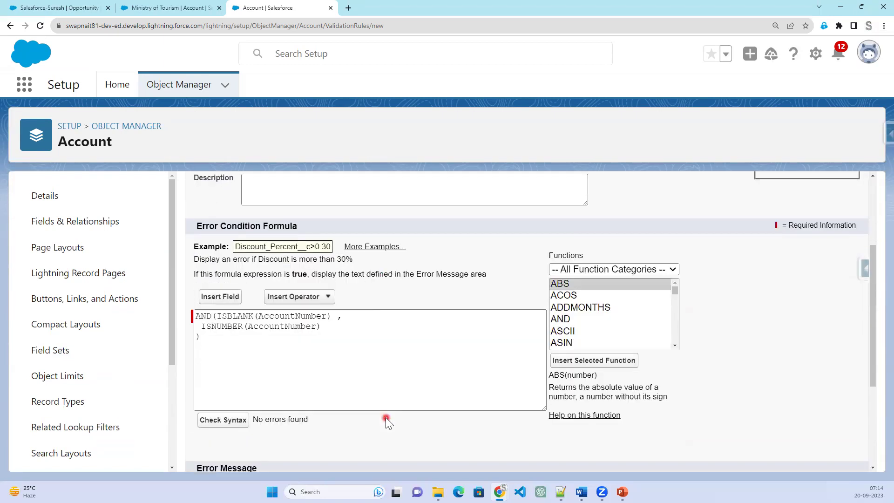
{"action": "scroll", "coordinate": [384, 417], "scroll_direction": "down", "scroll_amount": 2}
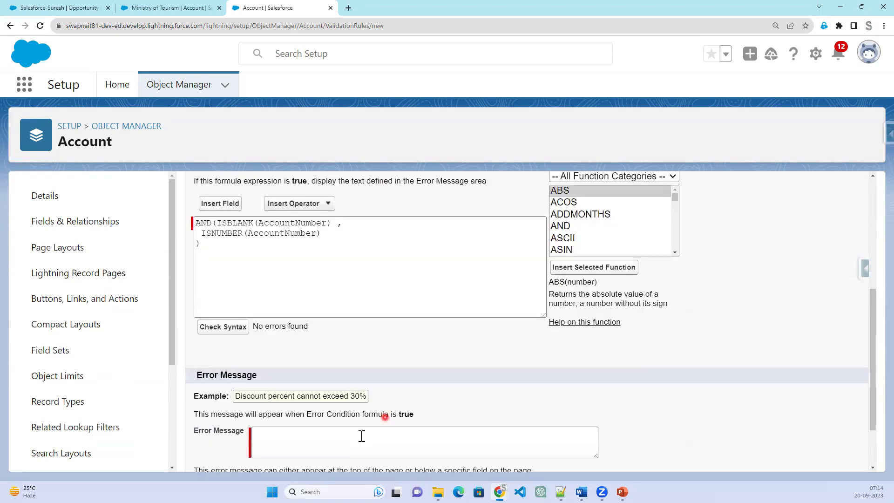
{"action": "left_click", "coordinate": [350, 435]}
{"action": "left_click", "coordinate": [236, 234]}
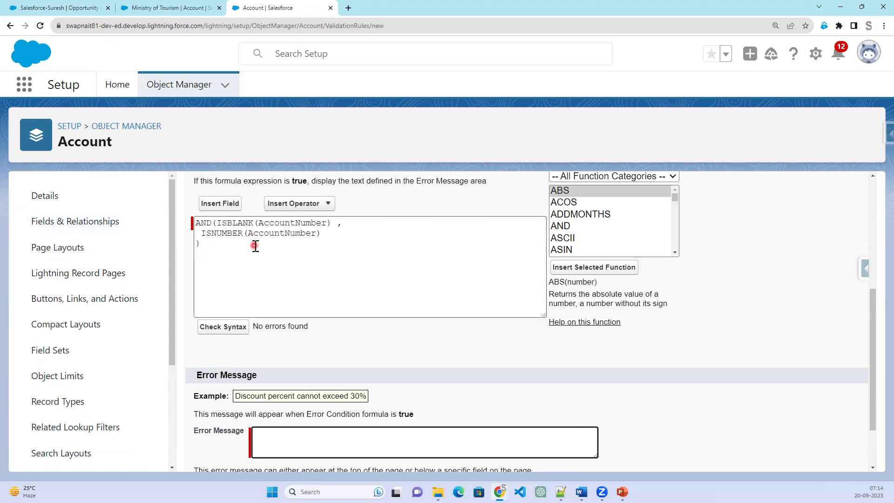
{"action": "key", "text": "Tab"}
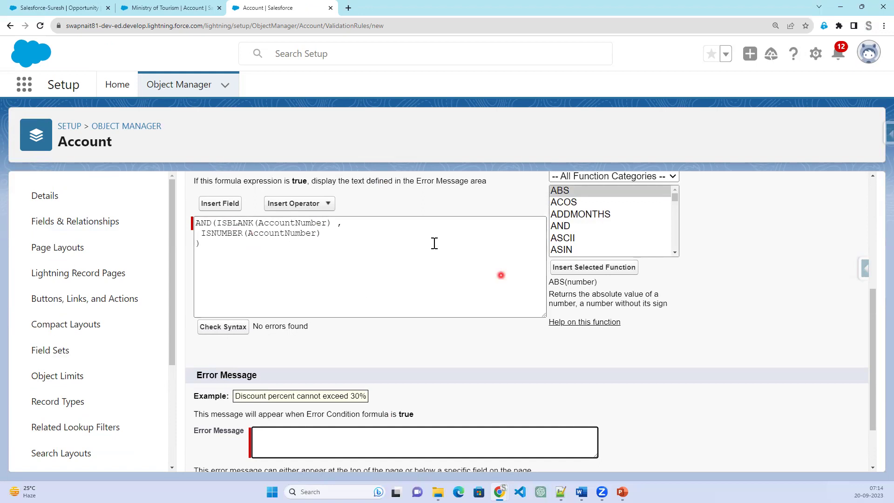
{"action": "left_click", "coordinate": [145, 7]}
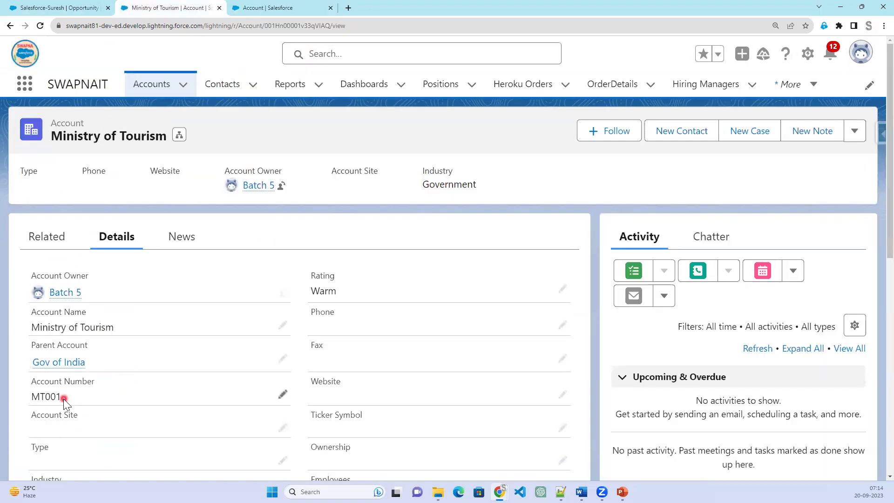
Return to the rule editor and review the ISNUMBER(AccountNumber) line of the formula.
{"action": "left_click", "coordinate": [300, 7]}
{"action": "left_click", "coordinate": [194, 248]}
{"action": "left_click_drag", "start_coordinate": [202, 232], "coordinate": [353, 231]}
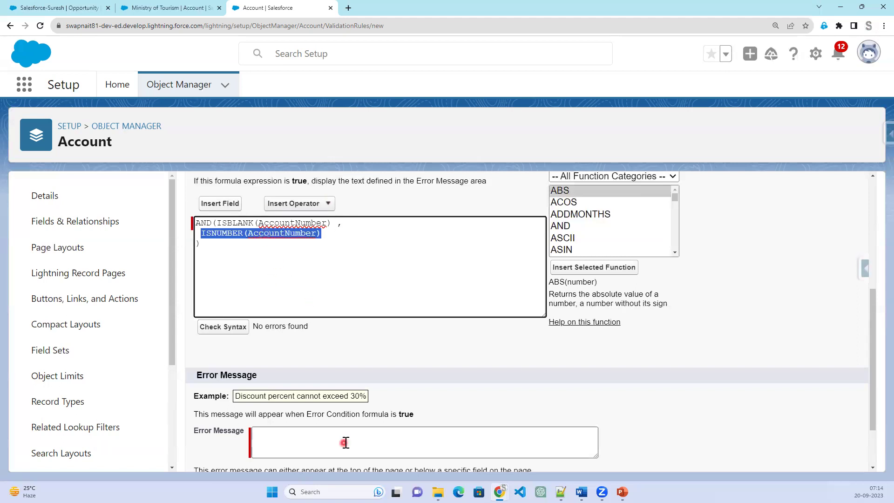
{"action": "scroll", "coordinate": [344, 443], "scroll_direction": "down", "scroll_amount": 1}
Enter the error message 'Please Enter Account Number only Numbers' and save the rule.
{"action": "left_click", "coordinate": [333, 386]}
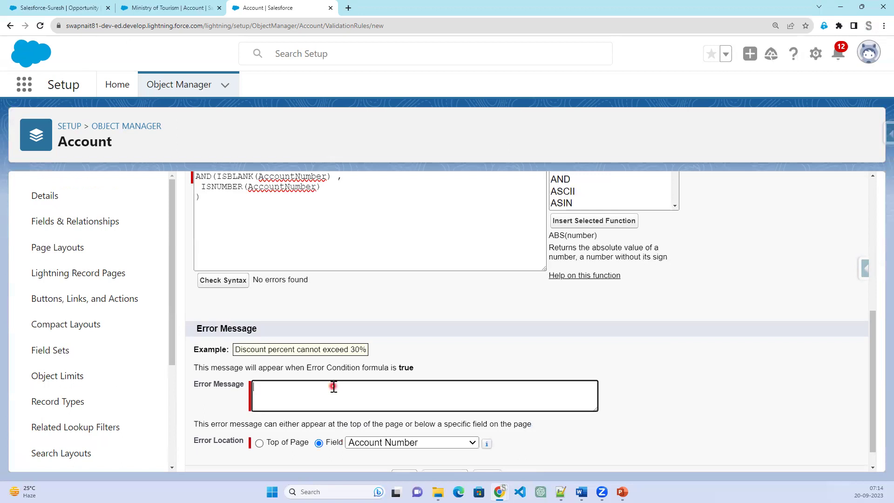
{"action": "type", "text": "Please Enter"}
{"action": "type", "text": " Acount nu"}
{"action": "type", "text": "mbwe"}
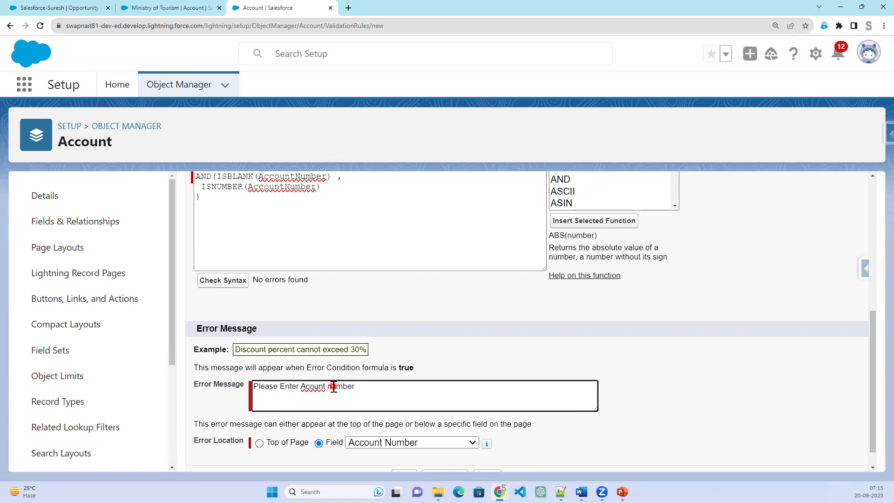
{"action": "key", "text": "BackSpace"}
{"action": "key", "text": "BackSpace"}
{"action": "key", "text": "BackSpace"}
{"action": "key", "text": "BackSpace"}
{"action": "key", "text": "BackSpace"}
{"action": "key", "text": "BackSpace"}
{"action": "type", "text": "umber only Numb"}
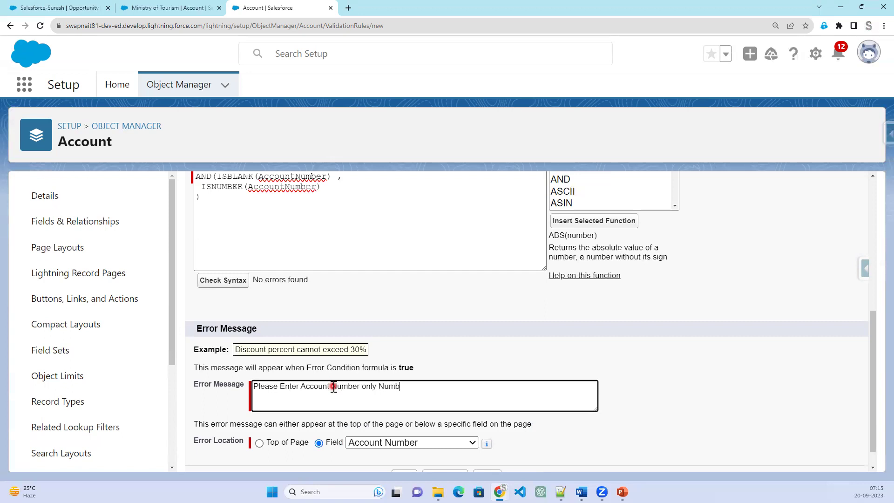
{"action": "type", "text": "ers"}
{"action": "scroll", "coordinate": [391, 414], "scroll_direction": "down", "scroll_amount": 1}
{"action": "left_click", "coordinate": [405, 454]}
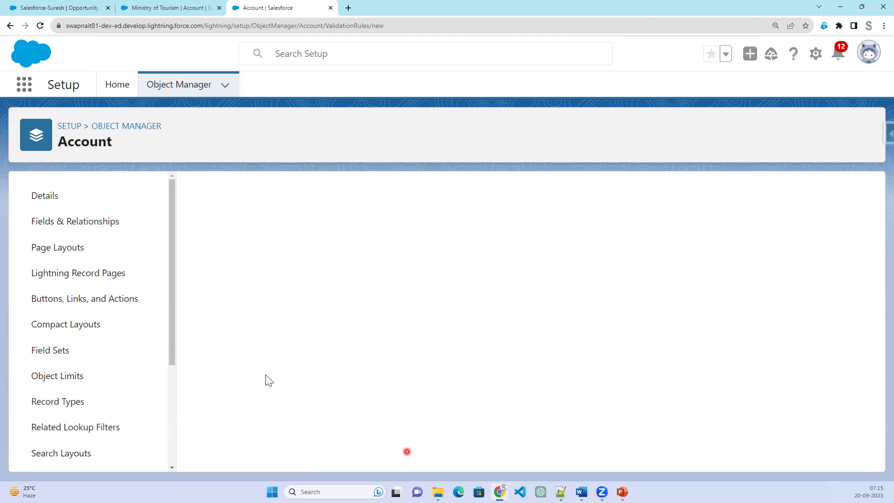
Edit the Ministry of Tourism account's Account Number and save it unchanged.
{"action": "left_click", "coordinate": [171, 10]}
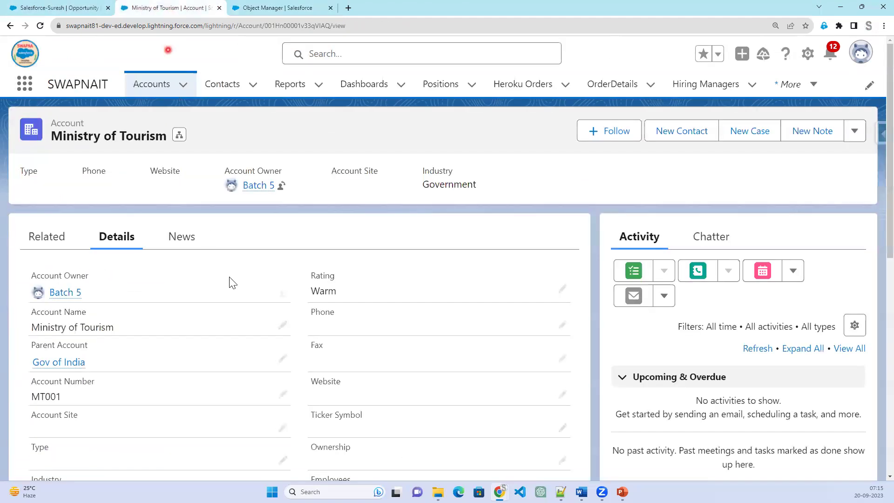
{"action": "left_click", "coordinate": [282, 395]}
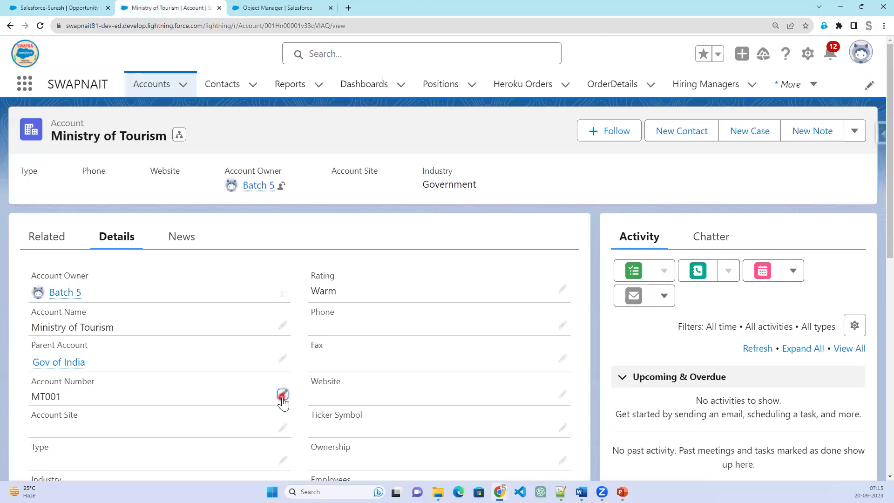
{"action": "left_click", "coordinate": [326, 459]}
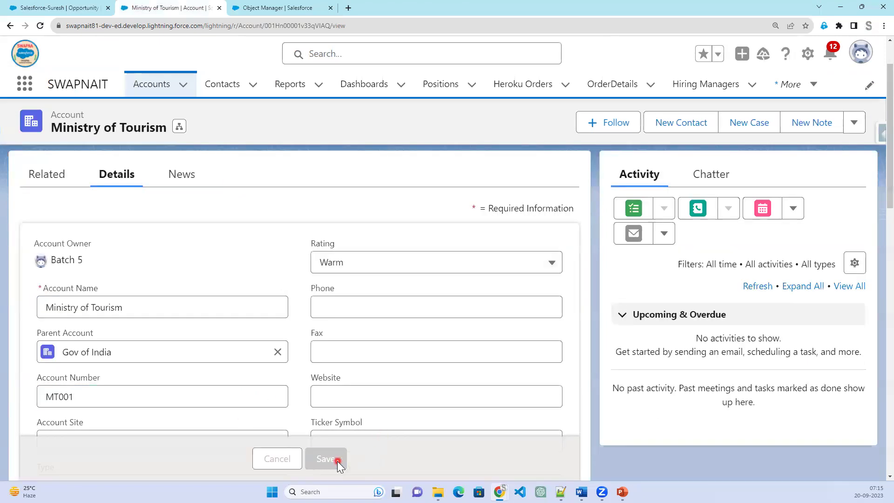
{"action": "left_click", "coordinate": [254, 7]}
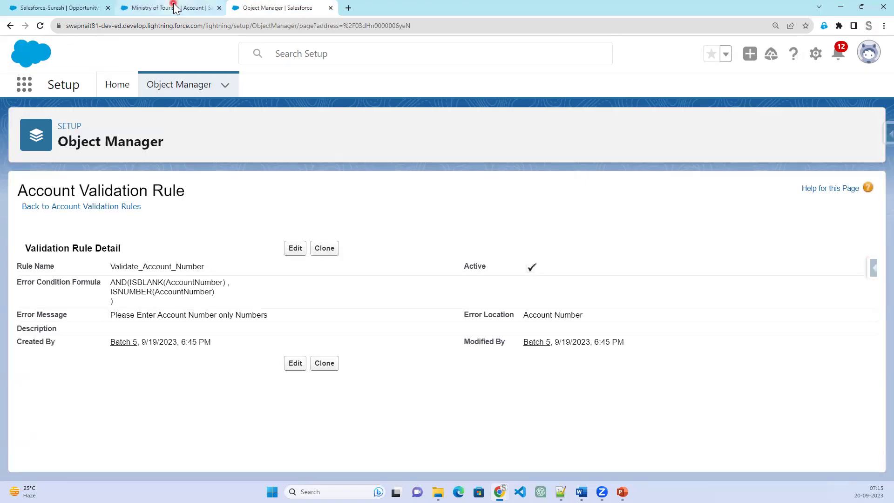
Replace account number MT001 with 565656556, save, and return to the rule details.
{"action": "left_click", "coordinate": [174, 8]}
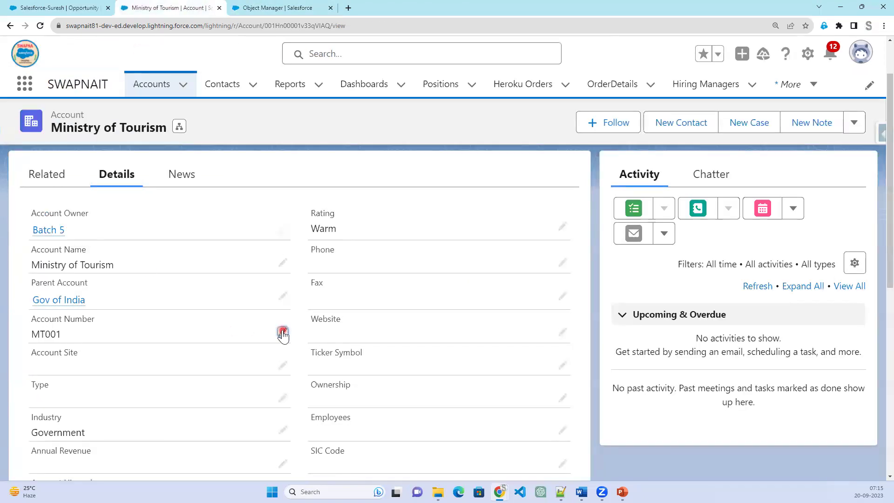
{"action": "left_click", "coordinate": [283, 333]}
{"action": "left_click", "coordinate": [342, 463]}
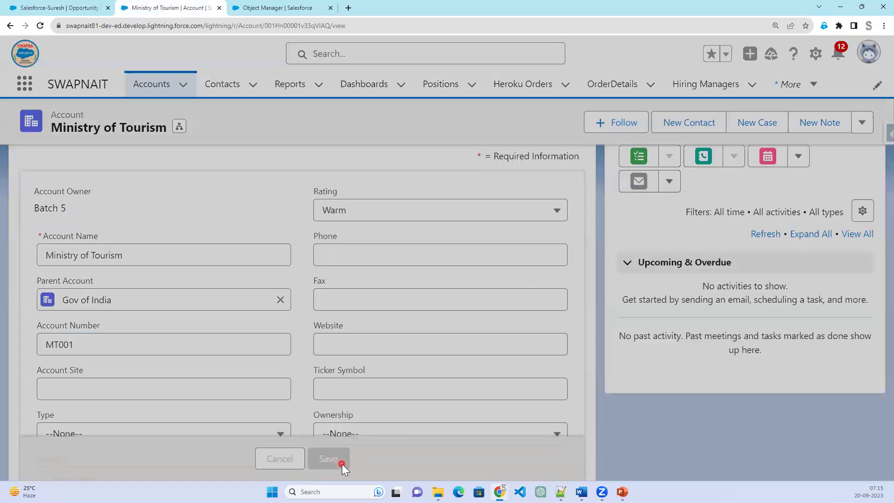
{"action": "double_click", "coordinate": [114, 321]}
{"action": "mouse_move", "coordinate": [44, 291]}
{"action": "left_mouse_down"}
{"action": "mouse_move", "coordinate": [81, 290]}
{"action": "mouse_move", "coordinate": [27, 290]}
{"action": "left_mouse_up"}
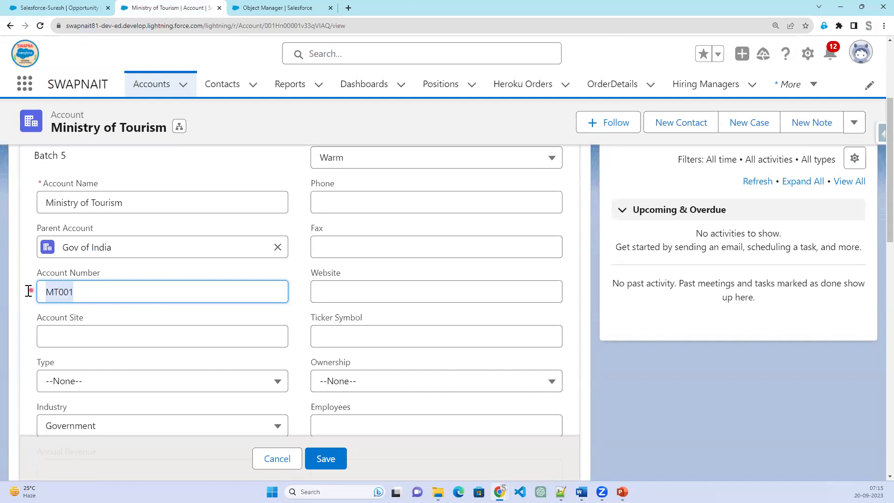
{"action": "type", "text": "565656556"}
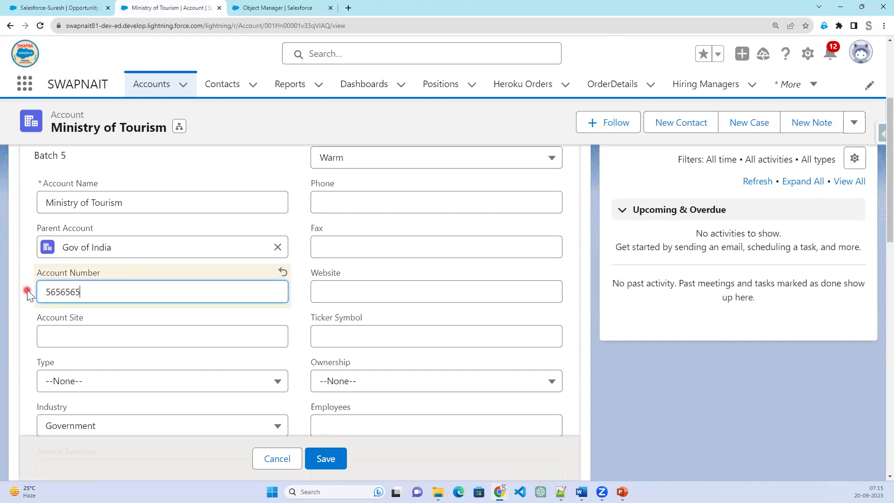
{"action": "left_click", "coordinate": [323, 462]}
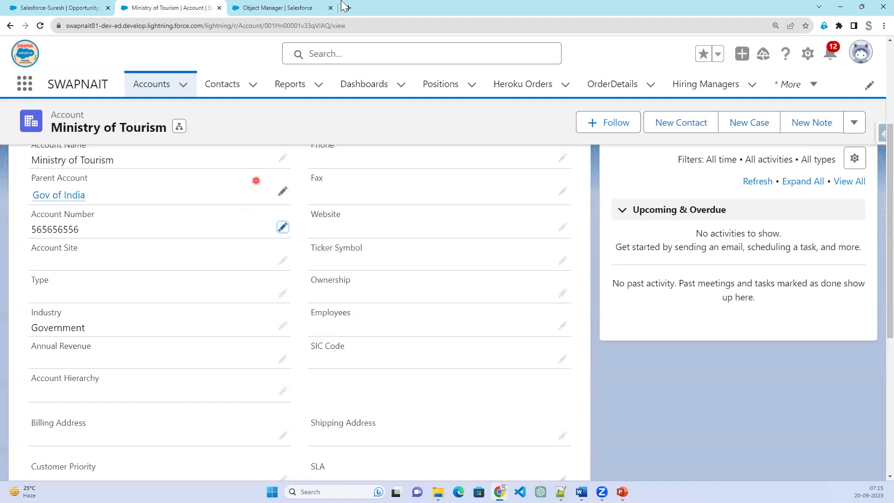
{"action": "left_click", "coordinate": [316, 9]}
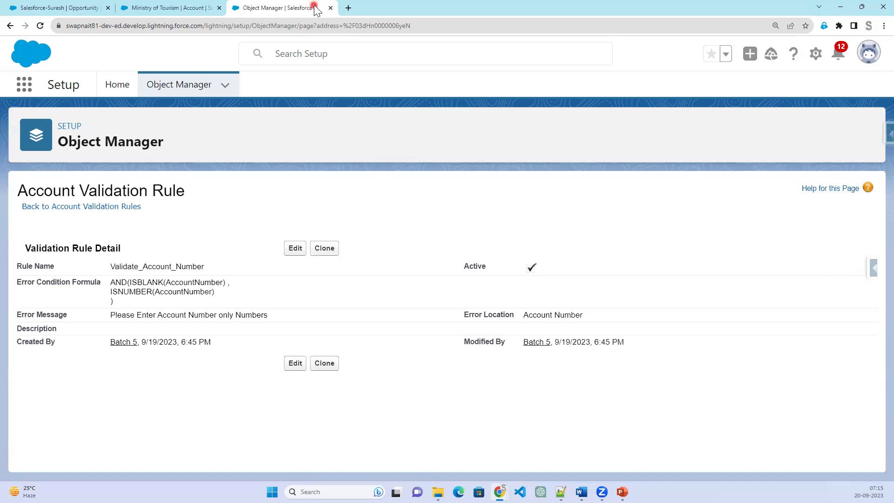
Open the rule for editing, review its ISBLANK and ISNUMBER terms, and enter 'Account Number'.
{"action": "left_click", "coordinate": [296, 247]}
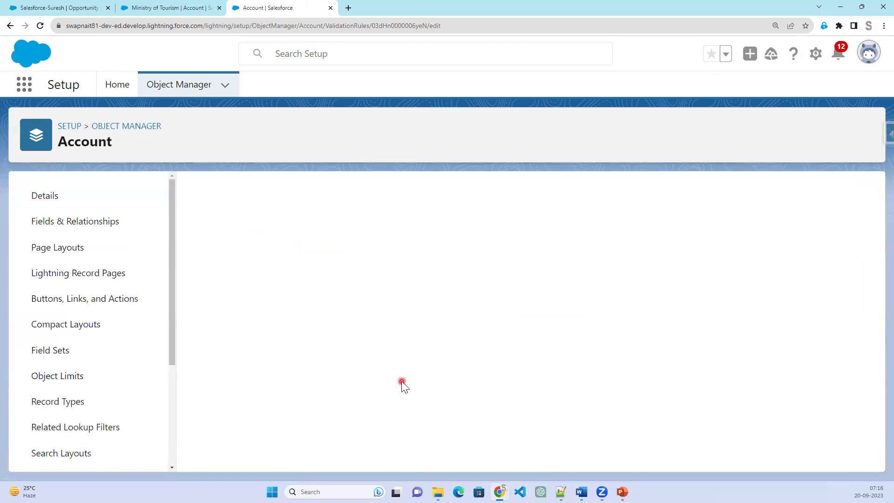
{"action": "scroll", "coordinate": [398, 381], "scroll_direction": "down", "scroll_amount": 2}
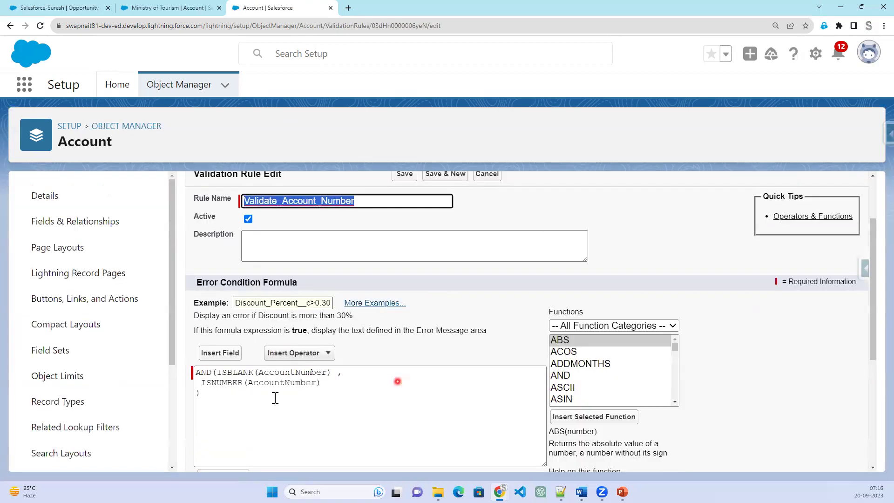
{"action": "scroll", "coordinate": [275, 398], "scroll_direction": "down", "scroll_amount": 1}
{"action": "double_click", "coordinate": [238, 315]}
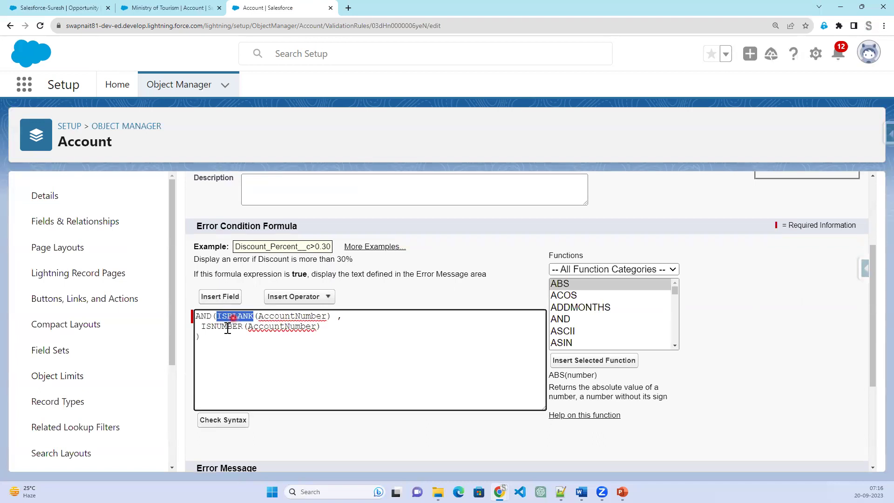
{"action": "double_click", "coordinate": [228, 325]}
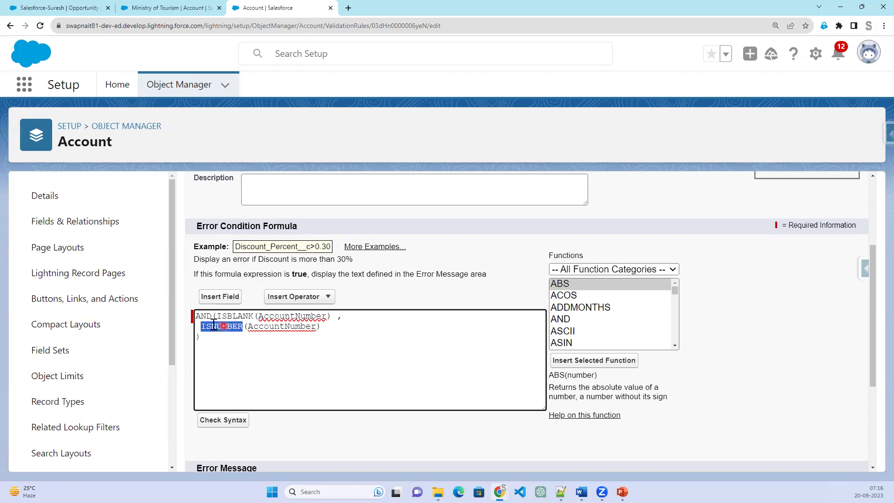
{"action": "double_click", "coordinate": [230, 315]}
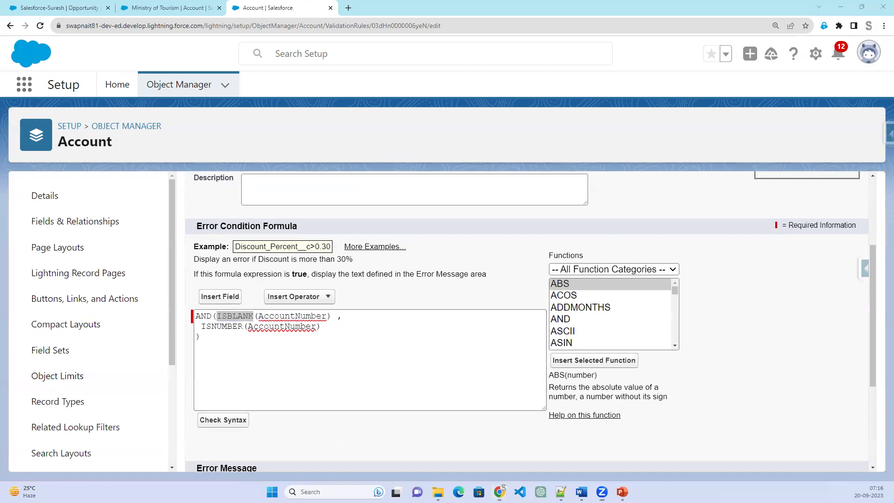
{"action": "left_click", "coordinate": [476, 129]}
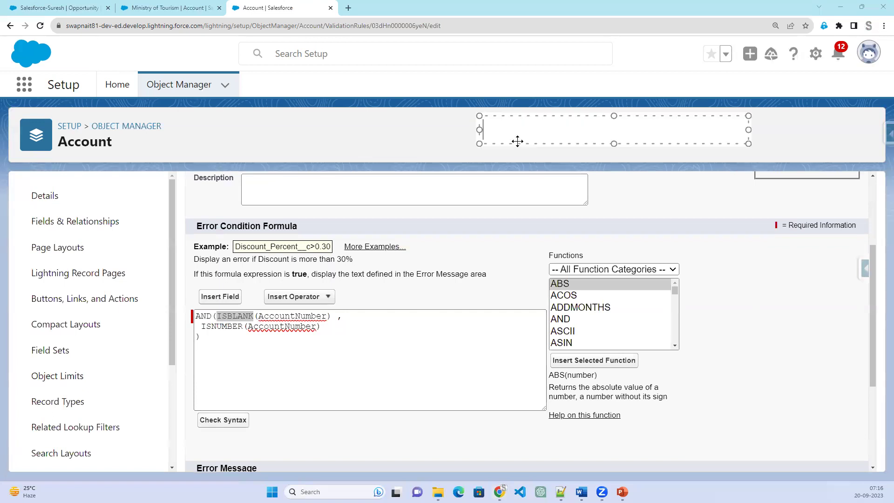
{"action": "type", "text": "Account Number"}
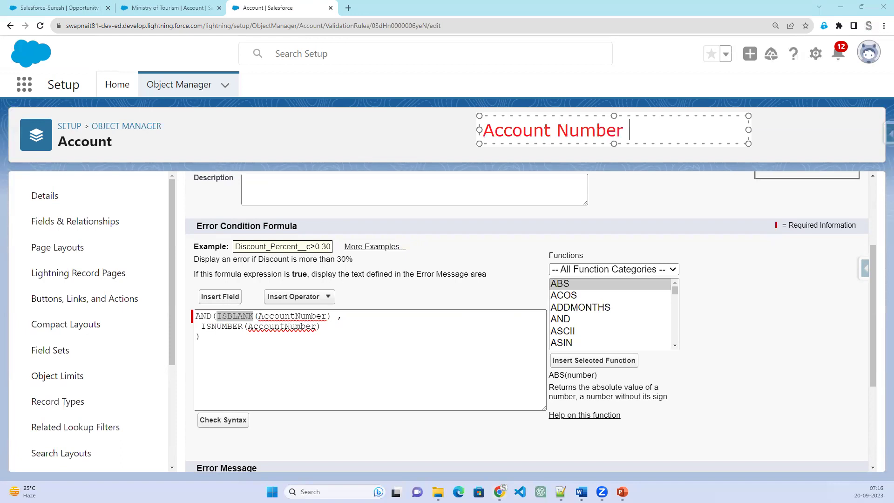
{"action": "left_click", "coordinate": [372, 315]}
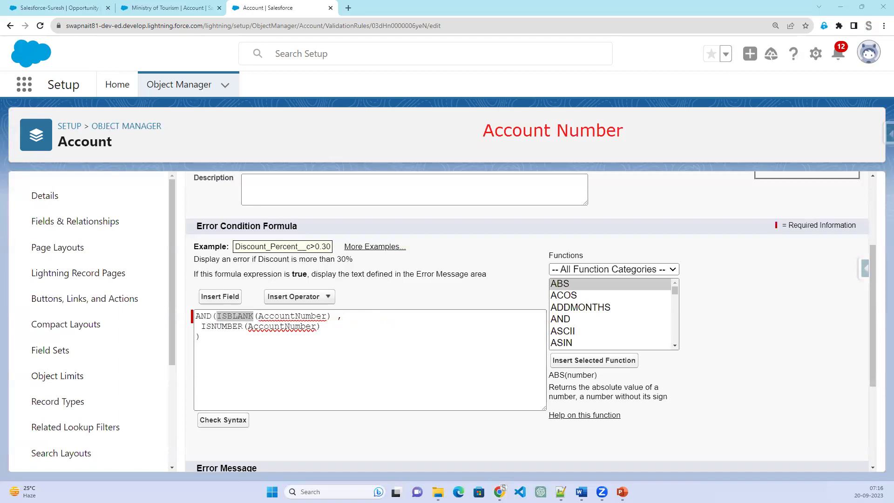
Insert the NOT function right after AND( in the formula.
{"action": "left_click", "coordinate": [252, 340]}
{"action": "left_click", "coordinate": [217, 316]}
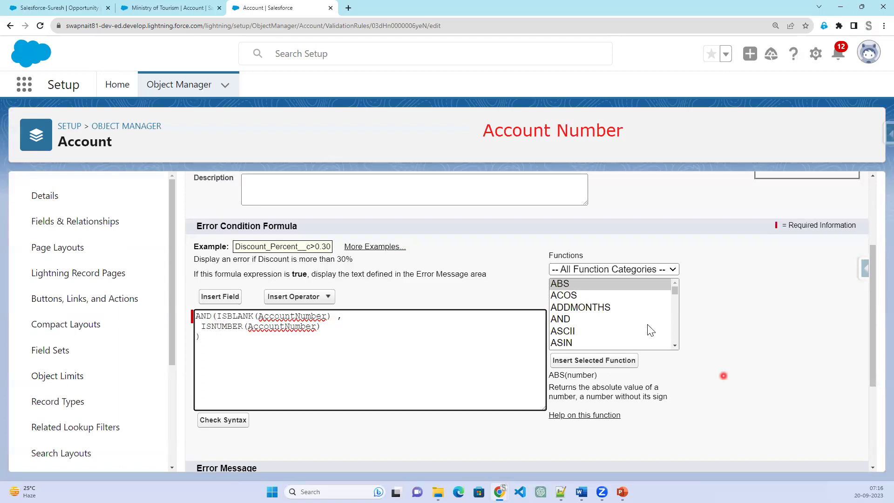
{"action": "scroll", "coordinate": [647, 324], "scroll_direction": "down", "scroll_amount": 1}
{"action": "scroll", "coordinate": [647, 324], "scroll_direction": "down", "scroll_amount": 10}
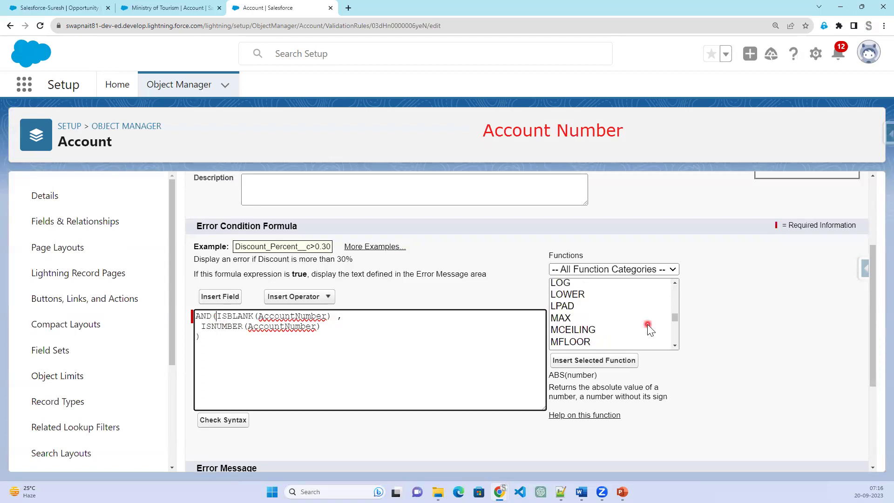
{"action": "scroll", "coordinate": [647, 324], "scroll_direction": "down", "scroll_amount": 2}
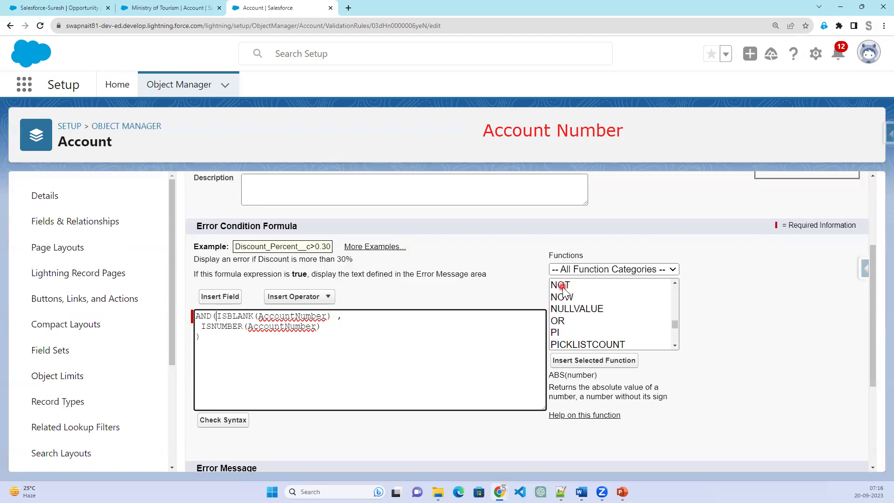
{"action": "left_click", "coordinate": [563, 285]}
{"action": "left_click", "coordinate": [215, 316]}
{"action": "left_click", "coordinate": [623, 364]}
Move ISBLANK(AccountNumber) inside NOT as its argument.
{"action": "left_click", "coordinate": [289, 316]}
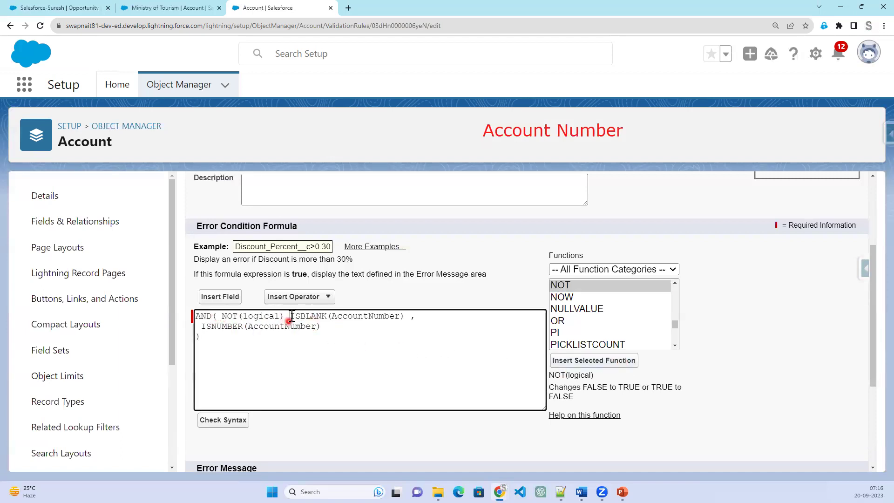
{"action": "left_click_drag", "start_coordinate": [346, 316], "coordinate": [390, 318]}
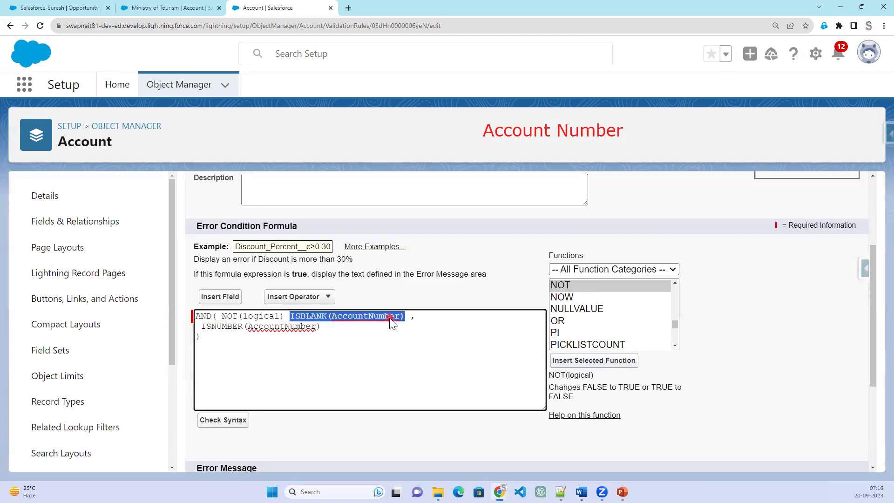
{"action": "right_click", "coordinate": [390, 317]}
{"action": "left_click", "coordinate": [423, 176]}
{"action": "double_click", "coordinate": [266, 315]}
{"action": "key", "text": "ctrl+v"}
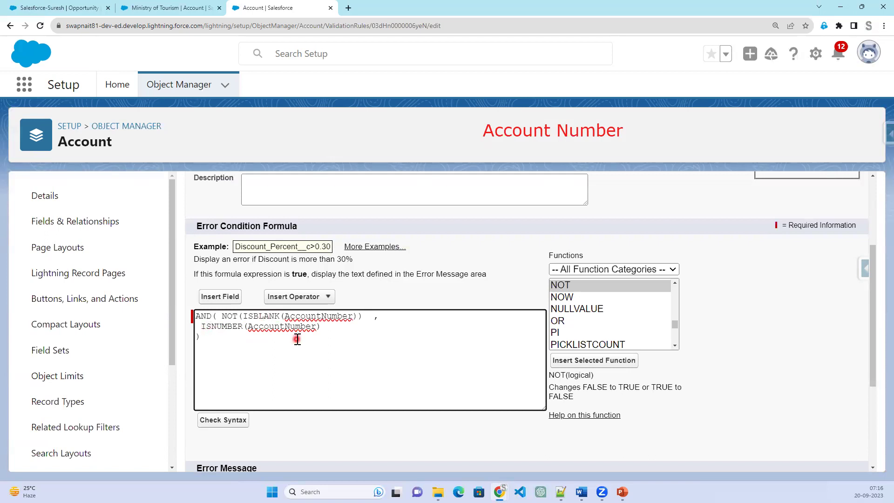
Wrap ISNUMBER(AccountNumber) in NOT() and run the syntax check.
{"action": "type", "text": "NOT("}
{"action": "left_click", "coordinate": [352, 325]}
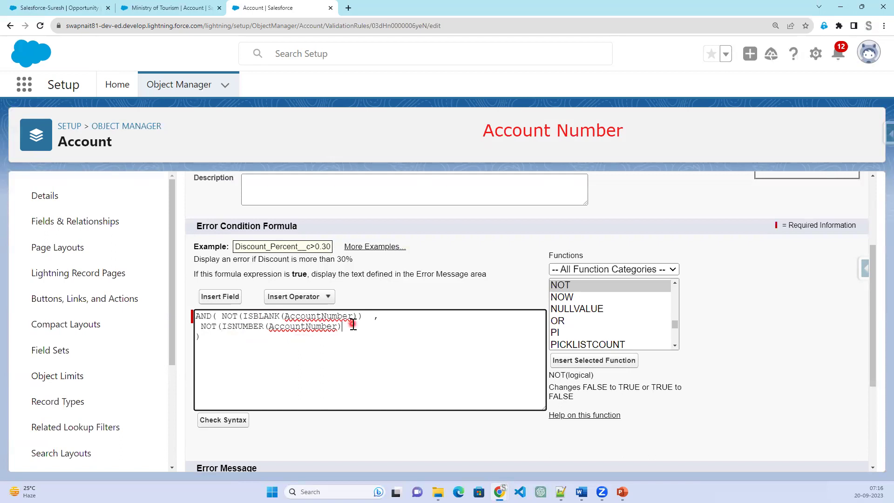
{"action": "type", "text": ")"}
{"action": "left_click", "coordinate": [241, 421]}
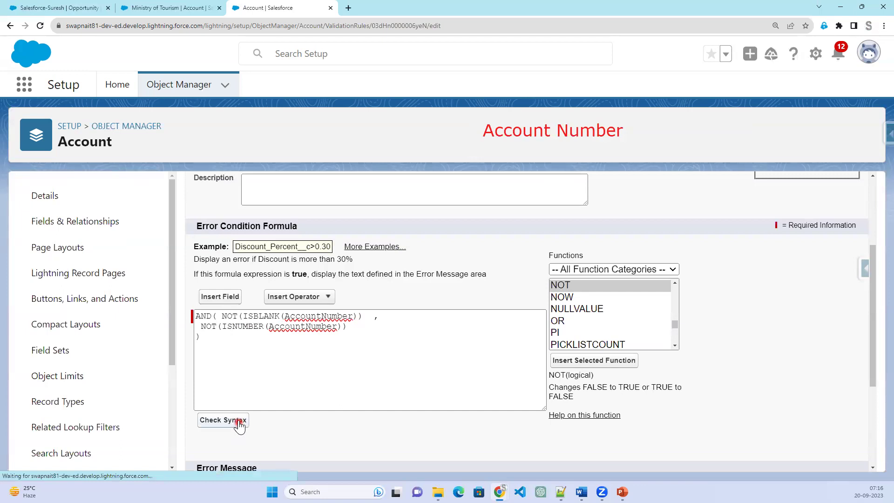
Save the revised Validate_Account_Number rule.
{"action": "scroll", "coordinate": [361, 367], "scroll_direction": "down", "scroll_amount": 5}
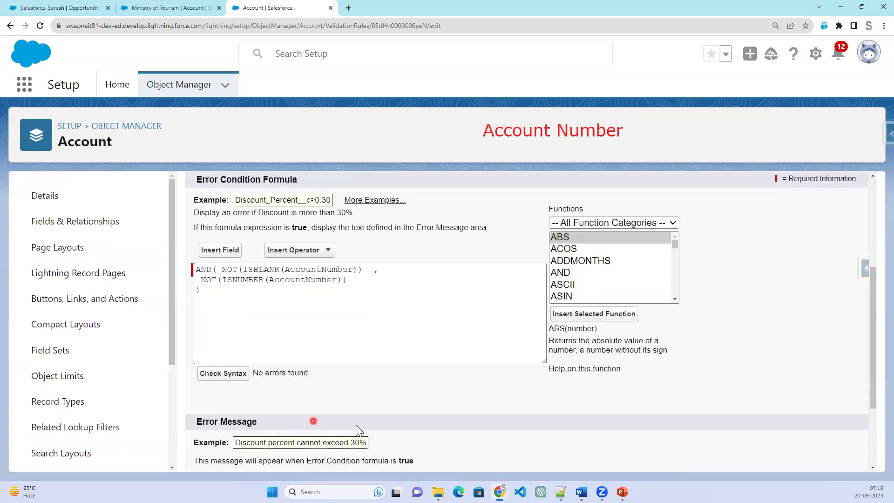
{"action": "scroll", "coordinate": [358, 424], "scroll_direction": "down", "scroll_amount": 3}
{"action": "left_click", "coordinate": [401, 453]}
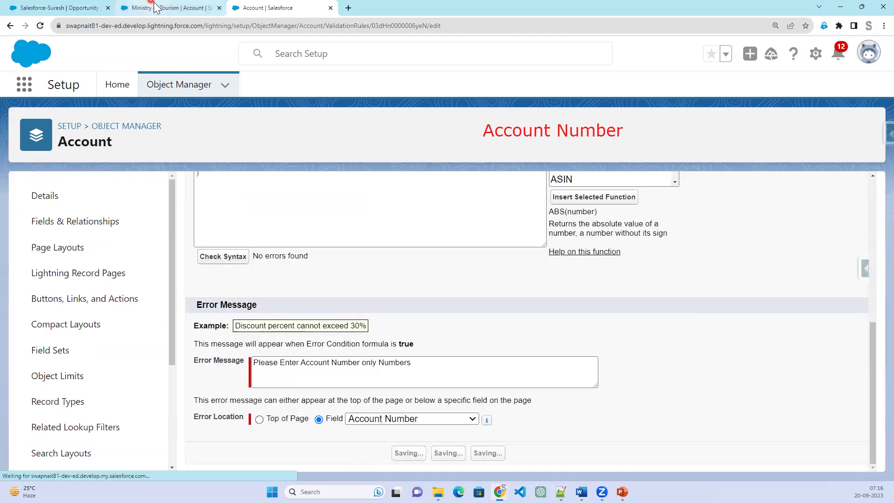
Re-save the Ministry of Tourism account number as a test, then return to the rule details.
{"action": "left_click", "coordinate": [155, 8]}
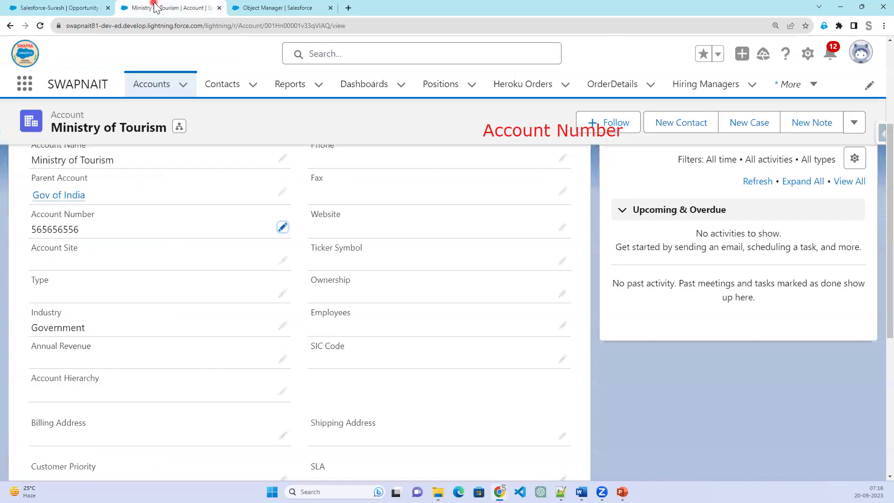
{"action": "left_click", "coordinate": [283, 228]}
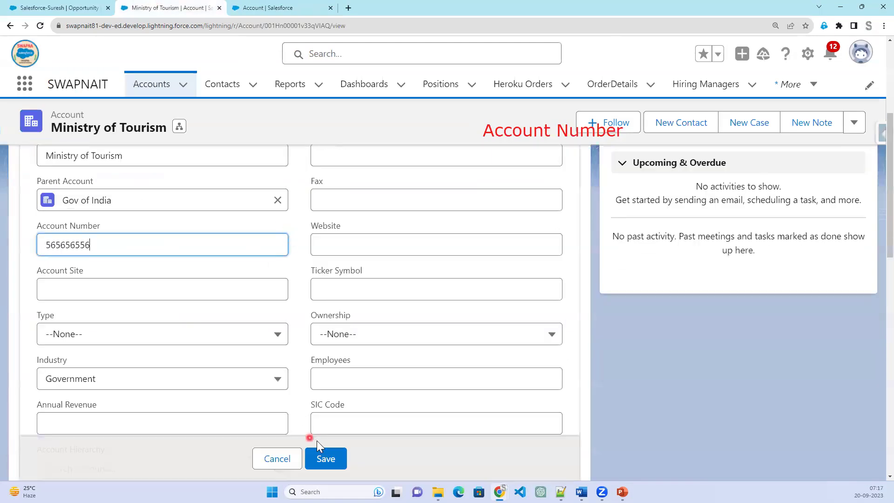
{"action": "left_click", "coordinate": [321, 457]}
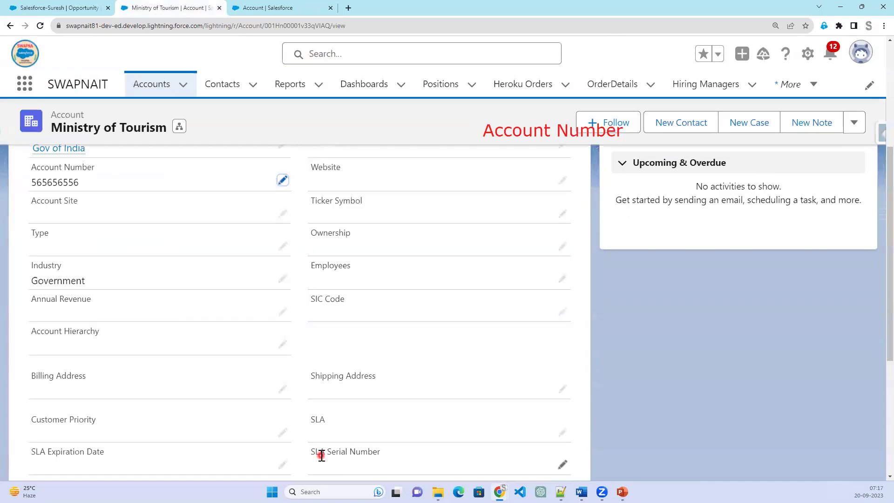
{"action": "left_click", "coordinate": [263, 8]}
{"action": "left_click_drag", "start_coordinate": [299, 283], "coordinate": [420, 283]}
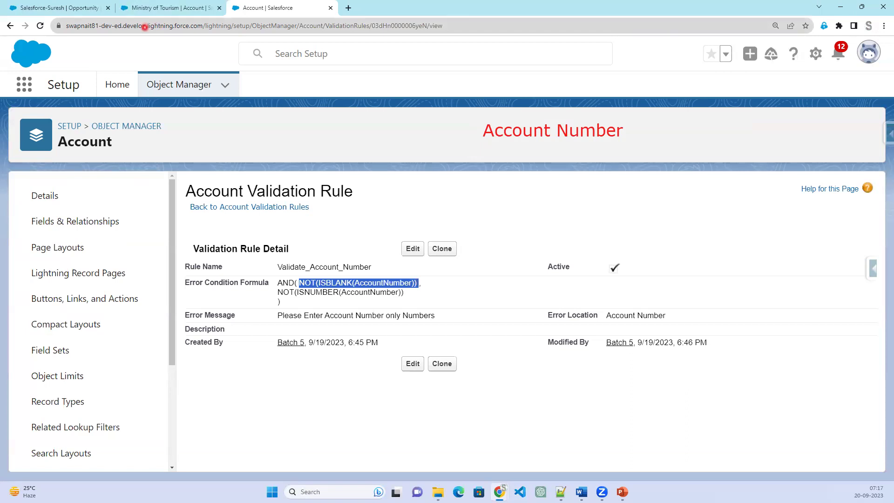
Highlight the NOT(ISBLANK) and ISNUMBER(AccountNumber) conditions in the rule's formula.
{"action": "key", "text": "alt+Tab"}
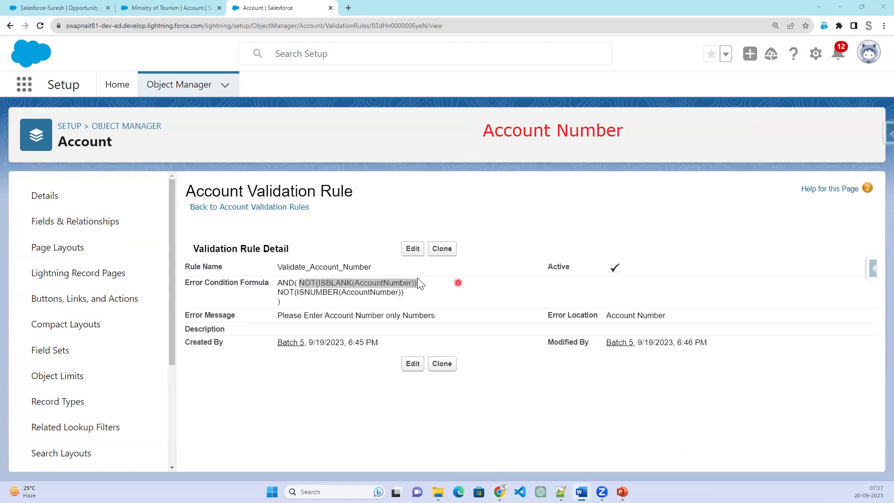
{"action": "double_click", "coordinate": [333, 292]}
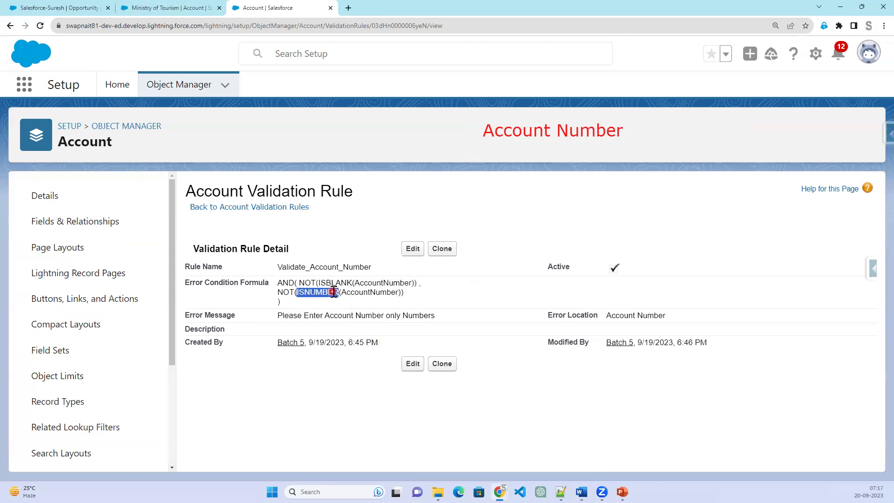
{"action": "double_click", "coordinate": [363, 293]}
{"action": "left_click_drag", "start_coordinate": [299, 282], "coordinate": [418, 279]}
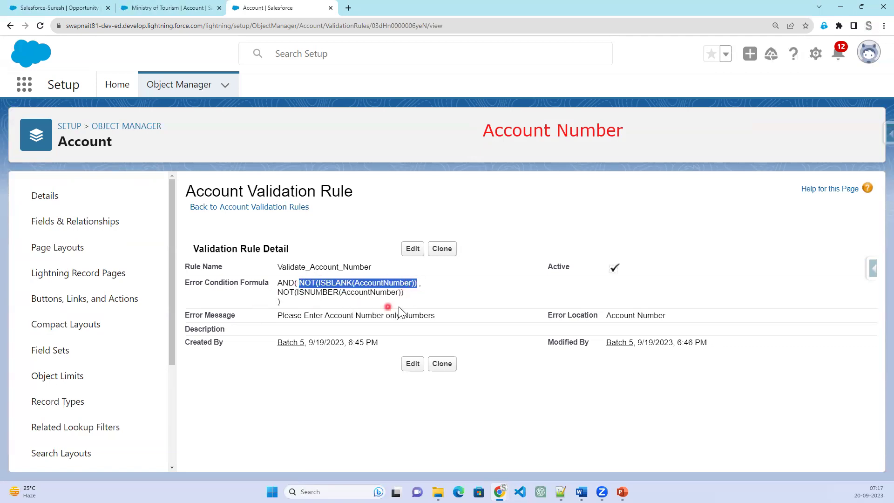
Reload the Ministry of Tourism account, show its details, and edit the 565656556 Account Number.
{"action": "left_click", "coordinate": [158, 8]}
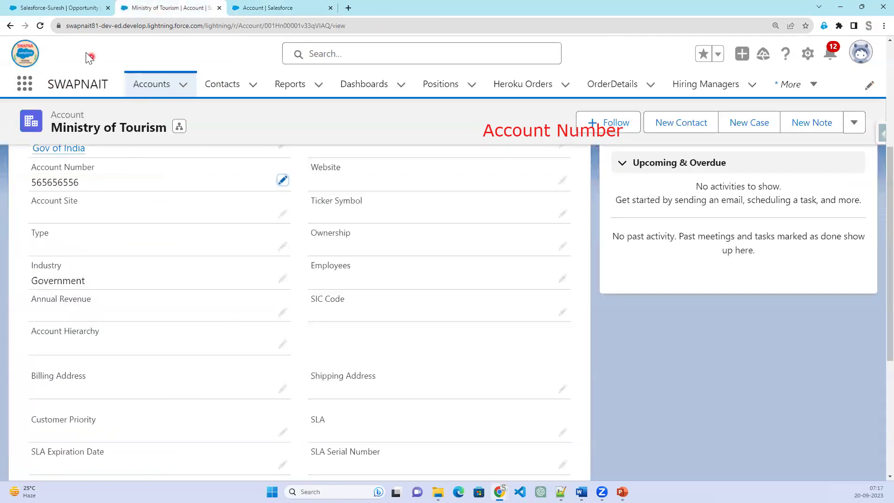
{"action": "left_click", "coordinate": [39, 27]}
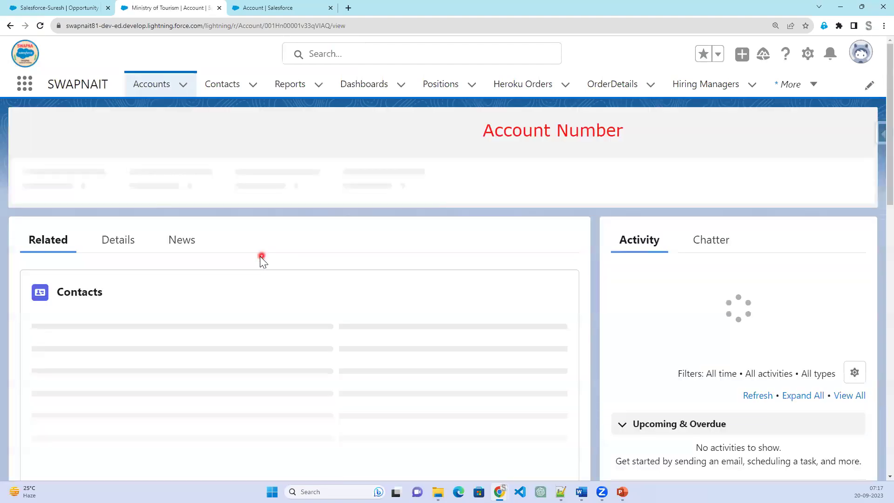
{"action": "left_click", "coordinate": [119, 247]}
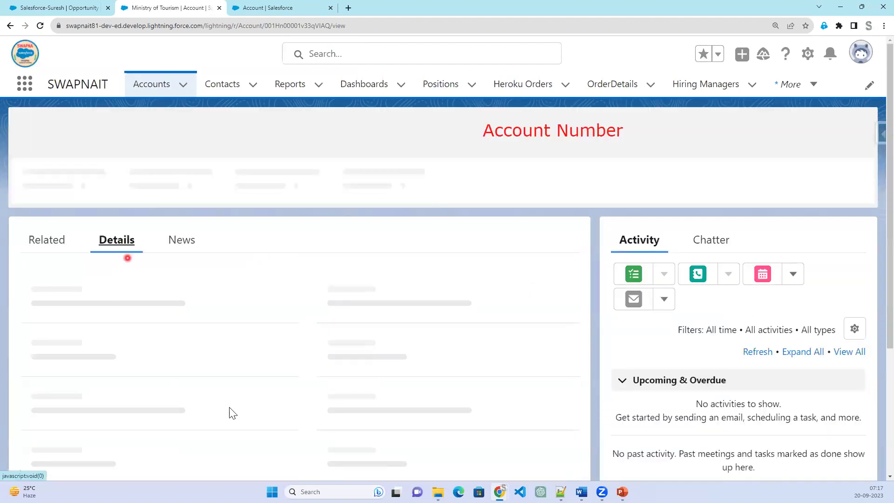
{"action": "left_click", "coordinate": [232, 409]}
{"action": "left_click", "coordinate": [283, 394]}
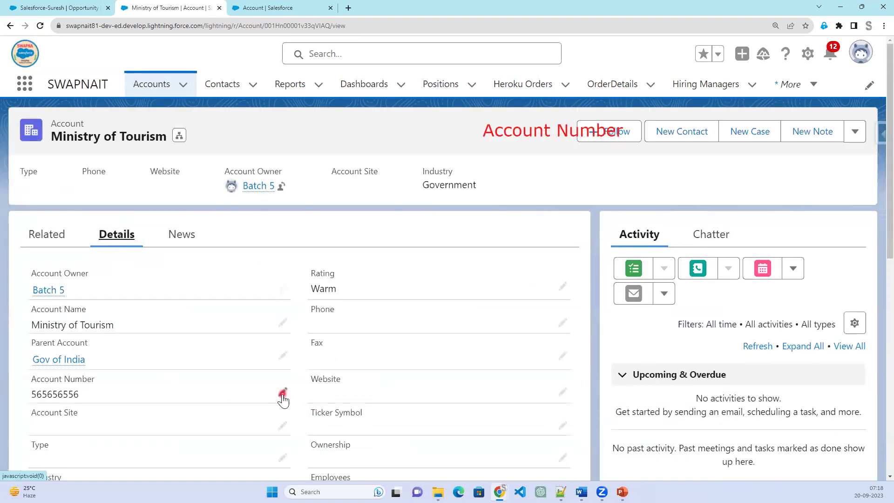
{"action": "left_click_drag", "start_coordinate": [116, 399], "coordinate": [30, 391]}
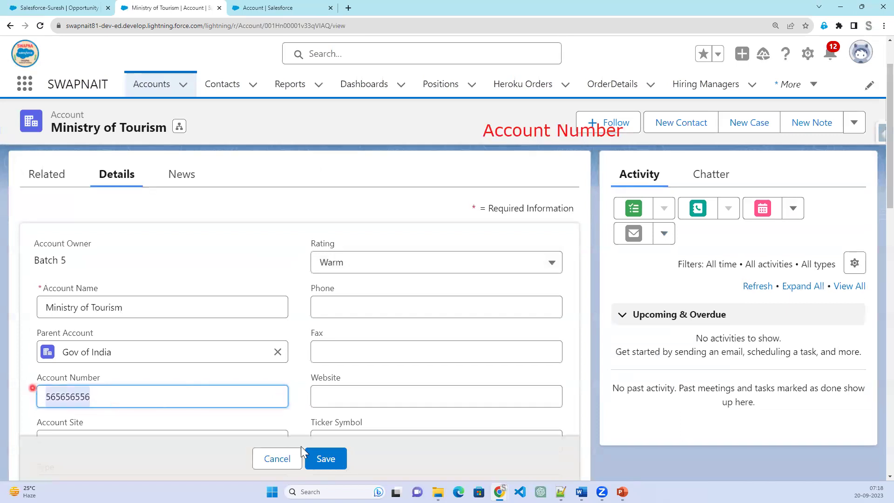
Save a blank Account Number, then try letter-prefixed MT50009 and see the rule reject it.
{"action": "key", "text": "BackSpace"}
{"action": "left_click", "coordinate": [326, 458]}
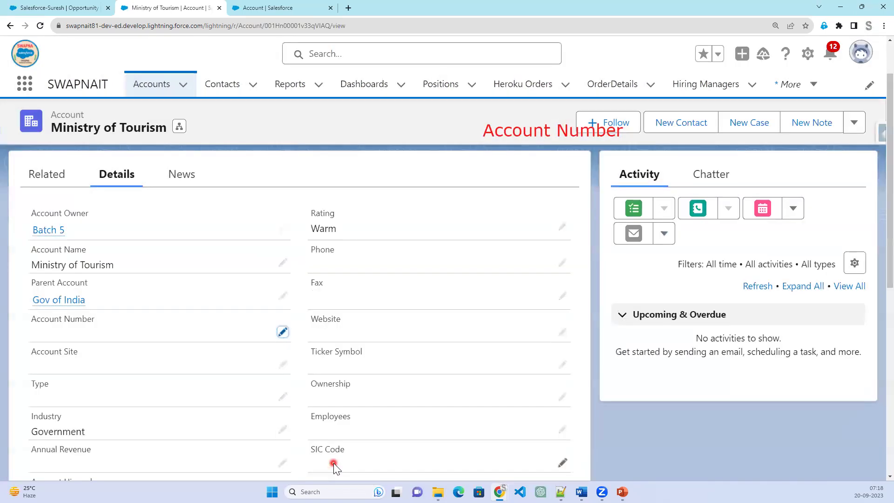
{"action": "double_click", "coordinate": [180, 338]}
{"action": "type", "text": "M"}
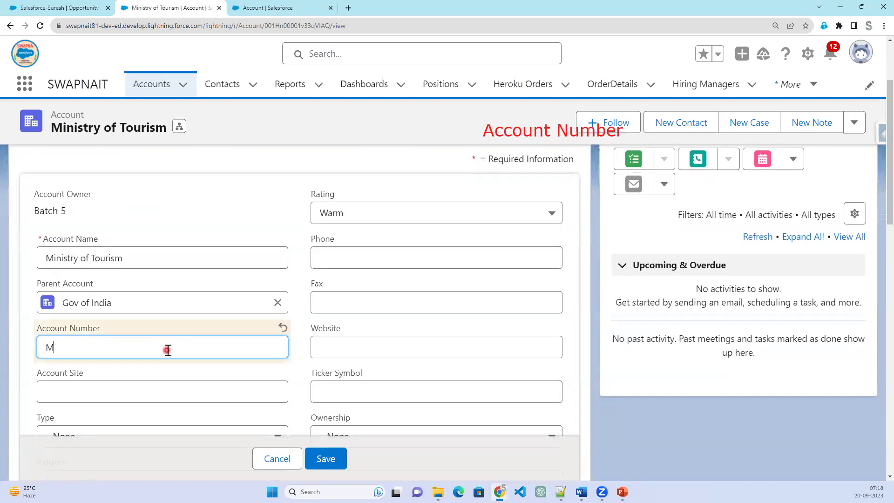
{"action": "type", "text": "T5000"}
{"action": "left_click", "coordinate": [341, 457]}
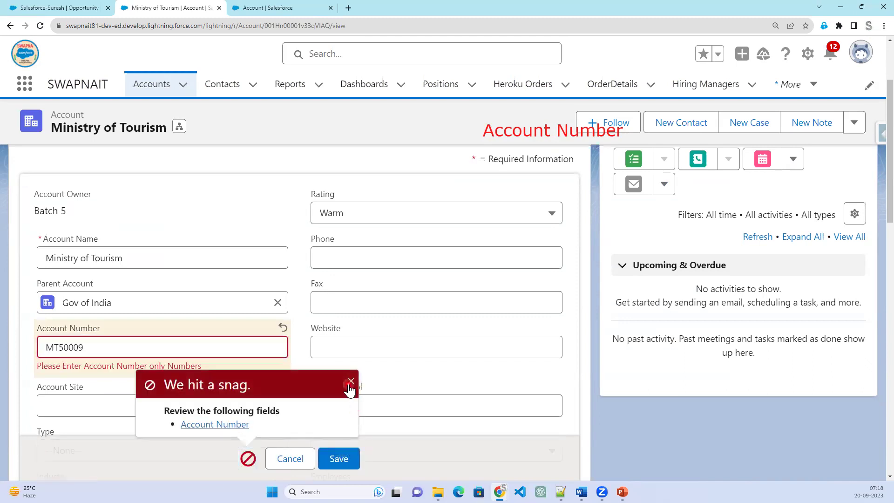
{"action": "left_click", "coordinate": [350, 382]}
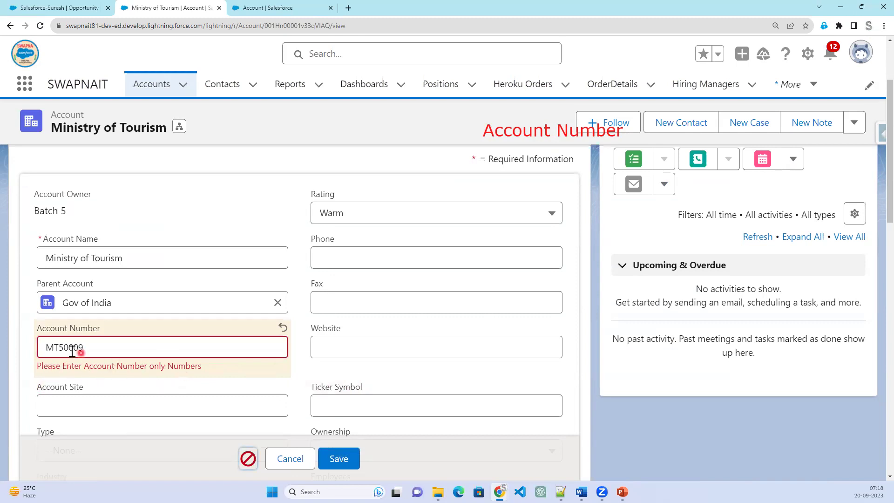
Strip the letters to save 50009, then go back to the validation rule page.
{"action": "left_click_drag", "start_coordinate": [59, 349], "coordinate": [38, 351]}
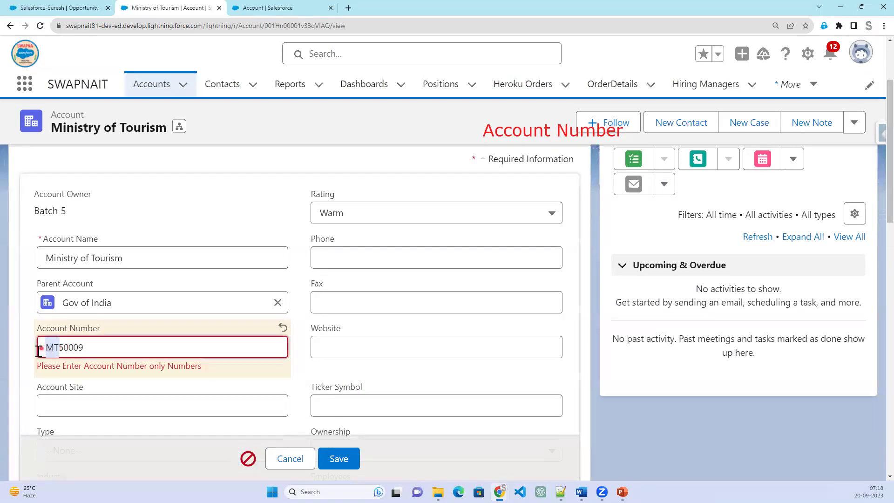
{"action": "key", "text": "BackSpace"}
{"action": "left_click", "coordinate": [341, 459]}
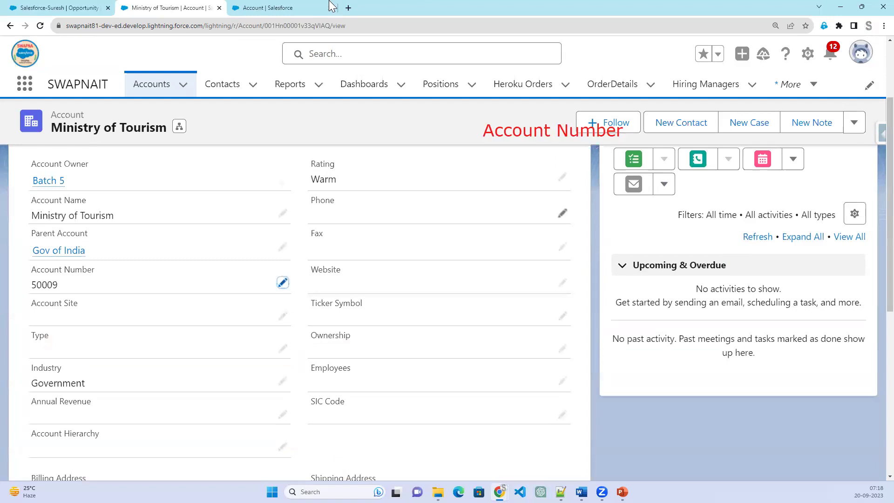
{"action": "left_click", "coordinate": [273, 10]}
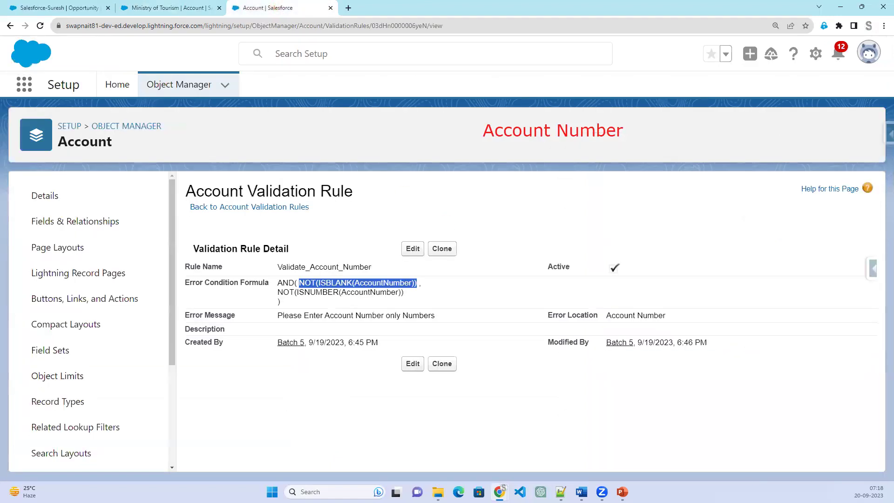
Begin an on-screen note reading 'When it is blank'.
{"action": "left_click", "coordinate": [561, 492]}
{"action": "left_click", "coordinate": [560, 491]}
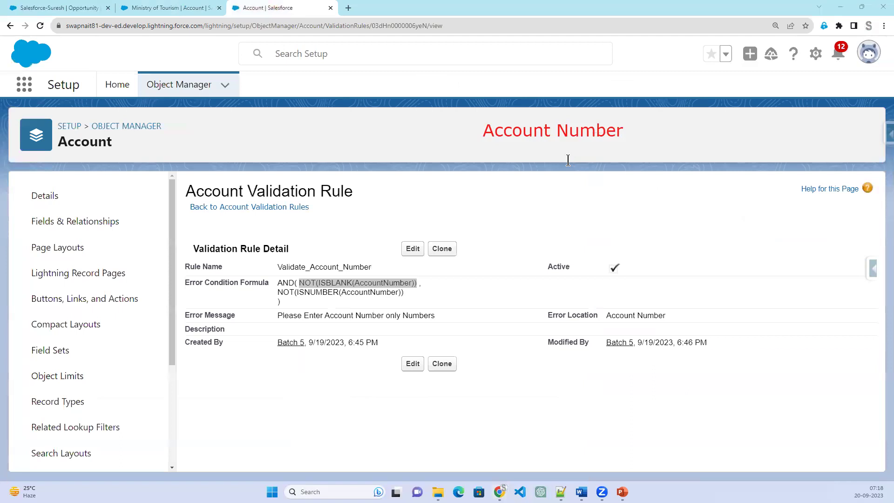
{"action": "left_click", "coordinate": [614, 168]}
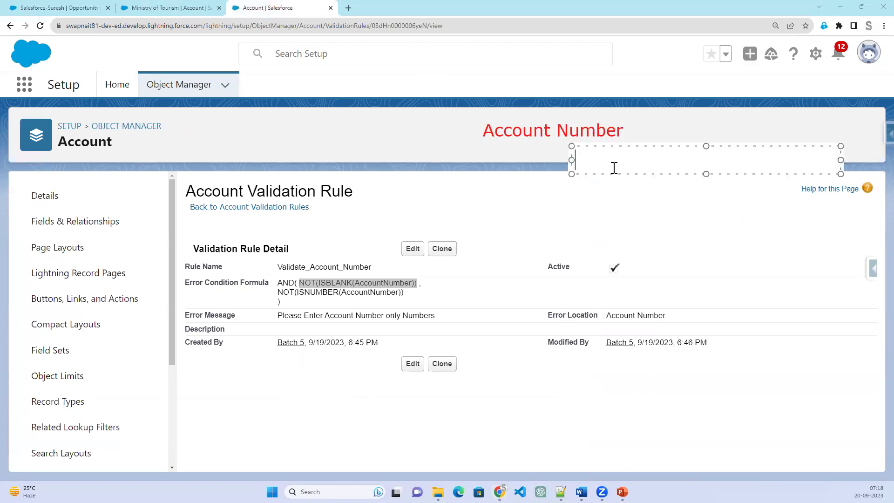
{"action": "type", "text": "When is="}
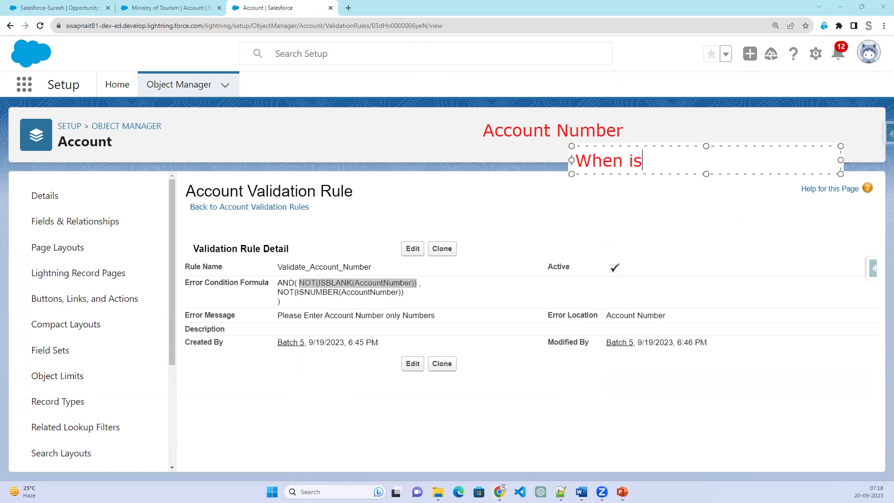
{"action": "key", "text": "BackSpace"}
{"action": "key", "text": "BackSpace"}
{"action": "type", "text": "it"}
{"action": "key", "text": "BackSpace"}
{"action": "key", "text": "BackSpace"}
{"action": "type", "text": "t is blank"}
Finish the note with 'or' and 'not number' lines, then open the rule for editing.
{"action": "key", "text": "Return"}
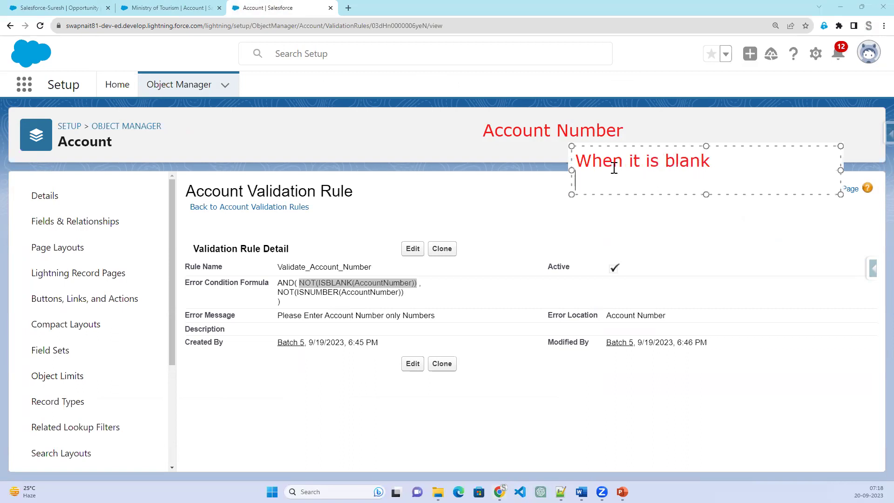
{"action": "type", "text": "or"}
{"action": "key", "text": "Return"}
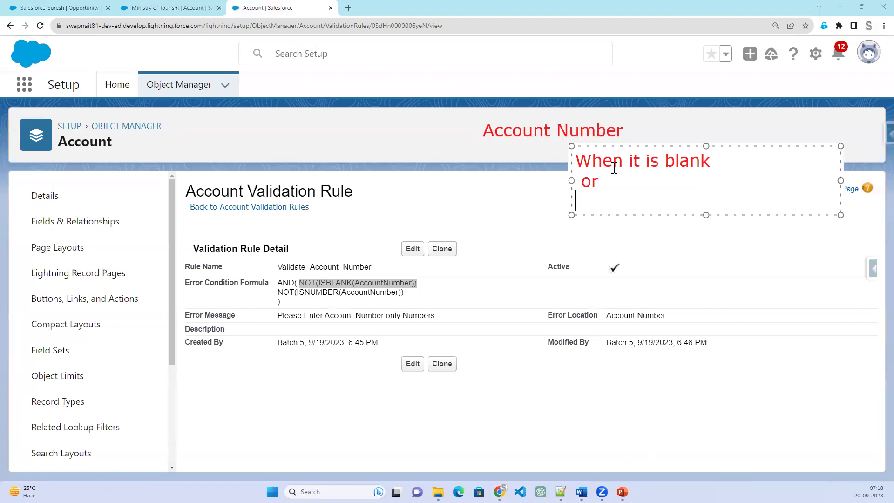
{"action": "type", "text": "nuot"}
{"action": "key", "text": "BackSpace"}
{"action": "key", "text": "BackSpace"}
{"action": "key", "text": "BackSpace"}
{"action": "type", "text": "ot number"}
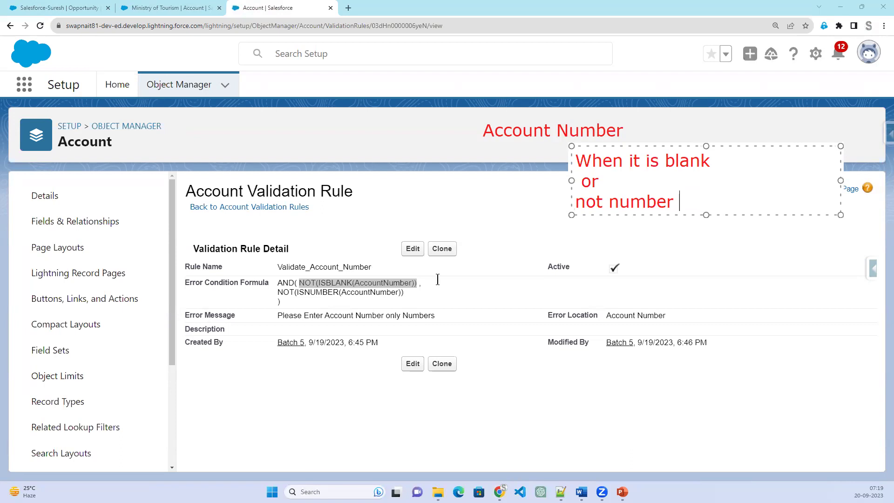
{"action": "left_click", "coordinate": [410, 249]}
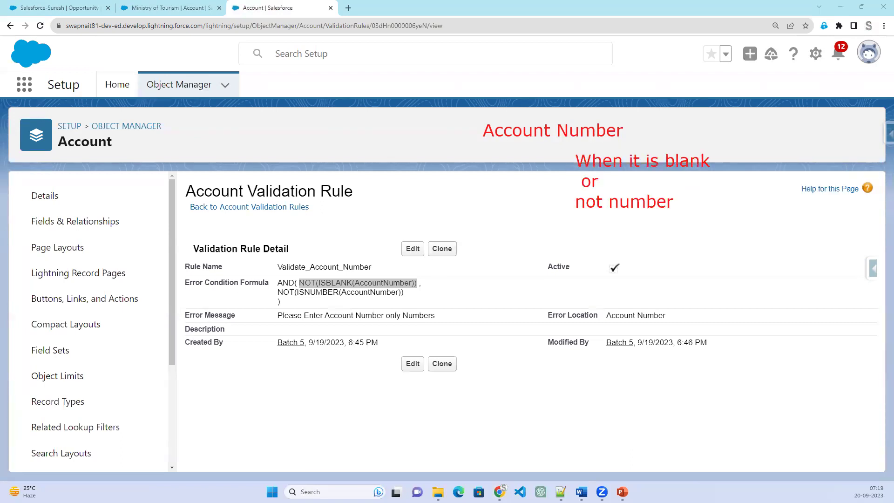
{"action": "left_click", "coordinate": [407, 248]}
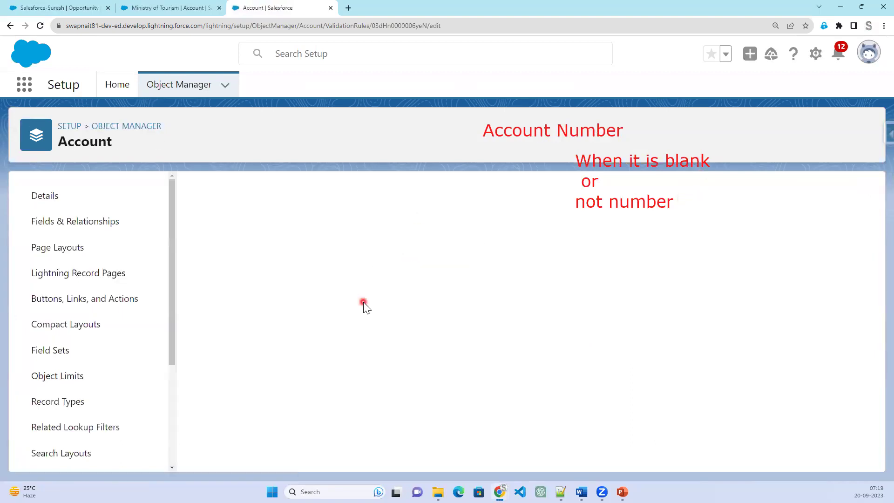
Remove NOT( and its closing parenthesis so the first condition reads ISBLANK(AccountNumber).
{"action": "scroll", "coordinate": [238, 400], "scroll_direction": "down", "scroll_amount": 2}
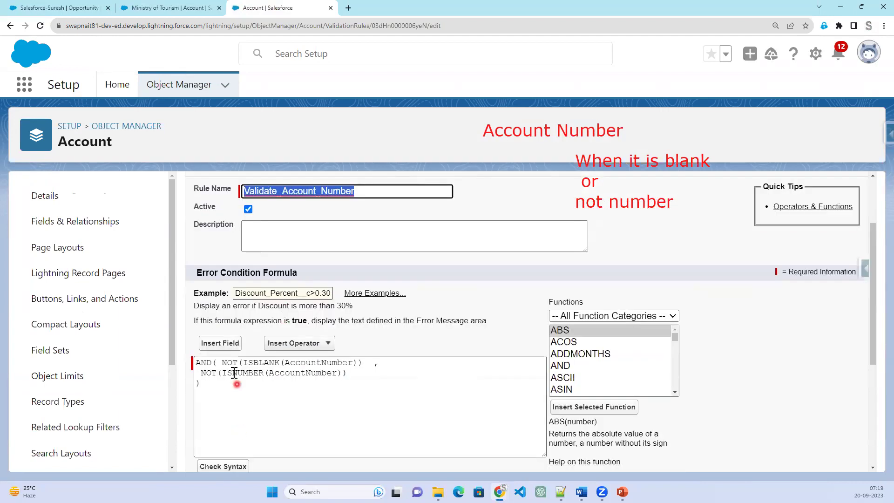
{"action": "left_click", "coordinate": [233, 366]}
{"action": "double_click", "coordinate": [233, 364]}
{"action": "key", "text": "Delete"}
{"action": "key", "text": "Delete"}
{"action": "left_click", "coordinate": [343, 363]}
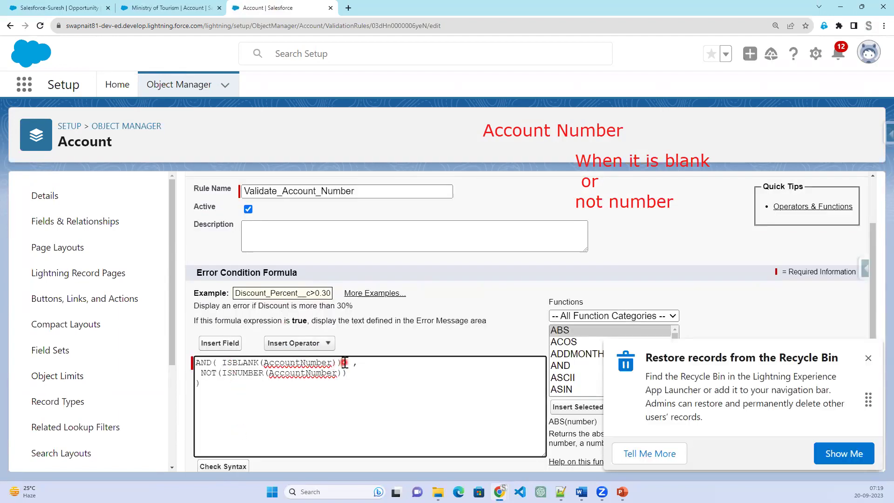
{"action": "key", "text": "BackSpace"}
Close the Recycle Bin tip and select AND at the start of the formula.
{"action": "left_click", "coordinate": [868, 358]}
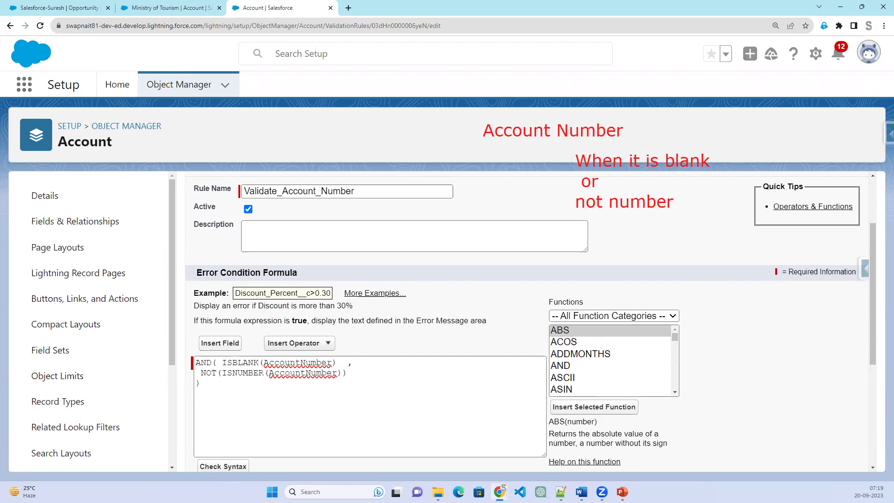
{"action": "left_click", "coordinate": [216, 368]}
{"action": "left_click", "coordinate": [659, 217]}
{"action": "double_click", "coordinate": [199, 363]}
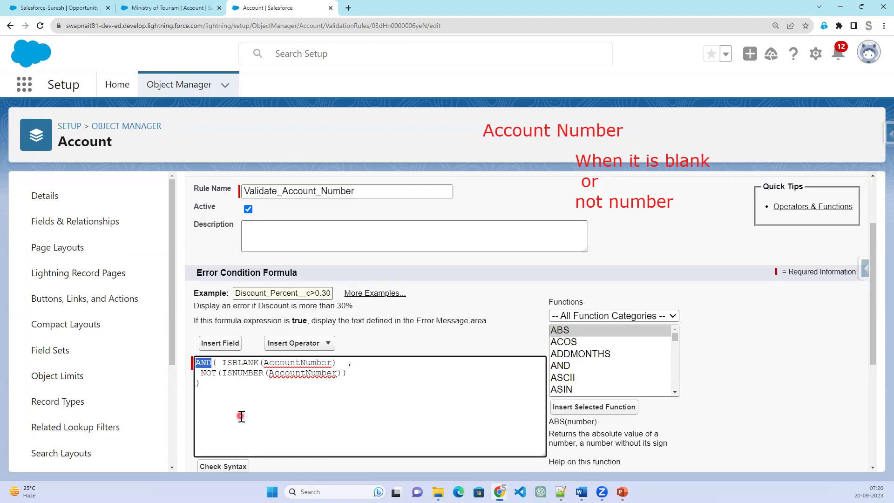
Replace AND with OR, remove OR's placeholder arguments, and check the syntax.
{"action": "key", "text": "Delete"}
{"action": "scroll", "coordinate": [631, 372], "scroll_direction": "down", "scroll_amount": 4}
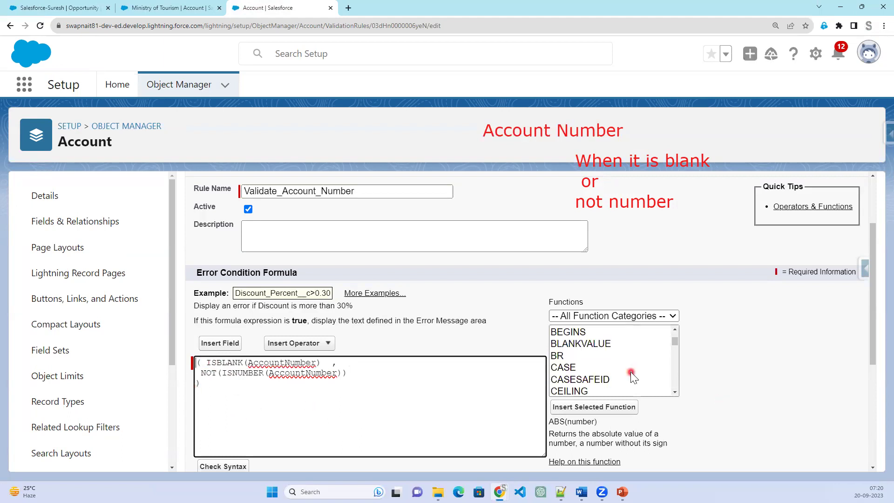
{"action": "scroll", "coordinate": [630, 371], "scroll_direction": "down", "scroll_amount": 10}
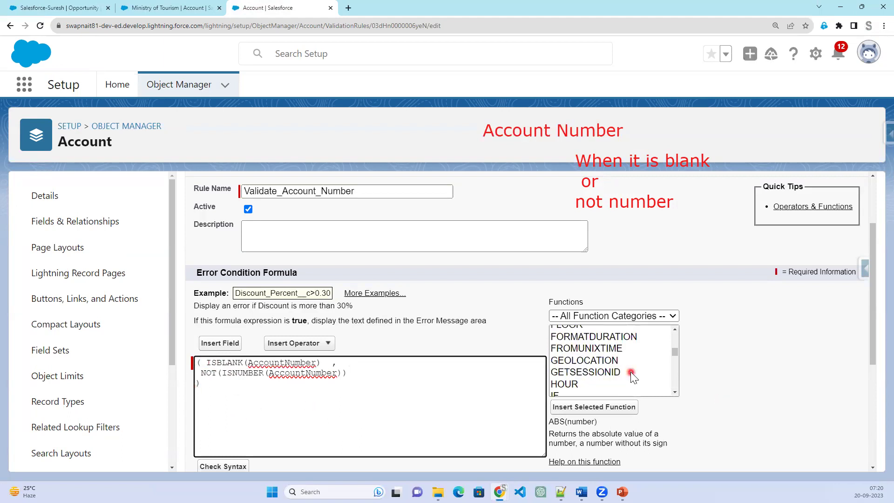
{"action": "scroll", "coordinate": [631, 372], "scroll_direction": "down", "scroll_amount": 5}
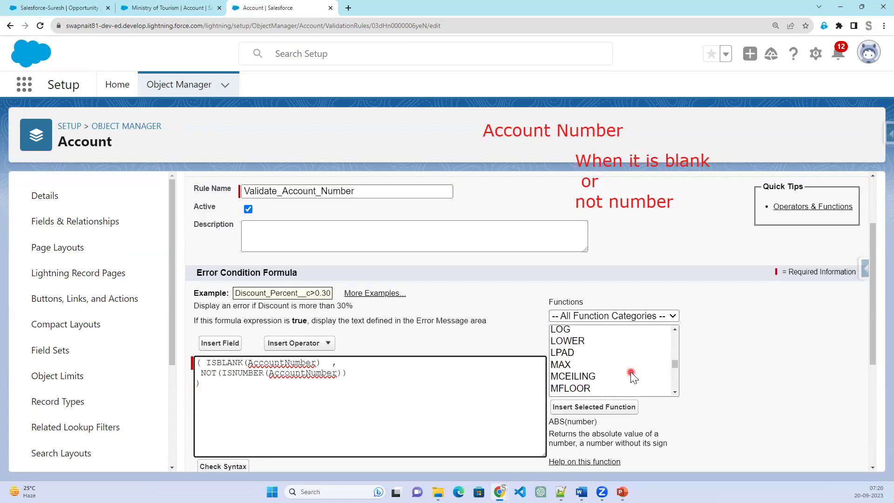
{"action": "scroll", "coordinate": [630, 371], "scroll_direction": "down", "scroll_amount": 5}
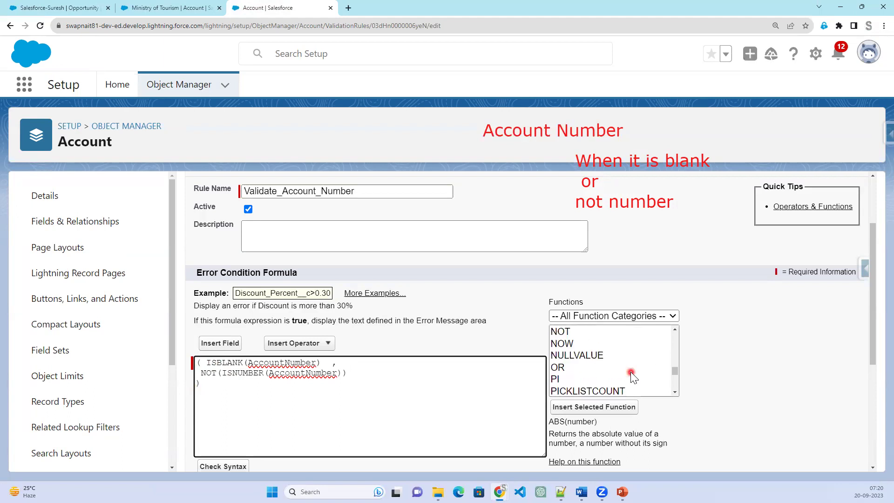
{"action": "scroll", "coordinate": [619, 372], "scroll_direction": "up", "scroll_amount": 2}
{"action": "left_click", "coordinate": [585, 369]}
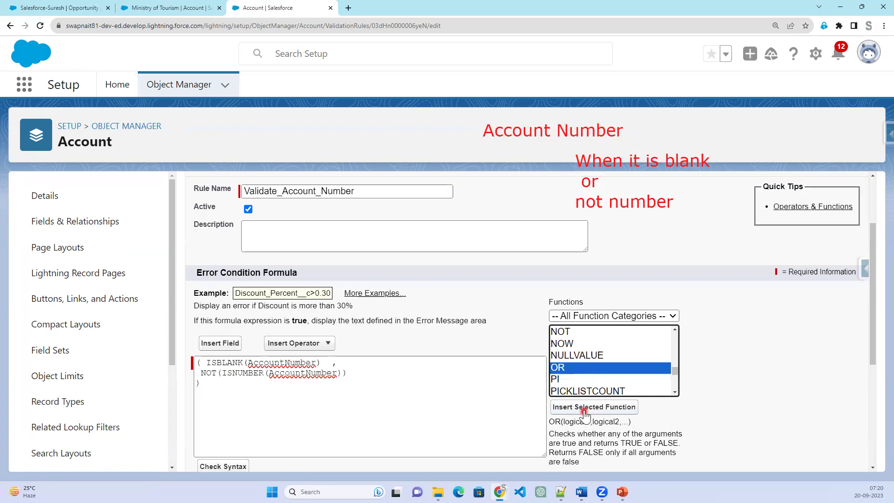
{"action": "left_click", "coordinate": [584, 407]}
{"action": "left_click_drag", "start_coordinate": [331, 362], "coordinate": [221, 364]}
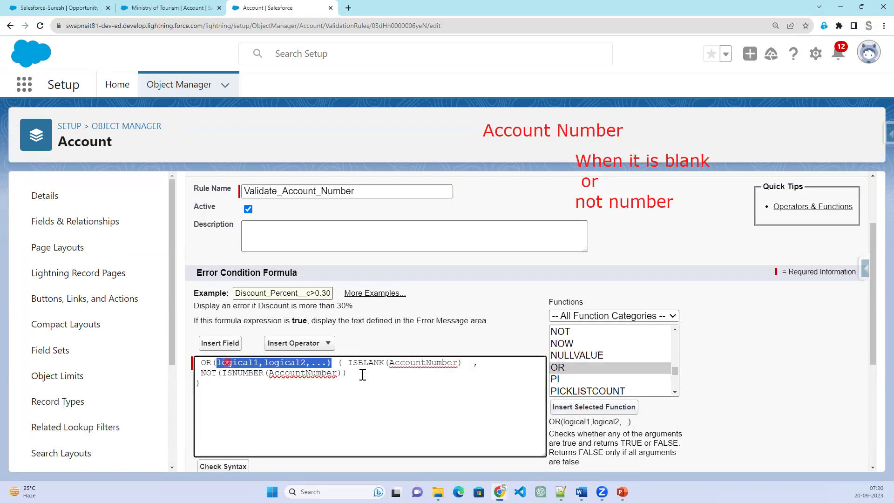
{"action": "key", "text": "BackSpace"}
{"action": "key", "text": "Delete"}
{"action": "left_click", "coordinate": [235, 466]}
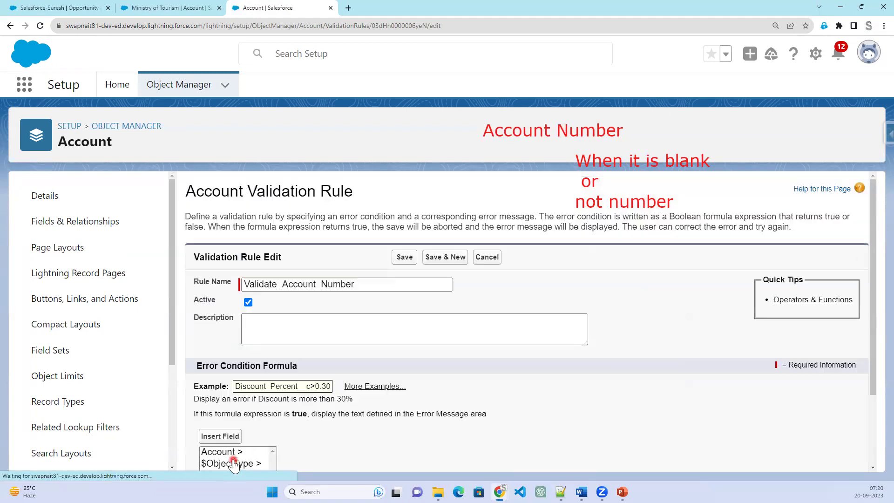
Delete the extra parenthesis after OR(, recheck to no errors found, and save the rule.
{"action": "scroll", "coordinate": [473, 345], "scroll_direction": "down", "scroll_amount": 2}
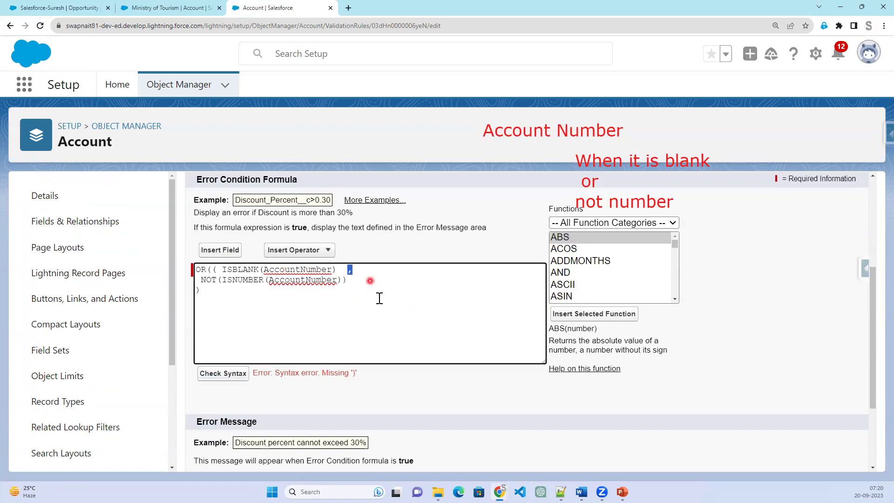
{"action": "left_click", "coordinate": [339, 269]}
{"action": "left_click", "coordinate": [269, 269], "text": "shift"}
{"action": "left_click", "coordinate": [220, 273]}
{"action": "key", "text": "BackSpace"}
{"action": "key", "text": "BackSpace"}
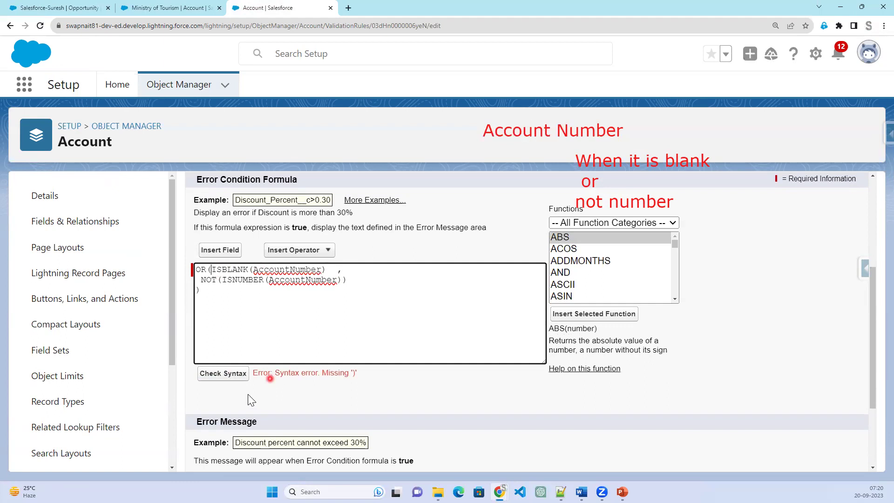
{"action": "left_click", "coordinate": [231, 373]}
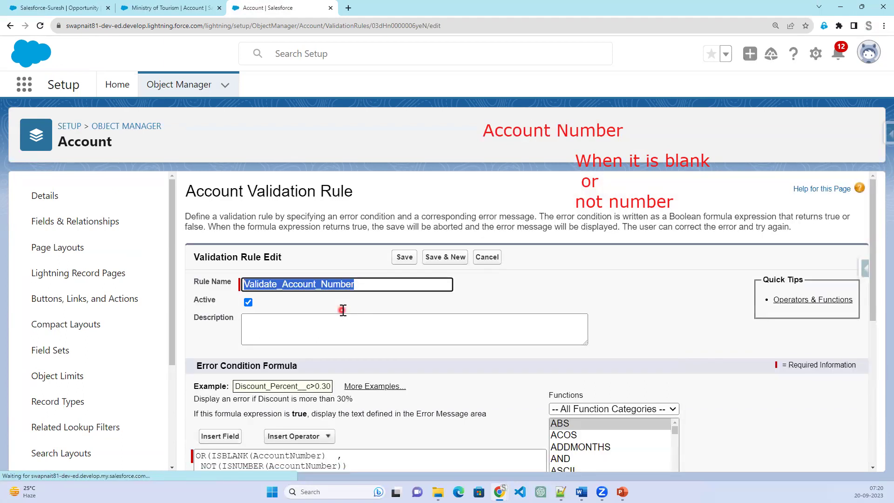
{"action": "scroll", "coordinate": [343, 325], "scroll_direction": "down", "scroll_amount": 2}
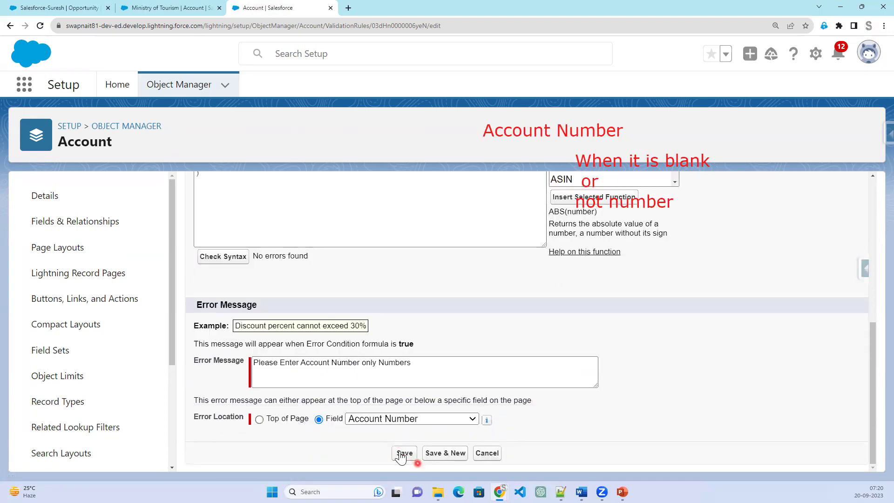
{"action": "left_click", "coordinate": [403, 453]}
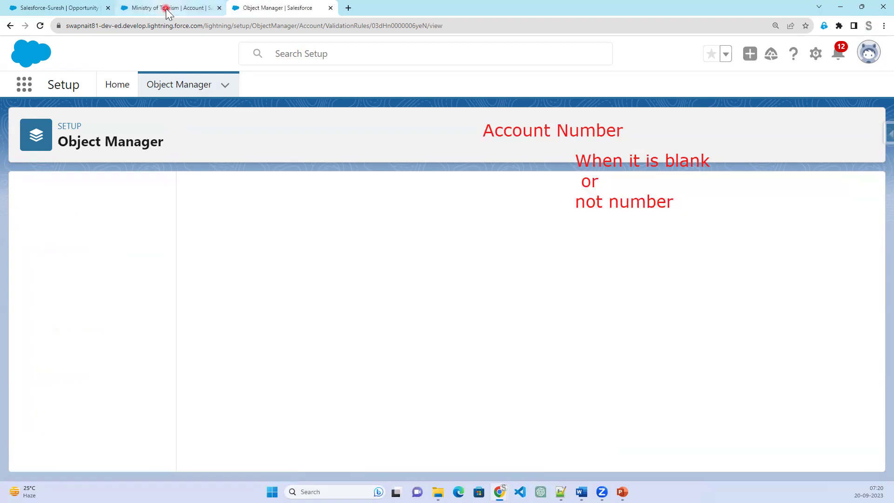
Clear Ministry of Tourism's Account Number 50009 and save, which triggers the validation error.
{"action": "left_click", "coordinate": [166, 10]}
{"action": "left_click", "coordinate": [281, 283]}
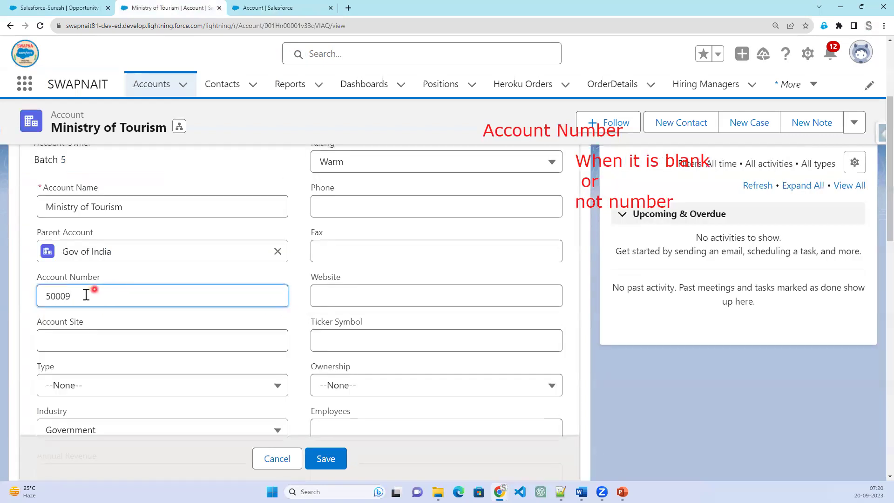
{"action": "double_click", "coordinate": [86, 295]}
{"action": "key", "text": "BackSpace"}
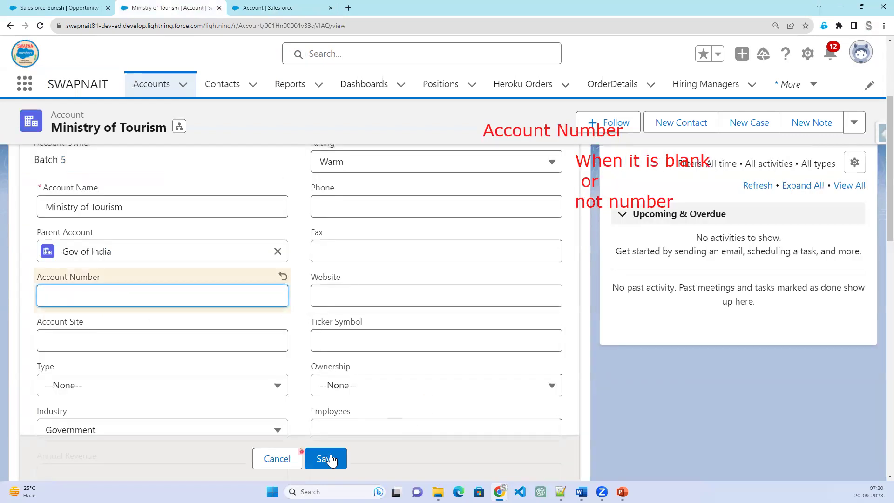
{"action": "left_click", "coordinate": [329, 458]}
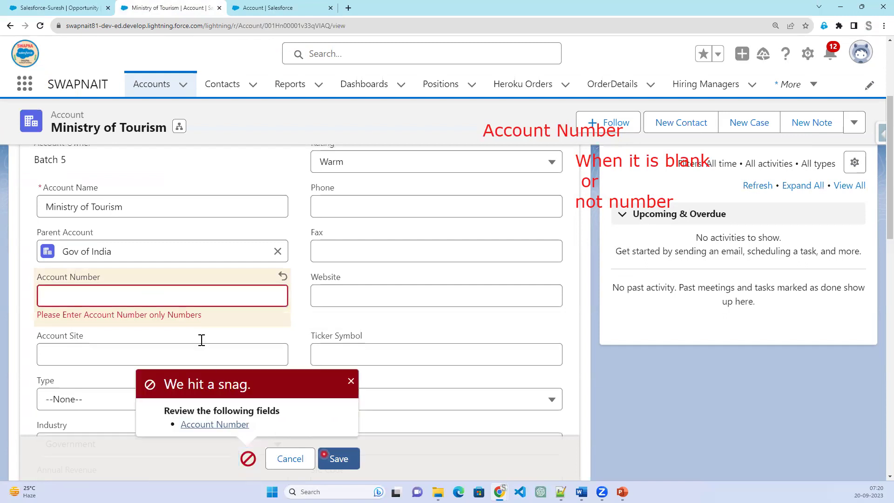
Enter Mt67676 as the Account Number and save, which is rejected as non-numeric.
{"action": "left_click", "coordinate": [205, 284]}
{"action": "left_click", "coordinate": [187, 294]}
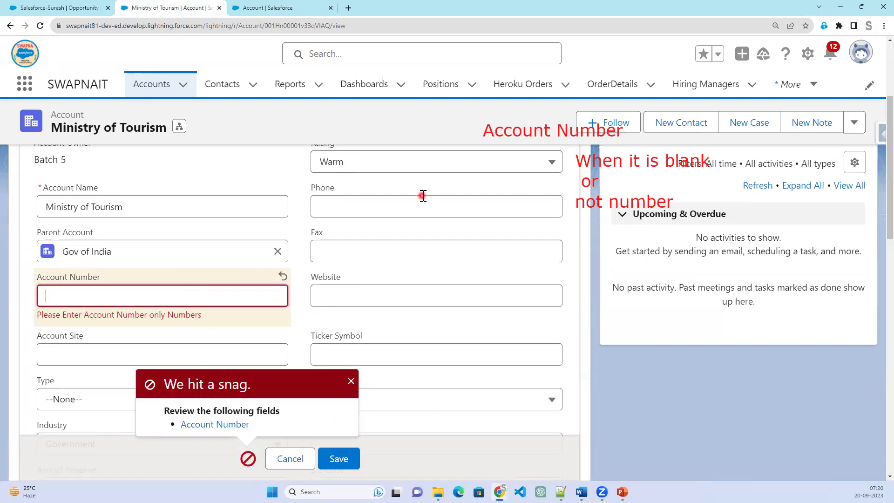
{"action": "type", "text": "67676"}
{"action": "left_click", "coordinate": [344, 461]}
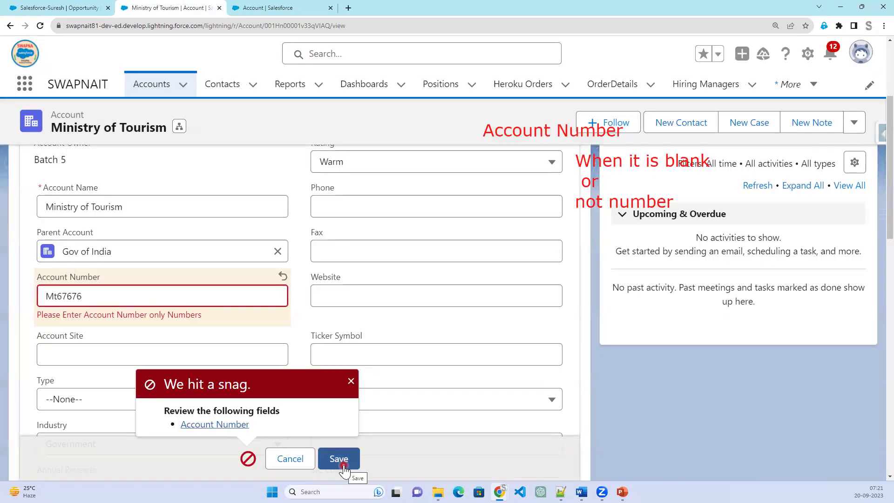
Remove 'Mt' so the Account Number reads 67676, and save successfully.
{"action": "left_click", "coordinate": [60, 296]}
{"action": "key", "text": "BackSpace"}
{"action": "key", "text": "BackSpace"}
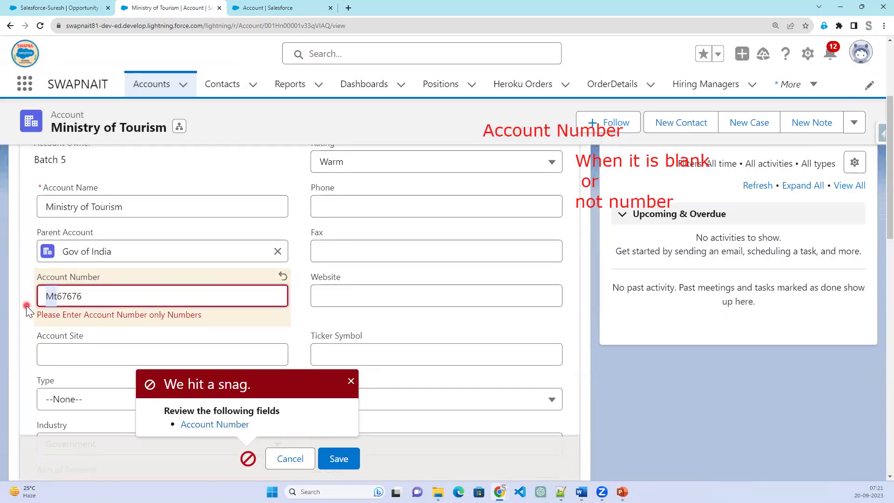
{"action": "left_click", "coordinate": [348, 463]}
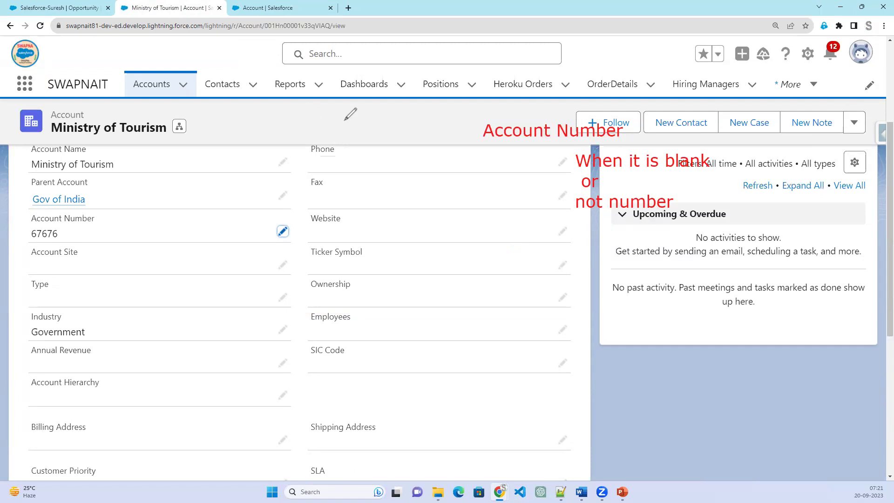
Reopen Ministry of Tourism from the Accounts list and view its Details showing Account Number 67676.
{"action": "mouse_move", "coordinate": [103, 224]}
{"action": "left_mouse_down"}
{"action": "mouse_move", "coordinate": [42, 205]}
{"action": "mouse_move", "coordinate": [64, 242]}
{"action": "mouse_move", "coordinate": [107, 227]}
{"action": "mouse_move", "coordinate": [103, 214]}
{"action": "mouse_move", "coordinate": [392, 133]}
{"action": "mouse_move", "coordinate": [419, 130]}
{"action": "mouse_move", "coordinate": [431, 150]}
{"action": "left_mouse_up"}
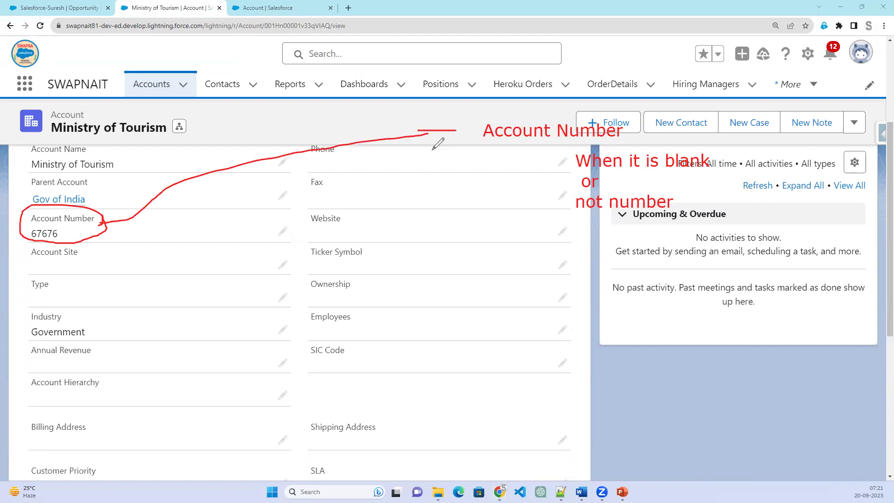
{"action": "left_click_drag", "start_coordinate": [433, 111], "coordinate": [455, 109]}
{"action": "key", "text": "Escape"}
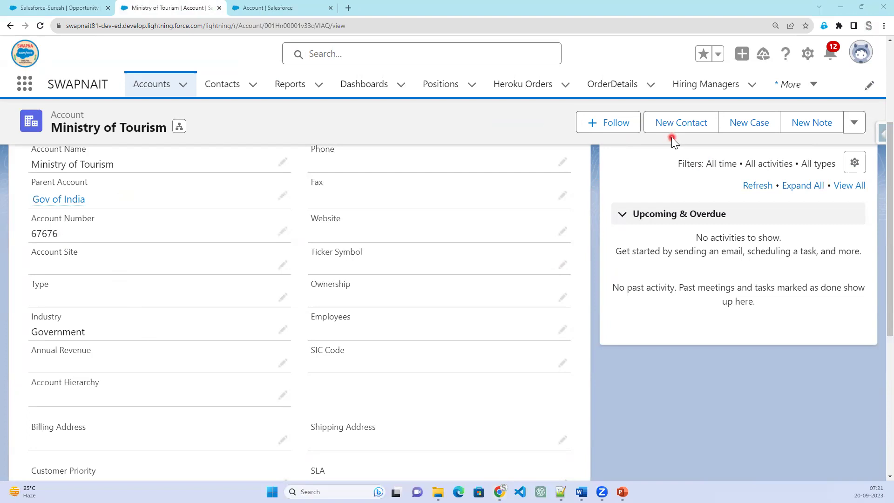
{"action": "left_click", "coordinate": [150, 88]}
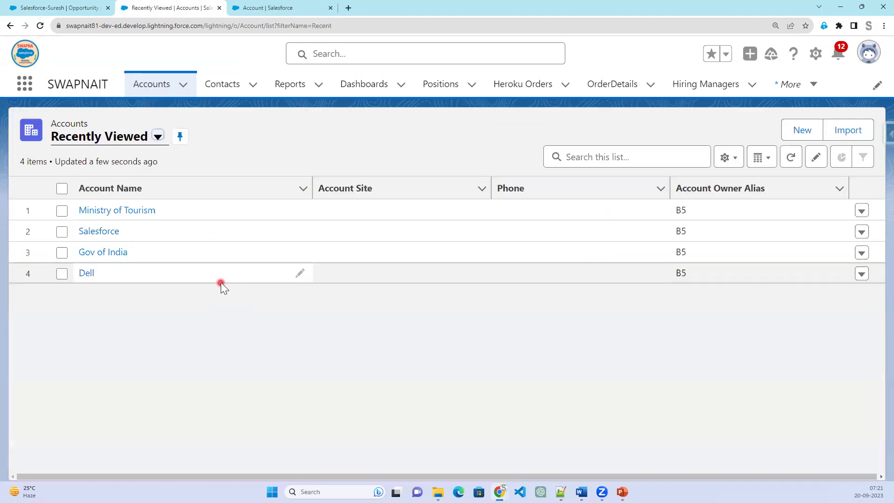
{"action": "left_click", "coordinate": [101, 212]}
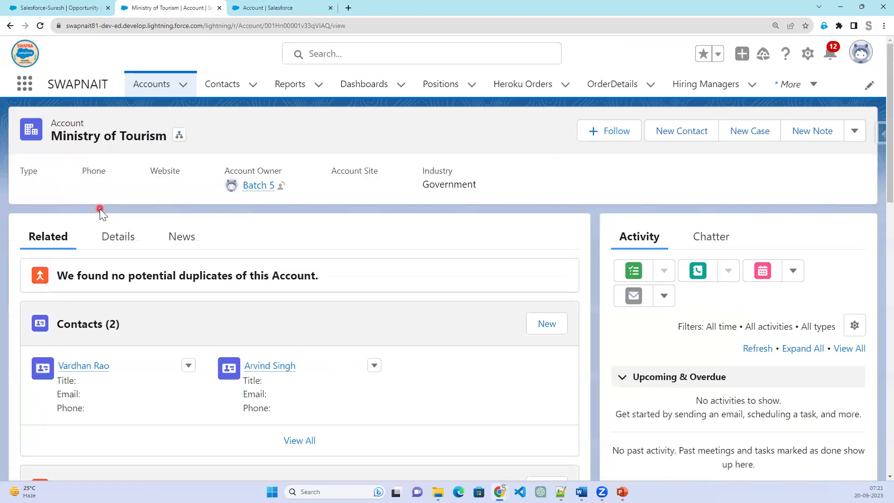
{"action": "left_click", "coordinate": [116, 238]}
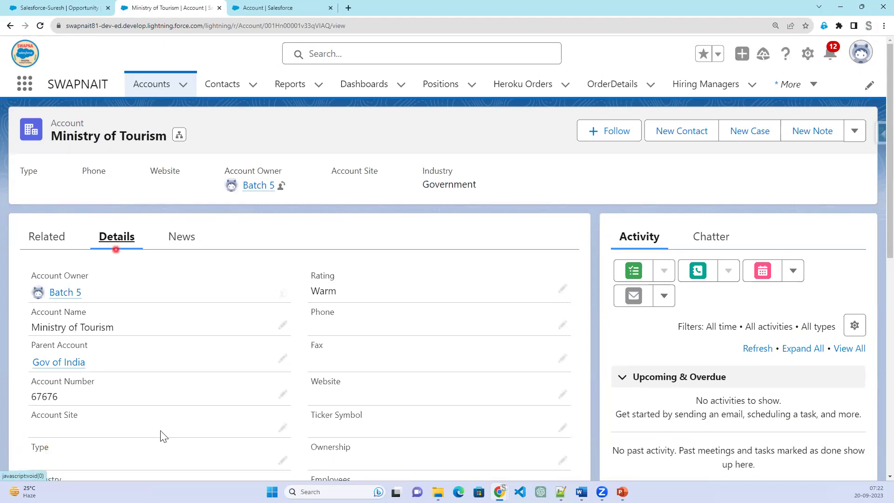
{"action": "left_click", "coordinate": [148, 86]}
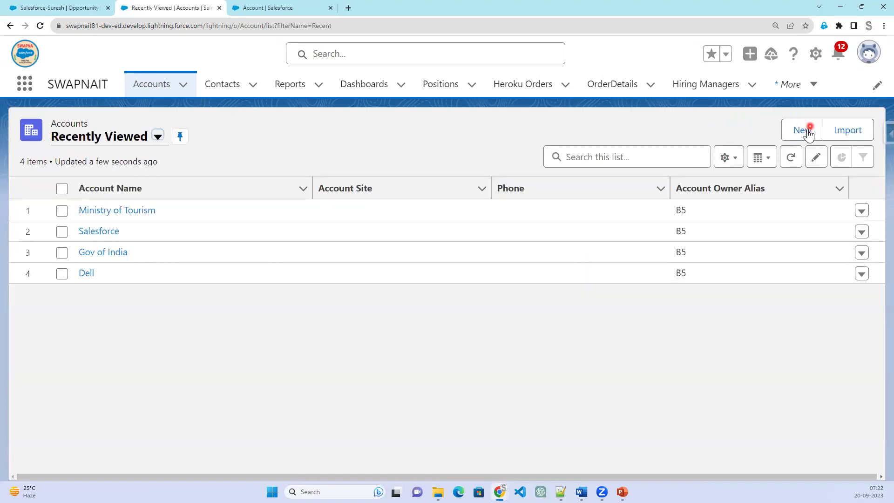
{"action": "left_click", "coordinate": [802, 131]}
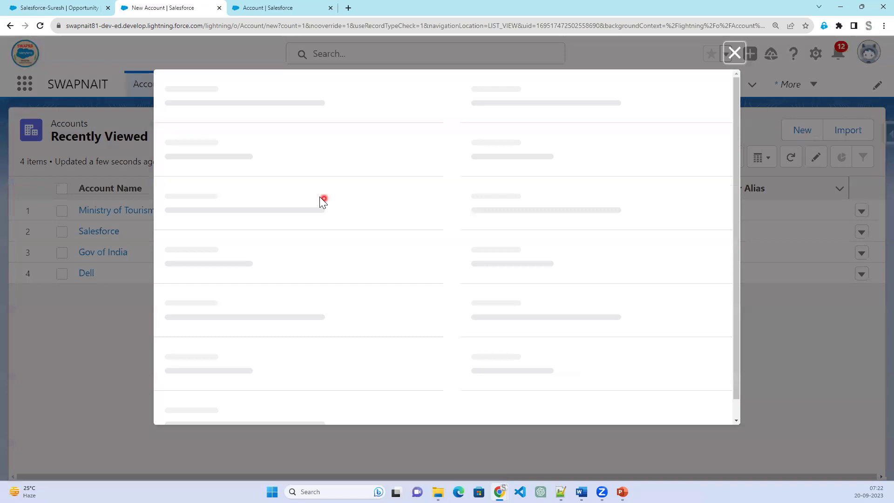
{"action": "left_click", "coordinate": [265, 242]}
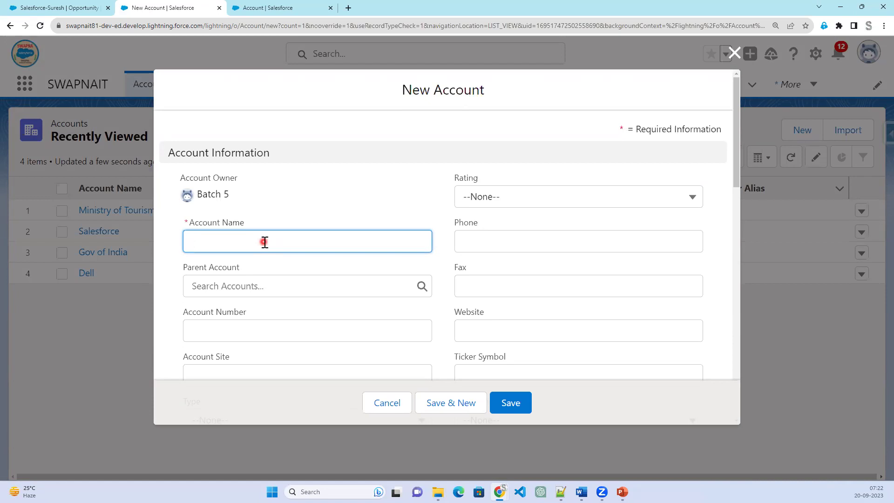
{"action": "type", "text": "Walmar"}
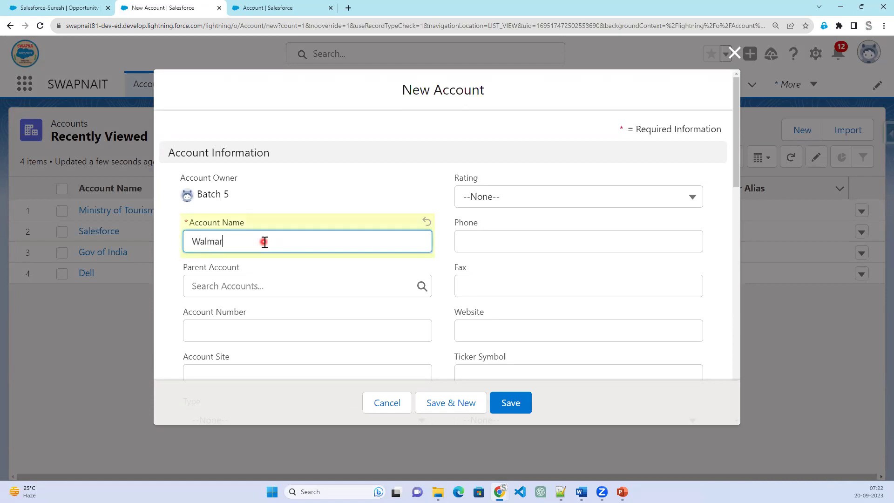
{"action": "type", "text": "t"}
{"action": "key", "text": "Tab"}
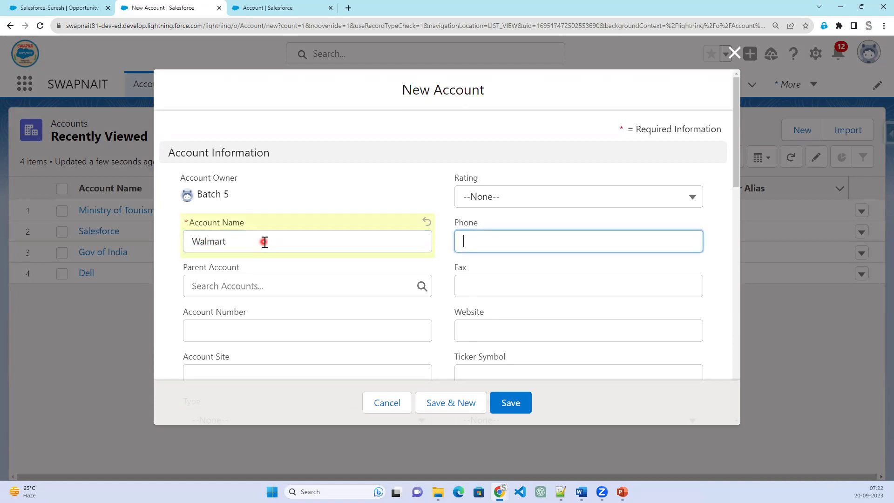
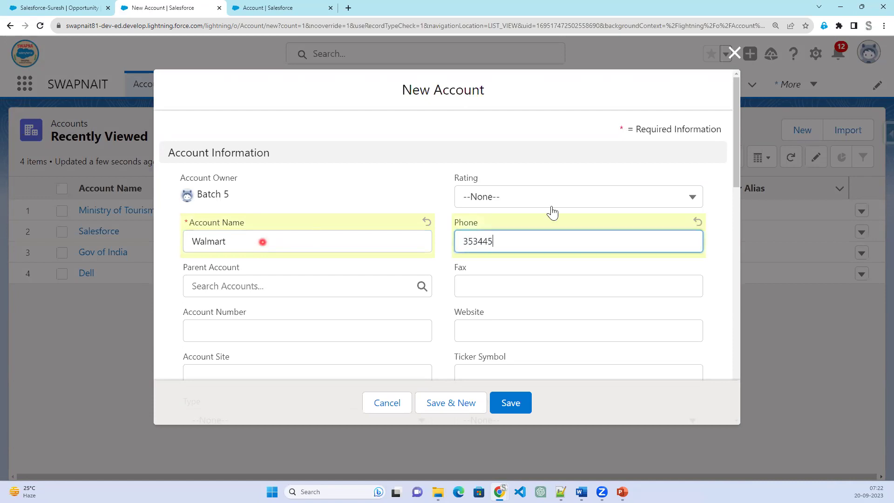
{"action": "left_click", "coordinate": [552, 198]}
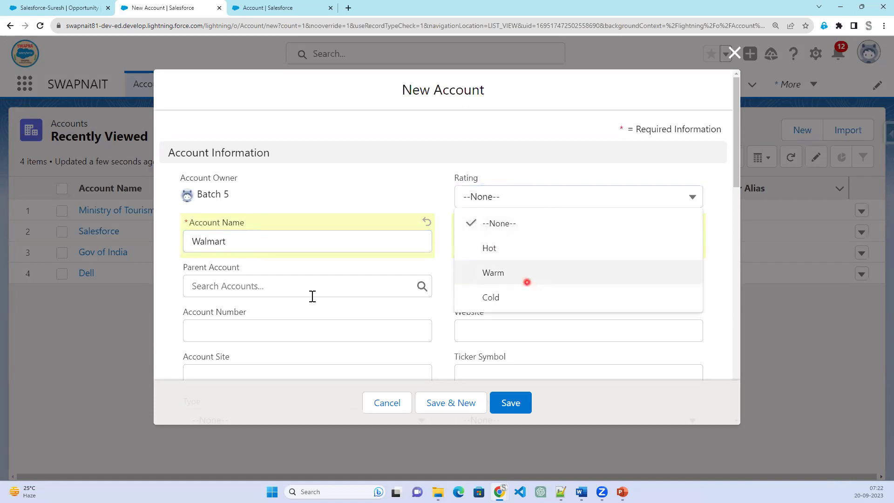
{"action": "left_click", "coordinate": [524, 278]}
{"action": "scroll", "coordinate": [440, 369], "scroll_direction": "down", "scroll_amount": 1}
{"action": "left_click", "coordinate": [508, 401]}
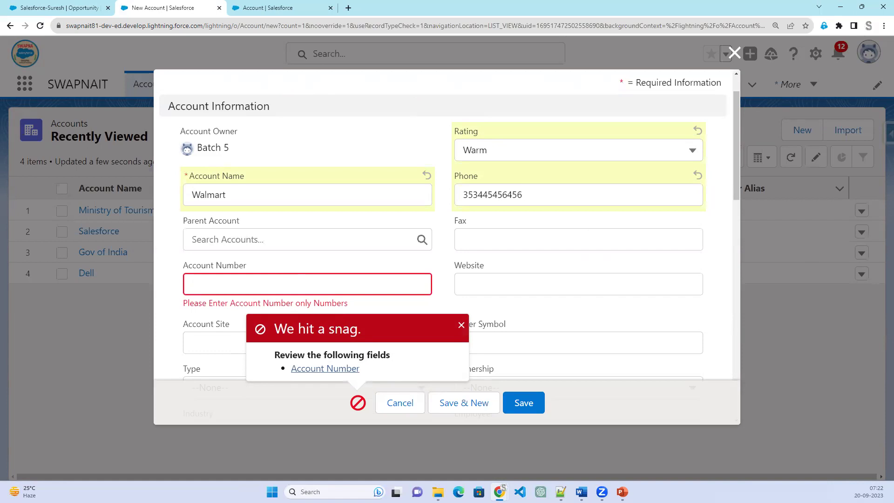
Enter the text 'New' and 'not on the existing', then return to the validation rule page.
{"action": "left_click", "coordinate": [331, 82]}
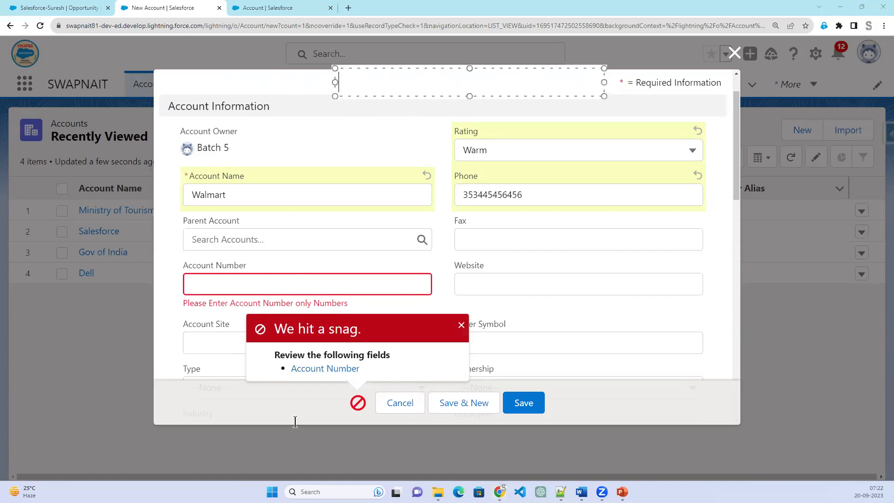
{"action": "type", "text": "New"}
{"action": "key", "text": "Return"}
{"action": "key", "text": "Return"}
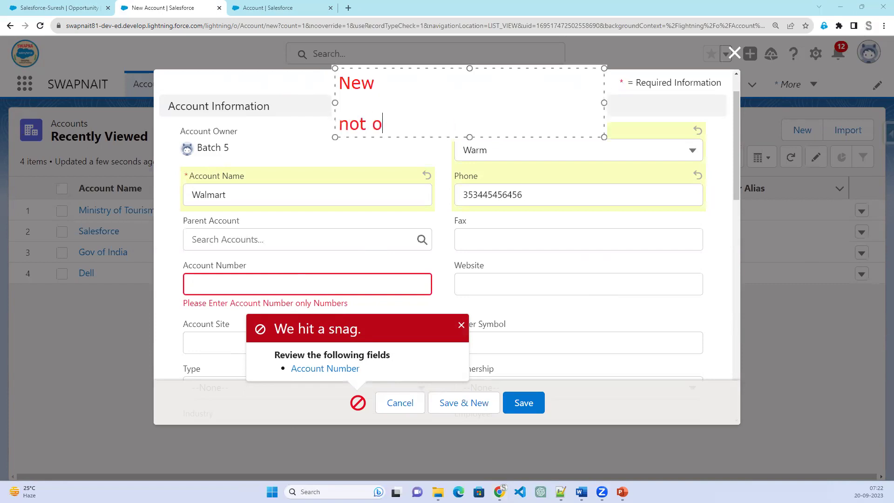
{"action": "type", "text": "not on the existing"}
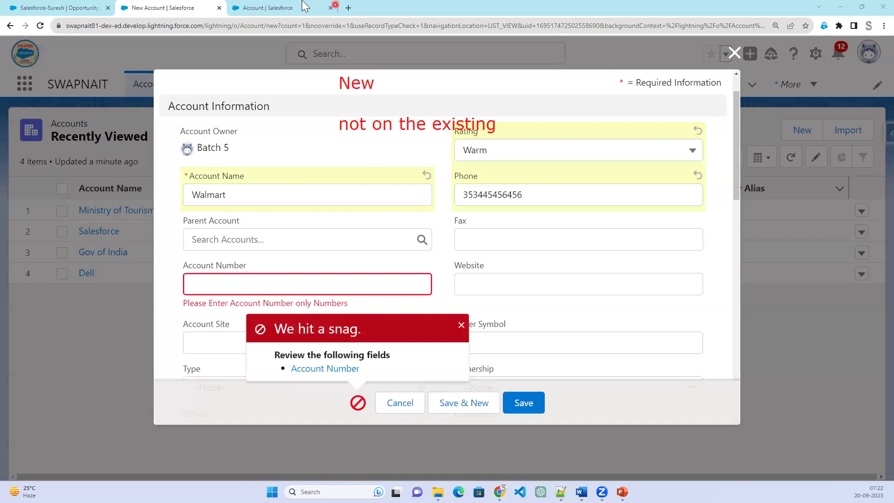
{"action": "left_click", "coordinate": [279, 8]}
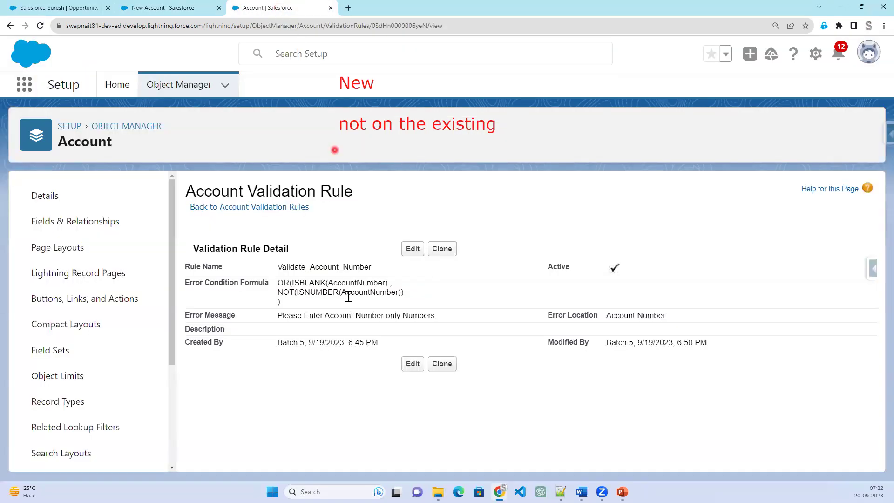
Edit Validate_Account_Number and insert ISNEW() at the start of the formula.
{"action": "left_click", "coordinate": [409, 249]}
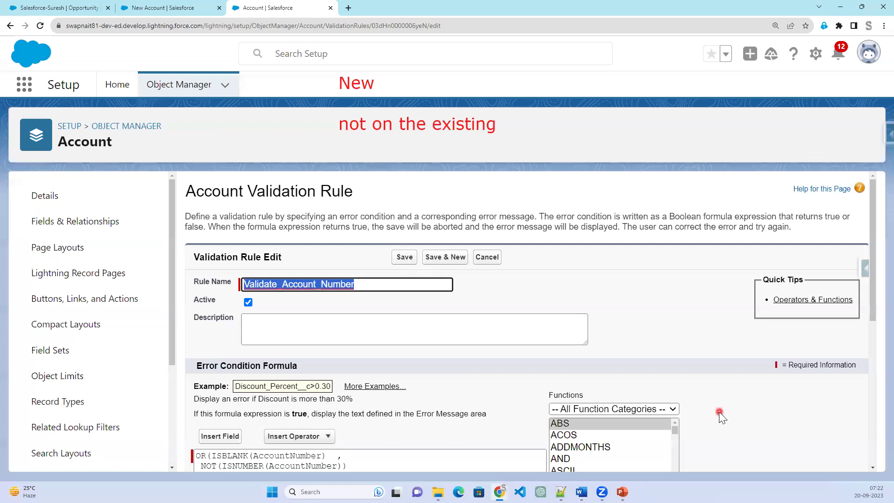
{"action": "scroll", "coordinate": [719, 412], "scroll_direction": "down", "scroll_amount": 2}
{"action": "scroll", "coordinate": [647, 373], "scroll_direction": "down", "scroll_amount": 3}
{"action": "scroll", "coordinate": [647, 372], "scroll_direction": "down", "scroll_amount": 7}
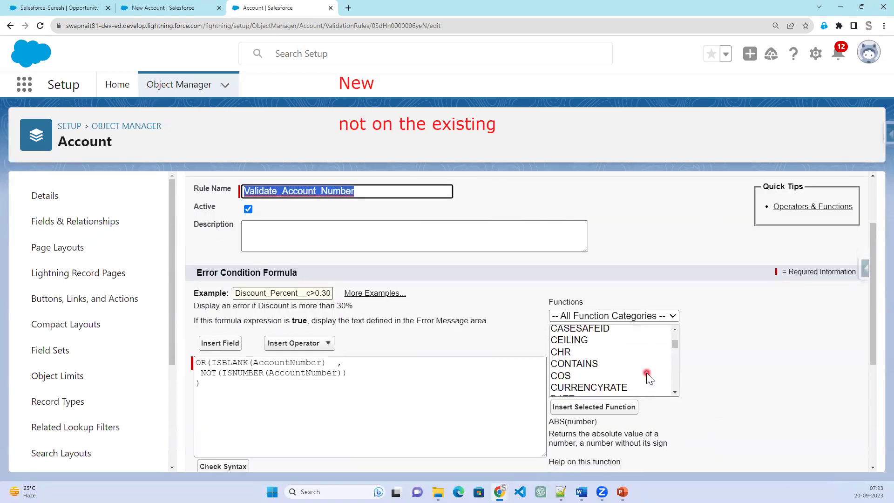
{"action": "scroll", "coordinate": [646, 371], "scroll_direction": "down", "scroll_amount": 1}
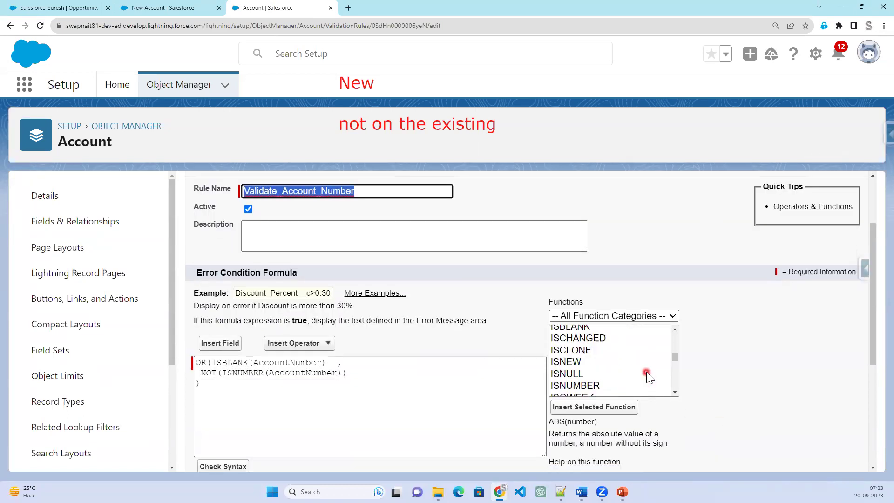
{"action": "left_click", "coordinate": [588, 362]}
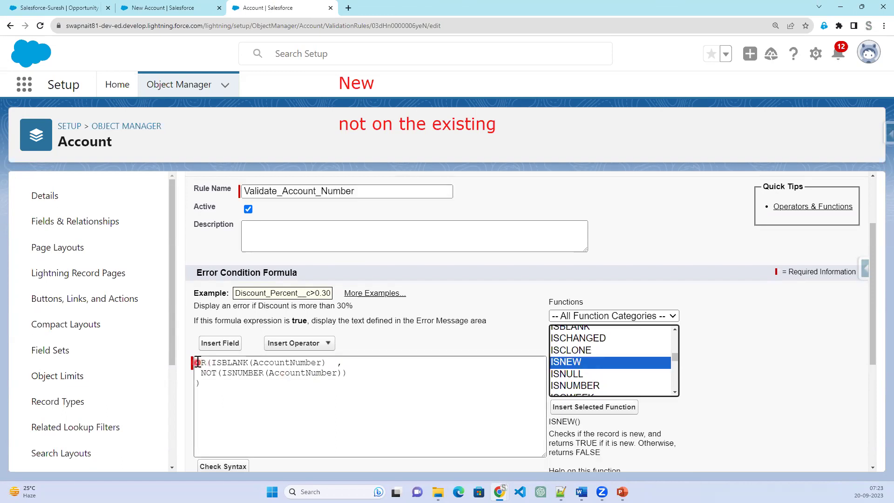
{"action": "left_click", "coordinate": [342, 371]}
{"action": "type", "text": ")"}
{"action": "left_click", "coordinate": [342, 371]}
{"action": "type", "text": ","}
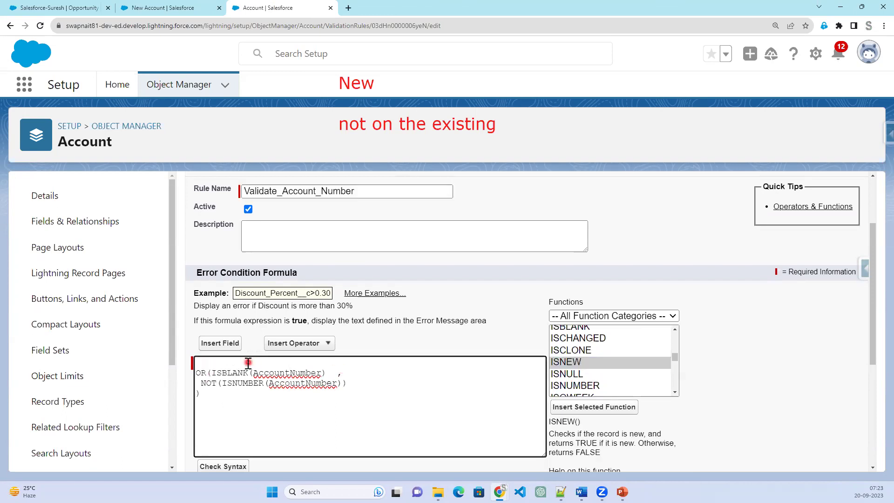
{"action": "left_click", "coordinate": [601, 409]}
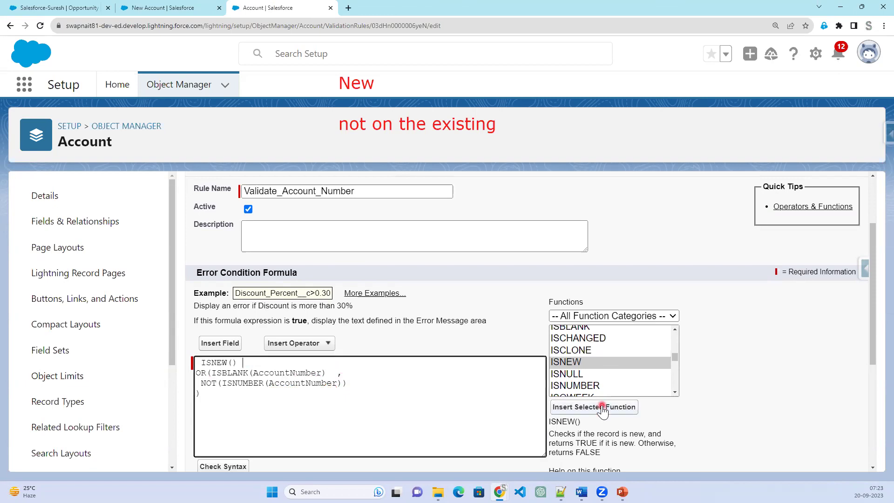
Add AND( before ISNEW() so it wraps the OR expression.
{"action": "left_click", "coordinate": [293, 371]}
{"action": "left_click", "coordinate": [247, 368]}
{"action": "type", "text": ","}
{"action": "type", "text": "AND("}
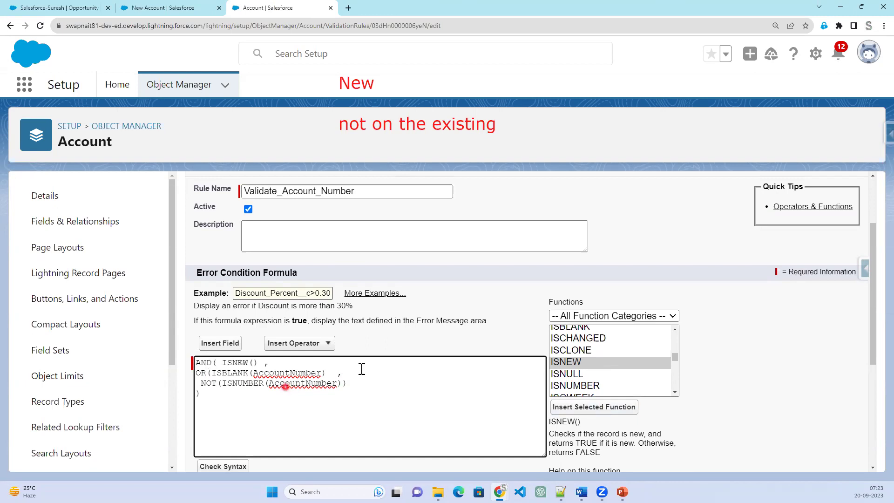
{"action": "left_click", "coordinate": [224, 395]}
{"action": "left_click", "coordinate": [195, 373]}
{"action": "left_click", "coordinate": [202, 394], "text": "shift"}
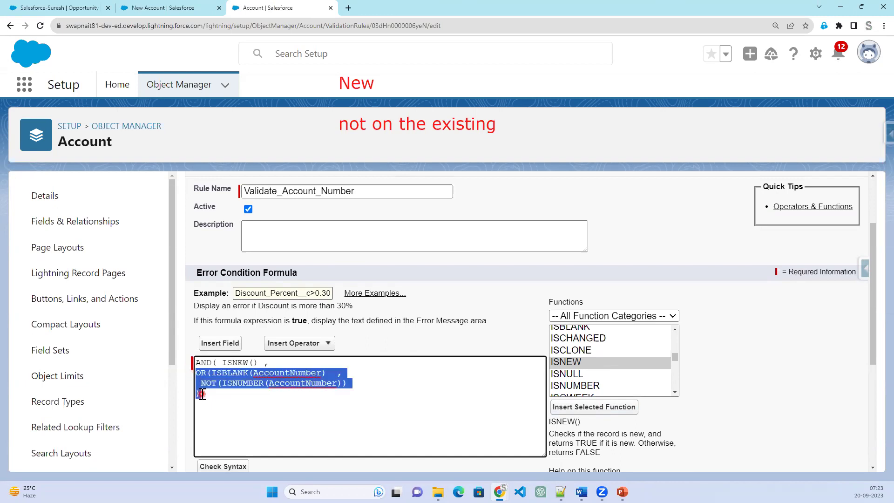
Tidy the indentation of the OR, NOT and closing-parenthesis lines in the formula.
{"action": "scroll", "coordinate": [203, 394], "scroll_direction": "down", "scroll_amount": 4}
{"action": "scroll", "coordinate": [316, 367], "scroll_direction": "up", "scroll_amount": 2}
{"action": "left_click", "coordinate": [210, 269]}
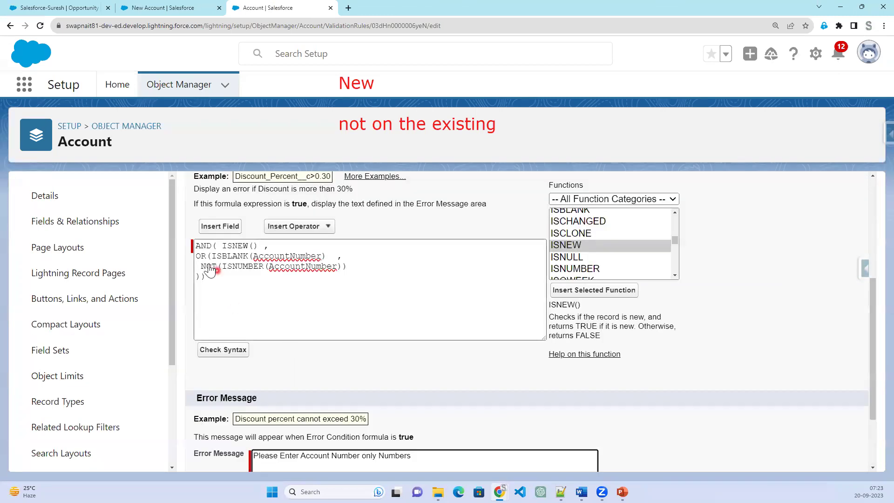
{"action": "scroll", "coordinate": [211, 269], "scroll_direction": "up", "scroll_amount": 1}
{"action": "left_click", "coordinate": [196, 300]}
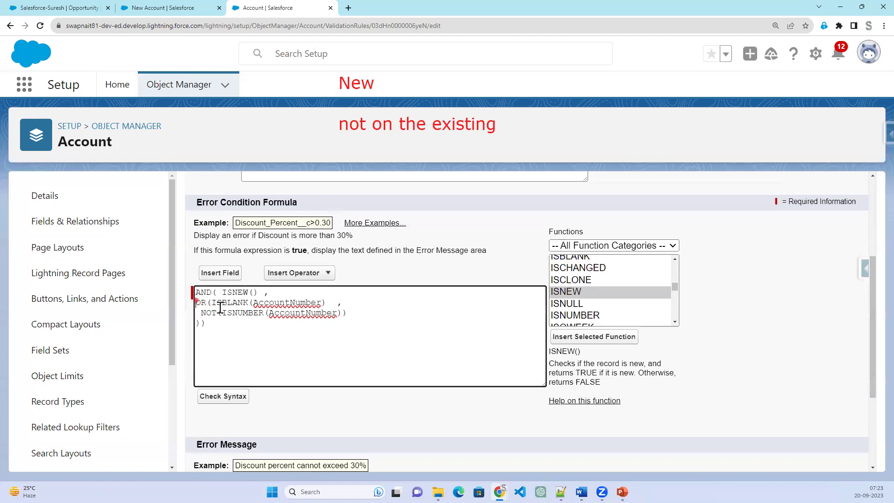
{"action": "scroll", "coordinate": [220, 307], "scroll_direction": "down", "scroll_amount": 3}
{"action": "left_click", "coordinate": [298, 360]}
{"action": "scroll", "coordinate": [298, 354], "scroll_direction": "up", "scroll_amount": 1}
{"action": "left_click", "coordinate": [199, 212]}
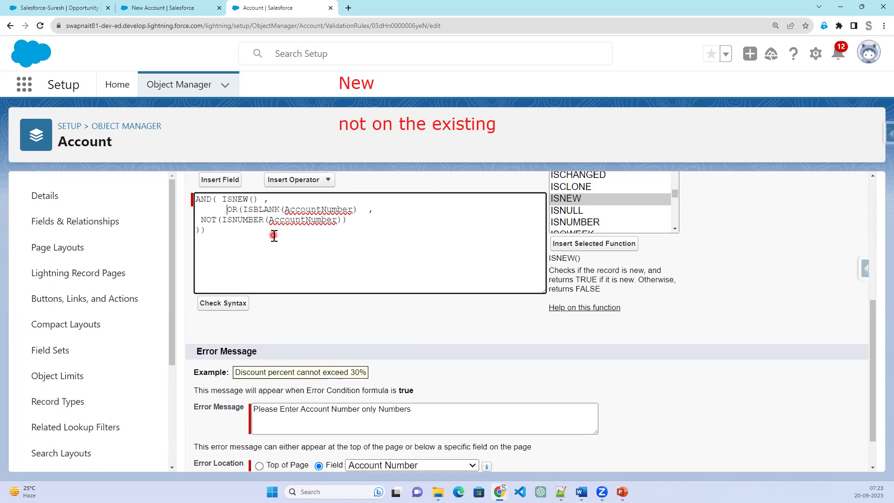
{"action": "left_click", "coordinate": [200, 219]}
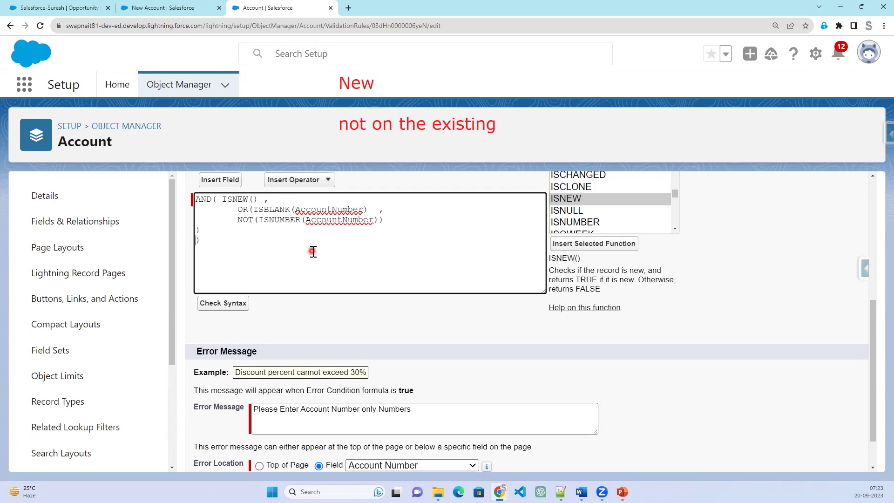
{"action": "left_click", "coordinate": [197, 228]}
{"action": "left_click", "coordinate": [258, 242]}
Confirm Check Syntax reports no errors and save the validation rule.
{"action": "left_click", "coordinate": [216, 304]}
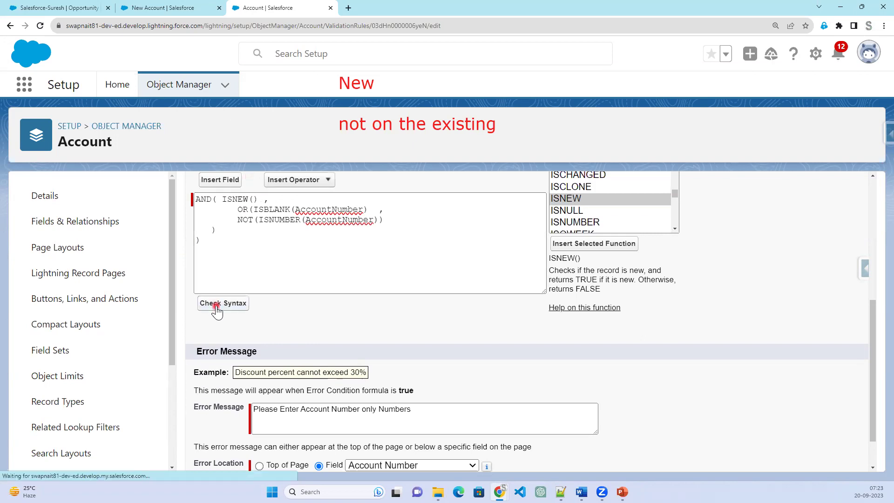
{"action": "scroll", "coordinate": [381, 344], "scroll_direction": "down", "scroll_amount": 3}
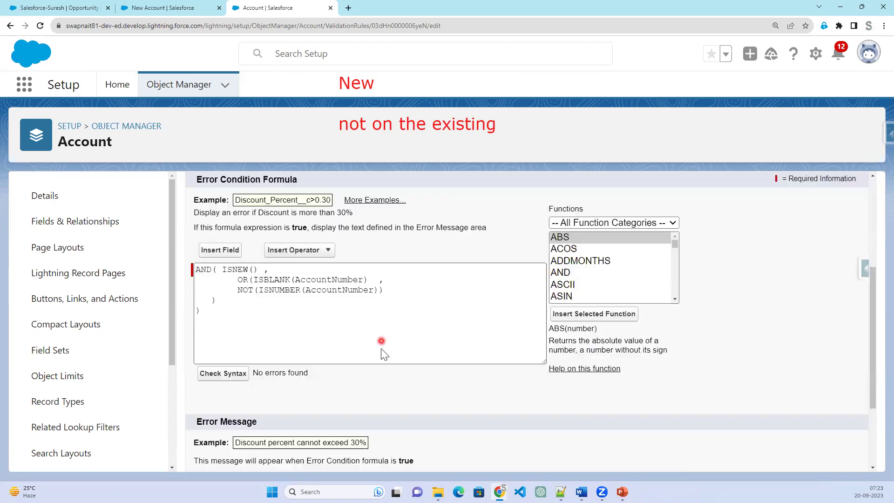
{"action": "scroll", "coordinate": [383, 349], "scroll_direction": "down", "scroll_amount": 1}
{"action": "scroll", "coordinate": [393, 419], "scroll_direction": "down", "scroll_amount": 1}
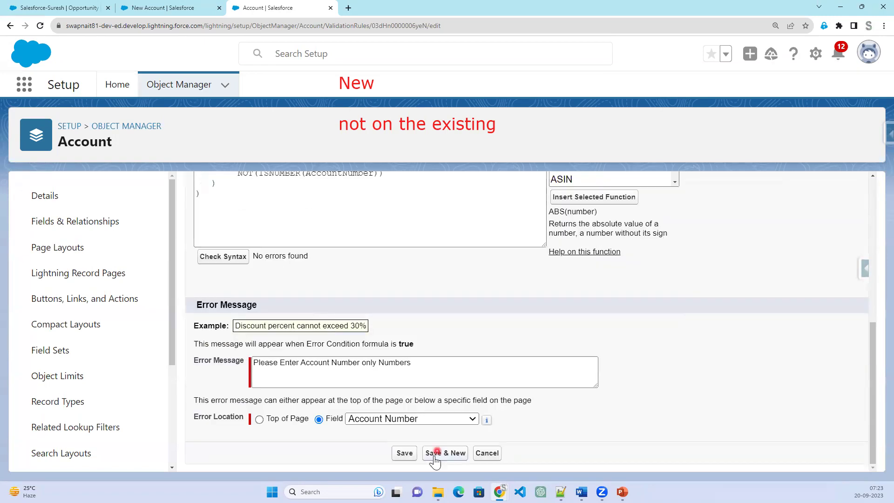
{"action": "left_click", "coordinate": [405, 454]}
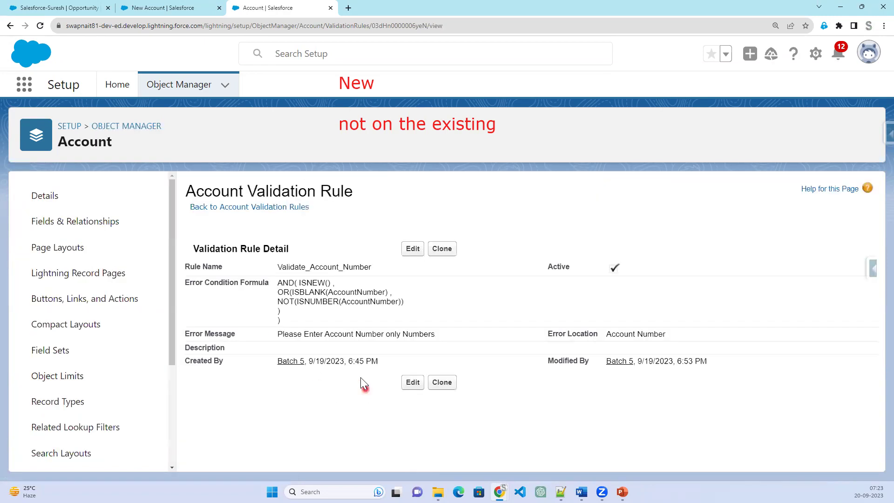
Discard the unsaved new account form and open Ministry of Tourism's details.
{"action": "left_click", "coordinate": [174, 8]}
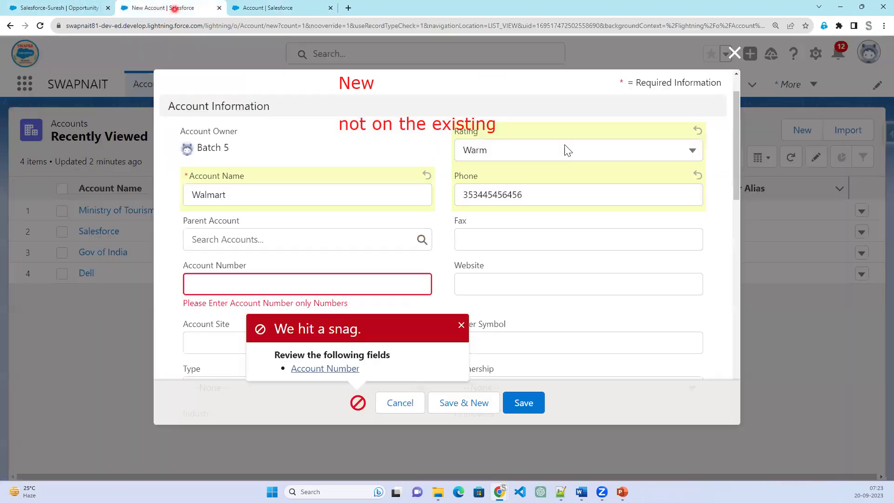
{"action": "left_click", "coordinate": [734, 53]}
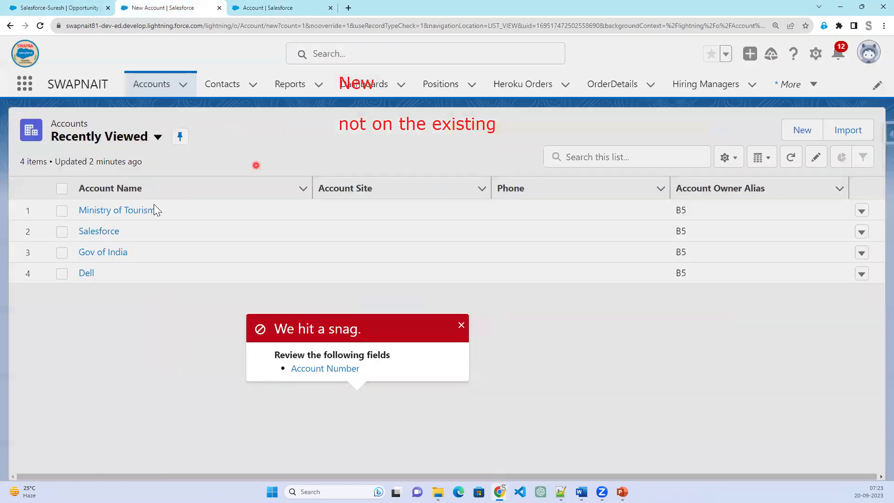
{"action": "left_click", "coordinate": [128, 215]}
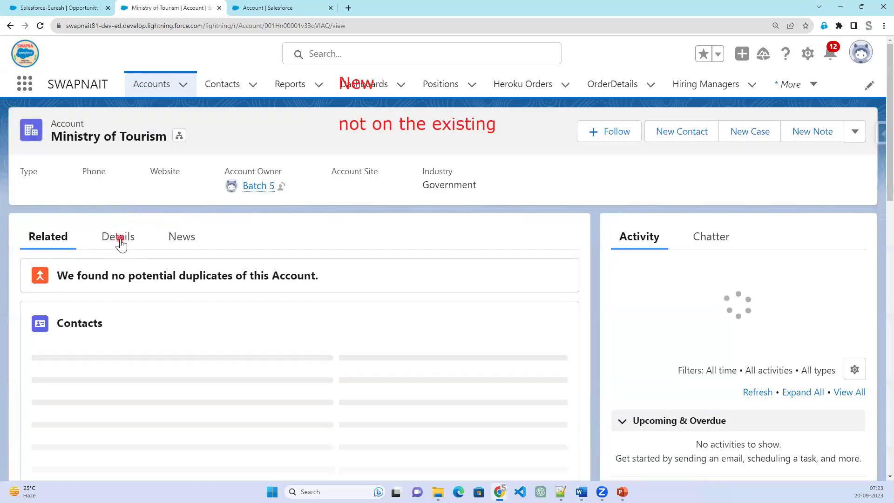
{"action": "left_click", "coordinate": [119, 240]}
Delete Account Number 67676 and save without error, then return to the Accounts list.
{"action": "left_click", "coordinate": [282, 395]}
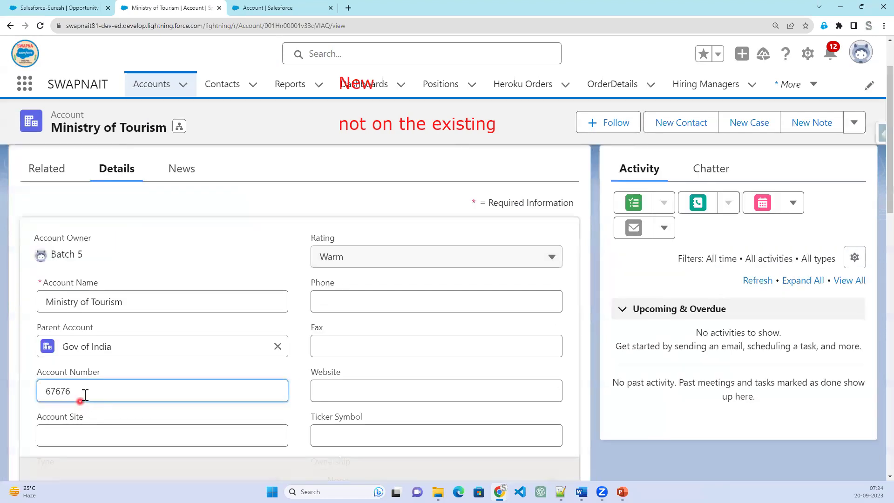
{"action": "left_click_drag", "start_coordinate": [85, 395], "coordinate": [22, 385]}
{"action": "key", "text": "BackSpace"}
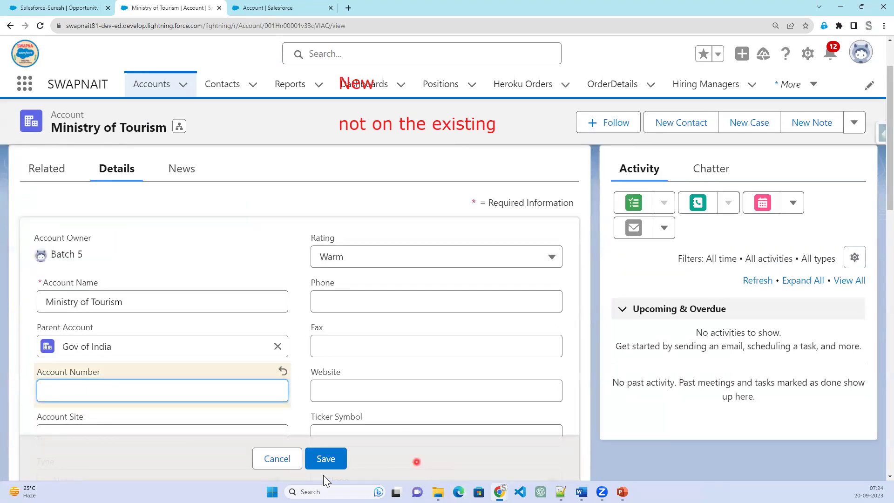
{"action": "left_click", "coordinate": [326, 457]}
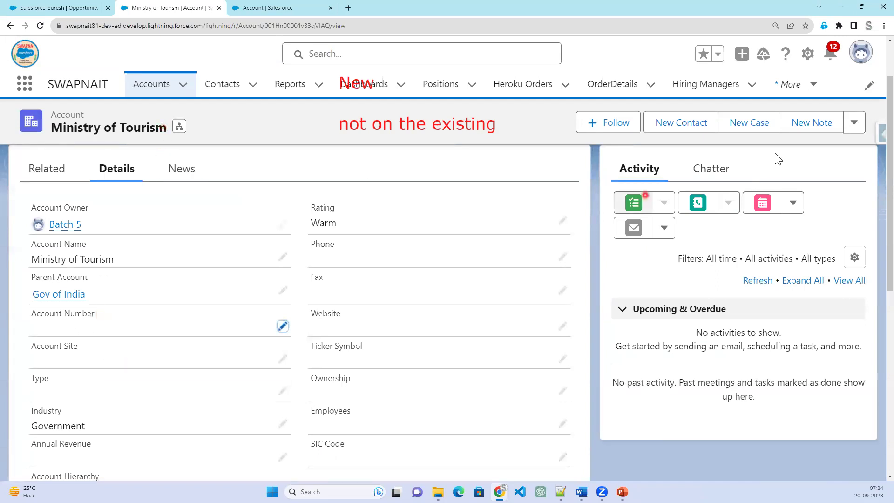
{"action": "left_click", "coordinate": [860, 122]}
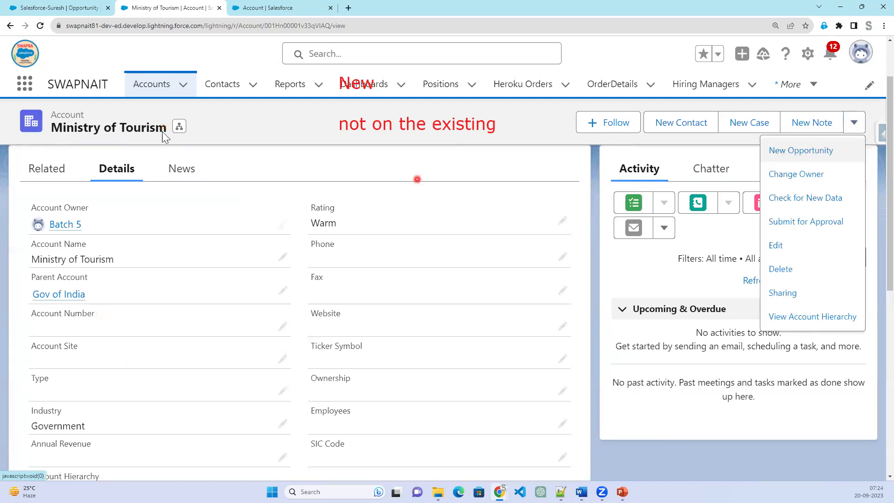
{"action": "left_click", "coordinate": [155, 84]}
{"action": "left_click", "coordinate": [800, 131]}
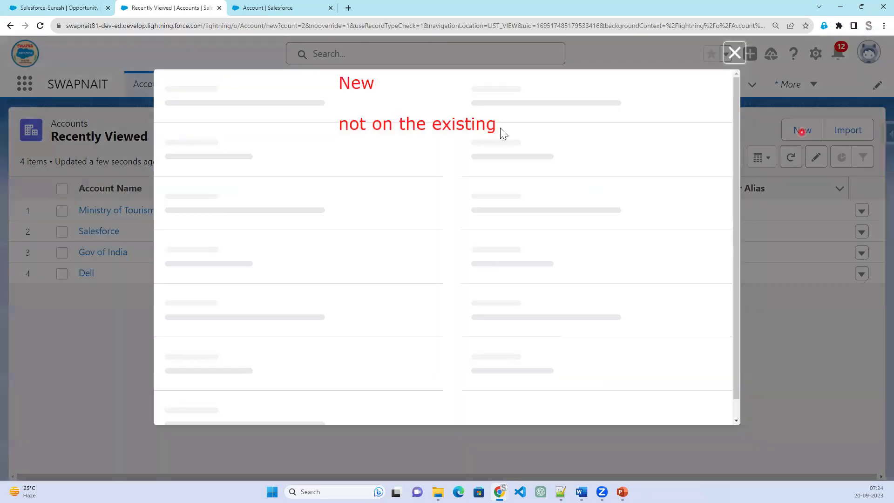
Try saving new account Wallmart with phone 467845345, parent Dell and blank Account Number.
{"action": "left_click", "coordinate": [259, 155]}
{"action": "left_click", "coordinate": [230, 240]}
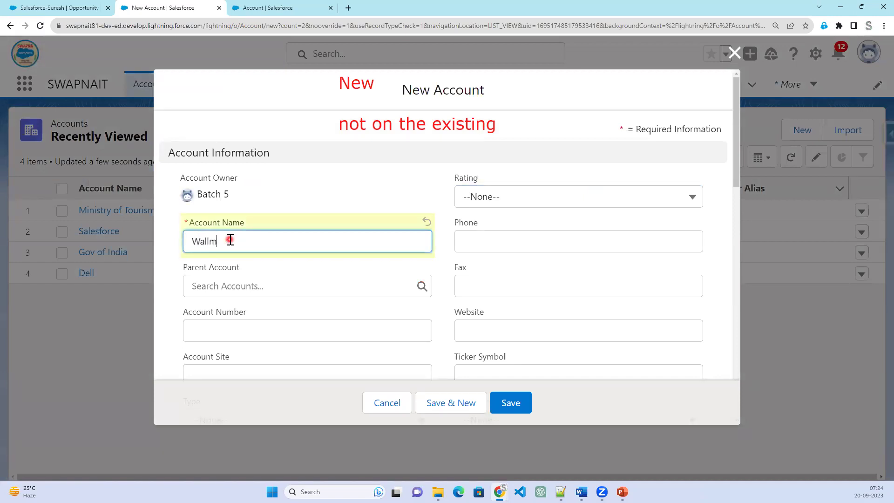
{"action": "key", "text": "Tab"}
{"action": "type", "text": "467845345"}
{"action": "left_click", "coordinate": [248, 284]}
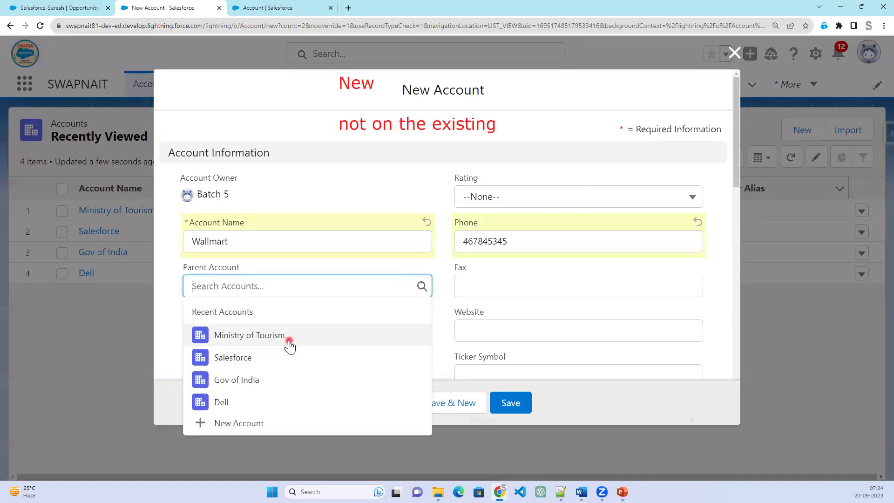
{"action": "left_click", "coordinate": [255, 409]}
{"action": "left_click", "coordinate": [213, 325]}
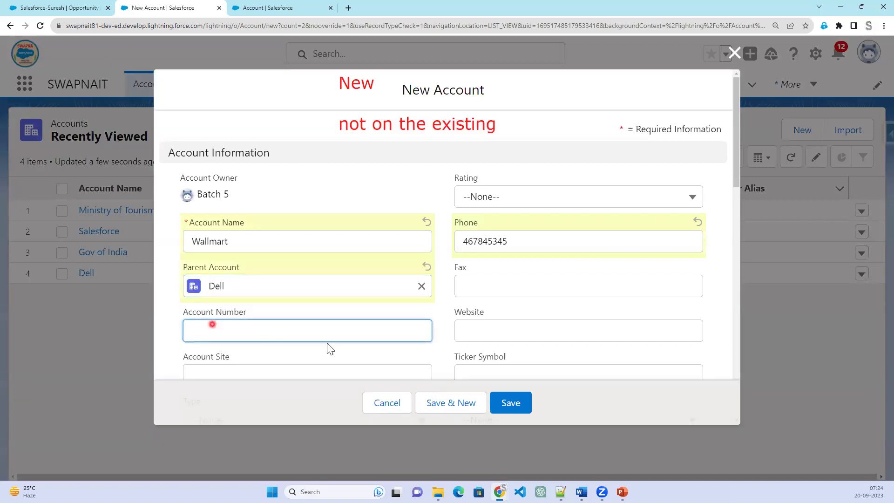
{"action": "scroll", "coordinate": [495, 339], "scroll_direction": "down", "scroll_amount": 2}
{"action": "left_click", "coordinate": [518, 412]}
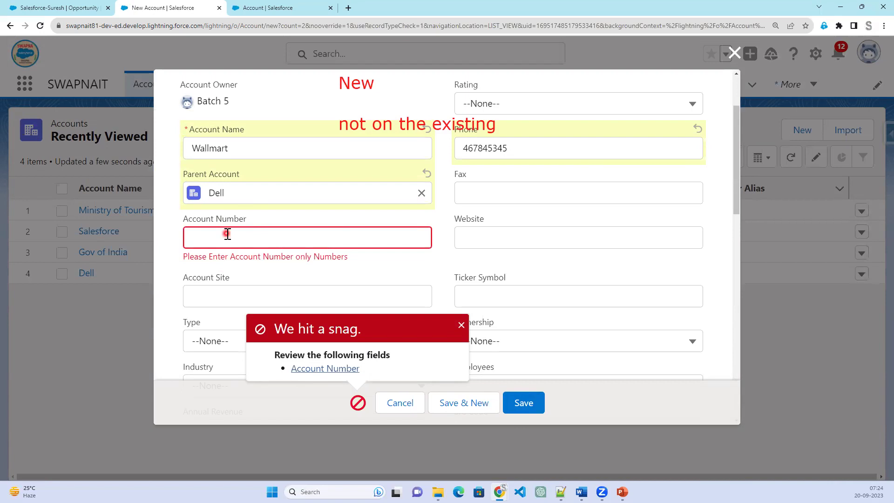
Return to the Validate_Account_Number rule tab and highlight ISNEW() in its formula.
{"action": "left_click", "coordinate": [244, 8]}
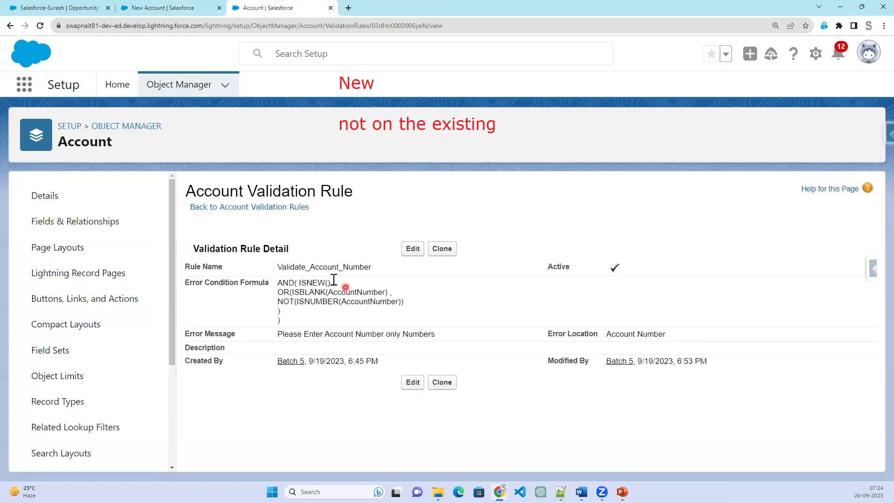
{"action": "left_click_drag", "start_coordinate": [298, 284], "coordinate": [341, 284]}
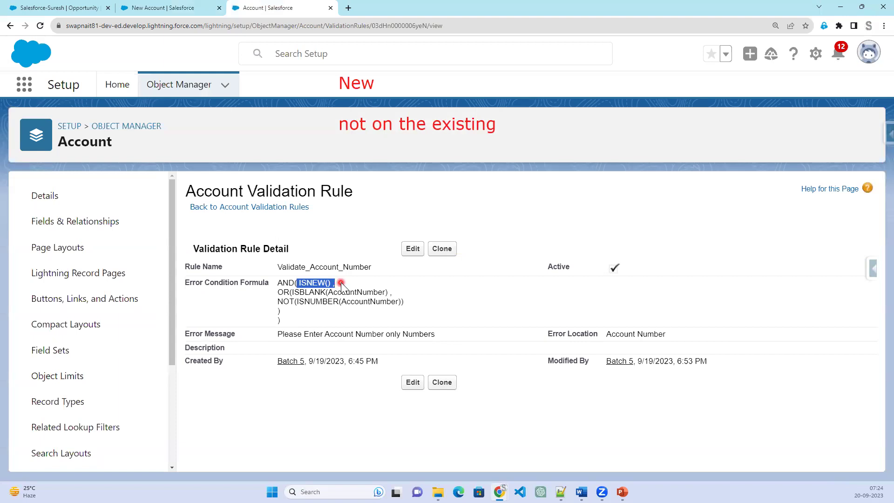
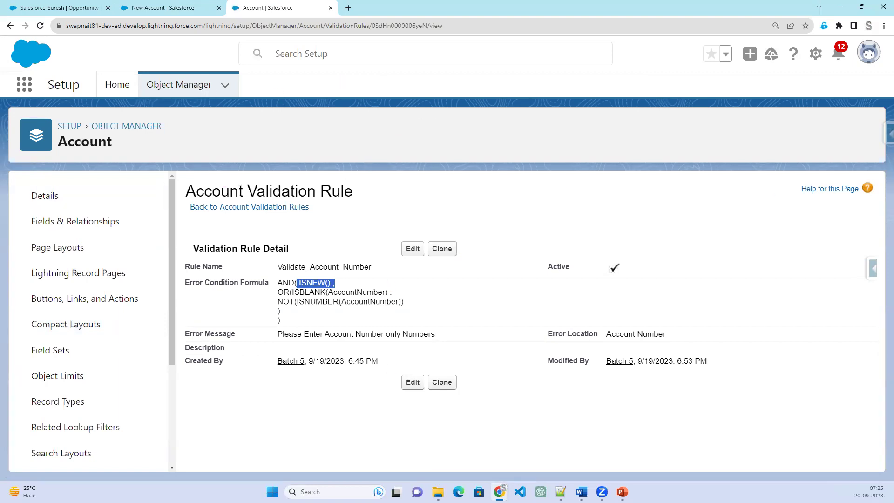
Close the failed new-account form and open the Salesforce-Suresh opportunity's Details.
{"action": "left_click", "coordinate": [152, 8]}
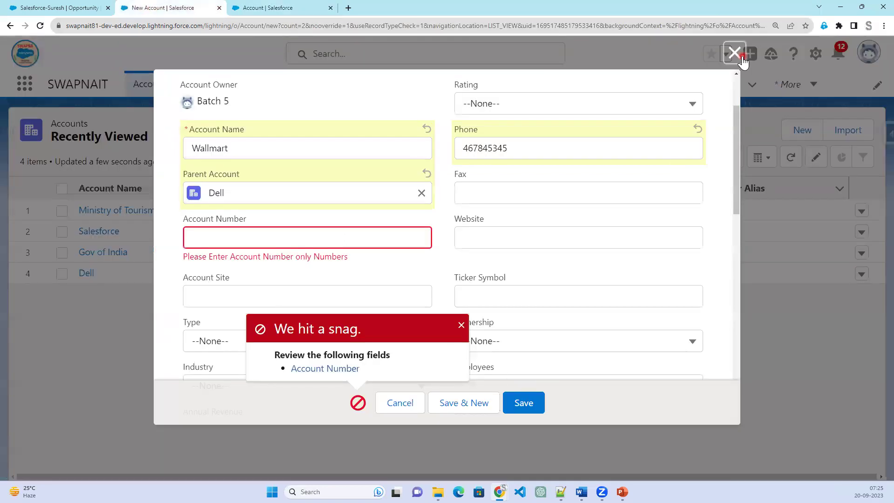
{"action": "left_click", "coordinate": [734, 54]}
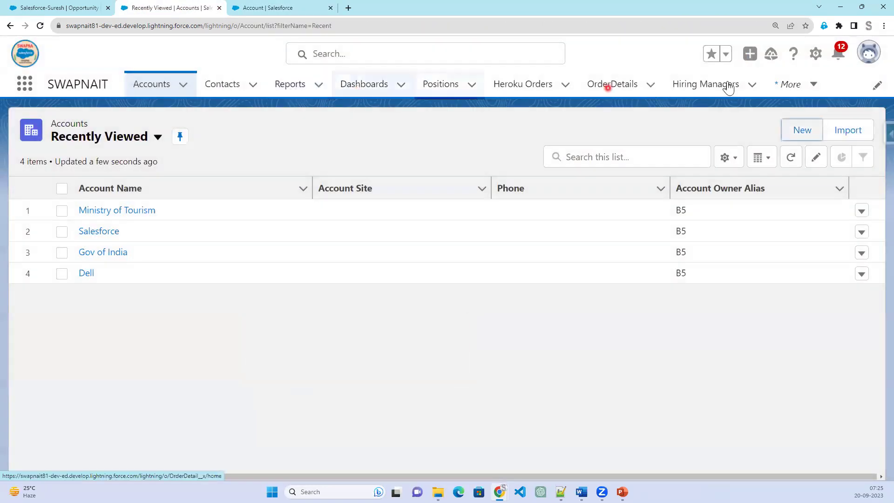
{"action": "left_click", "coordinate": [802, 92]}
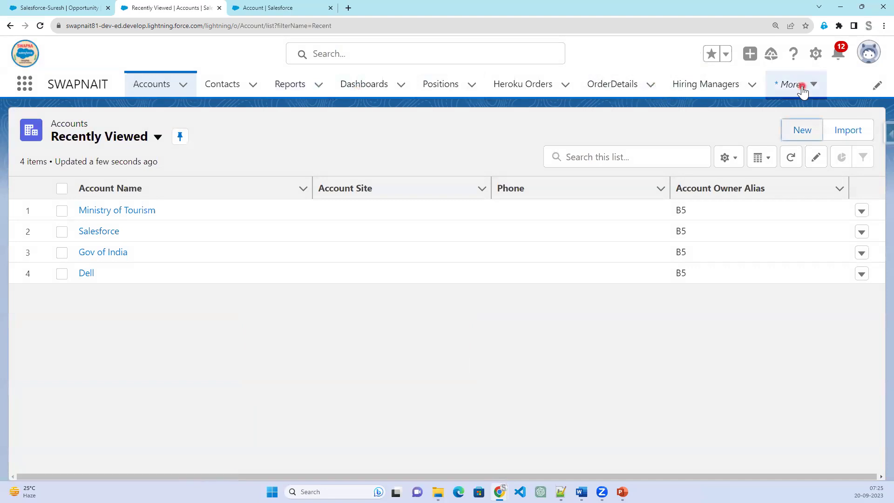
{"action": "left_click", "coordinate": [20, 86]}
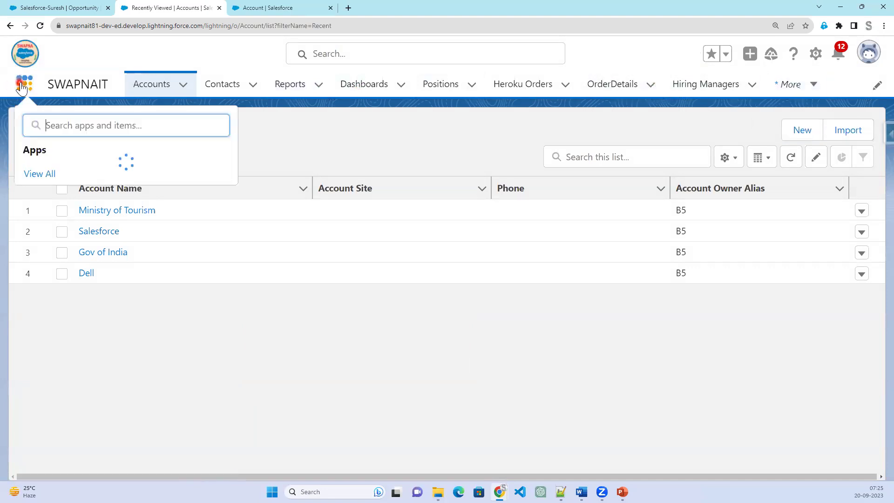
{"action": "type", "text": "opp"}
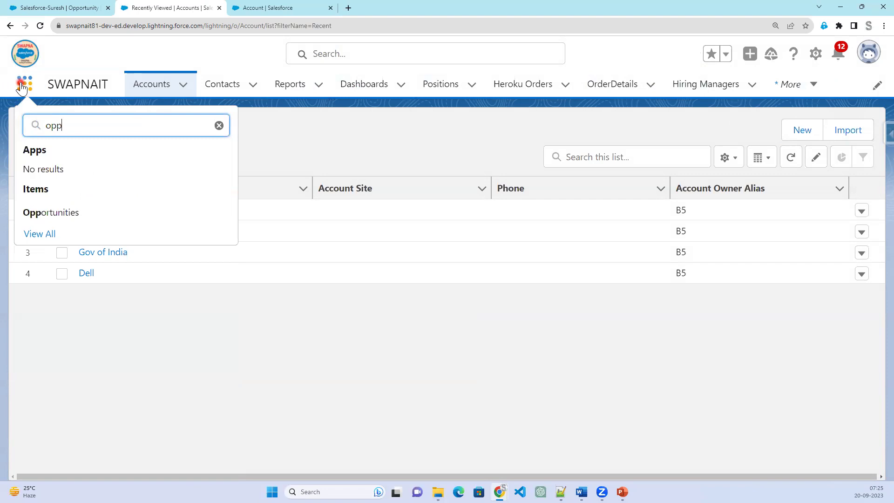
{"action": "left_click", "coordinate": [63, 212]}
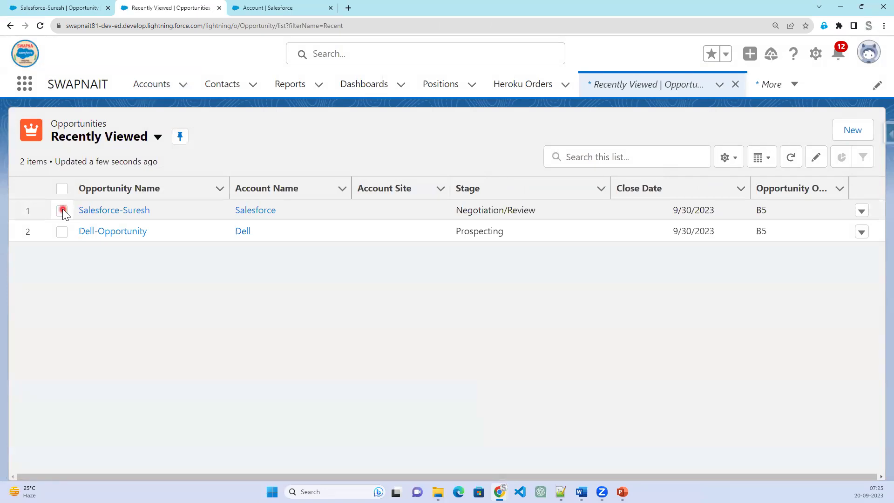
{"action": "left_click", "coordinate": [102, 214]}
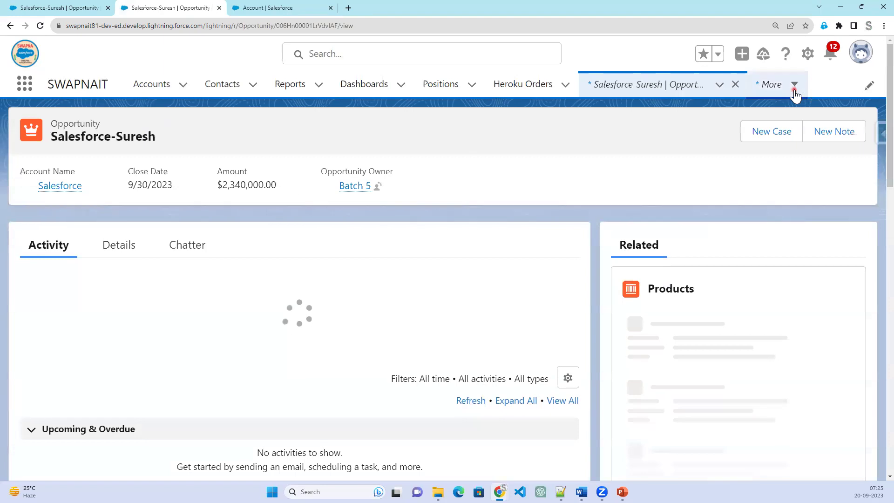
{"action": "left_click", "coordinate": [794, 91]}
{"action": "left_click", "coordinate": [459, 150]}
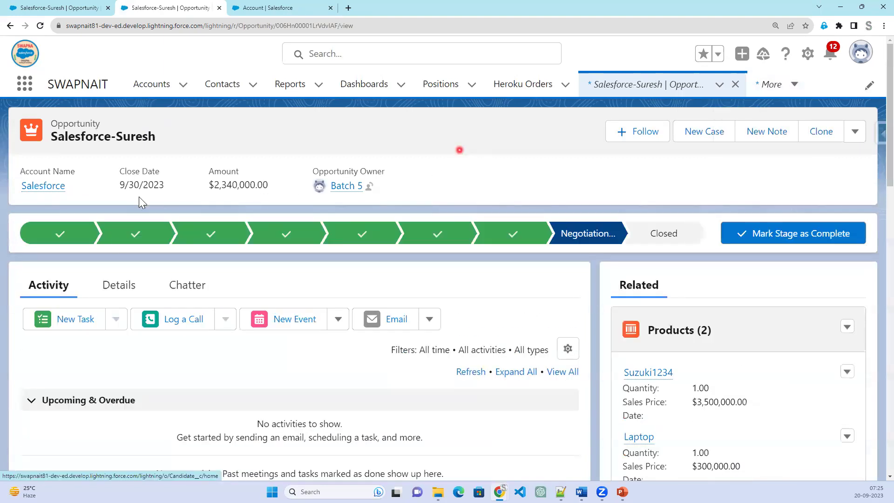
{"action": "left_click", "coordinate": [119, 287]}
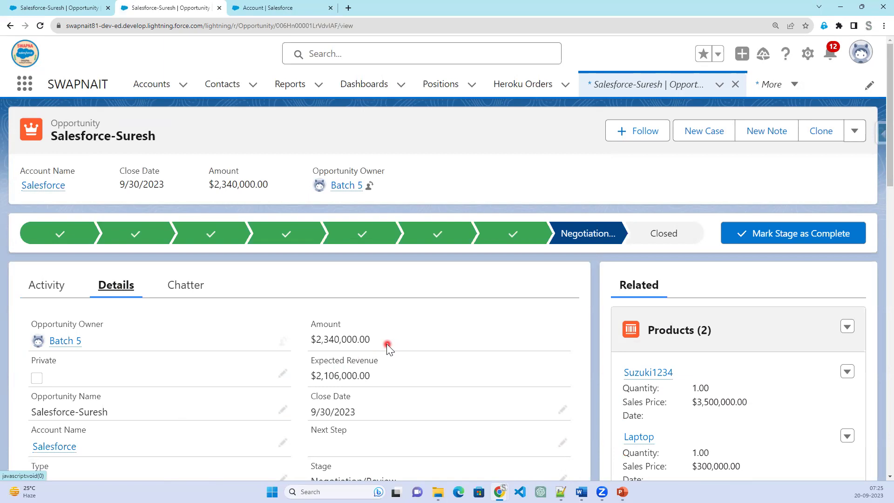
Edit the opportunity's Stage, review Closed Won and Closed Lost, but keep Negotiation/Review.
{"action": "scroll", "coordinate": [390, 389], "scroll_direction": "down", "scroll_amount": 3}
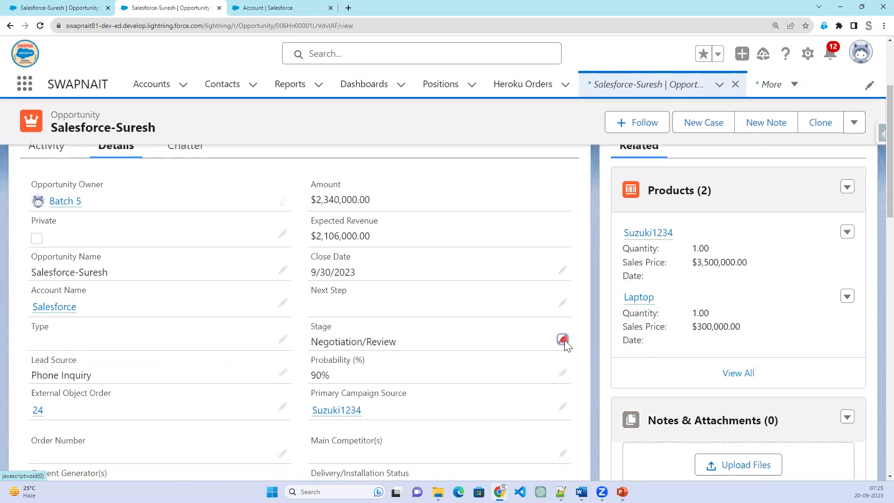
{"action": "left_click", "coordinate": [564, 341]}
{"action": "left_click", "coordinate": [455, 393]}
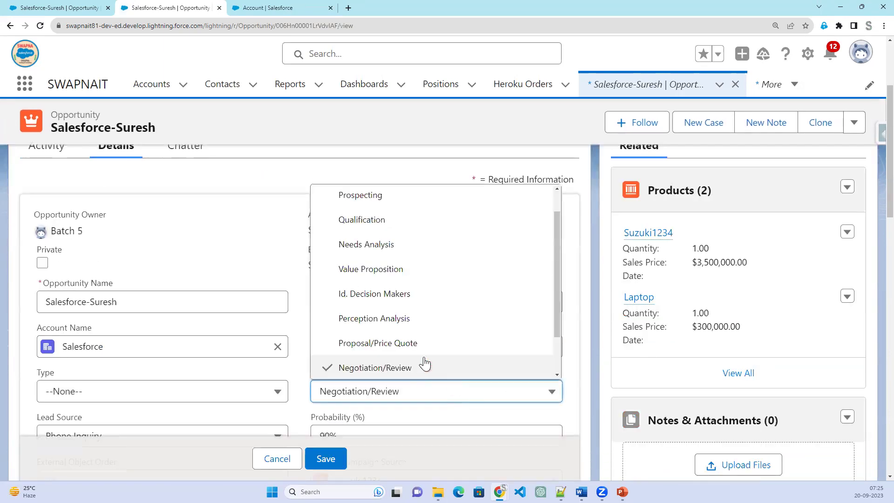
{"action": "scroll", "coordinate": [426, 358], "scroll_direction": "down", "scroll_amount": 2}
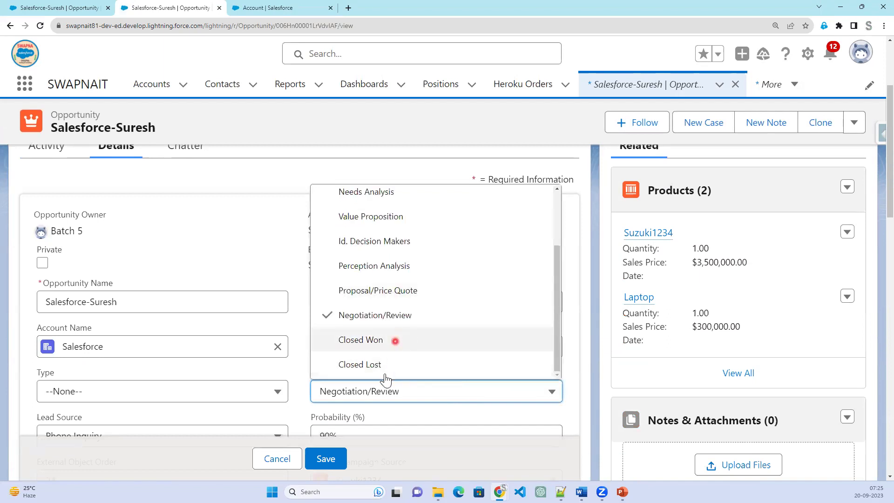
{"action": "left_click", "coordinate": [248, 253]}
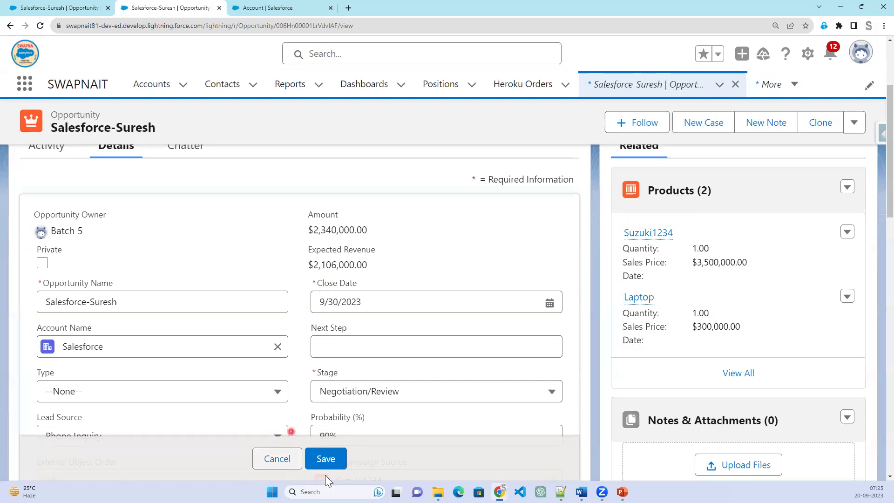
{"action": "left_click", "coordinate": [431, 386]}
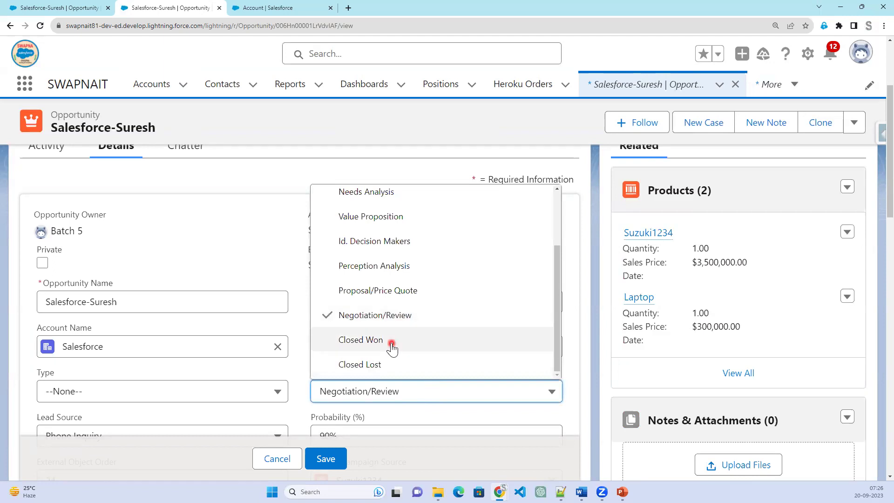
{"action": "left_click", "coordinate": [252, 265]}
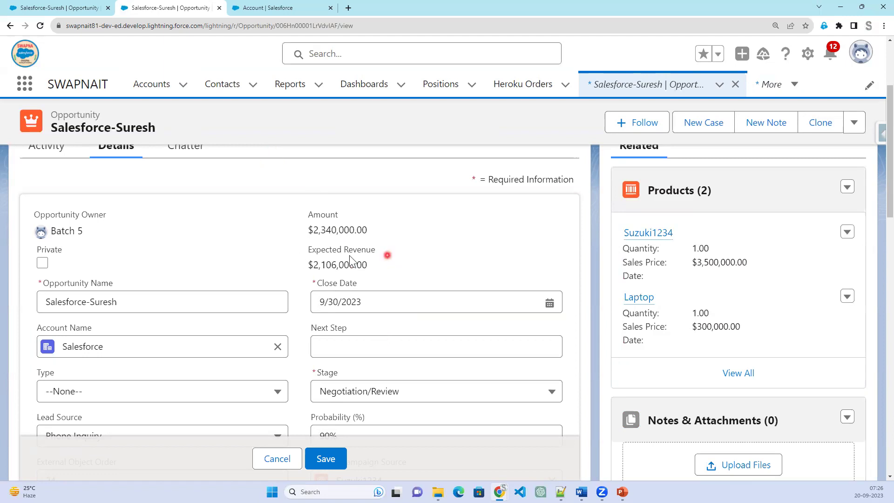
{"action": "scroll", "coordinate": [369, 391], "scroll_direction": "down", "scroll_amount": 3}
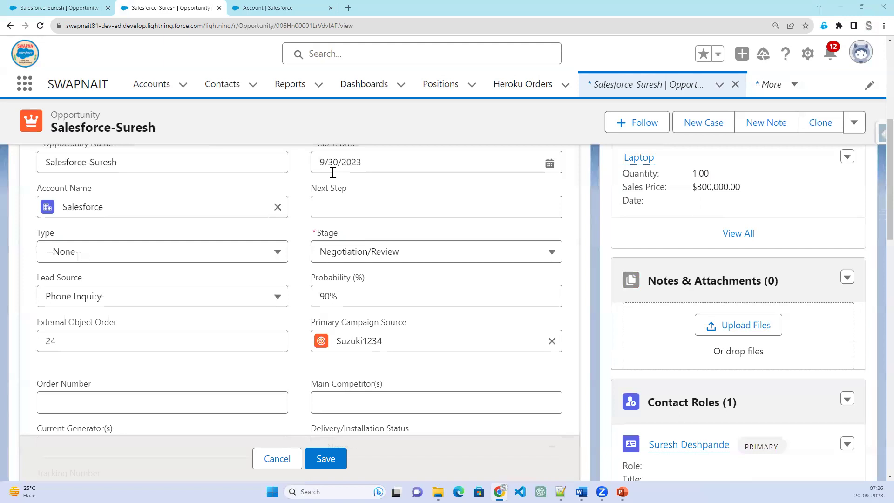
{"action": "key", "text": "alt+Tab"}
{"action": "left_click", "coordinate": [235, 182]}
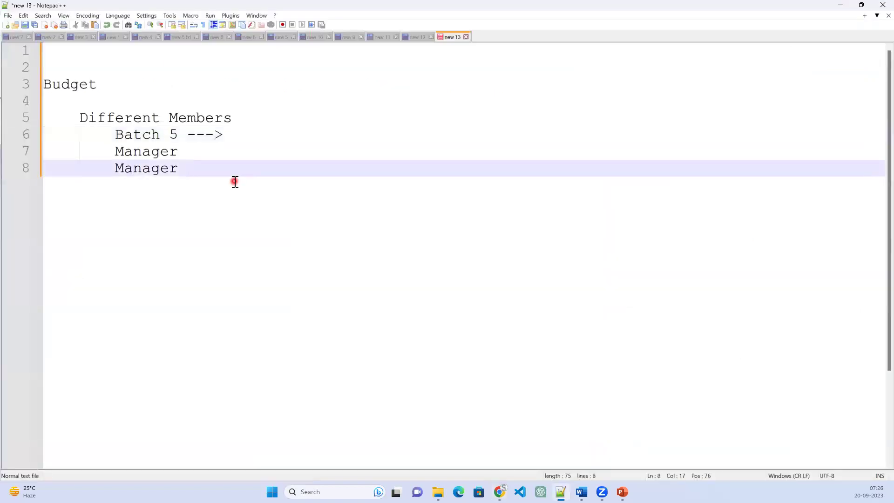
Note: create an Opportunity validation rule for Amount less than 1000 and stage closed -Won.
{"action": "key", "text": "Return"}
{"action": "key", "text": "Return"}
{"action": "type", "text": "Create a validat"}
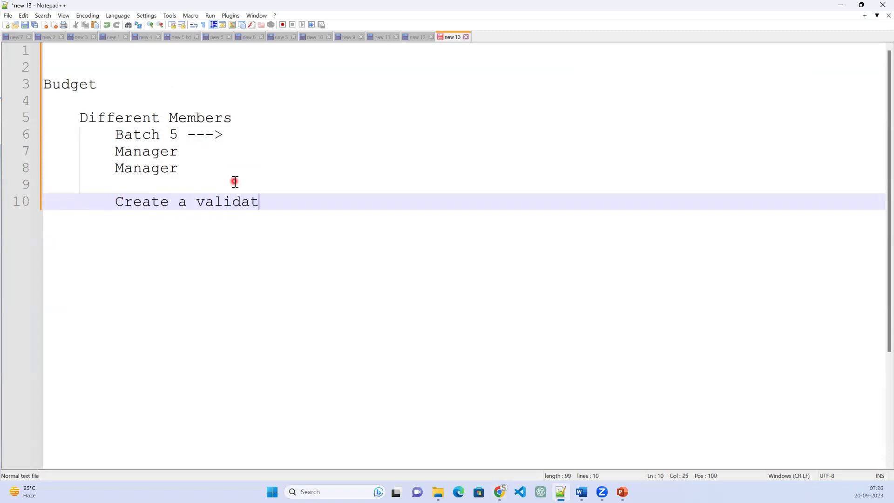
{"action": "type", "text": "ion Rule "}
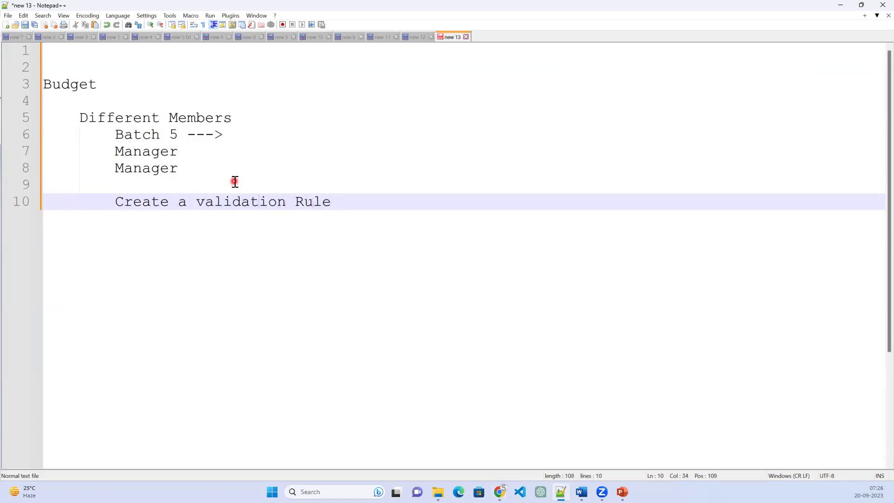
{"action": "type", "text": "on Opportunity"}
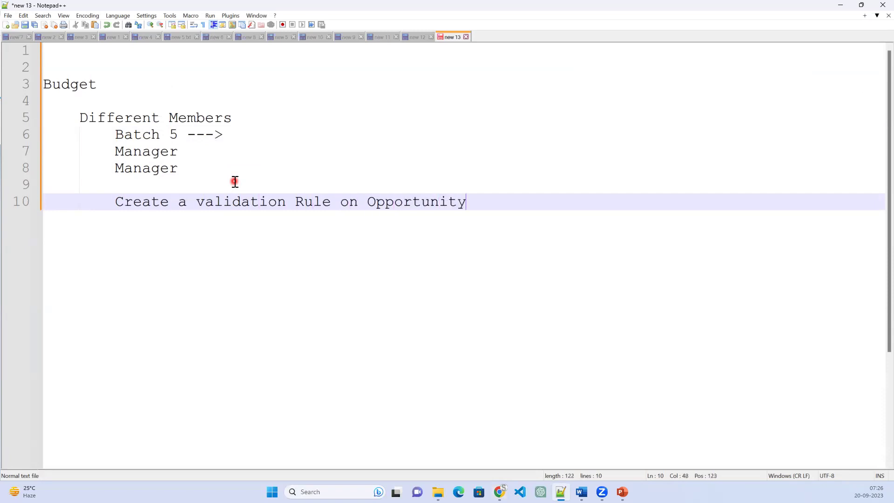
{"action": "type", "text": " when Ac"}
{"action": "key", "text": "BackSpace"}
{"action": "type", "text": "mount is"}
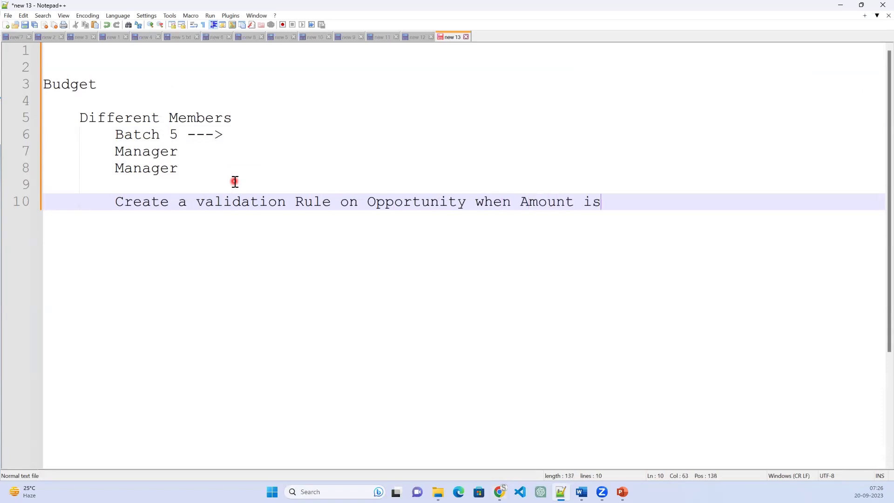
{"action": "type", "text": " less than 1000"}
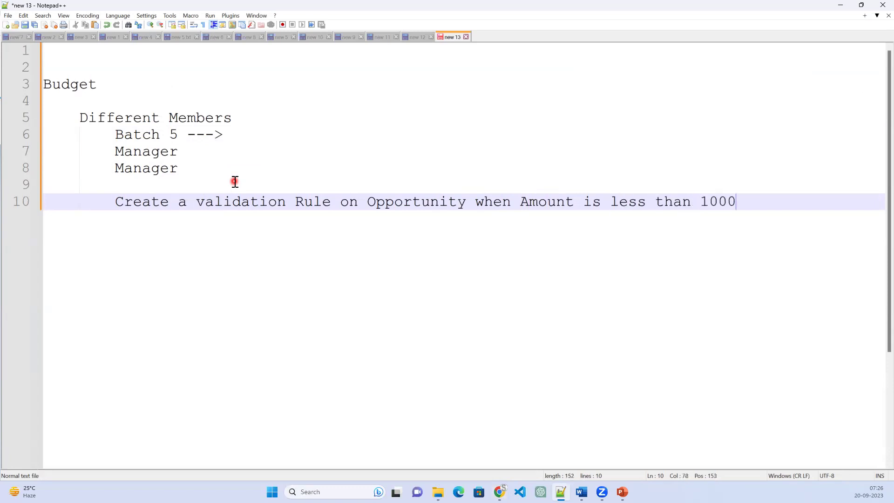
{"action": "type", "text": " and stage Name '"}
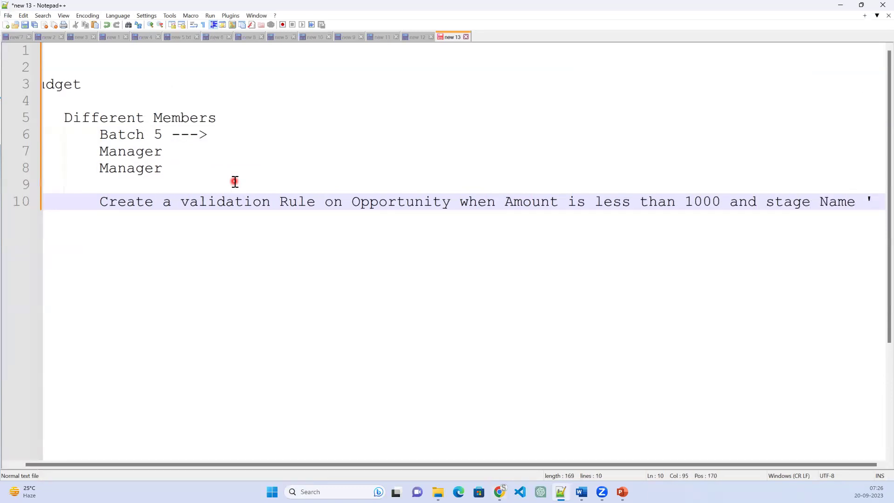
{"action": "type", "text": "Cl"}
{"action": "key", "text": "BackSpace"}
{"action": "key", "text": "BackSpace"}
{"action": "key", "text": "BackSpace"}
{"action": "key", "text": "BackSpace"}
{"action": "key", "text": "Return"}
{"action": "type", "text": "is closed -Won ,"}
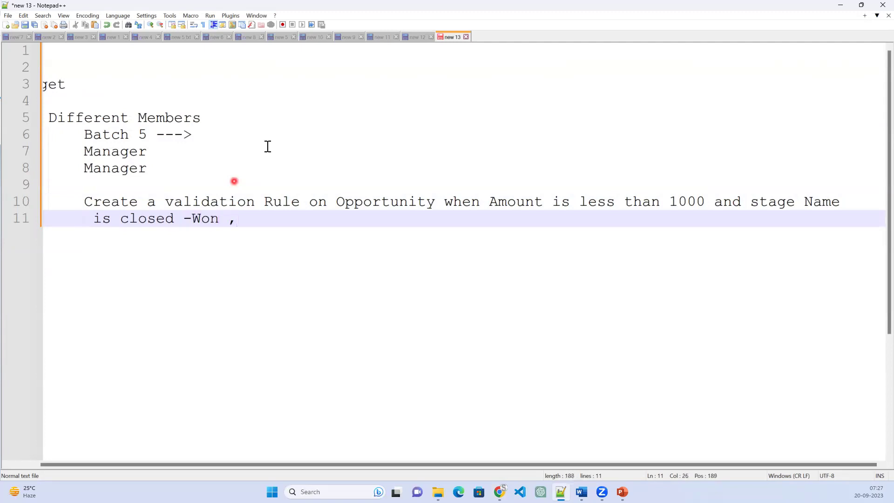
Cancel the opportunity edit and copy its Negotiation/Review stage value.
{"action": "left_click", "coordinate": [840, 5]}
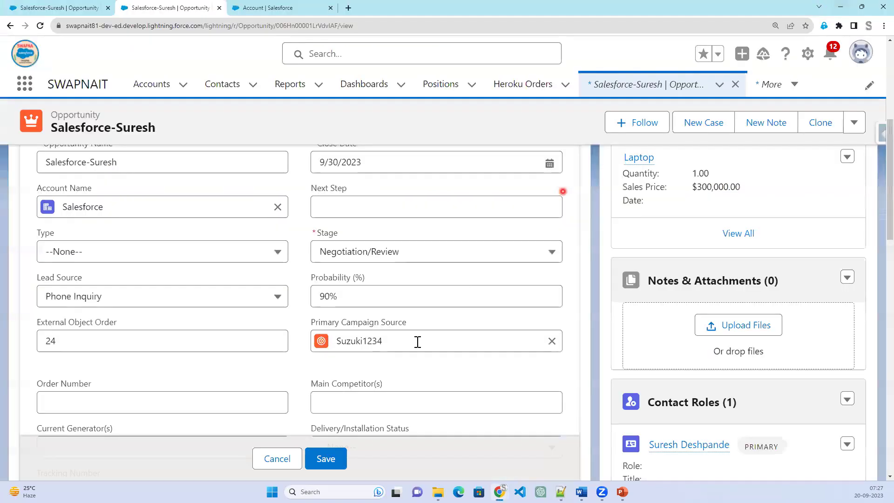
{"action": "left_click", "coordinate": [448, 254]}
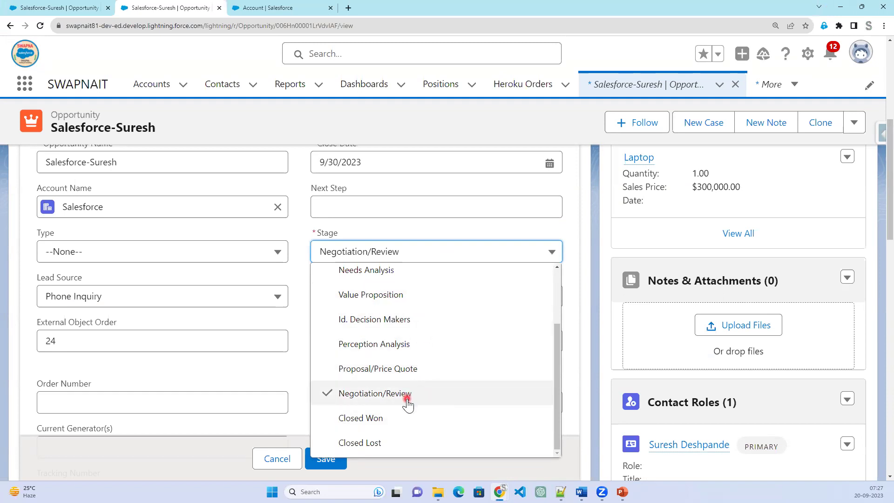
{"action": "left_click", "coordinate": [284, 461]}
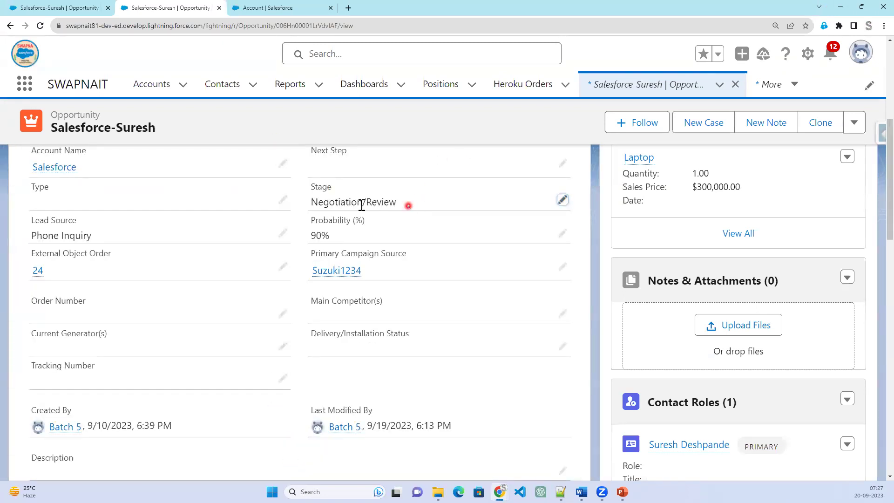
{"action": "triple_click", "coordinate": [362, 205]}
{"action": "right_click", "coordinate": [318, 205]}
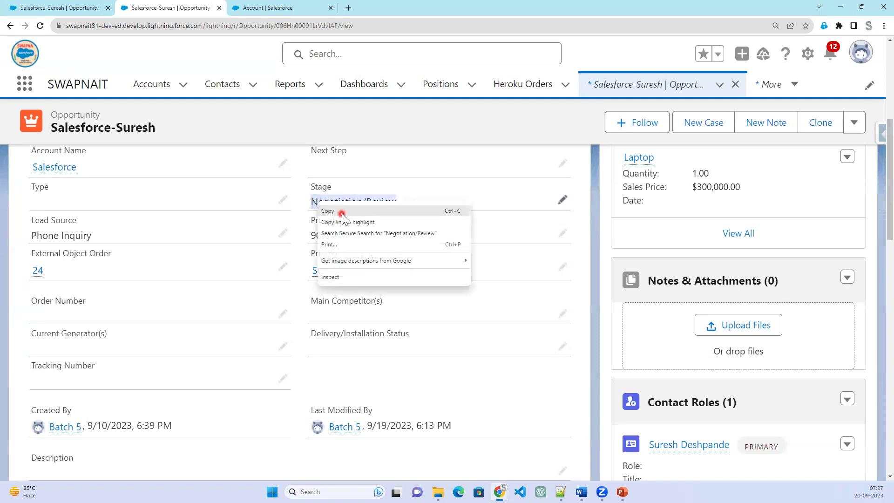
{"action": "left_click", "coordinate": [342, 212]}
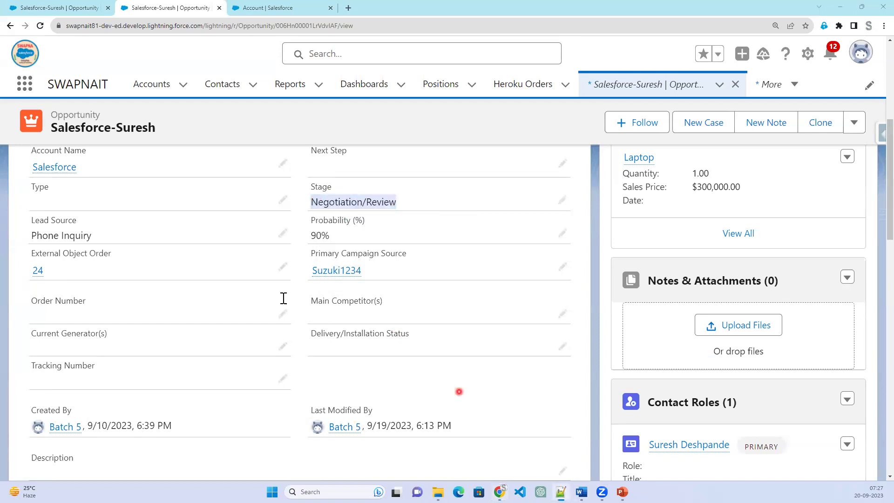
{"action": "key", "text": "alt+Tab"}
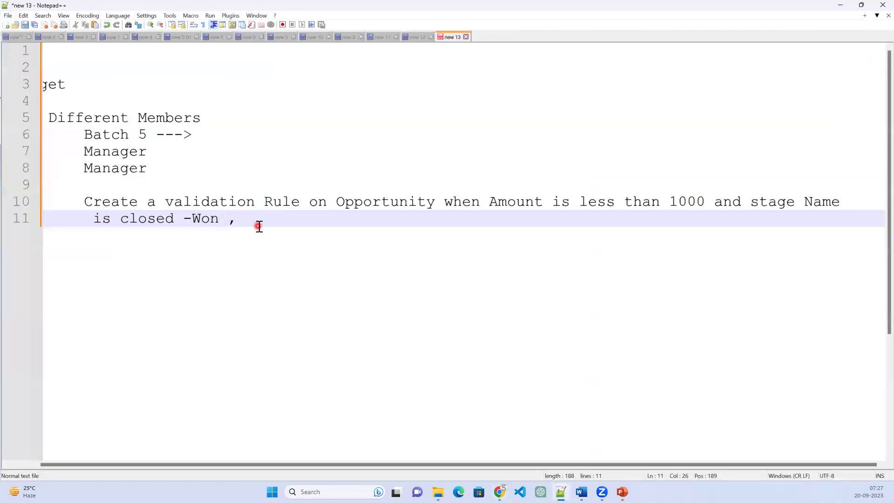
Paste Negotiation/Review into the note and add the message 'amount should be greater than 1000'.
{"action": "key", "text": "ctrl+v"}
{"action": "type", "text": "thn"}
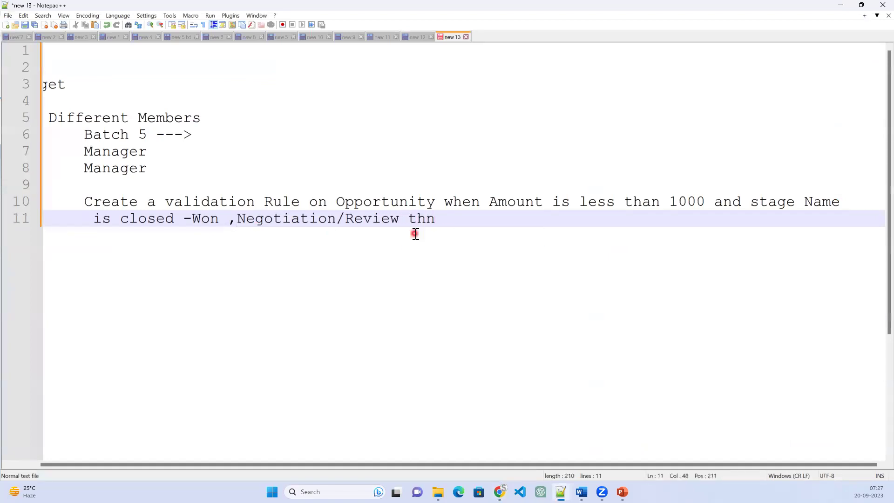
{"action": "key", "text": "BackSpace"}
{"action": "type", "text": "en show th"}
{"action": "type", "text": "dation "}
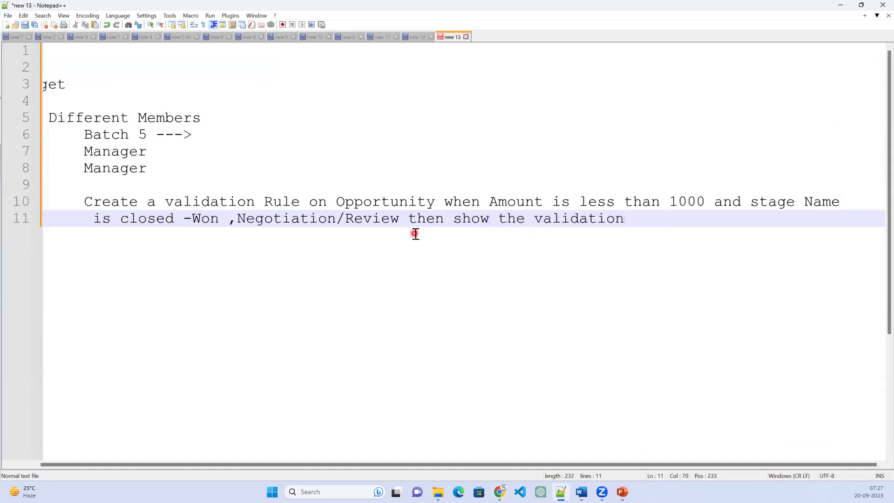
{"action": "type", "text": "rule sha"}
{"action": "key", "text": "BackSpace"}
{"action": "key", "text": "BackSpace"}
{"action": "type", "text": "amount "}
{"action": "type", "text": "should "}
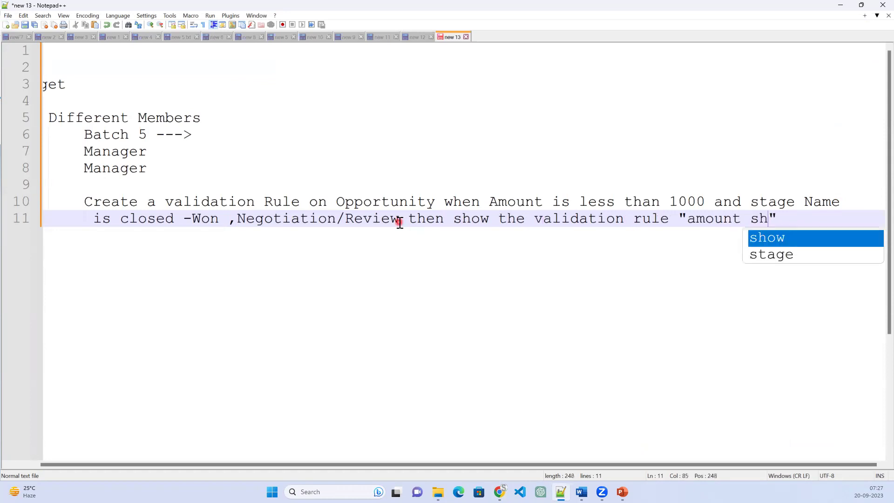
{"action": "type", "text": "n"}
{"action": "key", "text": "BackSpace"}
{"action": "type", "text": "be"}
{"action": "key", "text": "Return"}
{"action": "type", "text": "greater than 100"}
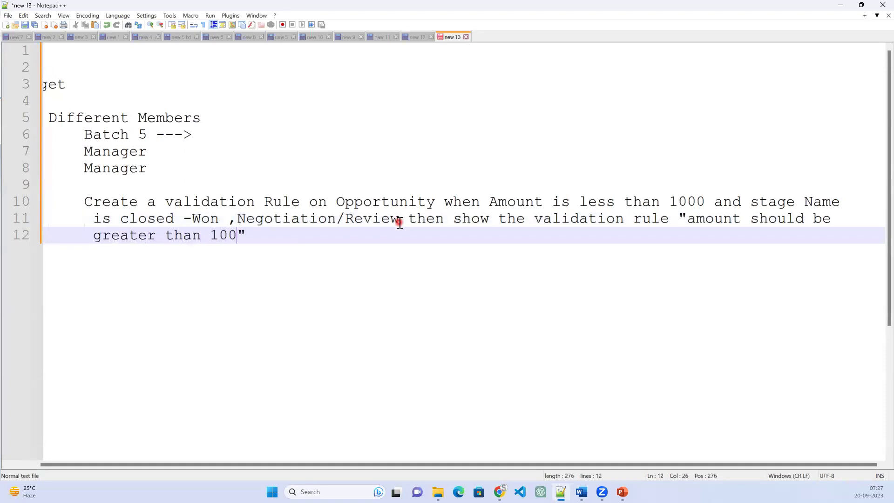
{"action": "type", "text": "0"}
Go to the Opportunity object's Validation Rules in Object Manager.
{"action": "left_click", "coordinate": [840, 5]}
{"action": "left_click", "coordinate": [266, 8]}
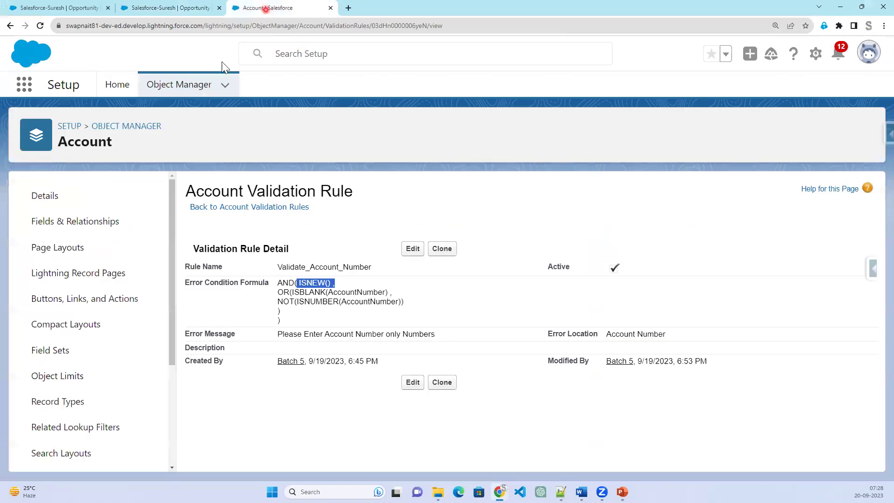
{"action": "left_click", "coordinate": [158, 88]}
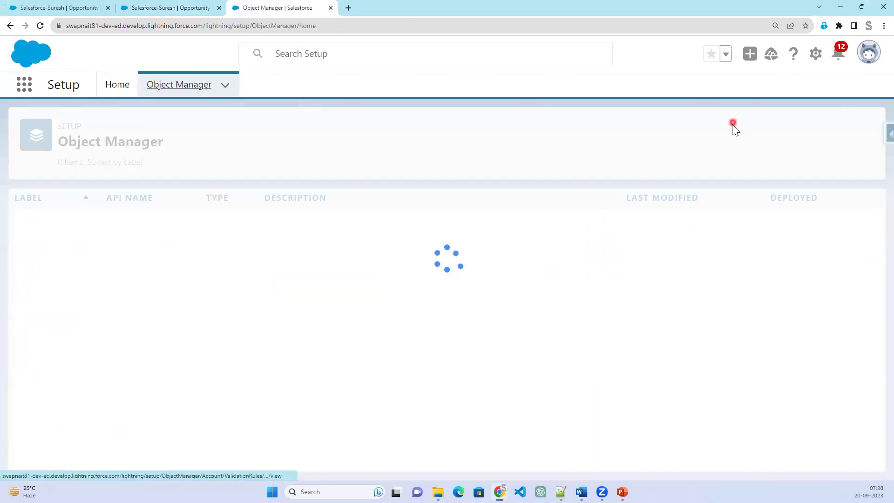
{"action": "left_click", "coordinate": [654, 134]}
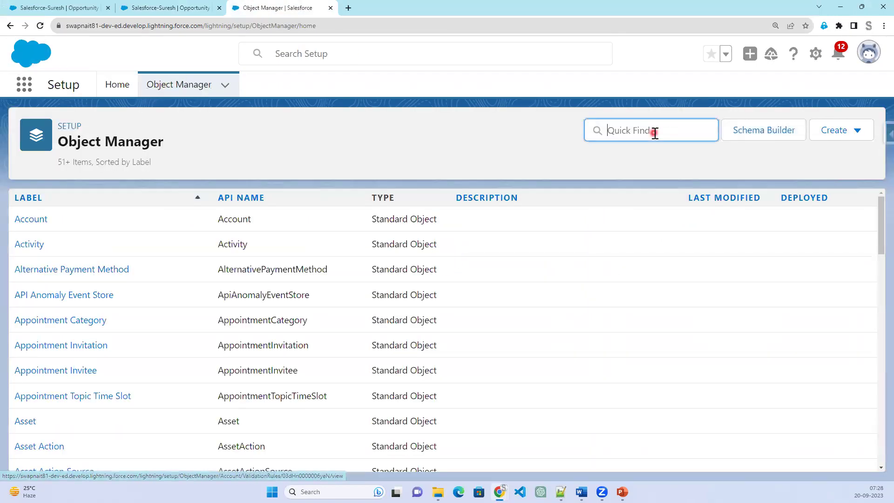
{"action": "type", "text": "opp"}
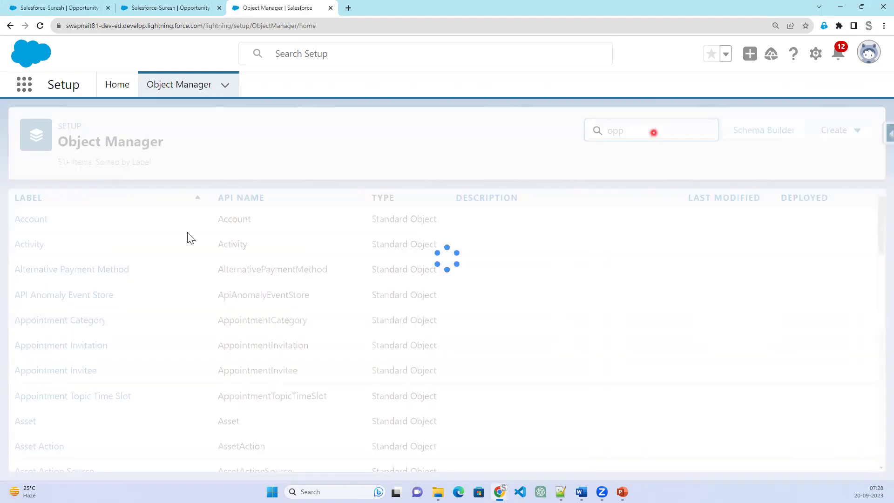
{"action": "left_click", "coordinate": [40, 223]}
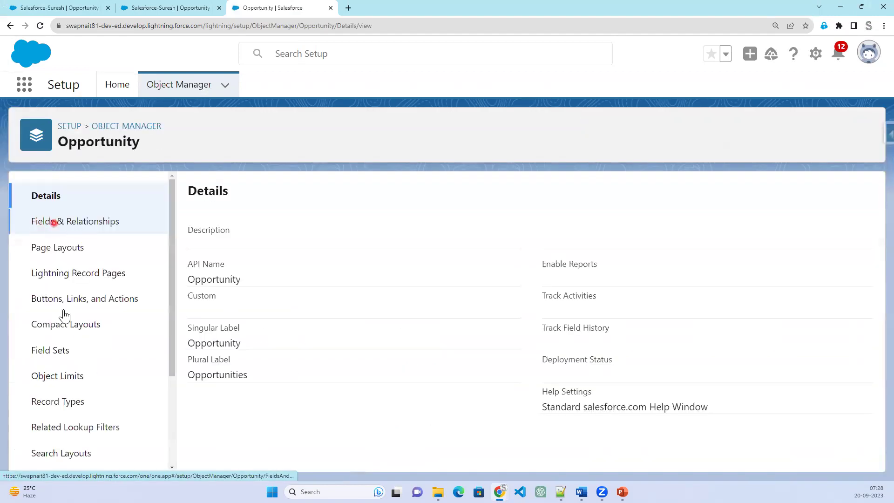
{"action": "scroll", "coordinate": [56, 442], "scroll_direction": "down", "scroll_amount": 3}
{"action": "left_click", "coordinate": [61, 454]}
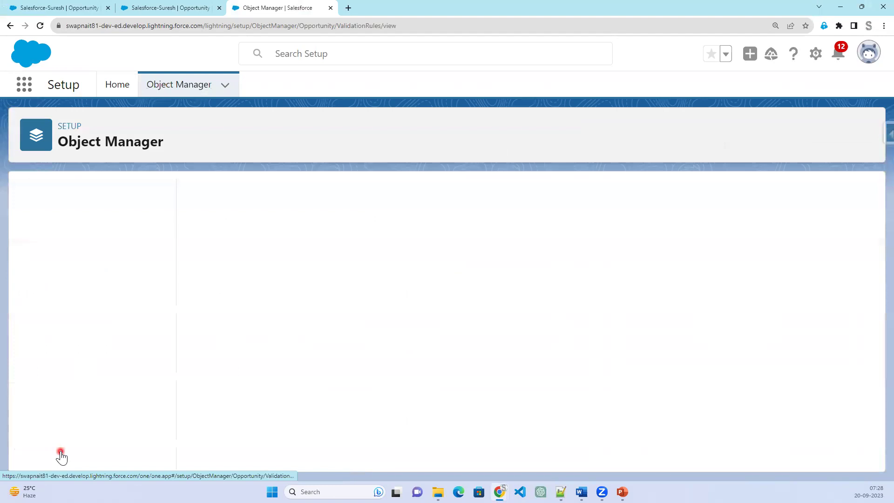
Start a new active validation rule named Amount_Validation.
{"action": "left_click", "coordinate": [859, 196]}
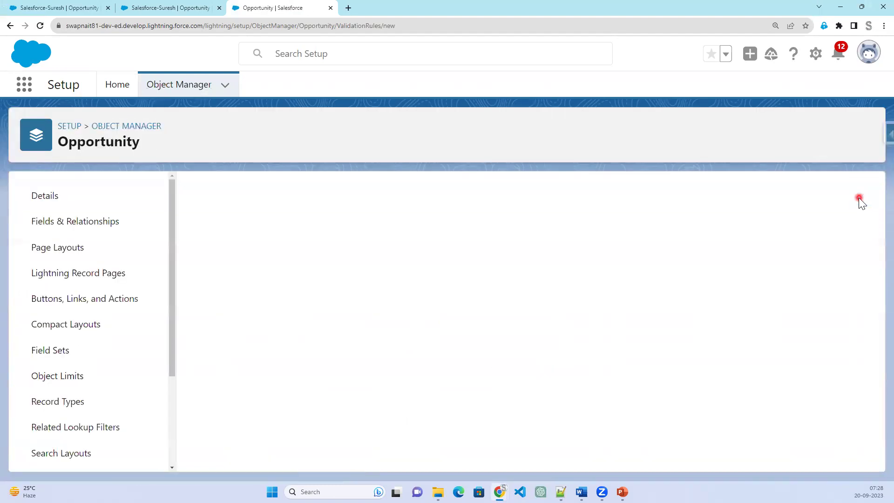
{"action": "scroll", "coordinate": [348, 351], "scroll_direction": "down", "scroll_amount": 2}
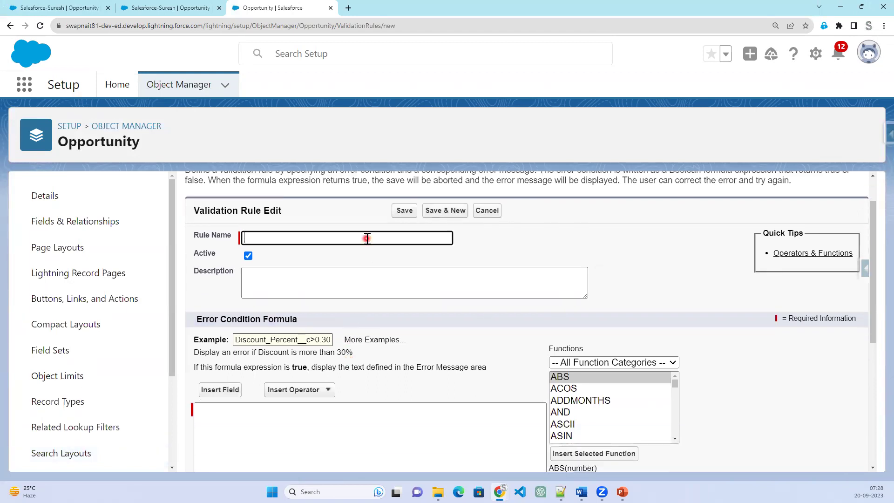
{"action": "type", "text": "alidation"}
{"action": "key", "text": "Tab"}
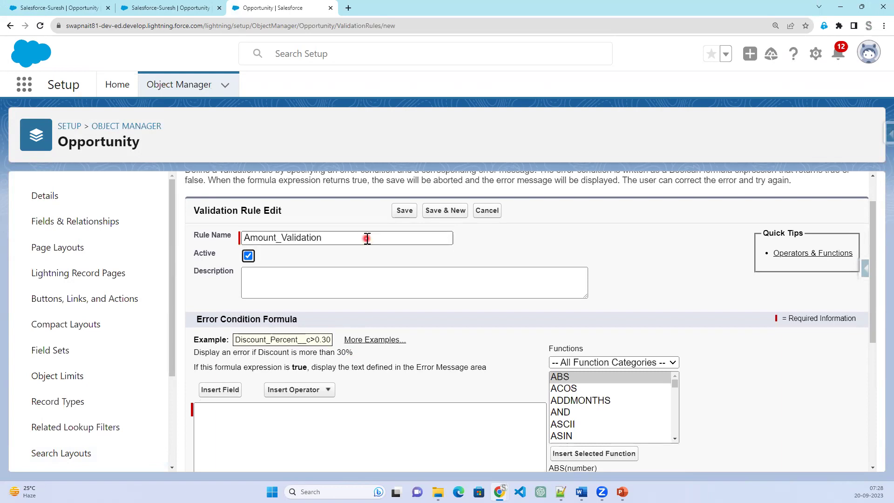
{"action": "scroll", "coordinate": [434, 326], "scroll_direction": "down", "scroll_amount": 2}
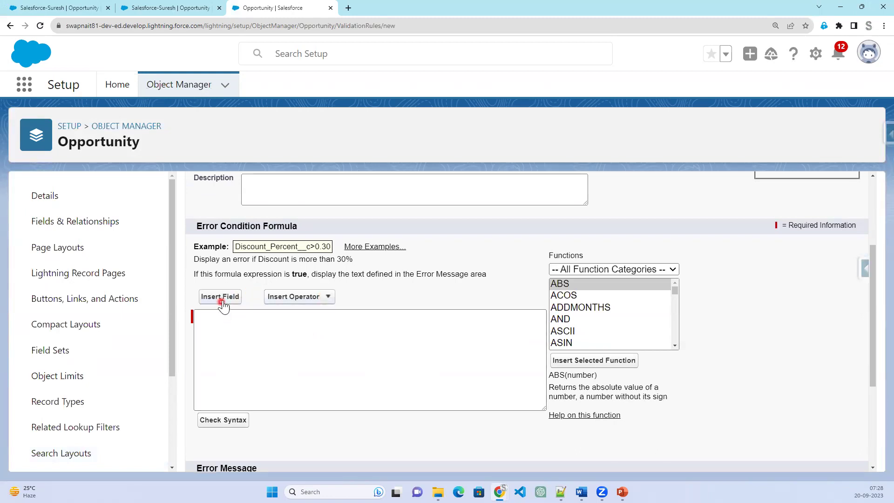
Insert the Amount field with '<1000,' into the Error Condition Formula.
{"action": "scroll", "coordinate": [589, 336], "scroll_direction": "down", "scroll_amount": 3}
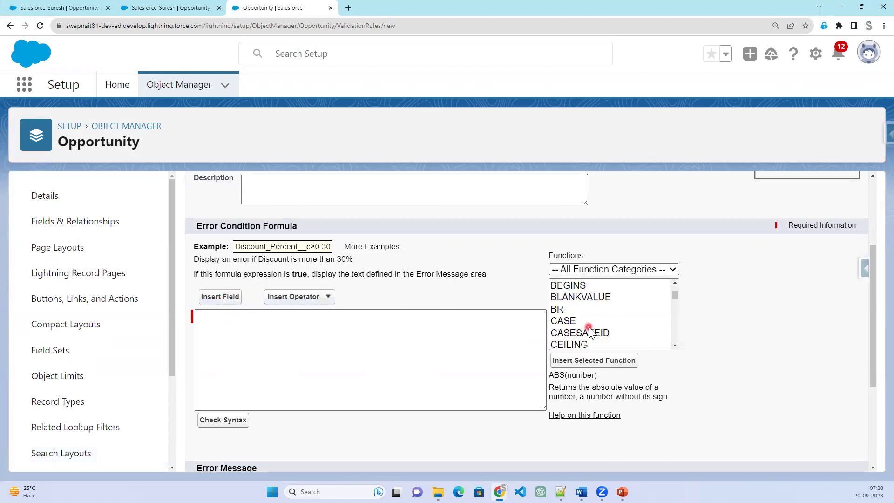
{"action": "scroll", "coordinate": [589, 332], "scroll_direction": "down", "scroll_amount": 3}
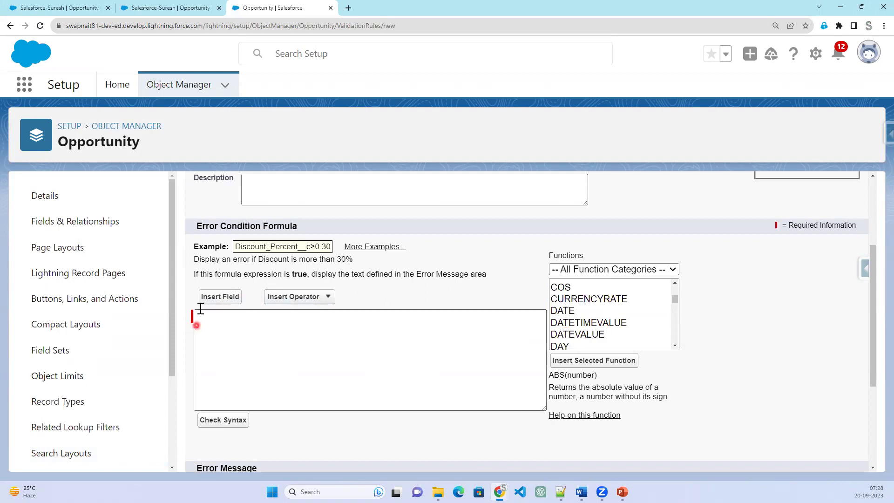
{"action": "left_click", "coordinate": [210, 296]}
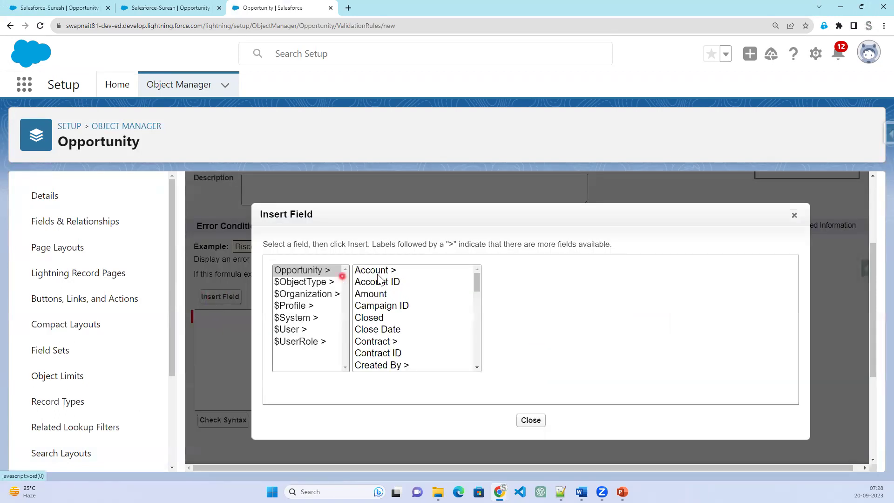
{"action": "left_click", "coordinate": [375, 293]}
{"action": "left_click", "coordinate": [521, 345]}
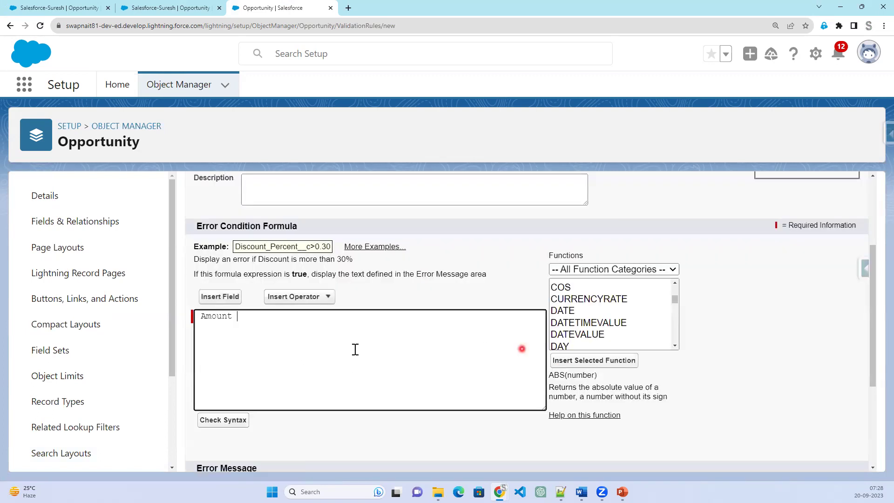
{"action": "type", "text": "<1000,"}
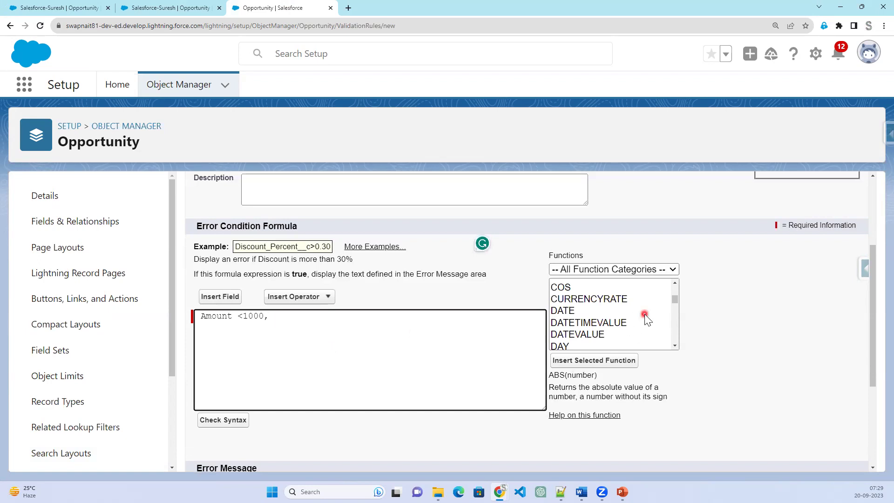
Wrap the condition in AND so the formula reads AND( Amount <1000, ).
{"action": "scroll", "coordinate": [644, 313], "scroll_direction": "up", "scroll_amount": 3}
{"action": "scroll", "coordinate": [582, 307], "scroll_direction": "up", "scroll_amount": 2}
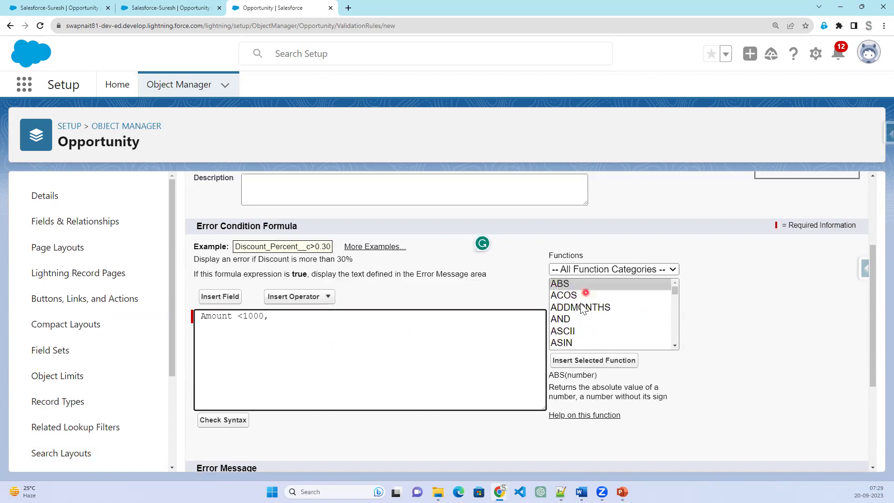
{"action": "left_click", "coordinate": [576, 319]}
{"action": "left_click", "coordinate": [581, 361]}
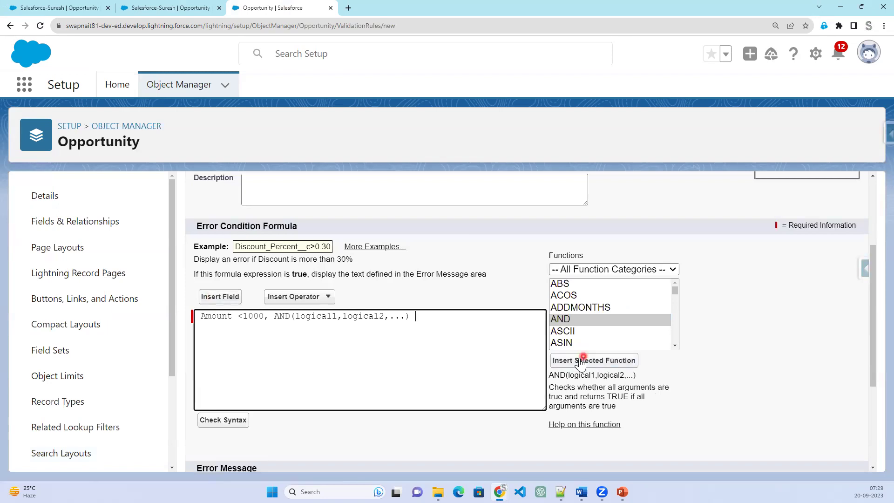
{"action": "left_click_drag", "start_coordinate": [271, 316], "coordinate": [214, 317]}
{"action": "key", "text": "ctrl+c"}
{"action": "right_click", "coordinate": [227, 313]}
{"action": "left_click", "coordinate": [239, 167]}
{"action": "left_click_drag", "start_coordinate": [222, 316], "coordinate": [335, 313]}
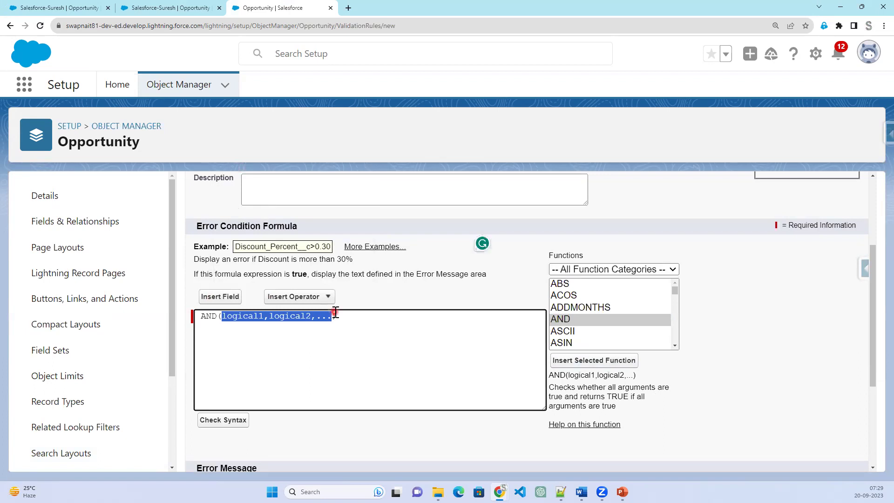
{"action": "key", "text": "Delete"}
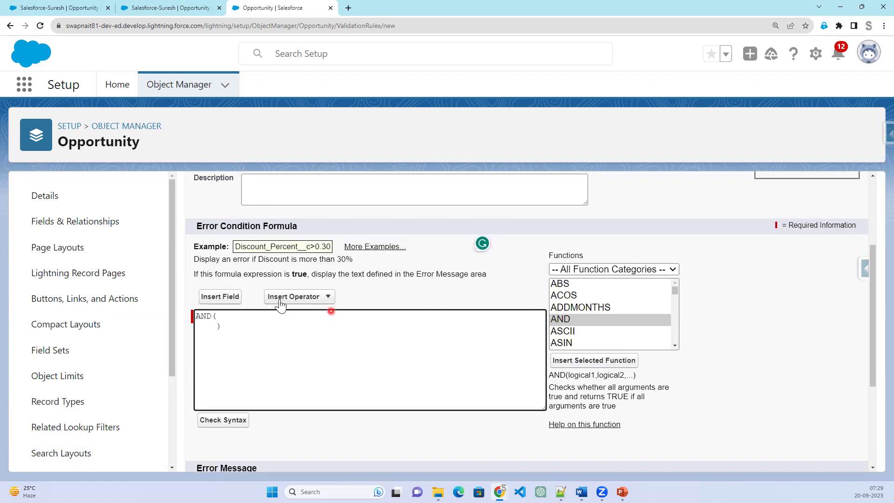
{"action": "key", "text": "ctrl+v"}
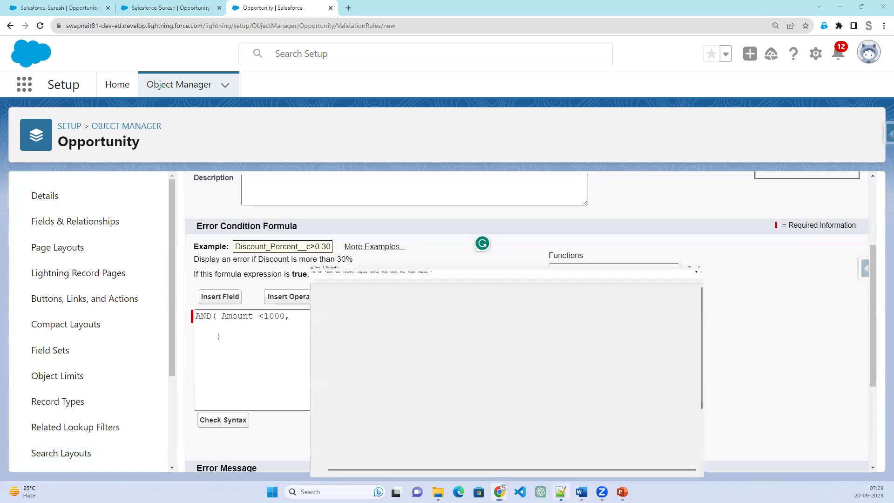
Check the note's required stages, closed -Won and Negotiation/Review, against the formula.
{"action": "left_click", "coordinate": [560, 491]}
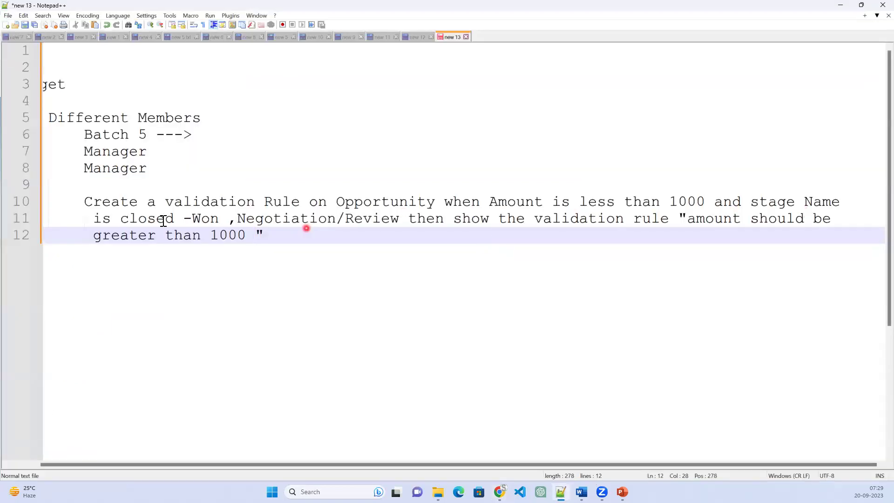
{"action": "left_click_drag", "start_coordinate": [121, 219], "coordinate": [222, 220]}
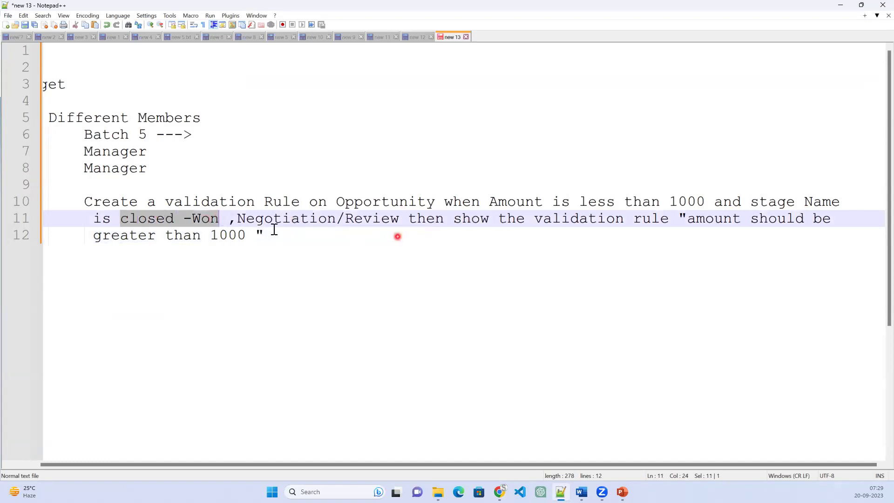
{"action": "left_click", "coordinate": [751, 201]}
{"action": "left_click", "coordinate": [846, 201], "text": "shift"}
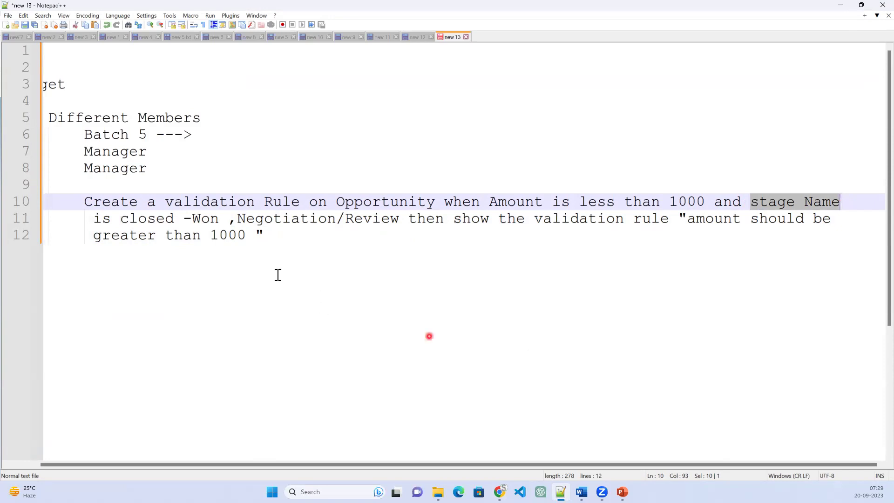
{"action": "left_click", "coordinate": [837, 6]}
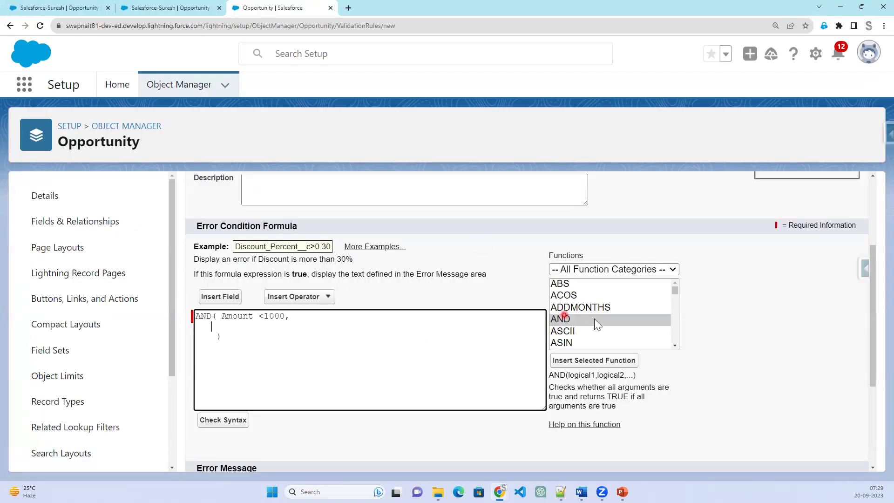
{"action": "scroll", "coordinate": [630, 303], "scroll_direction": "up", "scroll_amount": 2}
{"action": "scroll", "coordinate": [613, 384], "scroll_direction": "down", "scroll_amount": 3}
{"action": "scroll", "coordinate": [644, 293], "scroll_direction": "up", "scroll_amount": 1}
{"action": "scroll", "coordinate": [656, 302], "scroll_direction": "up", "scroll_amount": 1}
{"action": "scroll", "coordinate": [664, 337], "scroll_direction": "down", "scroll_amount": 2}
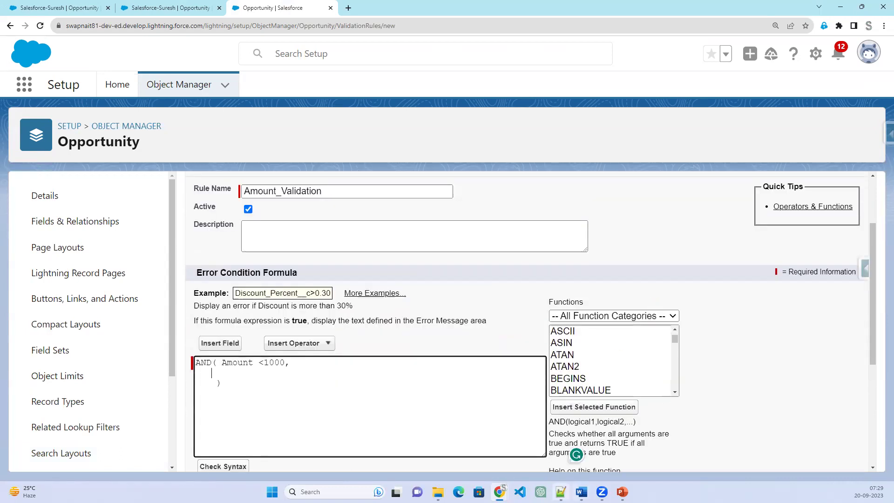
{"action": "key", "text": "alt+Tab"}
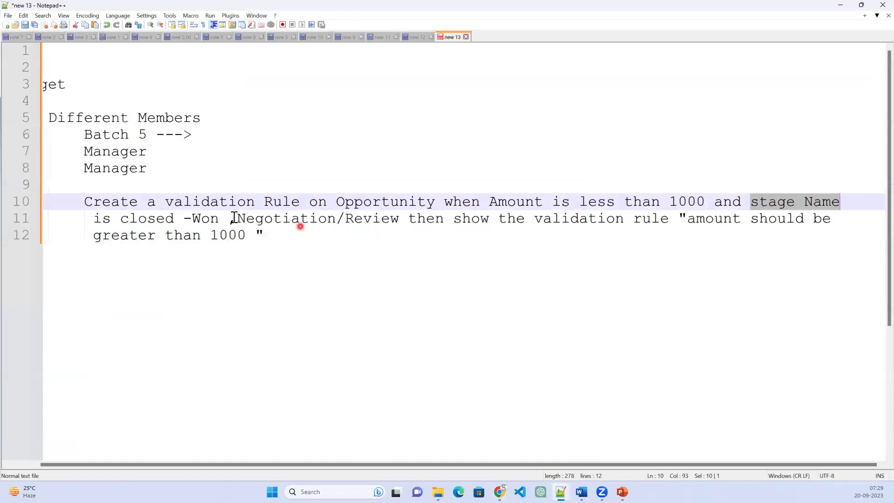
{"action": "left_click_drag", "start_coordinate": [120, 218], "coordinate": [413, 219]}
{"action": "left_click", "coordinate": [887, 53]}
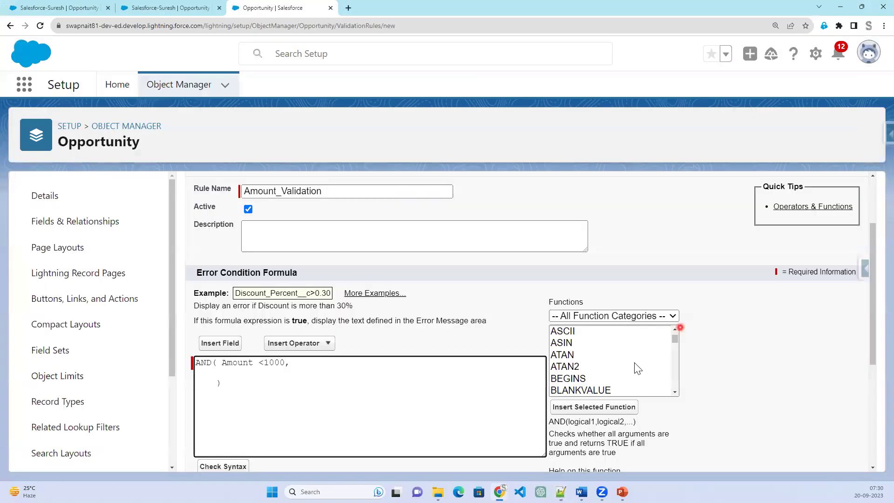
{"action": "scroll", "coordinate": [635, 362], "scroll_direction": "down", "scroll_amount": 2}
Add a CASE function inside the AND with StageName as its expression.
{"action": "left_click", "coordinate": [564, 367]}
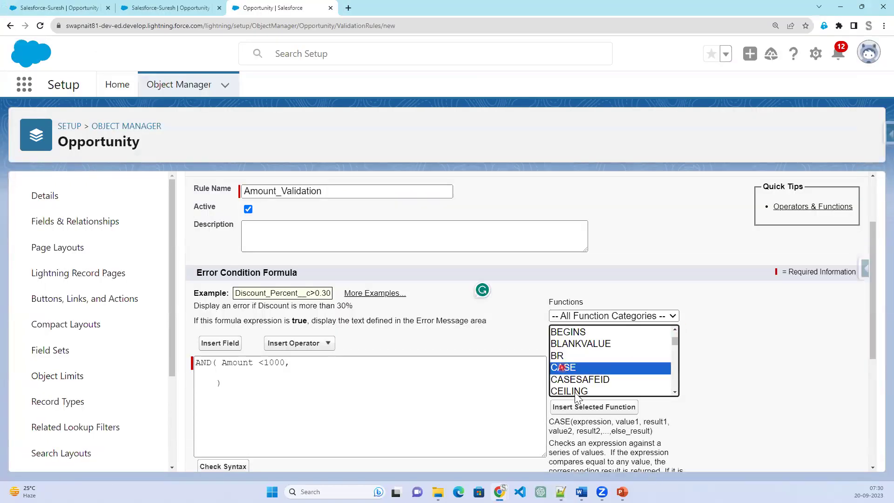
{"action": "scroll", "coordinate": [777, 393], "scroll_direction": "down", "scroll_amount": 1}
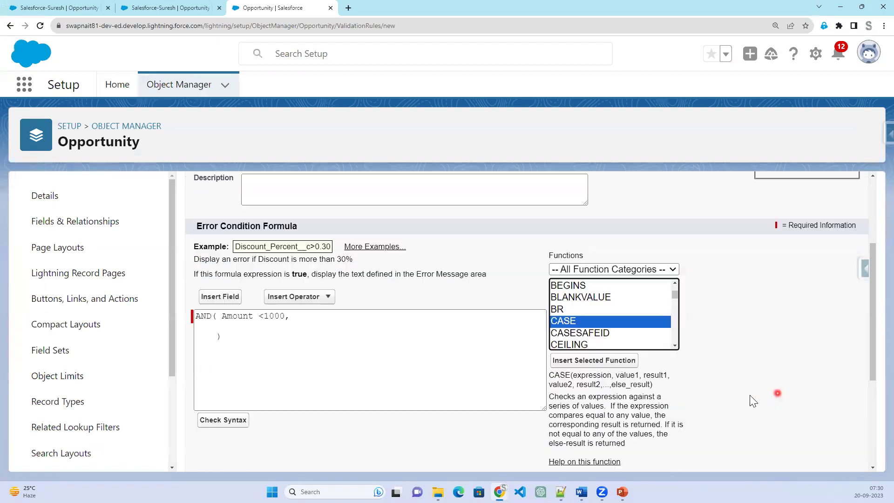
{"action": "left_click", "coordinate": [604, 361]}
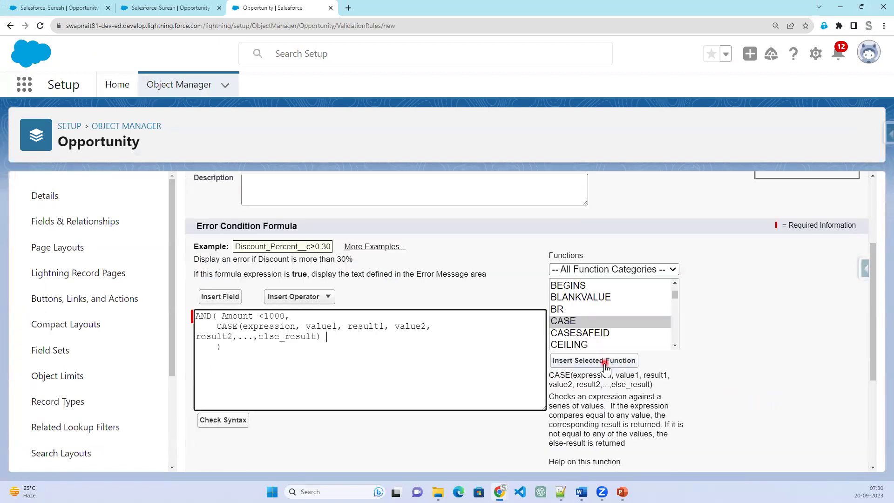
{"action": "double_click", "coordinate": [270, 326]}
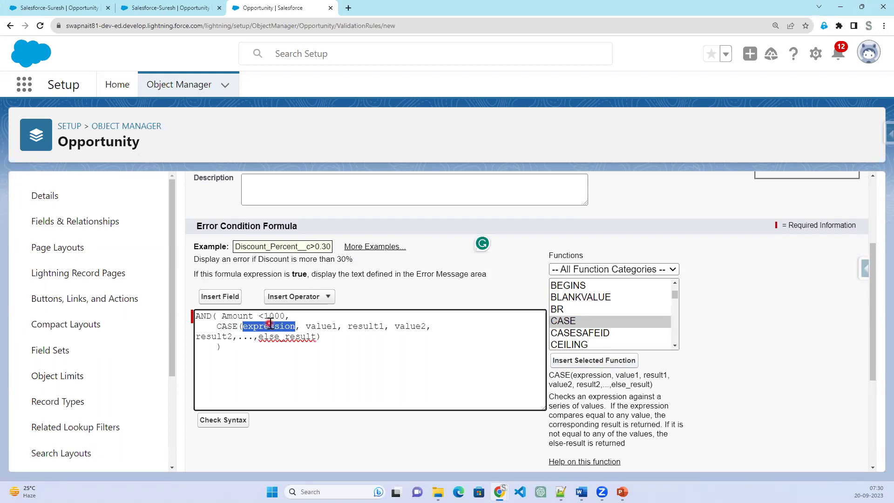
{"action": "key", "text": "BackSpace"}
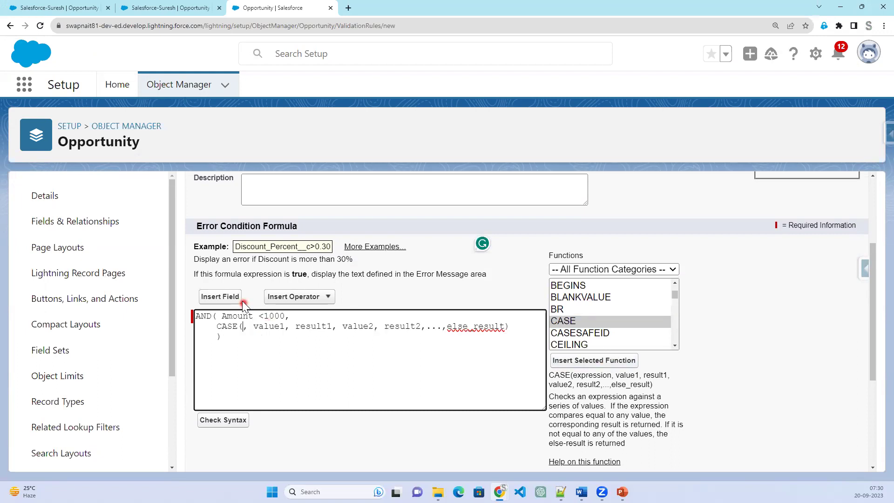
{"action": "left_click", "coordinate": [237, 297]}
{"action": "scroll", "coordinate": [405, 343], "scroll_direction": "down", "scroll_amount": 4}
{"action": "scroll", "coordinate": [408, 347], "scroll_direction": "down", "scroll_amount": 3}
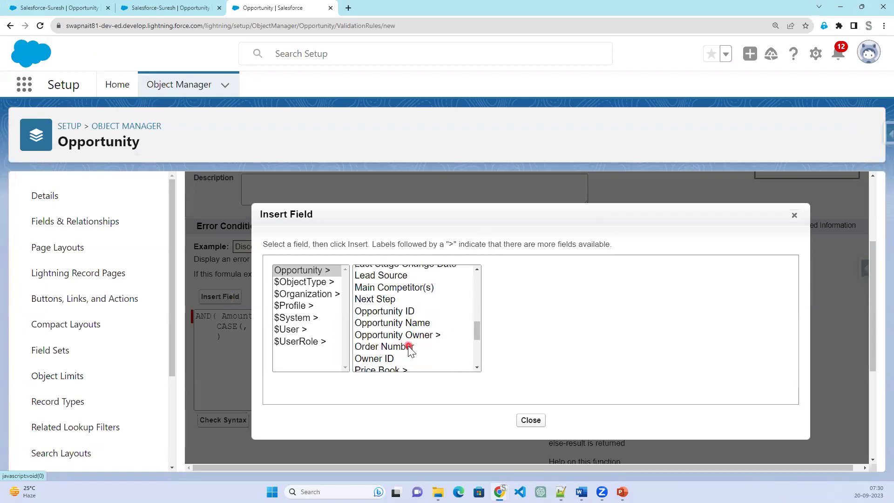
{"action": "scroll", "coordinate": [410, 350], "scroll_direction": "down", "scroll_amount": 4}
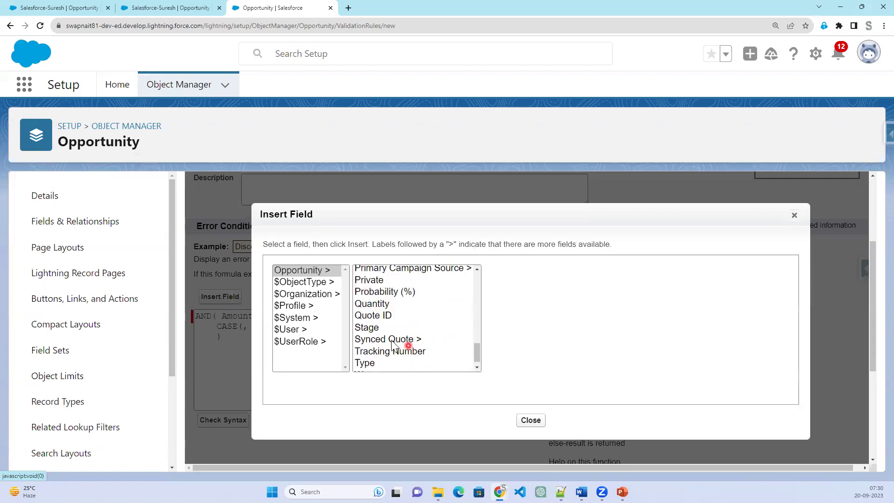
{"action": "left_click", "coordinate": [368, 318]}
{"action": "left_click", "coordinate": [531, 345]}
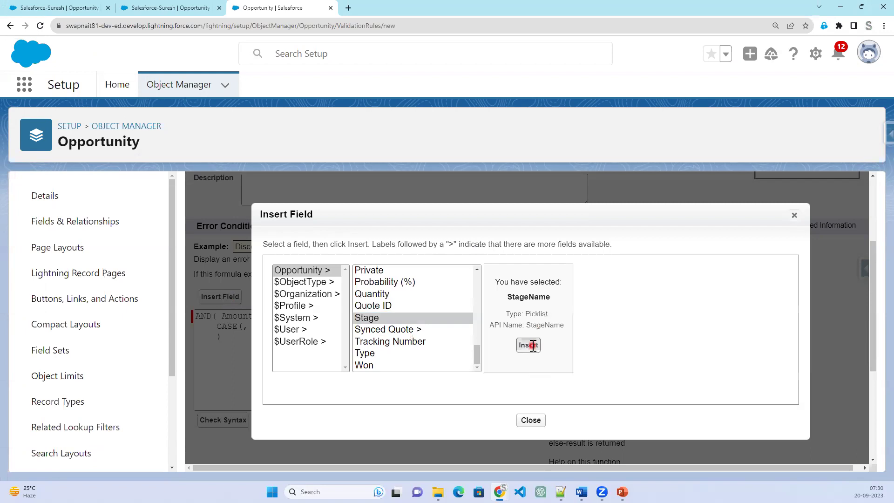
Remove the value1 placeholder and copy 'closed -Won' from the notes.
{"action": "double_click", "coordinate": [344, 325]}
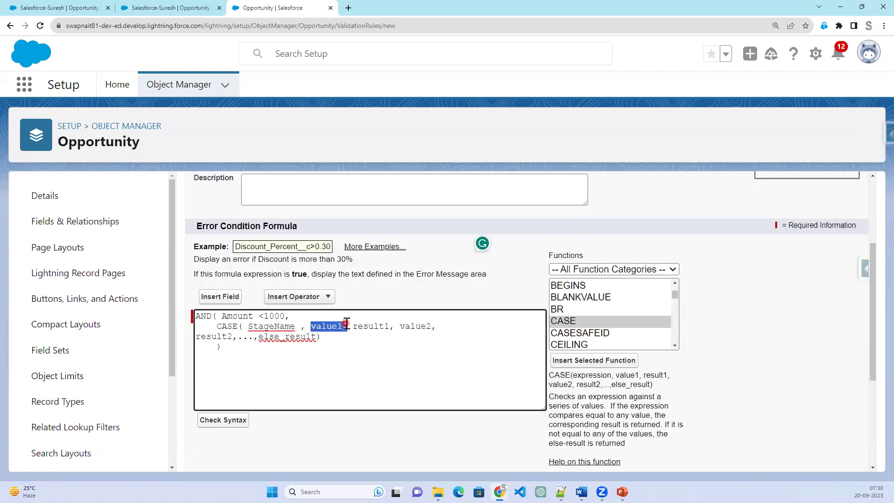
{"action": "key", "text": "BackSpace"}
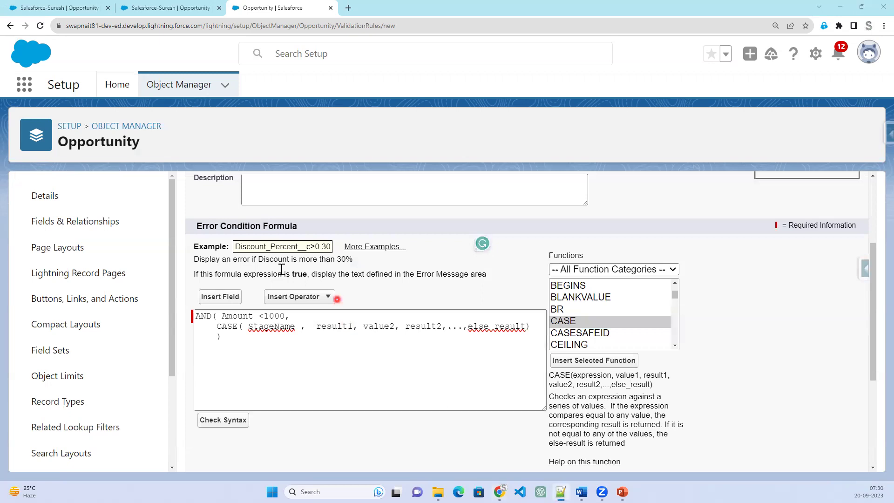
{"action": "key", "text": "alt+Tab"}
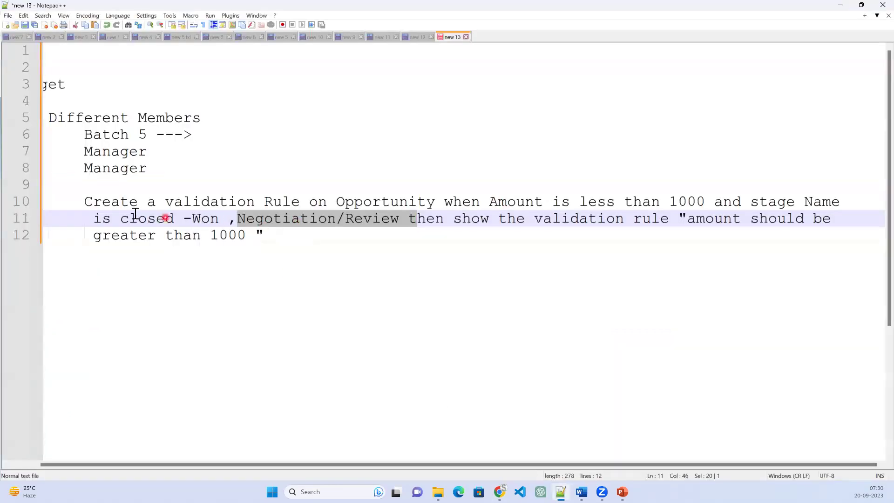
{"action": "left_click_drag", "start_coordinate": [120, 218], "coordinate": [220, 217]}
{"action": "key", "text": "ctrl+c"}
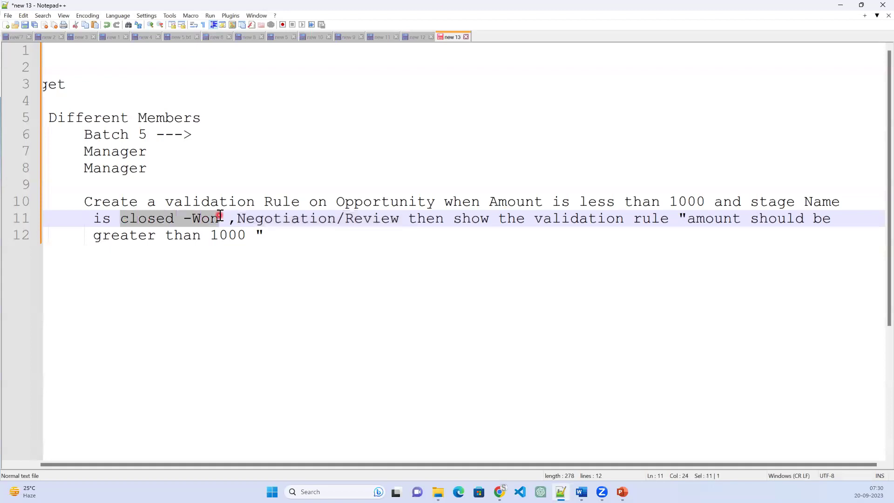
{"action": "left_click", "coordinate": [840, 7]}
{"action": "left_click", "coordinate": [304, 326]}
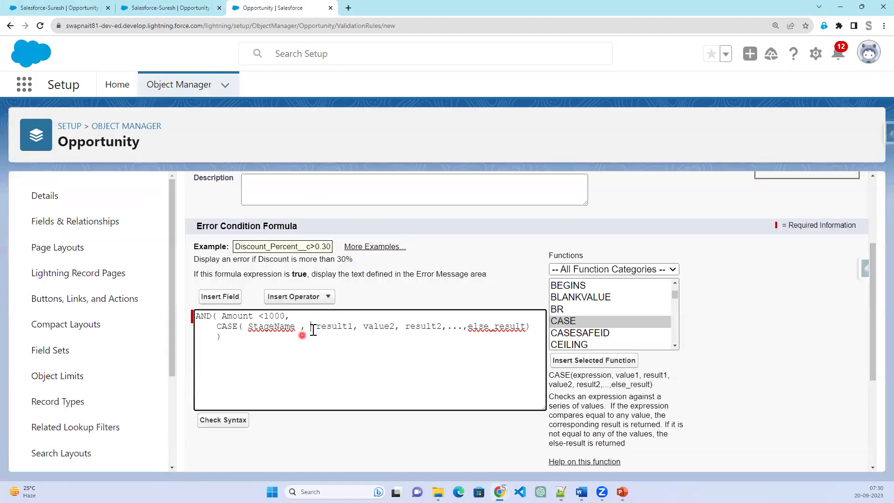
Make closed -Won the first CASE value with result 1.
{"action": "key", "text": "Return"}
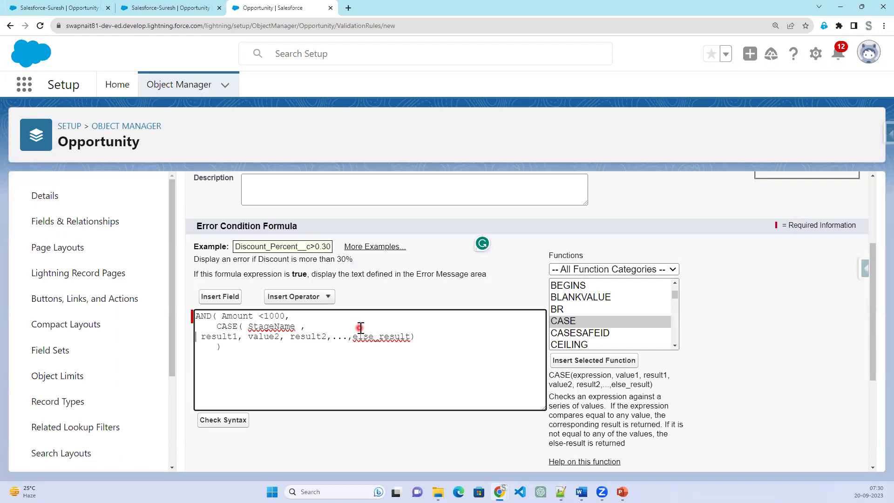
{"action": "double_click", "coordinate": [255, 336]}
{"action": "key", "text": "ctrl+v"}
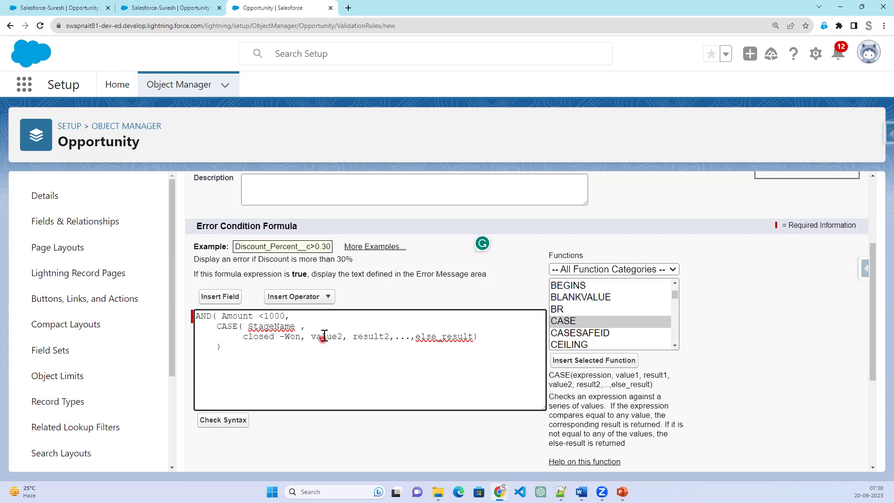
{"action": "double_click", "coordinate": [324, 336]}
{"action": "type", "text": "1"}
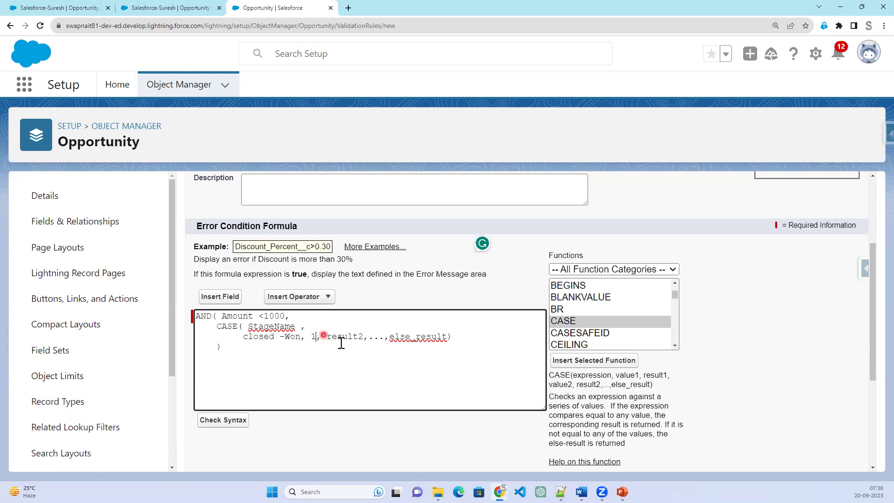
{"action": "left_click", "coordinate": [328, 336]}
{"action": "key", "text": "Return"}
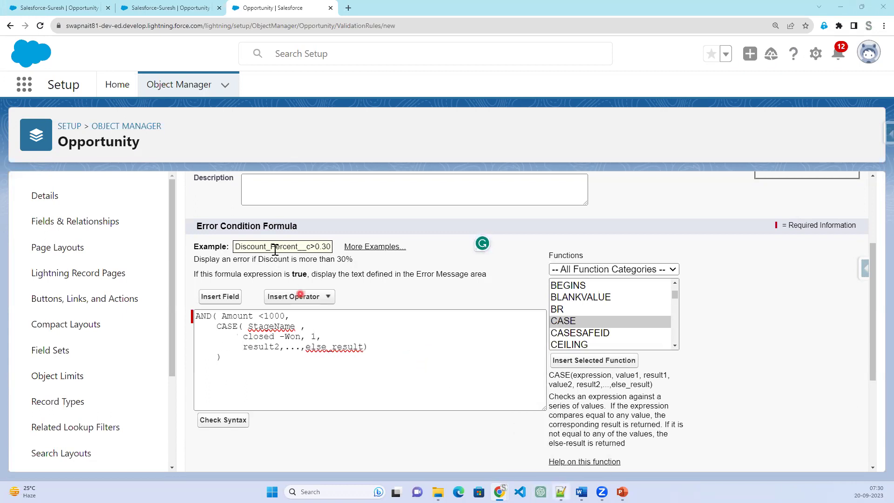
Quote 'closed -Won' and add 'Negotiation/Review' as the next CASE value, followed by 1.
{"action": "key", "text": "alt+Tab"}
{"action": "left_click_drag", "start_coordinate": [239, 218], "coordinate": [397, 216]}
{"action": "key", "text": "ctrl+c"}
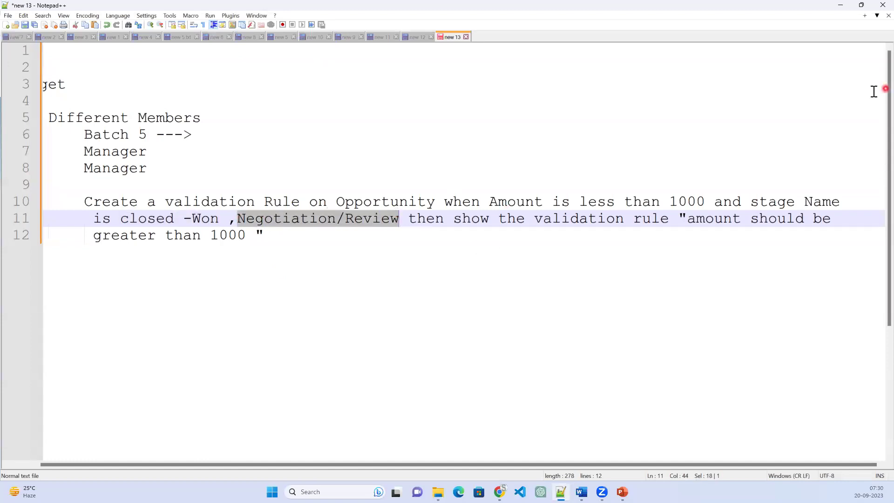
{"action": "key", "text": "alt+Tab"}
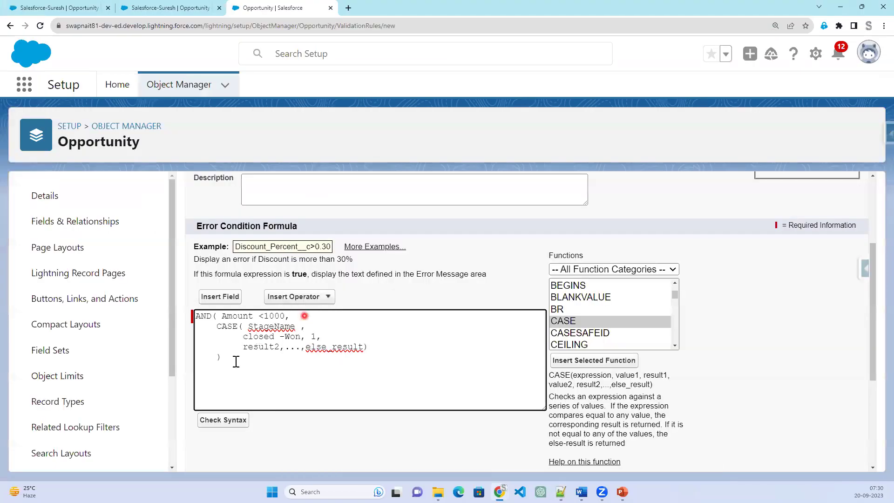
{"action": "type", "text": "'"}
{"action": "left_click", "coordinate": [307, 336]}
{"action": "type", "text": "'"}
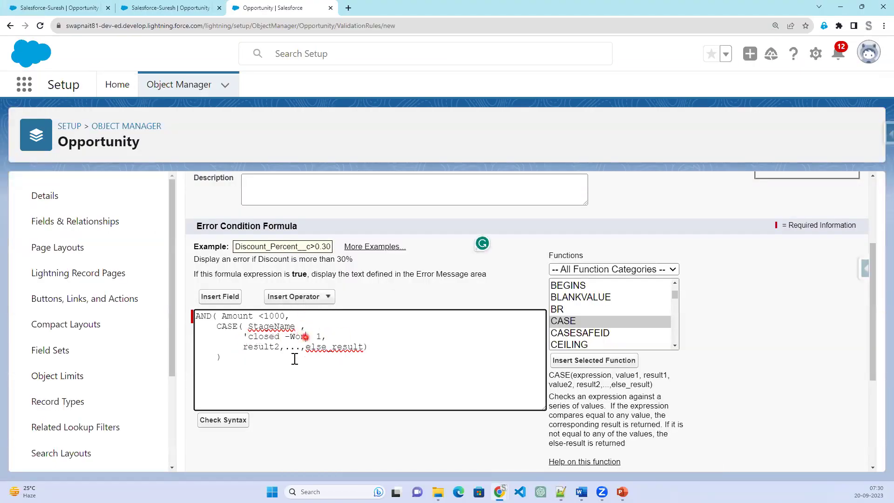
{"action": "double_click", "coordinate": [260, 348]}
{"action": "key", "text": "BackSpace"}
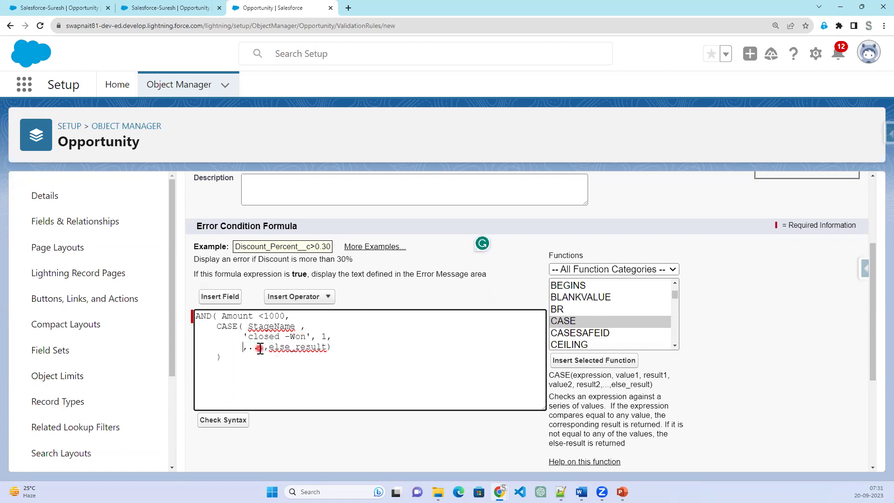
{"action": "type", "text": "''"}
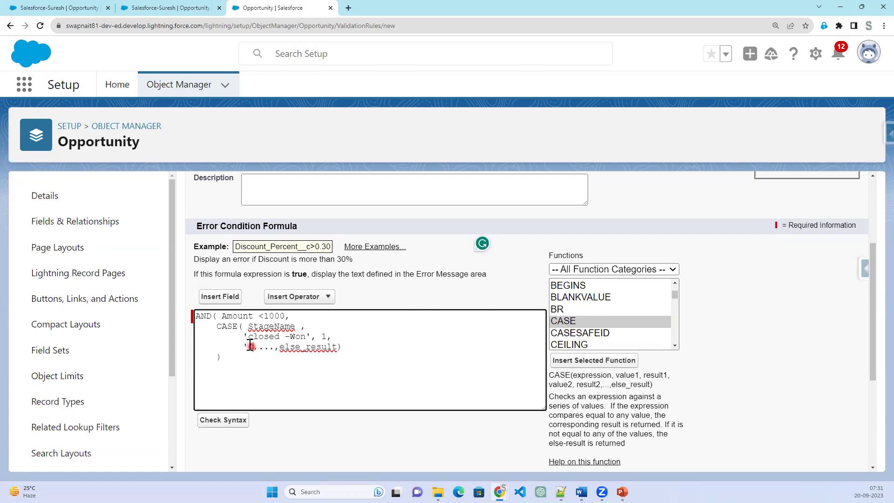
{"action": "key", "text": "ctrl+v"}
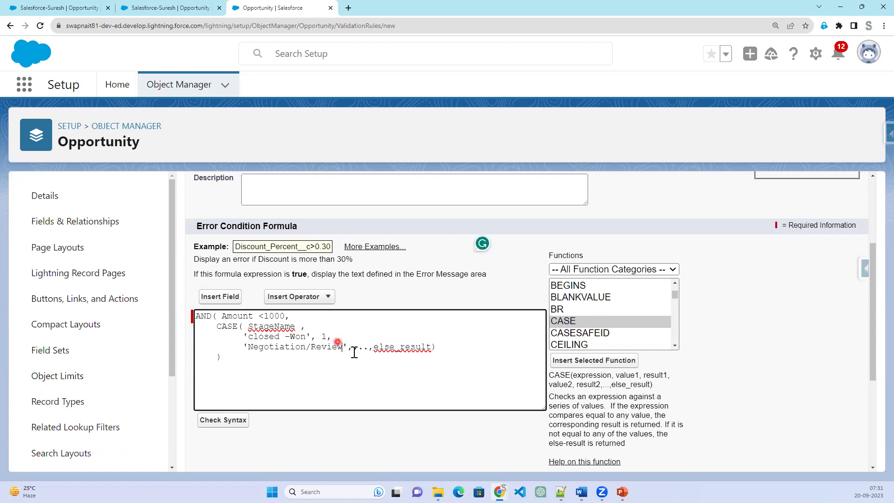
{"action": "left_click_drag", "start_coordinate": [354, 348], "coordinate": [435, 347]}
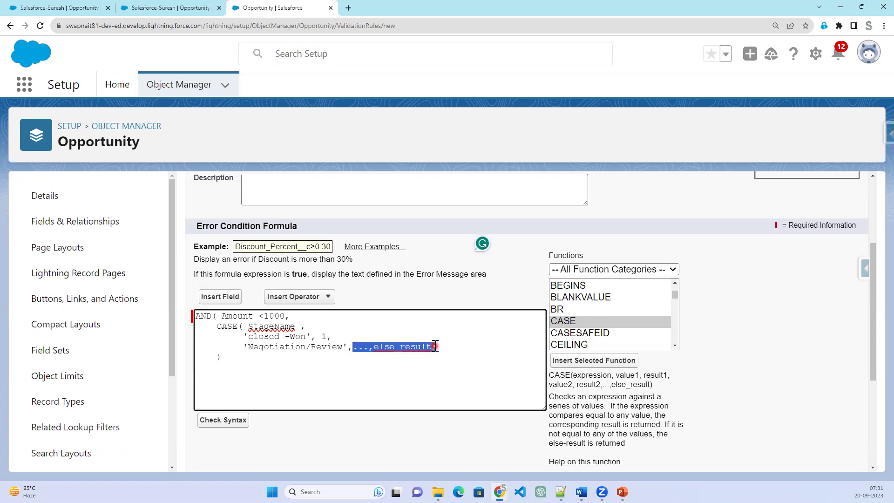
{"action": "type", "text": "1"}
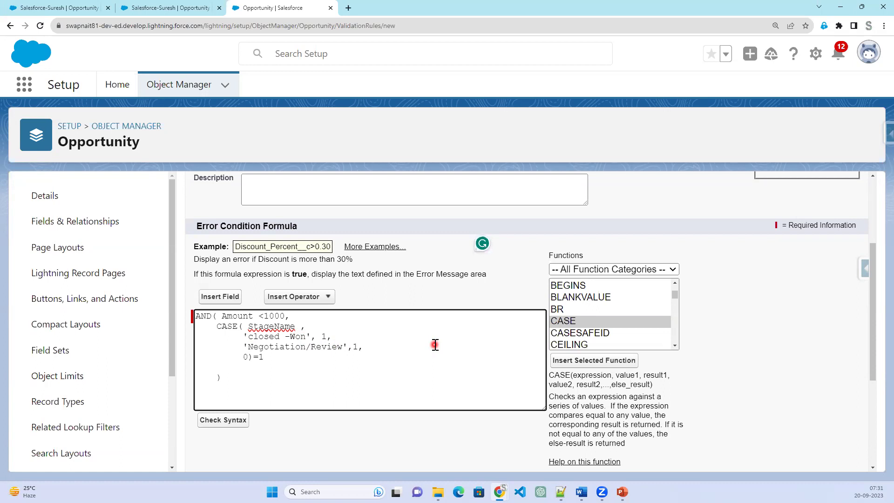
Delete the blank line before the closing bracket, pass the syntax check, and start the error message.
{"action": "left_click", "coordinate": [285, 366]}
{"action": "key", "text": "BackSpace"}
{"action": "left_click", "coordinate": [224, 421]}
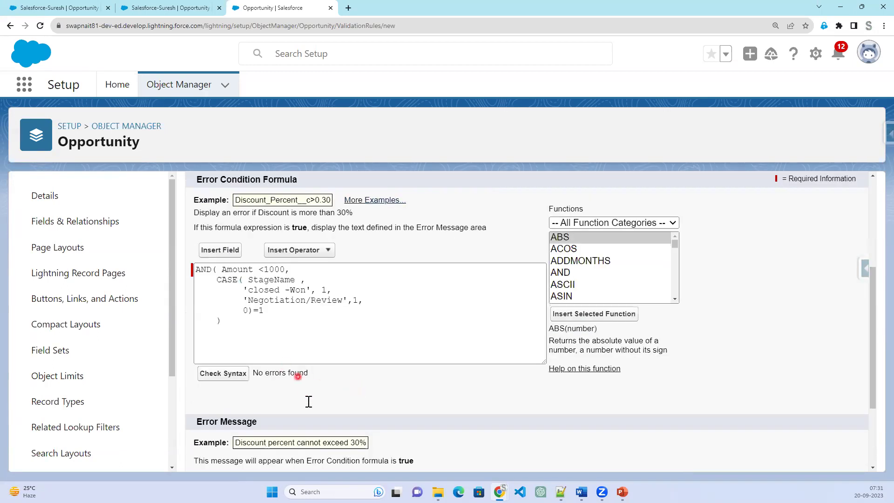
{"action": "scroll", "coordinate": [308, 401], "scroll_direction": "down", "scroll_amount": 3}
{"action": "left_click", "coordinate": [288, 368]}
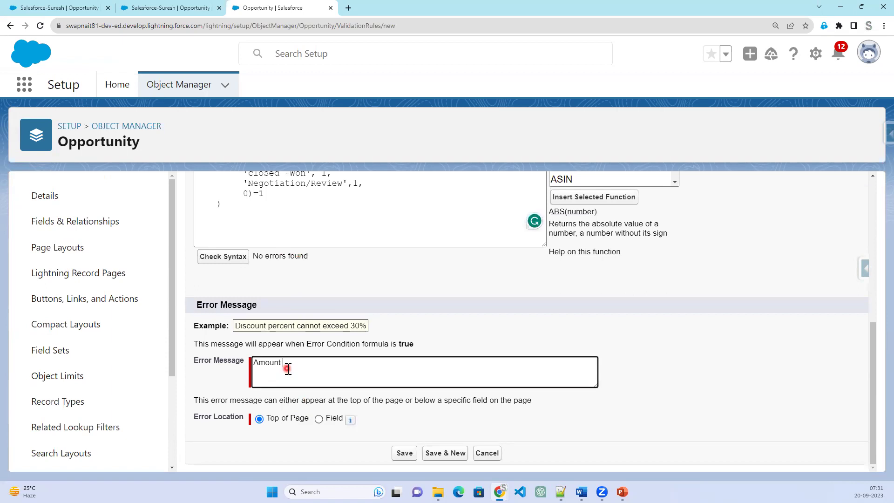
Select the 'closed -Won' and 'Negotiation/Review' stage values in the formula to review them.
{"action": "scroll", "coordinate": [330, 219], "scroll_direction": "up", "scroll_amount": 1}
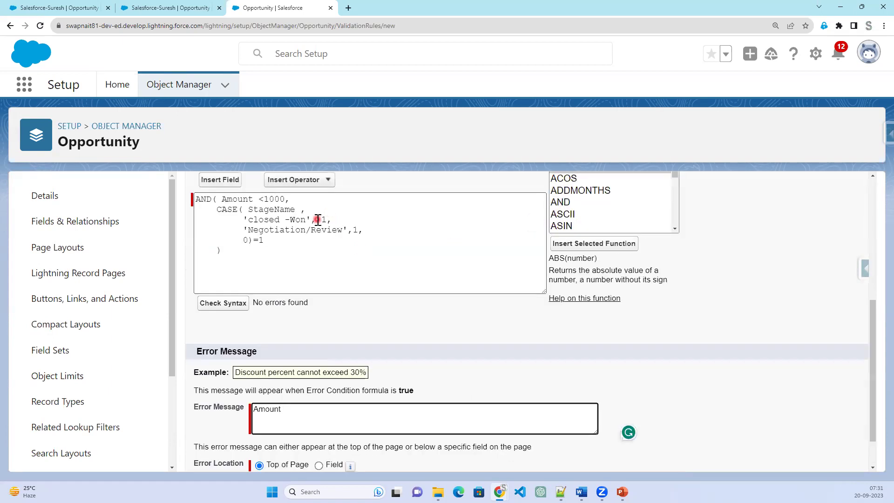
{"action": "left_click_drag", "start_coordinate": [332, 219], "coordinate": [317, 219]}
{"action": "left_click_drag", "start_coordinate": [245, 219], "coordinate": [306, 219]}
{"action": "left_click_drag", "start_coordinate": [247, 210], "coordinate": [327, 219]}
{"action": "left_click", "coordinate": [327, 219]}
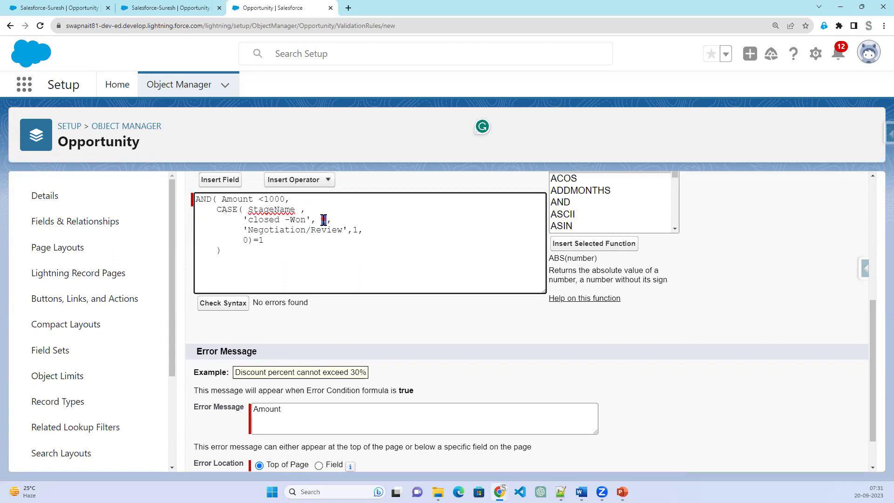
{"action": "left_click_drag", "start_coordinate": [238, 230], "coordinate": [343, 232]}
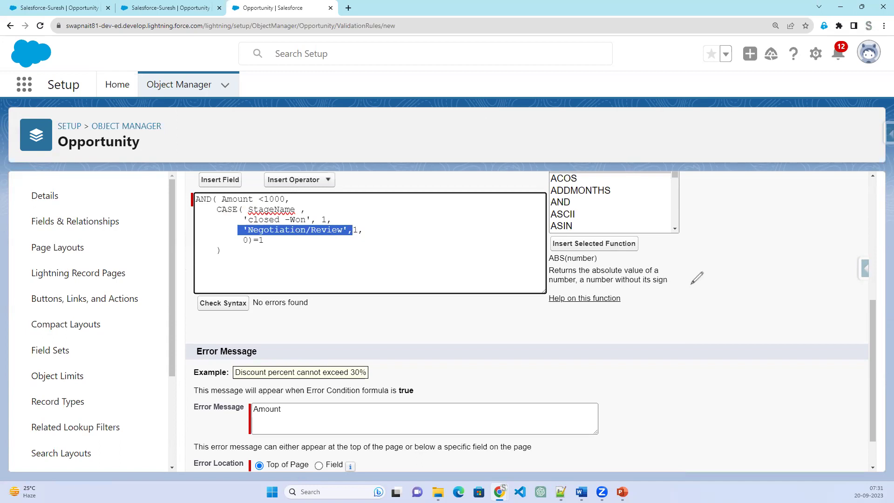
{"action": "left_click_drag", "start_coordinate": [711, 274], "coordinate": [757, 273]}
{"action": "mouse_move", "coordinate": [705, 294]}
{"action": "left_mouse_down"}
{"action": "mouse_move", "coordinate": [766, 294]}
{"action": "mouse_move", "coordinate": [786, 317]}
{"action": "left_mouse_up"}
{"action": "left_click", "coordinate": [268, 245]}
{"action": "mouse_move", "coordinate": [267, 232]}
{"action": "left_mouse_down"}
{"action": "mouse_move", "coordinate": [251, 240]}
{"action": "mouse_move", "coordinate": [269, 242]}
{"action": "left_mouse_up"}
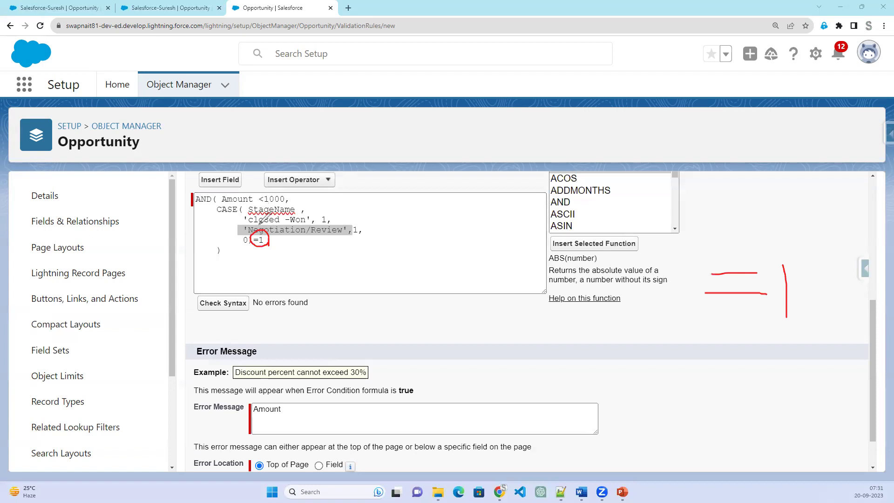
{"action": "left_click_drag", "start_coordinate": [627, 211], "coordinate": [627, 229]}
{"action": "mouse_move", "coordinate": [629, 237]}
{"action": "left_mouse_down"}
{"action": "mouse_move", "coordinate": [626, 304]}
{"action": "mouse_move", "coordinate": [632, 273]}
{"action": "left_mouse_up"}
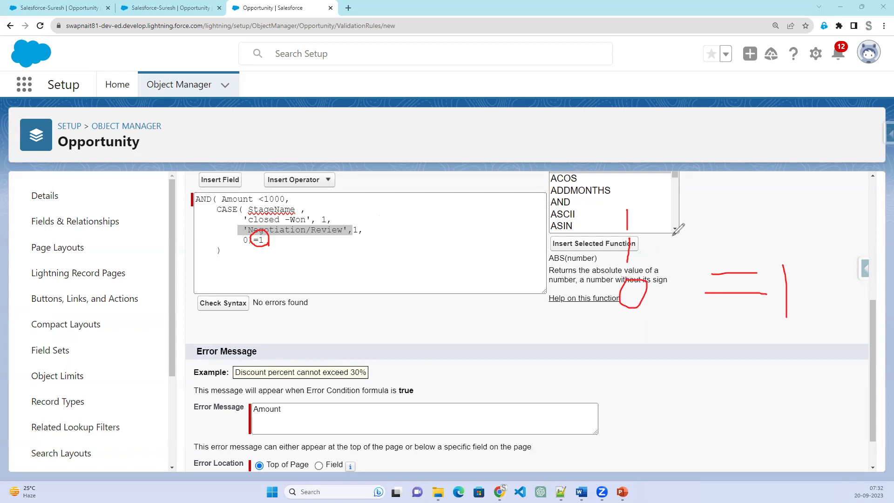
{"action": "mouse_move", "coordinate": [676, 211]}
{"action": "left_mouse_down"}
{"action": "mouse_move", "coordinate": [719, 210]}
{"action": "mouse_move", "coordinate": [762, 243]}
{"action": "mouse_move", "coordinate": [737, 241]}
{"action": "mouse_move", "coordinate": [734, 253]}
{"action": "mouse_move", "coordinate": [755, 259]}
{"action": "left_mouse_up"}
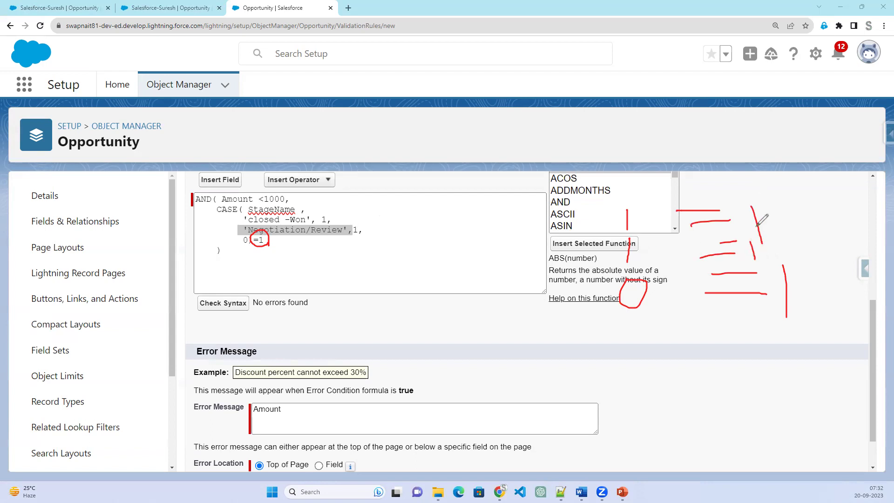
{"action": "left_click_drag", "start_coordinate": [778, 204], "coordinate": [757, 225]}
{"action": "left_click_drag", "start_coordinate": [794, 288], "coordinate": [813, 275]}
{"action": "mouse_move", "coordinate": [216, 207]}
{"action": "left_mouse_down"}
{"action": "mouse_move", "coordinate": [254, 256]}
{"action": "mouse_move", "coordinate": [339, 217]}
{"action": "mouse_move", "coordinate": [265, 203]}
{"action": "mouse_move", "coordinate": [209, 206]}
{"action": "left_mouse_up"}
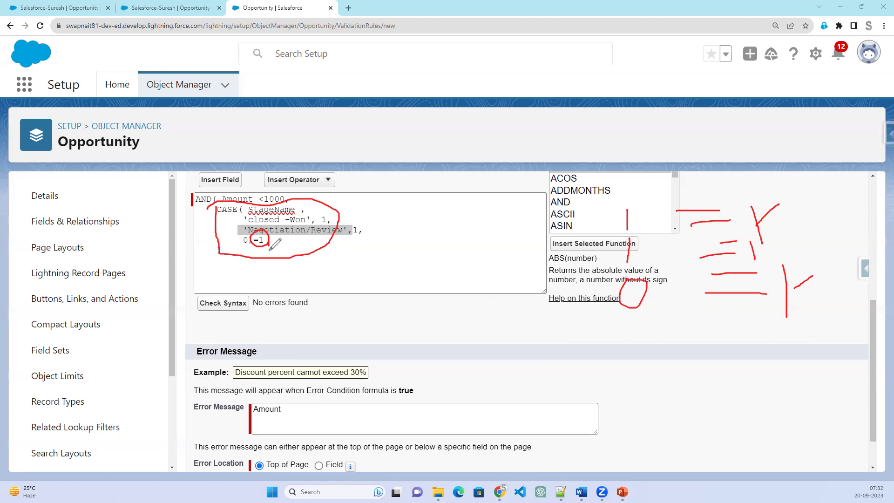
{"action": "left_click_drag", "start_coordinate": [243, 249], "coordinate": [248, 244]}
{"action": "mouse_move", "coordinate": [612, 237]}
{"action": "left_mouse_down"}
{"action": "mouse_move", "coordinate": [614, 269]}
{"action": "mouse_move", "coordinate": [773, 272]}
{"action": "mouse_move", "coordinate": [782, 235]}
{"action": "mouse_move", "coordinate": [668, 226]}
{"action": "mouse_move", "coordinate": [613, 236]}
{"action": "left_mouse_up"}
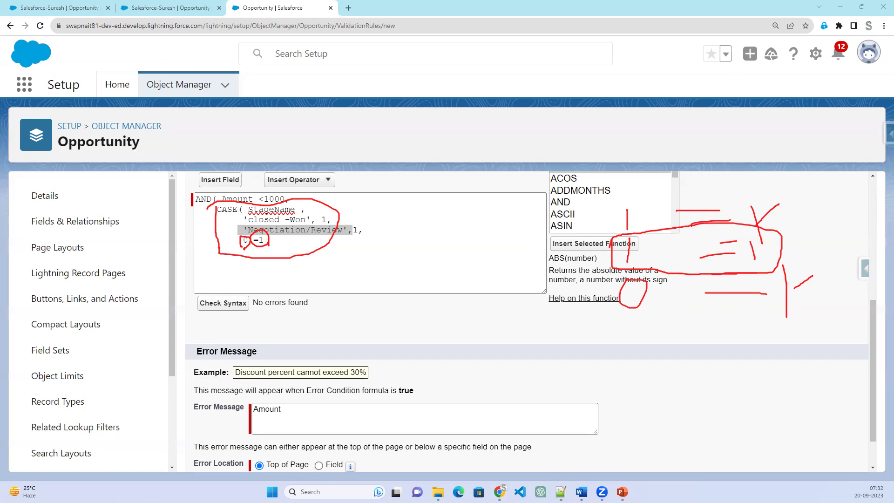
Finish the error message as 'Amount should be greater than 1000' and save Amount_Validation.
{"action": "key", "text": "Escape"}
{"action": "left_click", "coordinate": [294, 410]}
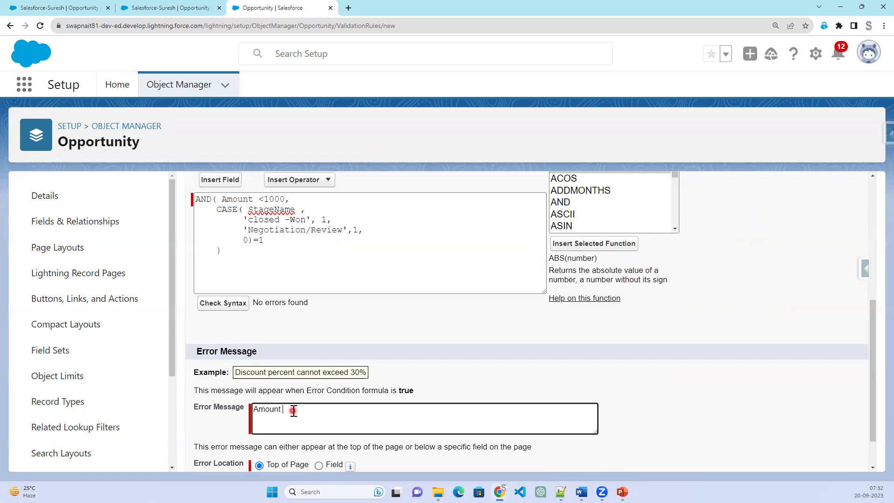
{"action": "type", "text": "should be greater than 1000"}
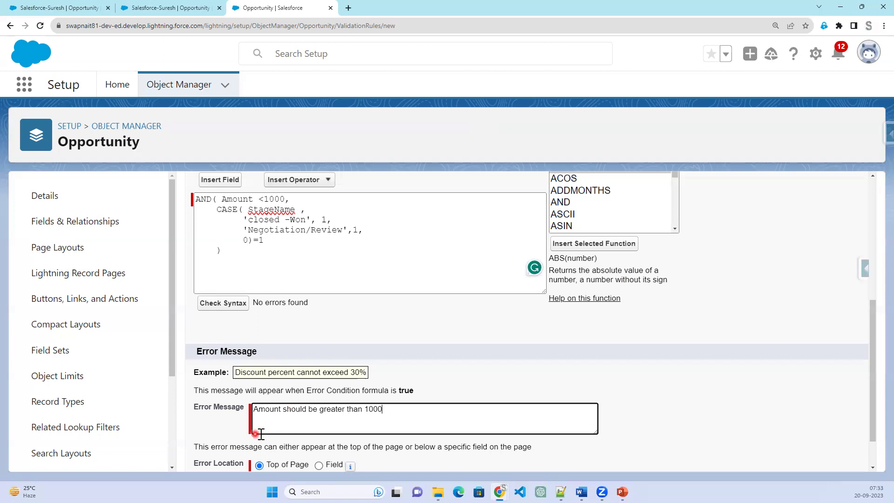
{"action": "scroll", "coordinate": [324, 426], "scroll_direction": "down", "scroll_amount": 1}
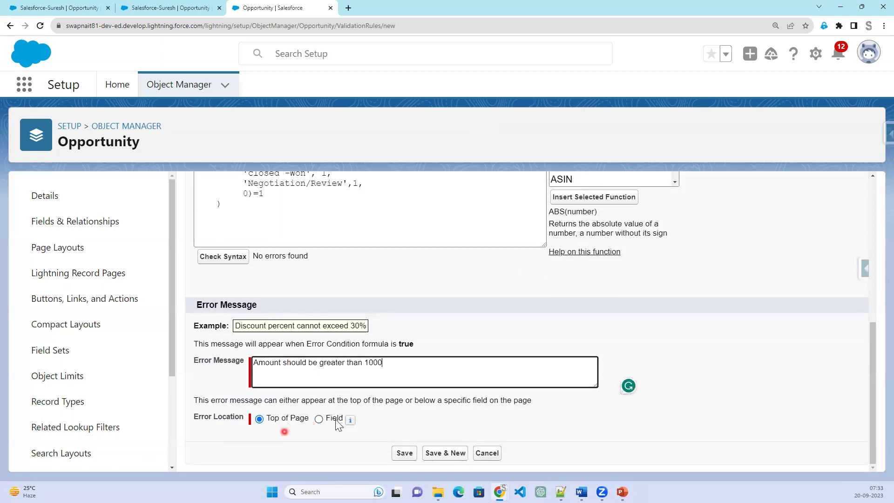
{"action": "left_click", "coordinate": [409, 458]}
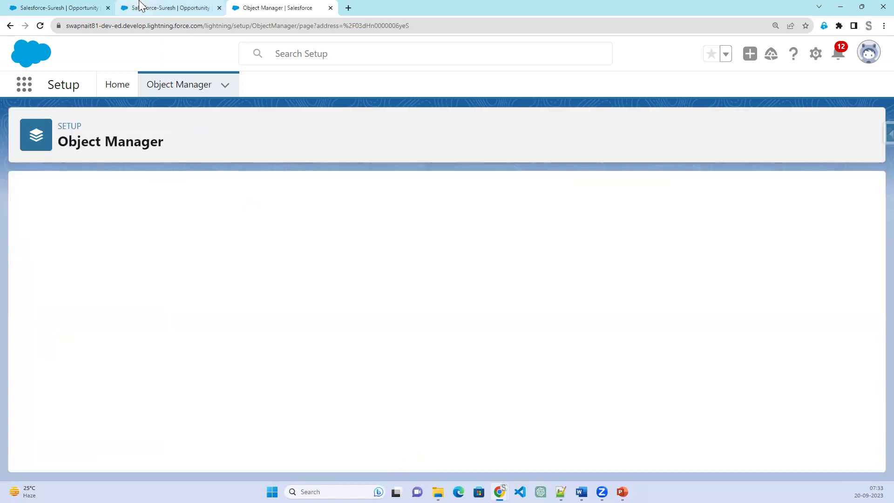
Open Dell-Opportunity from Recently Viewed and save its Stage as Negotiation/Review.
{"action": "left_click", "coordinate": [147, 9]}
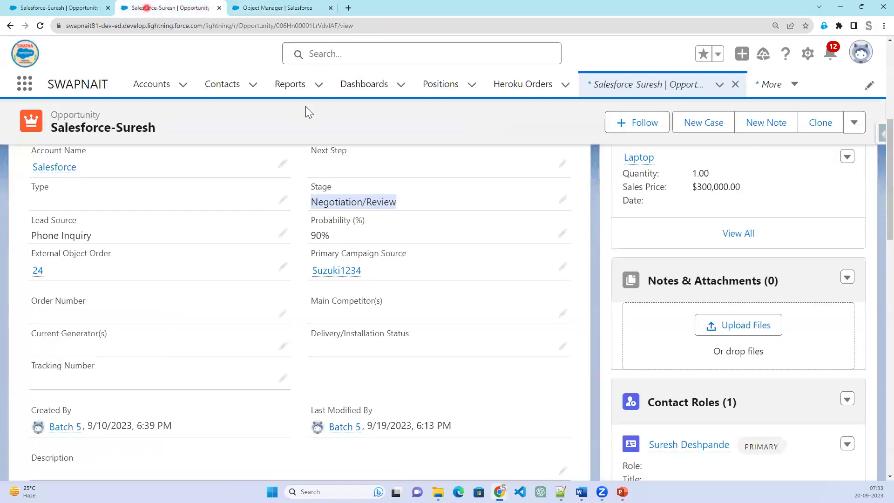
{"action": "scroll", "coordinate": [574, 299], "scroll_direction": "up", "scroll_amount": 10}
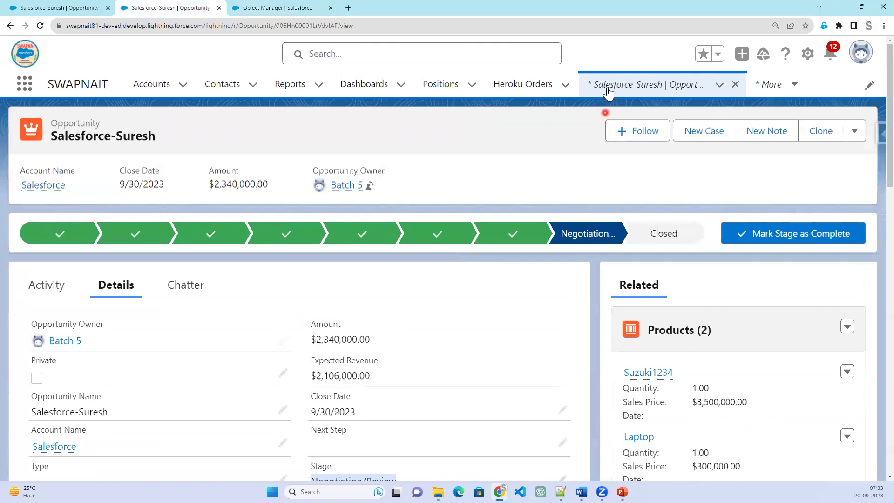
{"action": "left_click", "coordinate": [604, 88]}
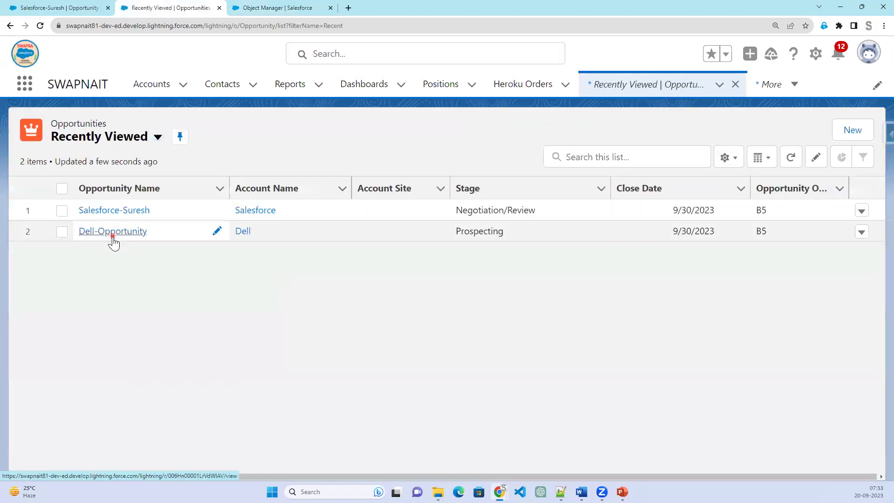
{"action": "left_click", "coordinate": [112, 235]}
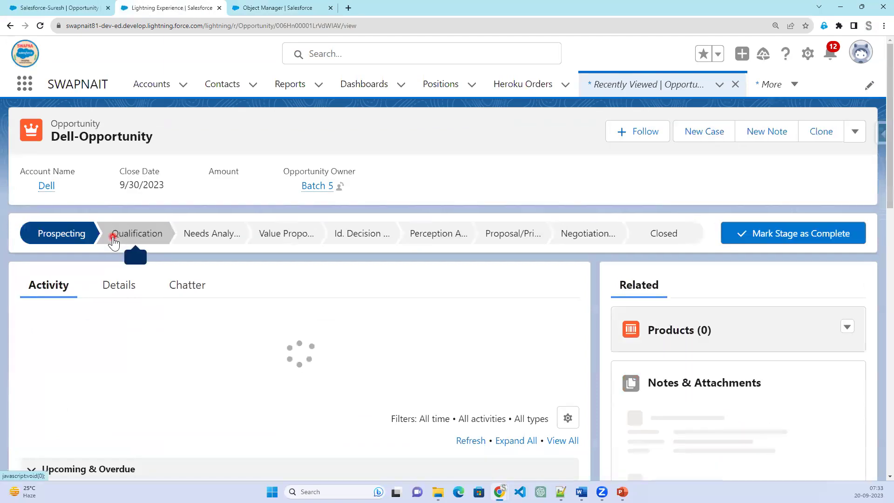
{"action": "left_click", "coordinate": [117, 285]}
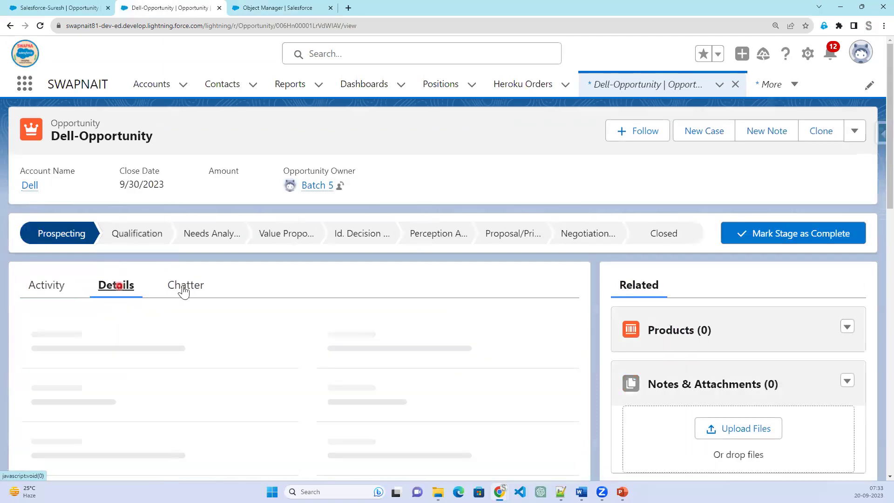
{"action": "left_click", "coordinate": [499, 364]}
{"action": "scroll", "coordinate": [499, 364], "scroll_direction": "down", "scroll_amount": 2}
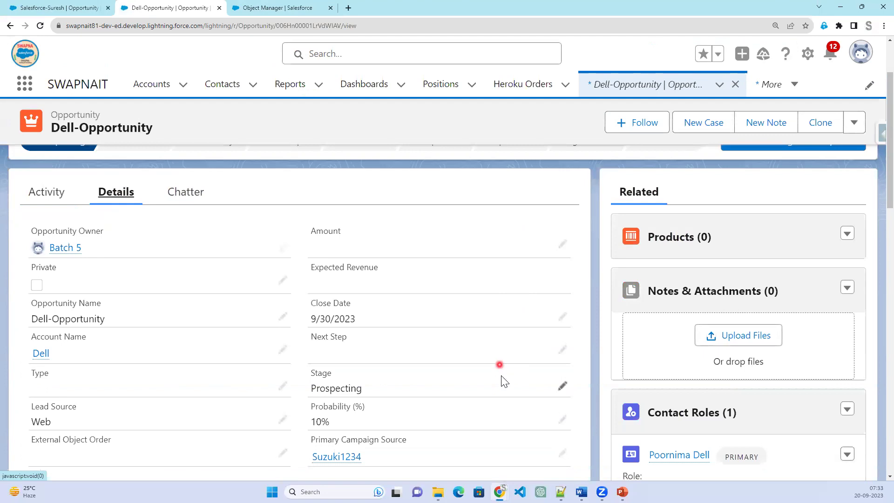
{"action": "left_click", "coordinate": [563, 387]}
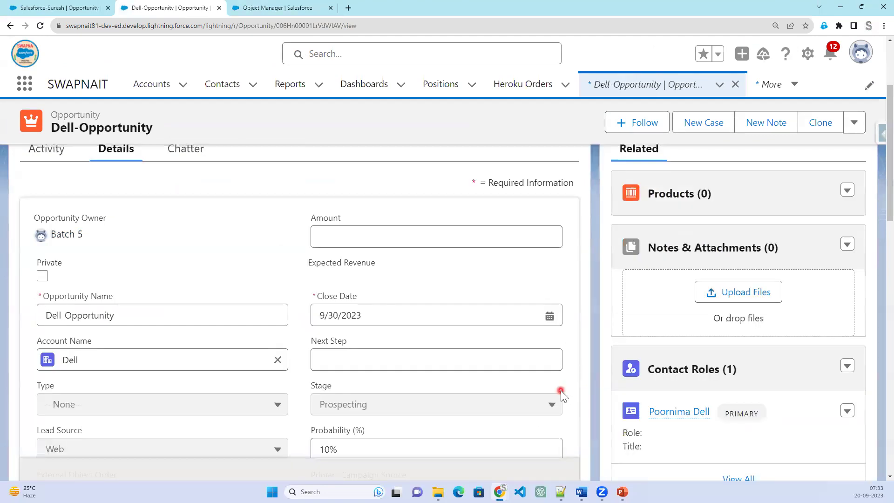
{"action": "left_click", "coordinate": [455, 405]}
{"action": "scroll", "coordinate": [435, 363], "scroll_direction": "down", "scroll_amount": 2}
{"action": "left_click", "coordinate": [433, 363]}
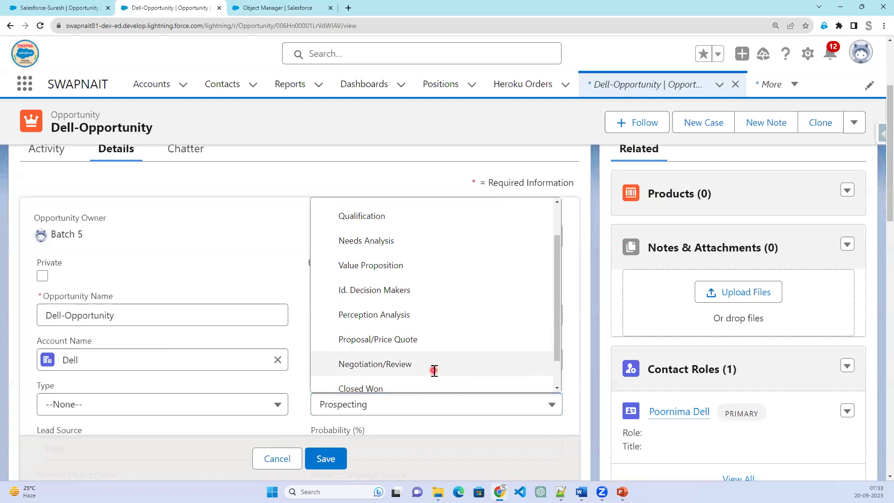
{"action": "left_click", "coordinate": [330, 459]}
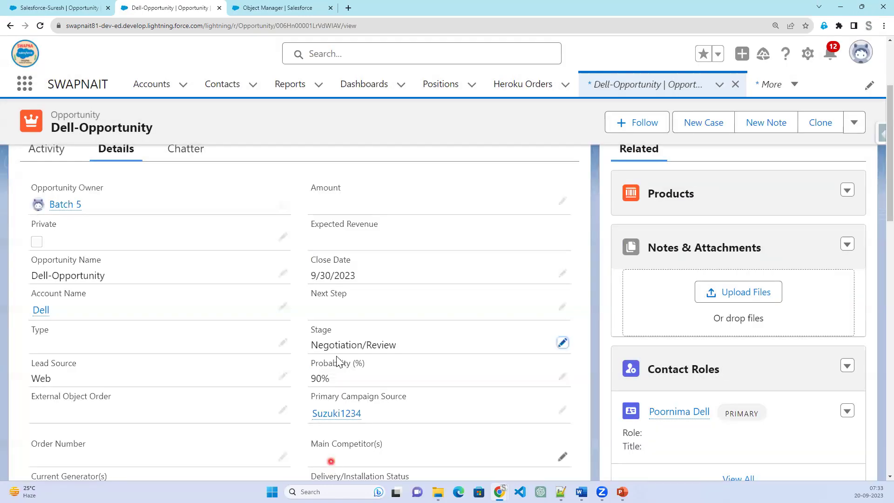
Change Dell-Opportunity's Stage to Closed Won and save.
{"action": "left_click", "coordinate": [562, 342]}
{"action": "left_click", "coordinate": [505, 359]}
{"action": "scroll", "coordinate": [410, 316], "scroll_direction": "down", "scroll_amount": 2}
{"action": "left_click", "coordinate": [392, 311]}
{"action": "left_click", "coordinate": [330, 460]}
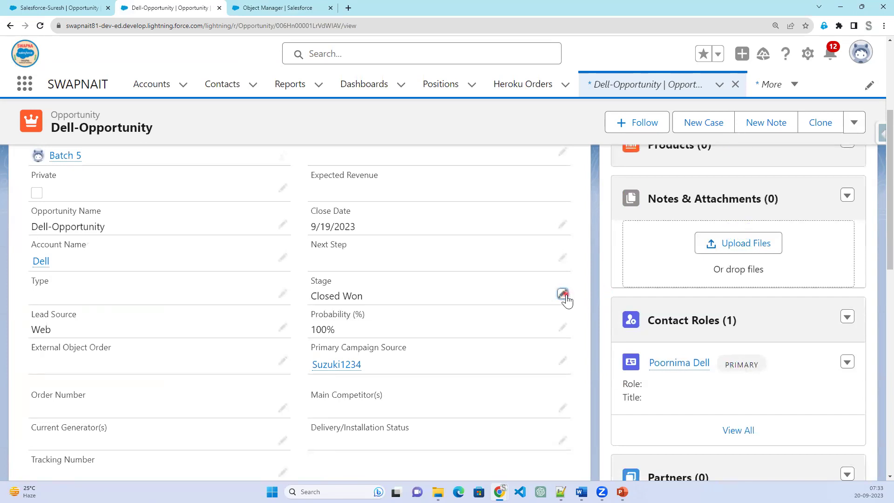
Set the Stage to Value Proposition, save, and return to the validation rule tab.
{"action": "left_click", "coordinate": [562, 294]}
{"action": "left_click", "coordinate": [513, 309]}
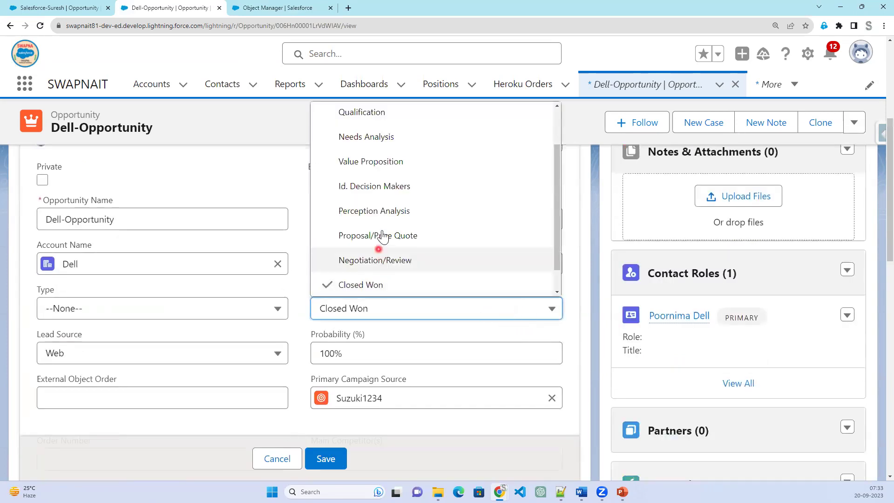
{"action": "left_click", "coordinate": [391, 162]}
{"action": "left_click", "coordinate": [326, 459]}
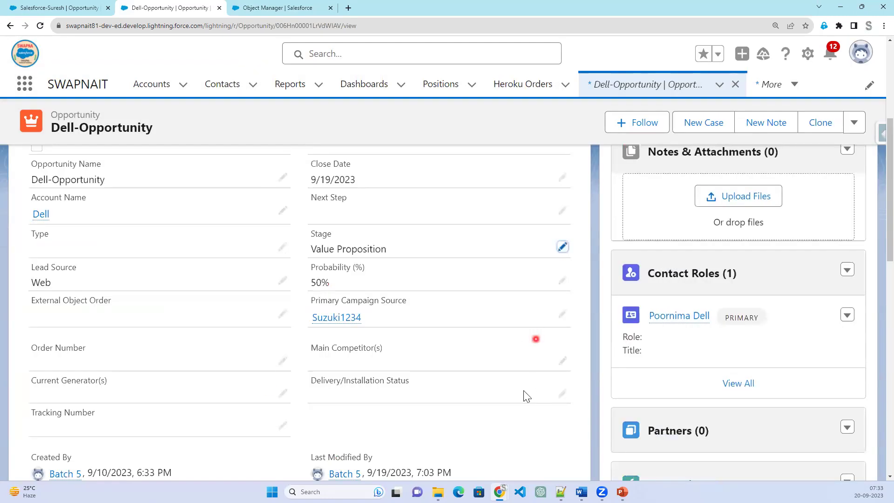
{"action": "left_click", "coordinate": [278, 8]}
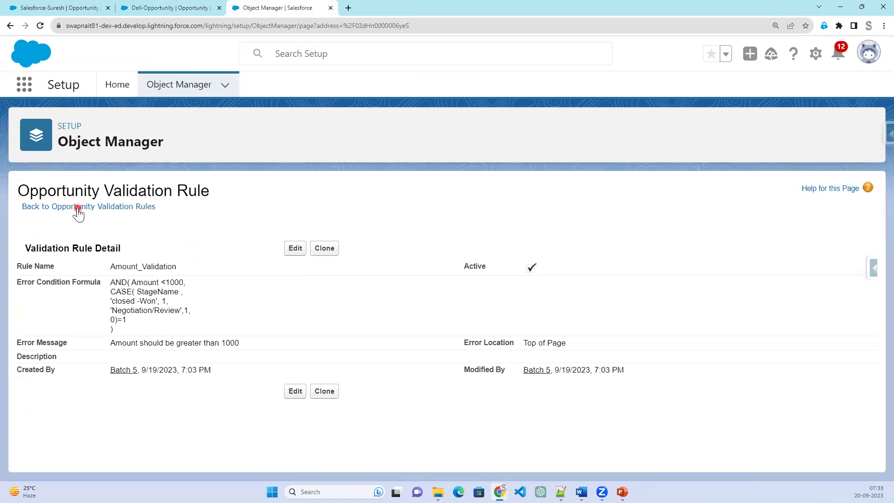
Set Dell-Opportunity's Amount to 34, correcting the accidental 3434 entry, and save.
{"action": "left_click", "coordinate": [162, 7]}
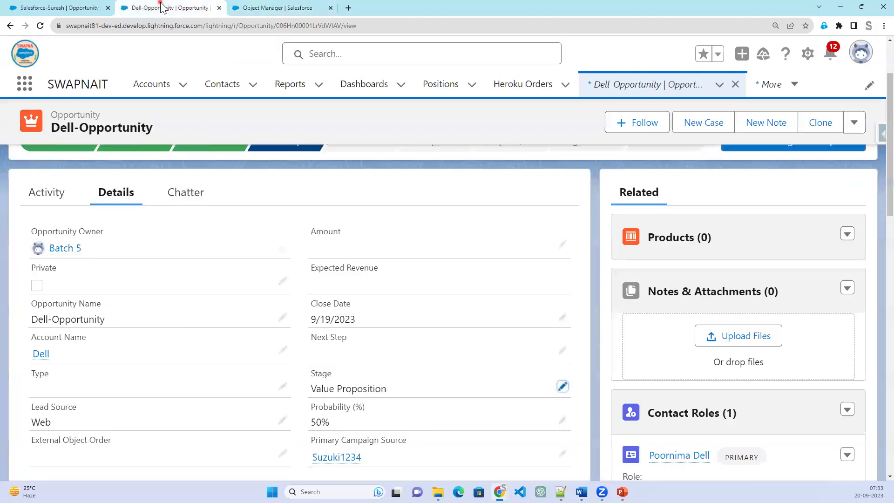
{"action": "left_click", "coordinate": [303, 8]}
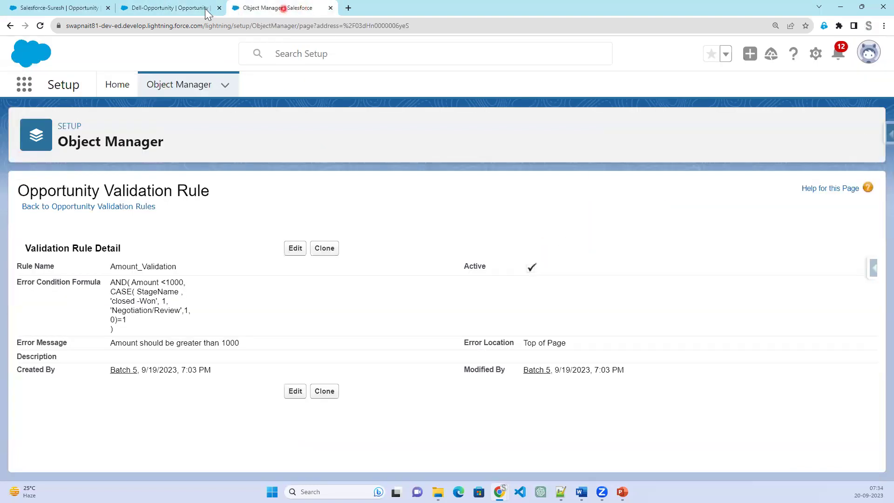
{"action": "left_click", "coordinate": [150, 8]}
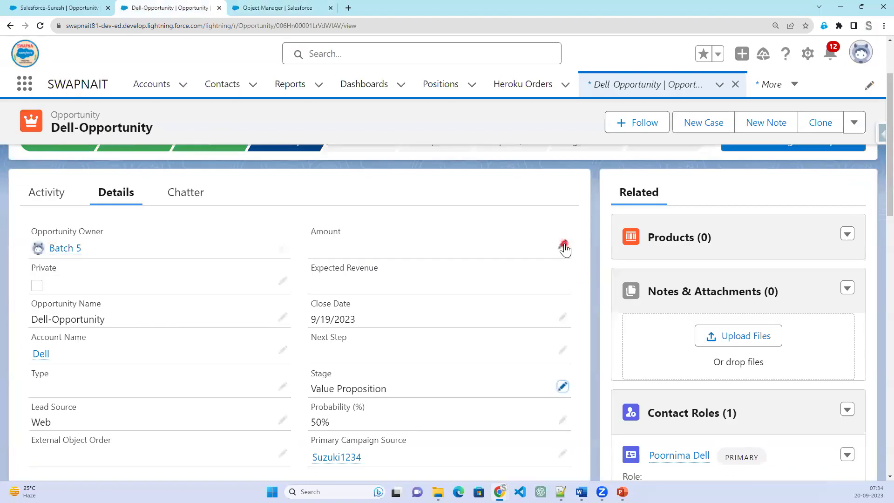
{"action": "left_click", "coordinate": [563, 245]}
{"action": "type", "text": "34"}
{"action": "left_click", "coordinate": [342, 459]}
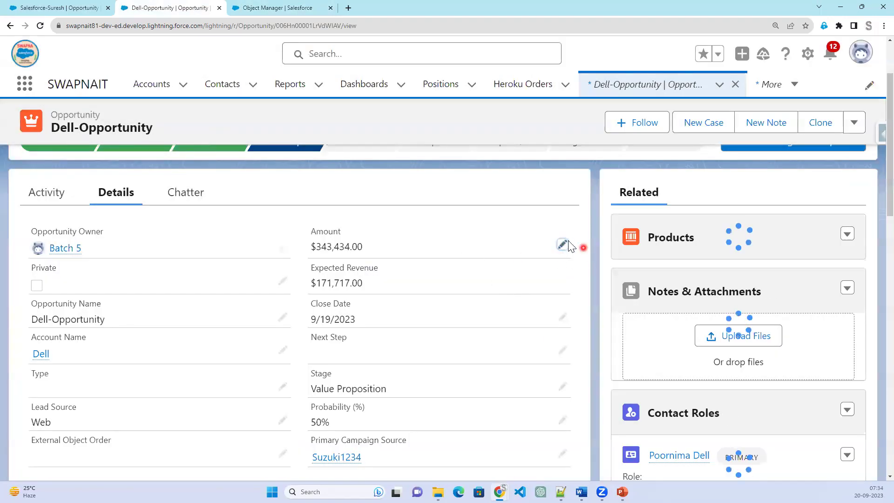
{"action": "left_click", "coordinate": [563, 244]}
{"action": "left_click_drag", "start_coordinate": [367, 275], "coordinate": [332, 285]}
{"action": "key", "text": "BackSpace"}
{"action": "left_click", "coordinate": [328, 458]}
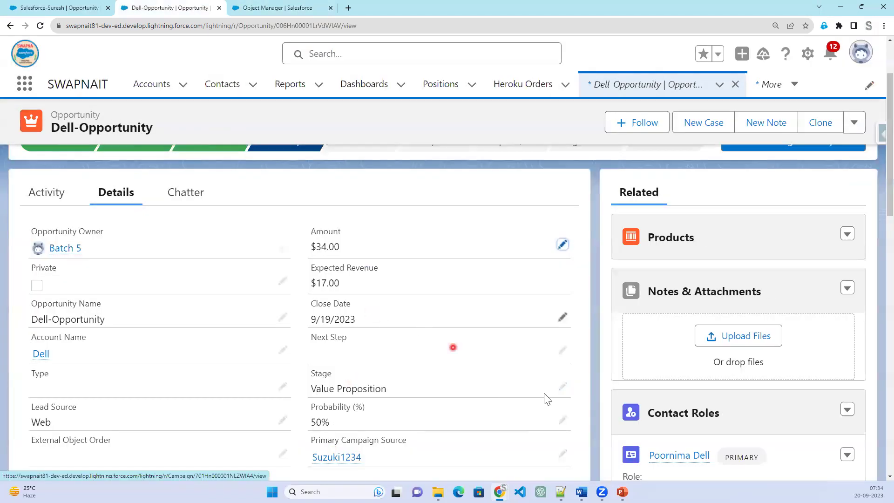
Change the Stage to Closed Won and save, then check the rule tab and return.
{"action": "left_click", "coordinate": [562, 386]}
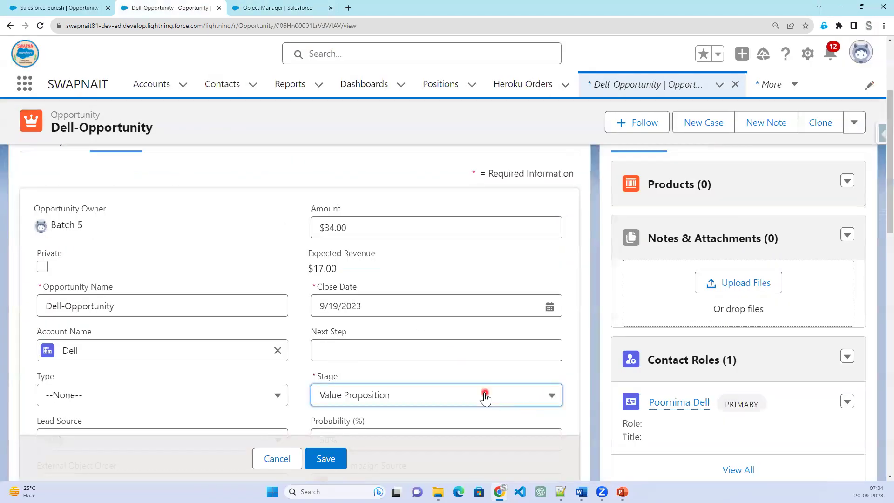
{"action": "left_click", "coordinate": [440, 261]}
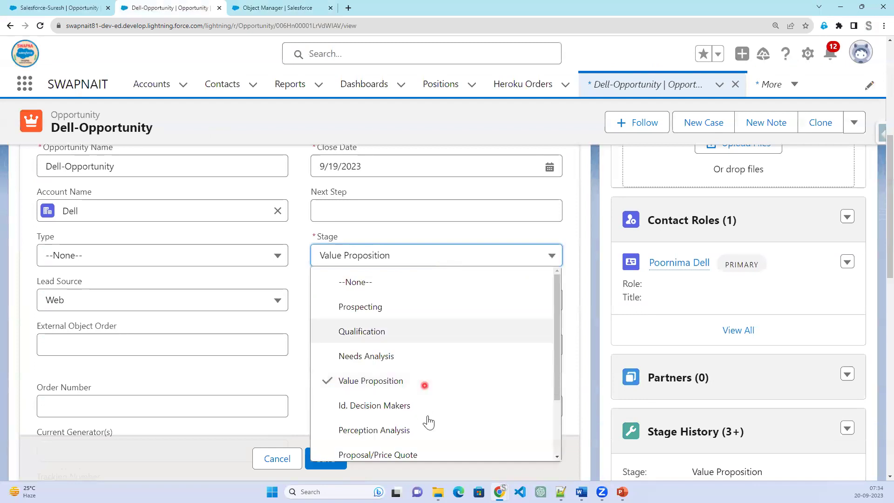
{"action": "scroll", "coordinate": [424, 419], "scroll_direction": "down", "scroll_amount": 2}
{"action": "left_click", "coordinate": [404, 431]}
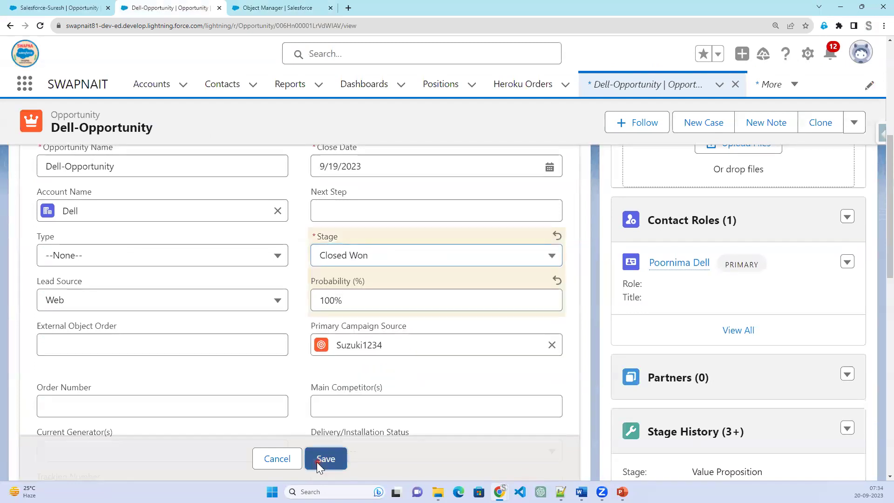
{"action": "left_click", "coordinate": [317, 461]}
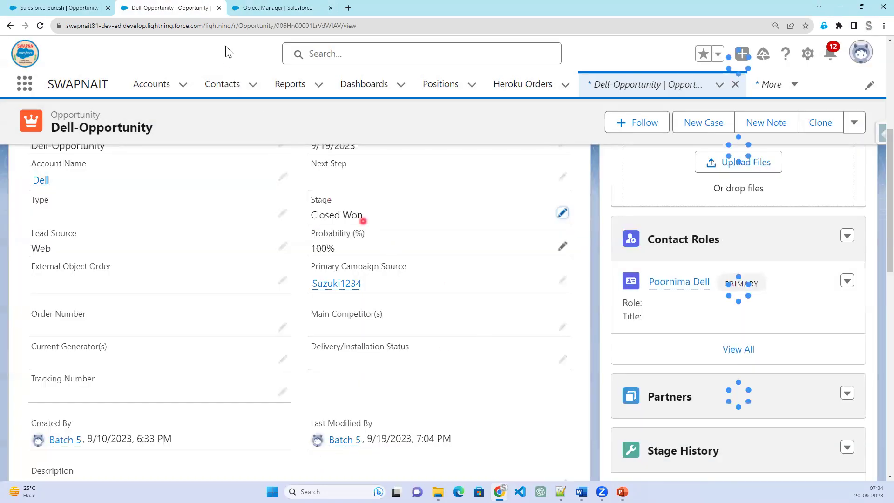
{"action": "left_click", "coordinate": [266, 10]}
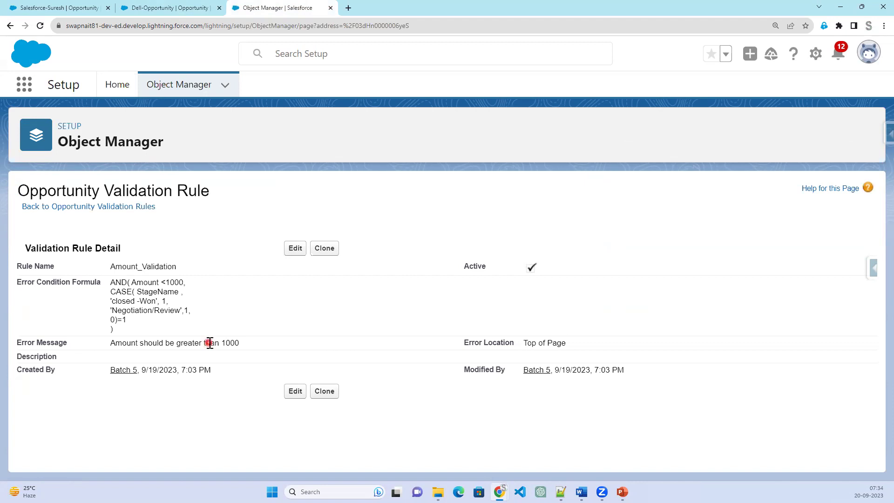
{"action": "left_click", "coordinate": [193, 9]}
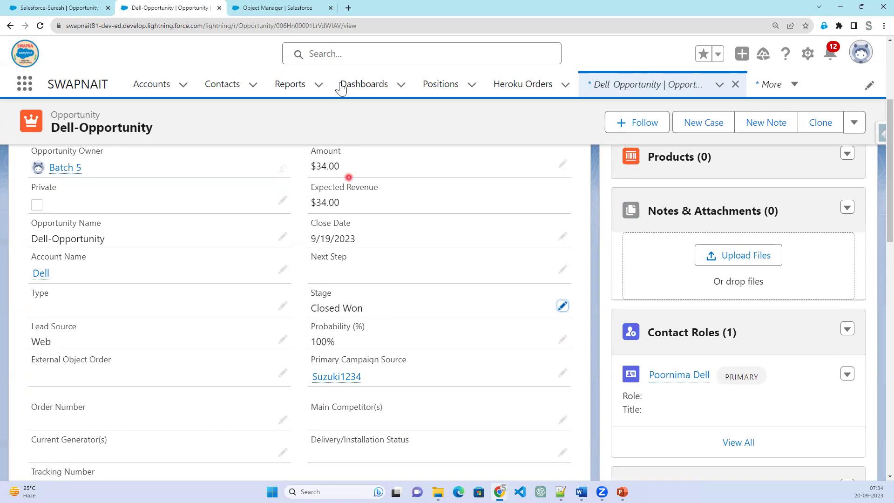
Raise the Amount to 346767 by appending 6767 and save.
{"action": "left_click", "coordinate": [564, 166]}
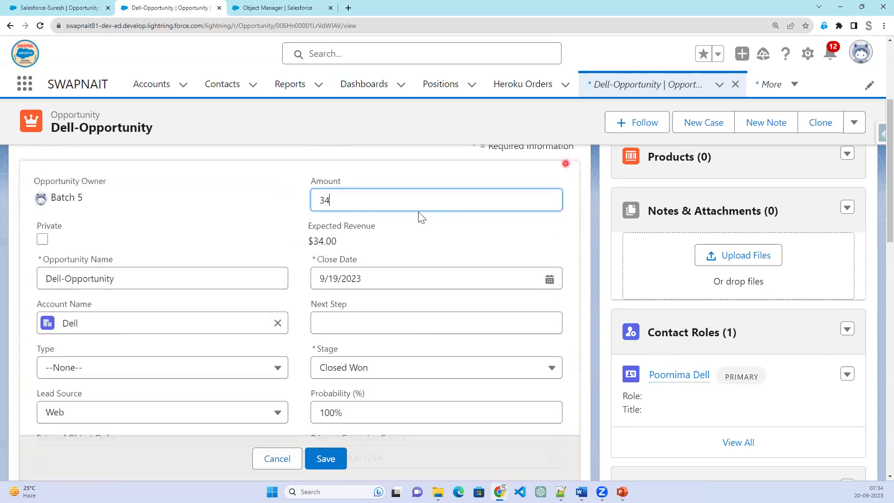
{"action": "type", "text": "6767"}
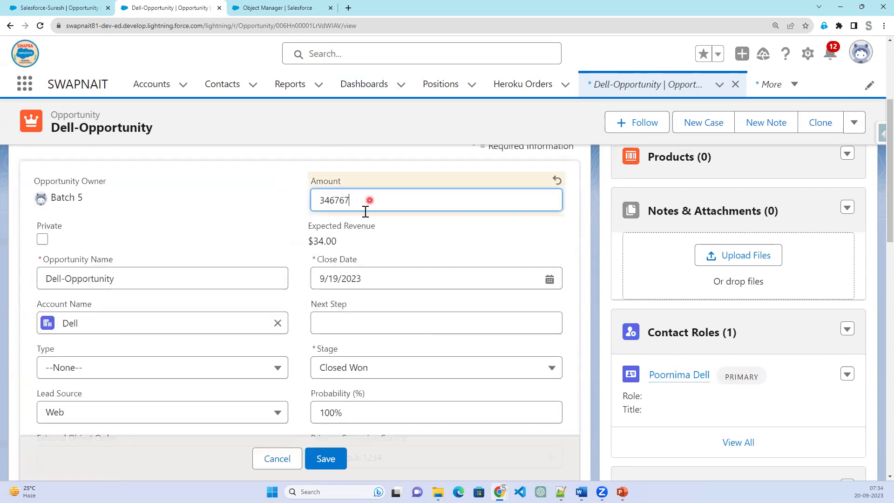
{"action": "left_click", "coordinate": [316, 459]}
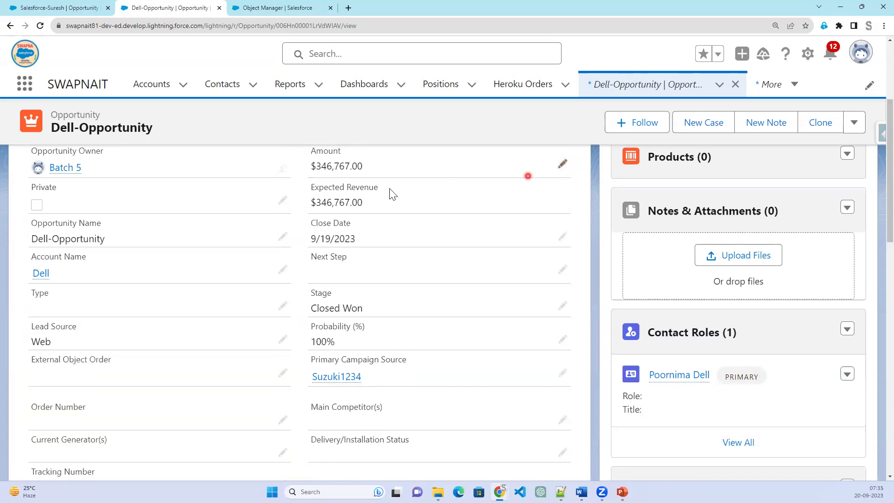
Restore the Amount to 34 and go back to the Amount_Validation rule details.
{"action": "left_click", "coordinate": [563, 165]}
{"action": "left_click_drag", "start_coordinate": [332, 201], "coordinate": [386, 207]}
{"action": "key", "text": "BackSpace"}
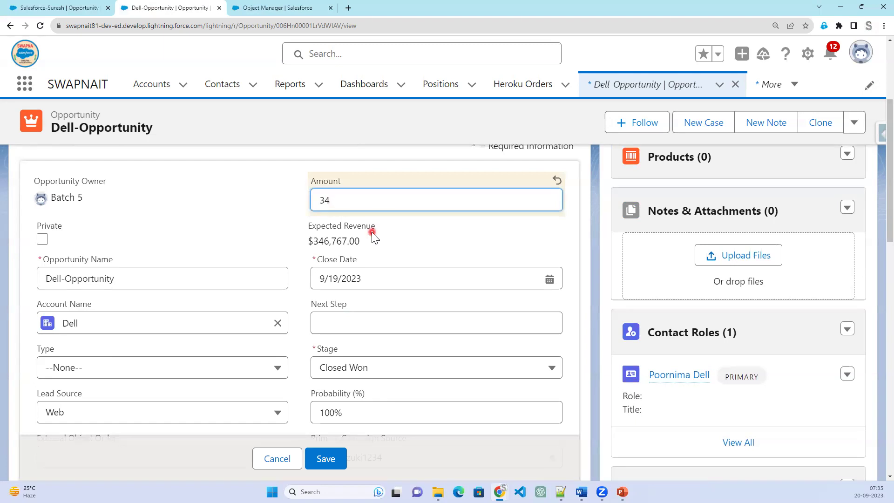
{"action": "left_click", "coordinate": [331, 459]}
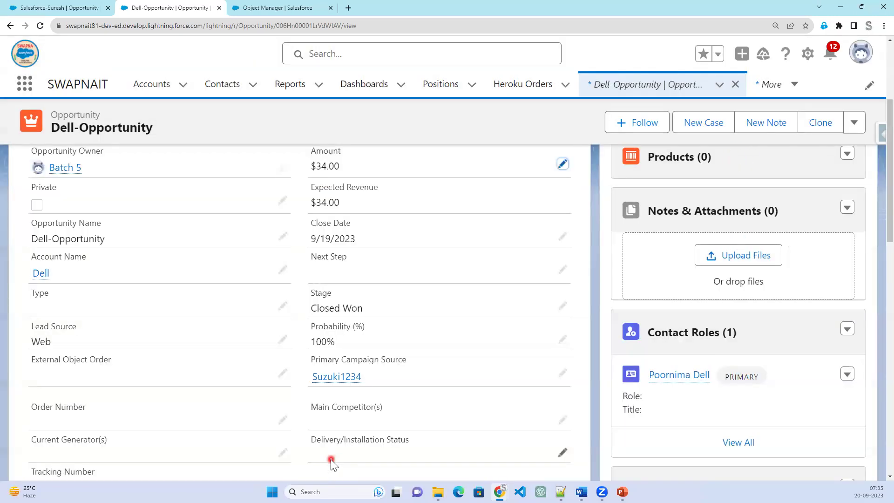
{"action": "left_click", "coordinate": [251, 8]}
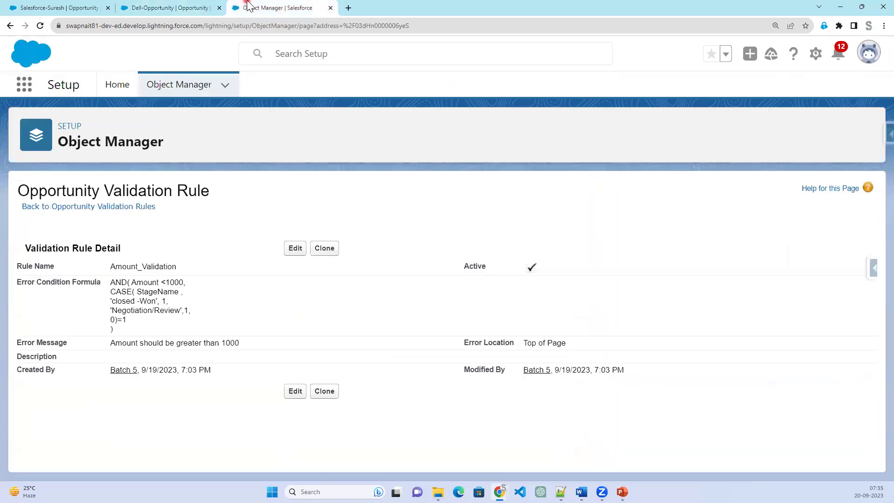
Edit the rule and replace the single quotes around 'closed -Won' with double quotes.
{"action": "left_click", "coordinate": [295, 248]}
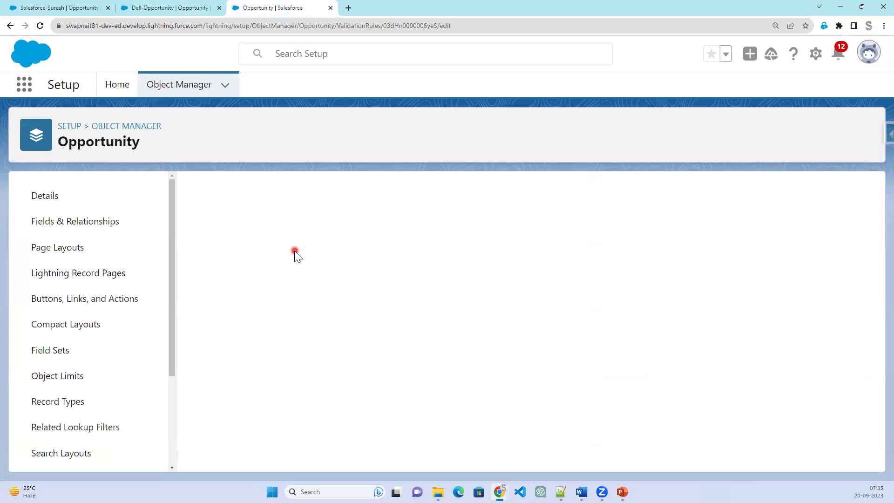
{"action": "scroll", "coordinate": [308, 350], "scroll_direction": "down", "scroll_amount": 3}
{"action": "left_click", "coordinate": [259, 365]}
{"action": "left_click", "coordinate": [248, 336]}
{"action": "left_click", "coordinate": [498, 357]}
{"action": "key", "text": "BackSpace"}
{"action": "type", "text": "\"closed -Won', 1,"}
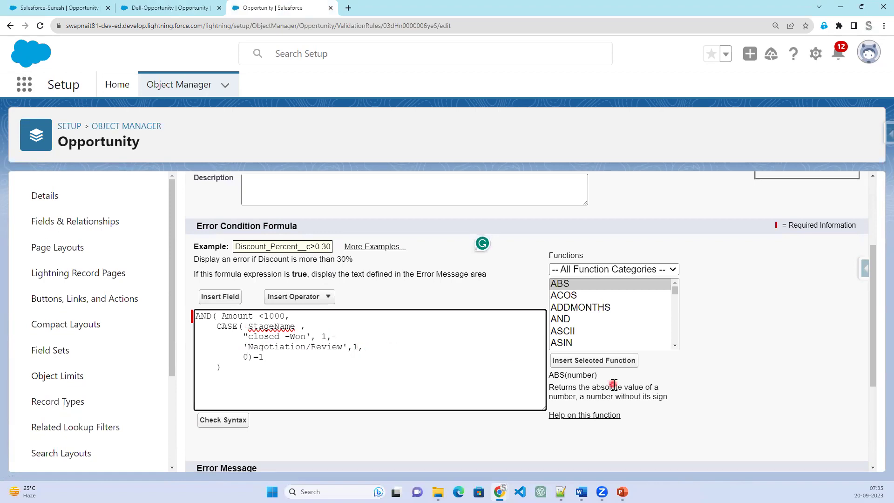
{"action": "type", "text": "\""}
Double-quote "Negotiation/Review" too, pass the syntax check, and save the rule.
{"action": "left_click", "coordinate": [247, 345]}
{"action": "key", "text": "BackSpace"}
{"action": "type", "text": "\""}
{"action": "left_click", "coordinate": [348, 346]}
{"action": "left_click", "coordinate": [217, 423]}
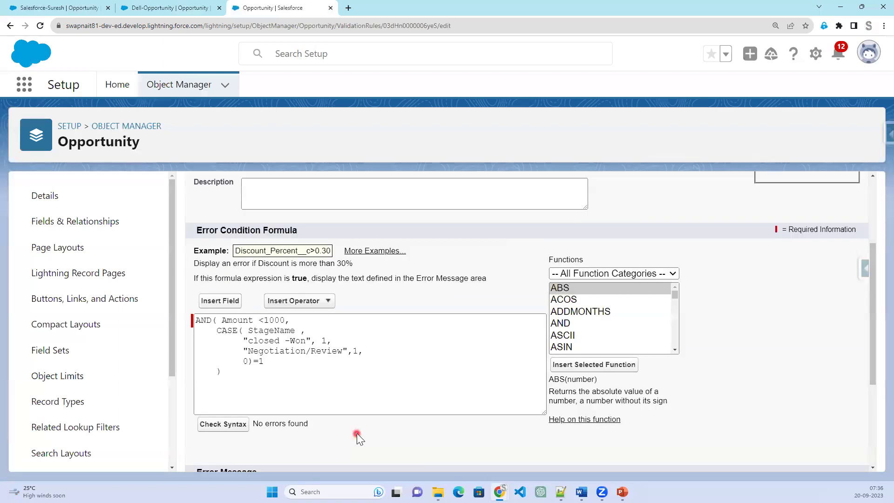
{"action": "scroll", "coordinate": [356, 433], "scroll_direction": "down", "scroll_amount": 3}
{"action": "scroll", "coordinate": [386, 425], "scroll_direction": "down", "scroll_amount": 1}
{"action": "left_click", "coordinate": [404, 453]}
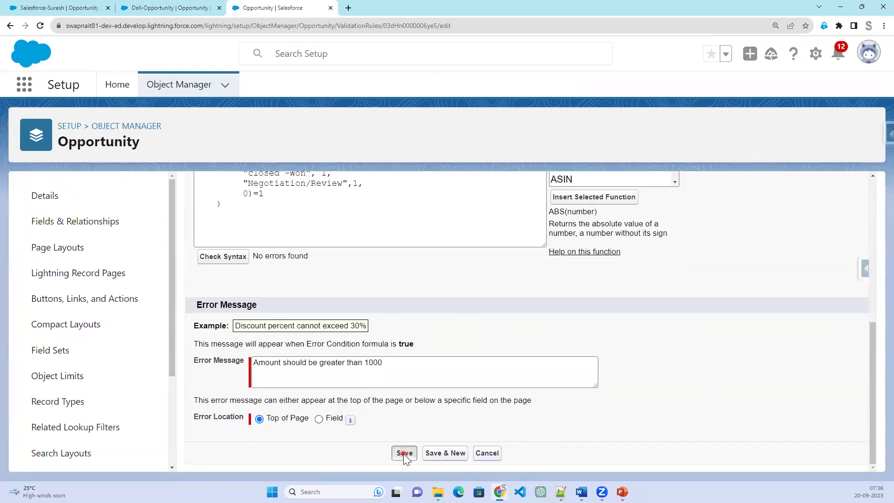
Re-save Dell-Opportunity at $34.00 with Closed Won, then return to the Amount_Validation details.
{"action": "left_click", "coordinate": [185, 11]}
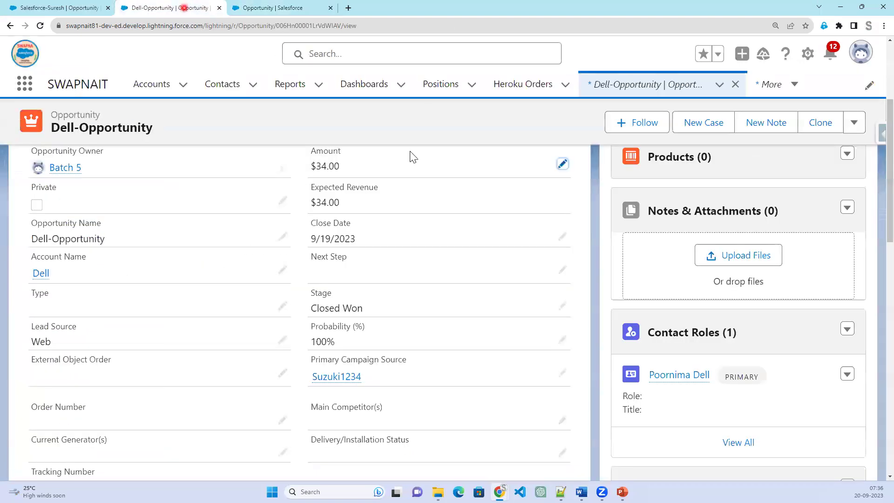
{"action": "left_click", "coordinate": [562, 164]}
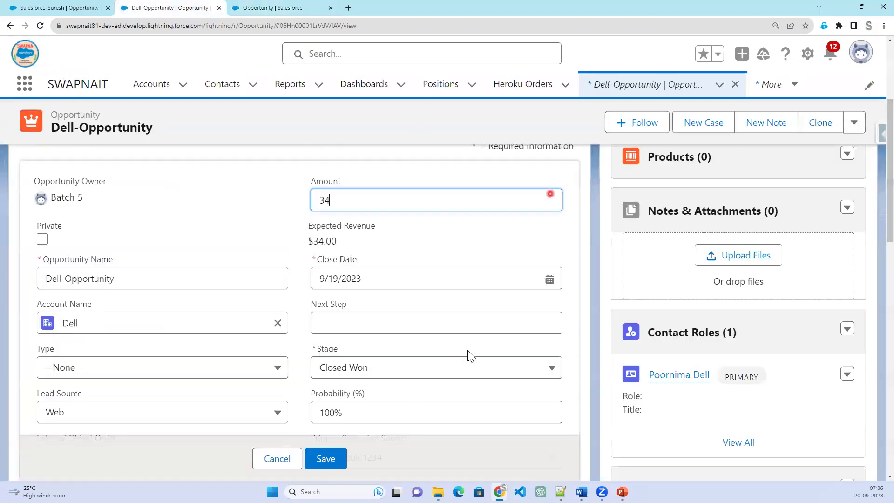
{"action": "left_click", "coordinate": [333, 457]}
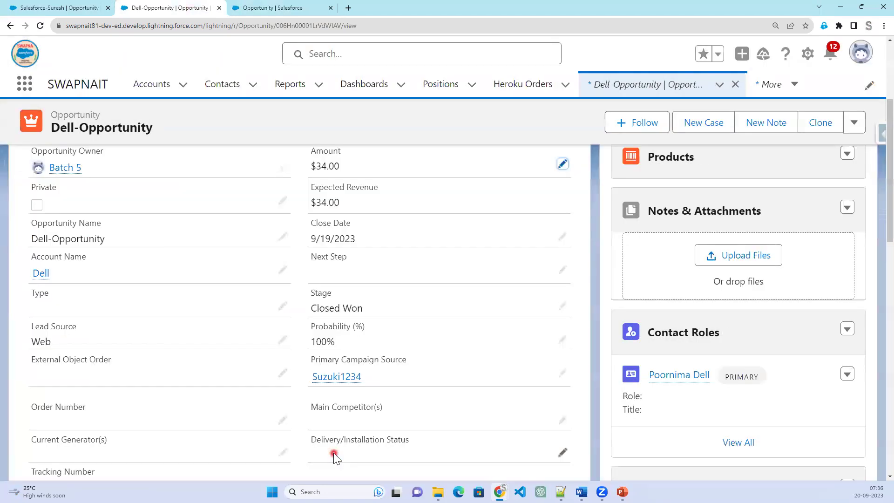
{"action": "left_click", "coordinate": [275, 8]}
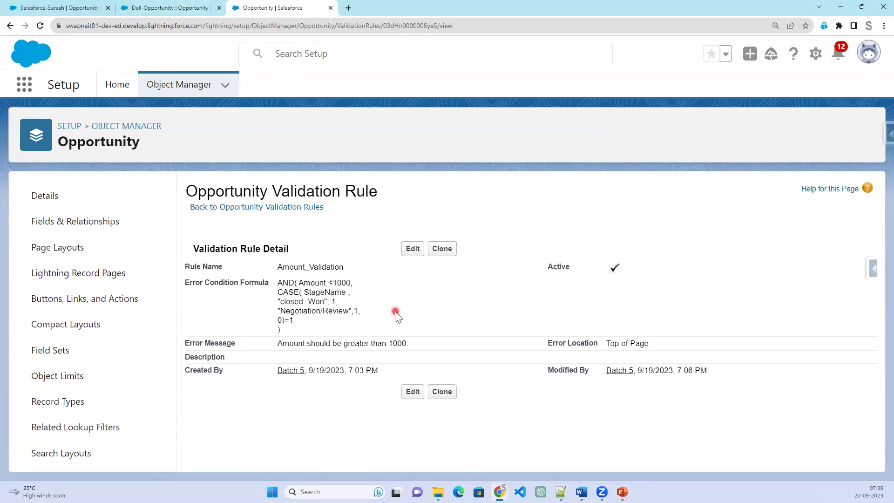
Open Amount_Validation in edit mode and copy the entire error condition formula.
{"action": "left_click", "coordinate": [410, 249]}
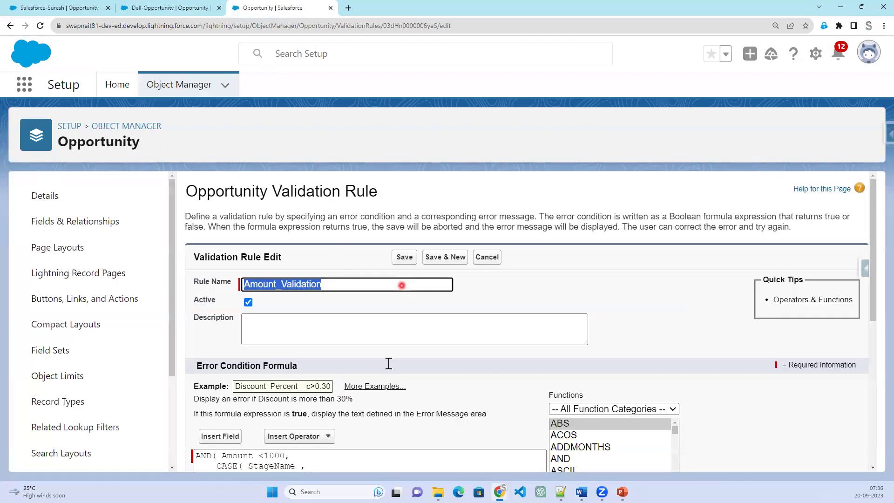
{"action": "scroll", "coordinate": [385, 367], "scroll_direction": "down", "scroll_amount": 4}
{"action": "left_click", "coordinate": [220, 335]}
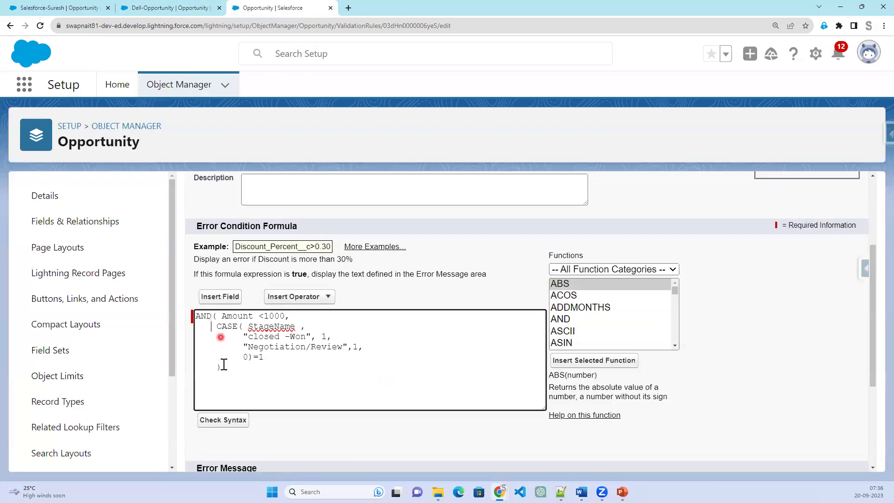
{"action": "left_click_drag", "start_coordinate": [222, 369], "coordinate": [192, 308]}
{"action": "right_click", "coordinate": [216, 329]}
{"action": "left_click", "coordinate": [236, 207]}
{"action": "left_click", "coordinate": [560, 492]}
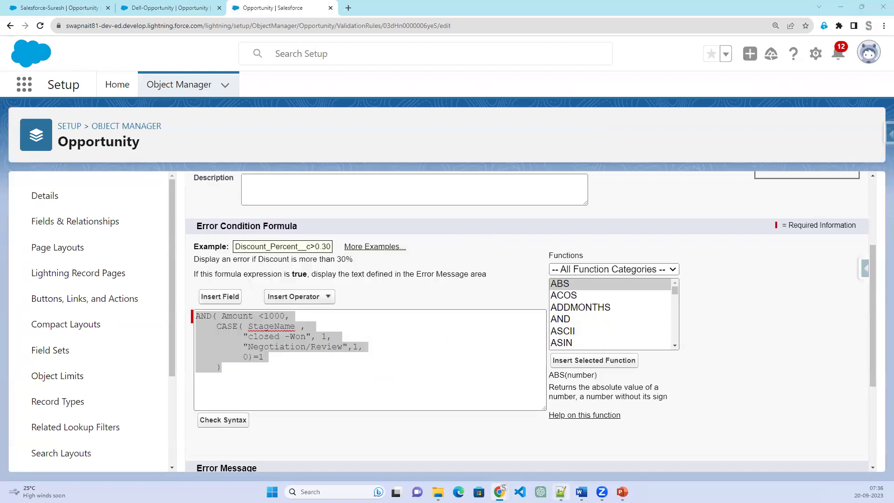
Paste the formula below the task text in Notepad++, then select the formula's CASE block.
{"action": "left_click", "coordinate": [278, 231]}
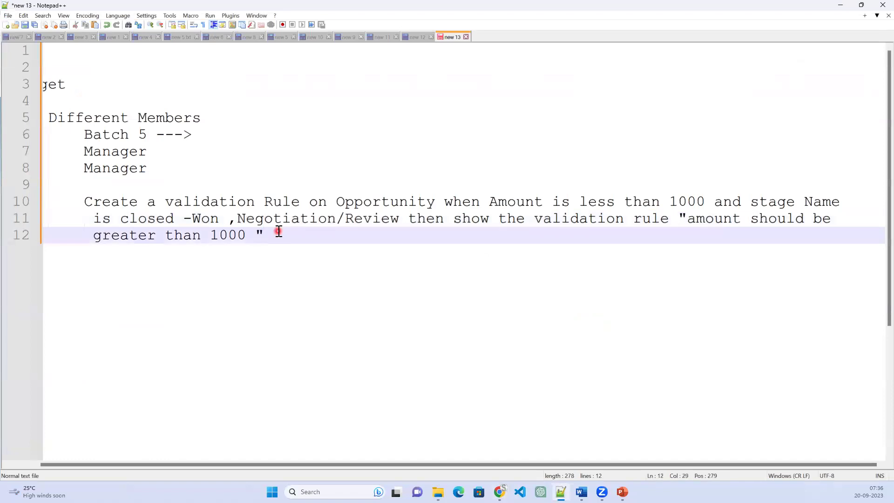
{"action": "key", "text": "Return"}
{"action": "key", "text": "Return"}
{"action": "key", "text": "Return"}
{"action": "key", "text": "ctrl+v"}
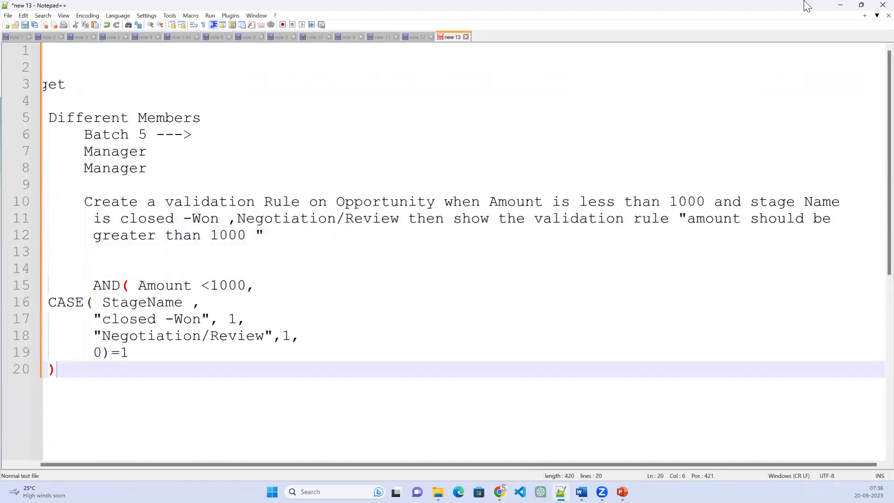
{"action": "left_click_drag", "start_coordinate": [807, 7], "coordinate": [808, 30]}
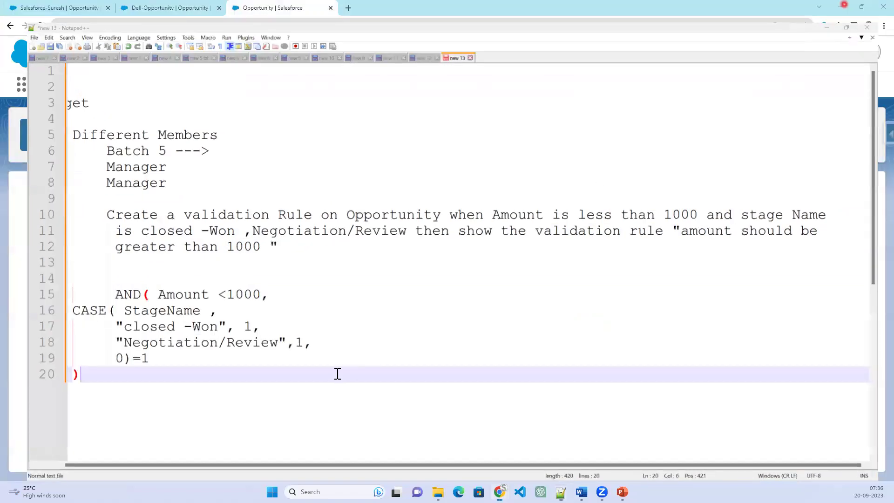
{"action": "left_click_drag", "start_coordinate": [264, 357], "coordinate": [214, 331]}
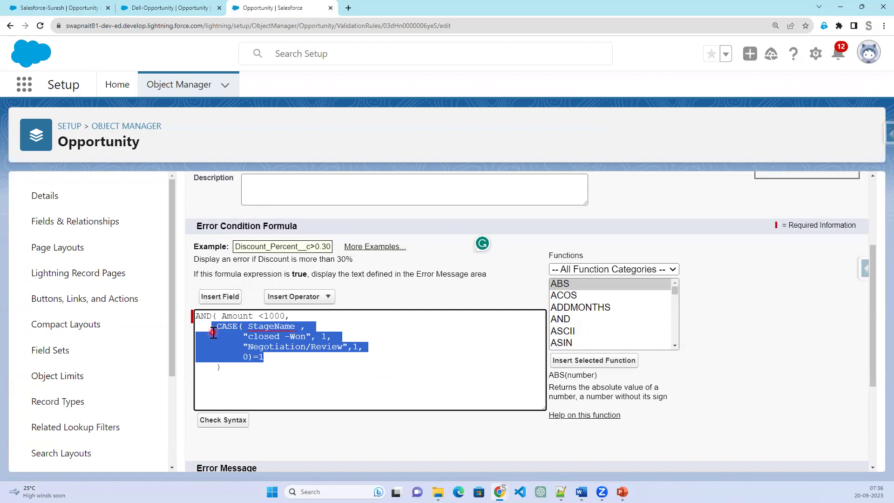
Delete the CASE block and insert the ISPICKVAL function into the formula.
{"action": "key", "text": "Delete"}
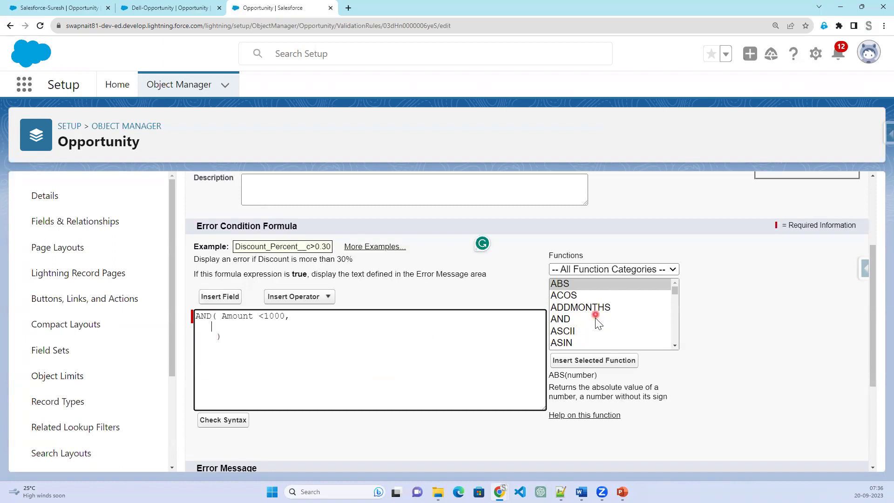
{"action": "scroll", "coordinate": [596, 326], "scroll_direction": "down", "scroll_amount": 4}
{"action": "scroll", "coordinate": [597, 330], "scroll_direction": "down", "scroll_amount": 5}
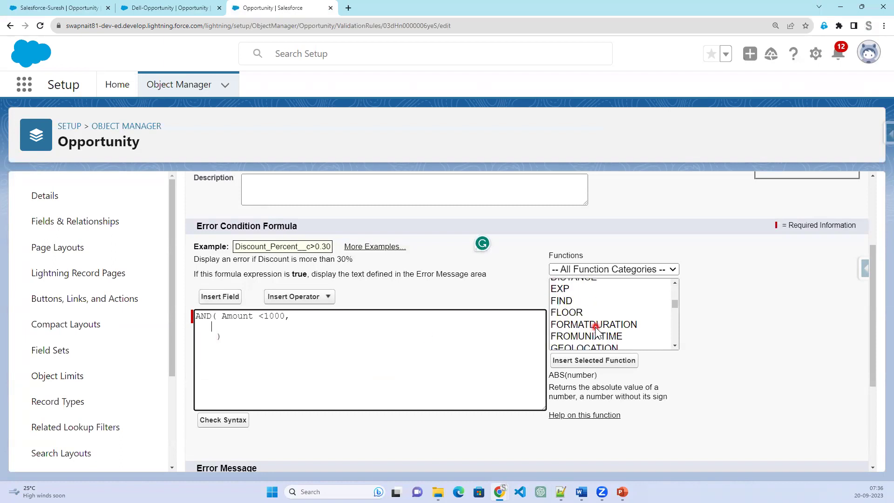
{"action": "scroll", "coordinate": [595, 328], "scroll_direction": "down", "scroll_amount": 4}
{"action": "scroll", "coordinate": [592, 320], "scroll_direction": "down", "scroll_amount": 2}
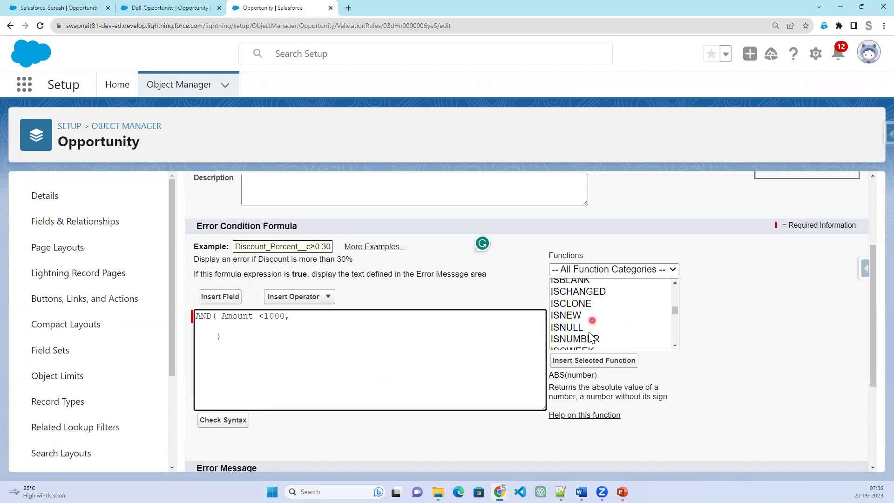
{"action": "scroll", "coordinate": [589, 332], "scroll_direction": "down", "scroll_amount": 2}
{"action": "left_click", "coordinate": [590, 331]}
{"action": "left_click", "coordinate": [593, 360]}
Replace ISPICKVAL's picklist_field placeholder with the StageName field, then return to Dell-Opportunity.
{"action": "left_click", "coordinate": [349, 336]}
{"action": "double_click", "coordinate": [316, 325]}
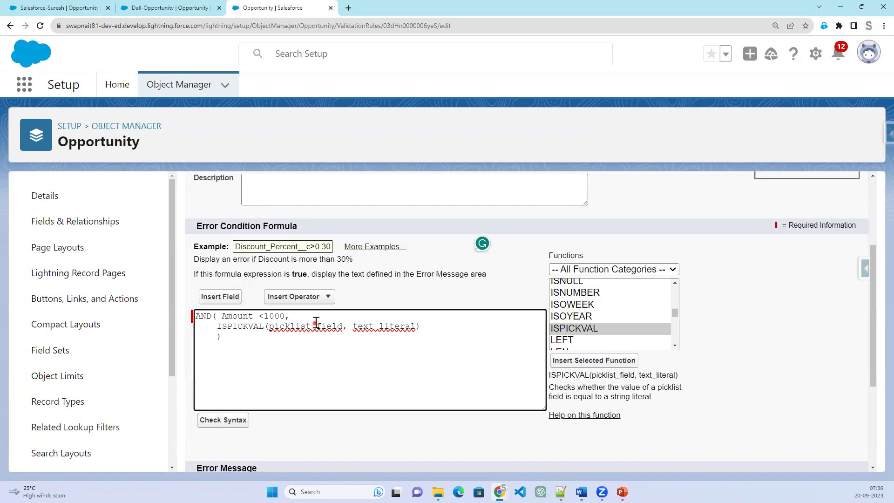
{"action": "key", "text": "BackSpace"}
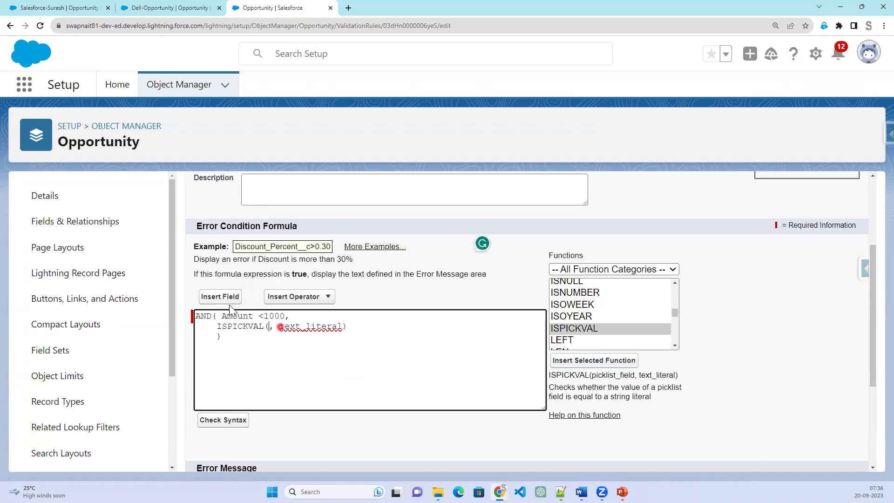
{"action": "left_click", "coordinate": [229, 296]}
{"action": "scroll", "coordinate": [400, 330], "scroll_direction": "down", "scroll_amount": 5}
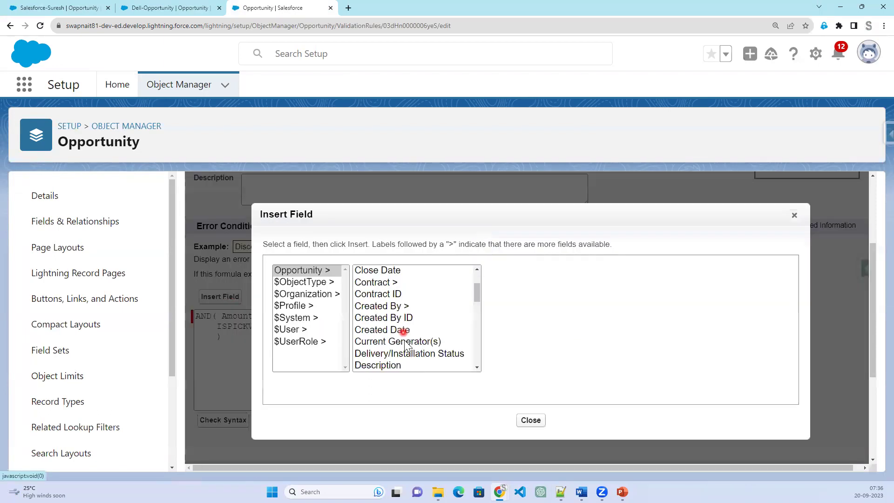
{"action": "scroll", "coordinate": [405, 347], "scroll_direction": "down", "scroll_amount": 2}
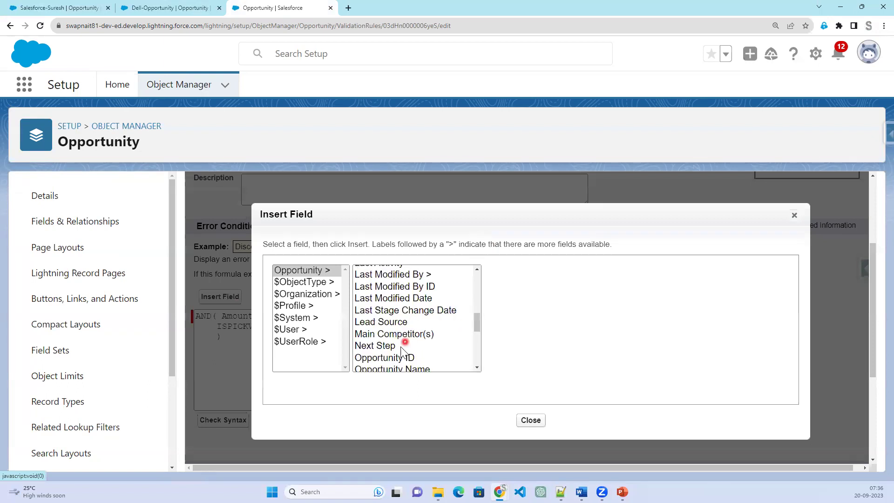
{"action": "scroll", "coordinate": [400, 354], "scroll_direction": "down", "scroll_amount": 4}
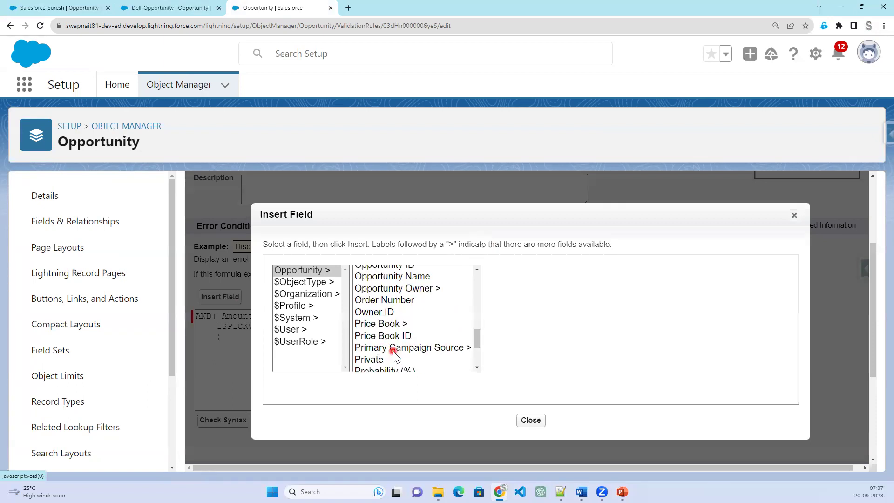
{"action": "scroll", "coordinate": [393, 353], "scroll_direction": "down", "scroll_amount": 2}
{"action": "left_click", "coordinate": [392, 360]}
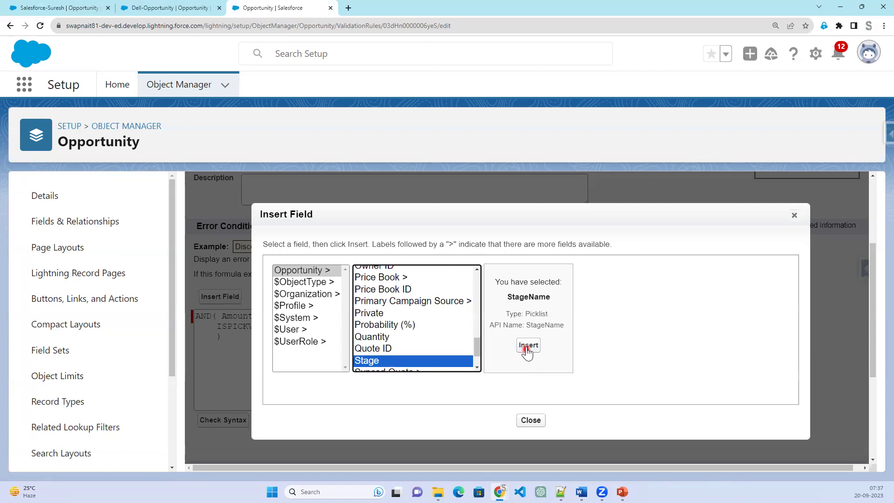
{"action": "left_click", "coordinate": [527, 346]}
{"action": "left_click", "coordinate": [184, 8]}
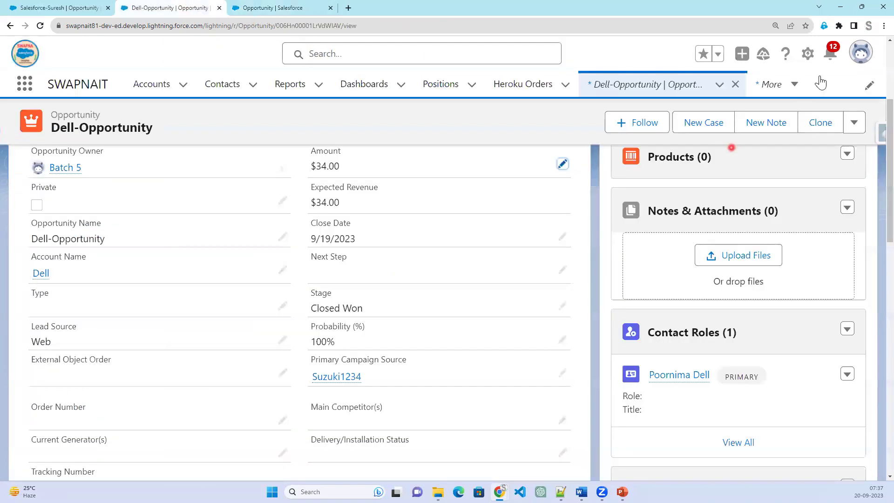
Open the Opportunity Stage field by filtering Fields & Relationships for 's'.
{"action": "left_click", "coordinate": [808, 54]}
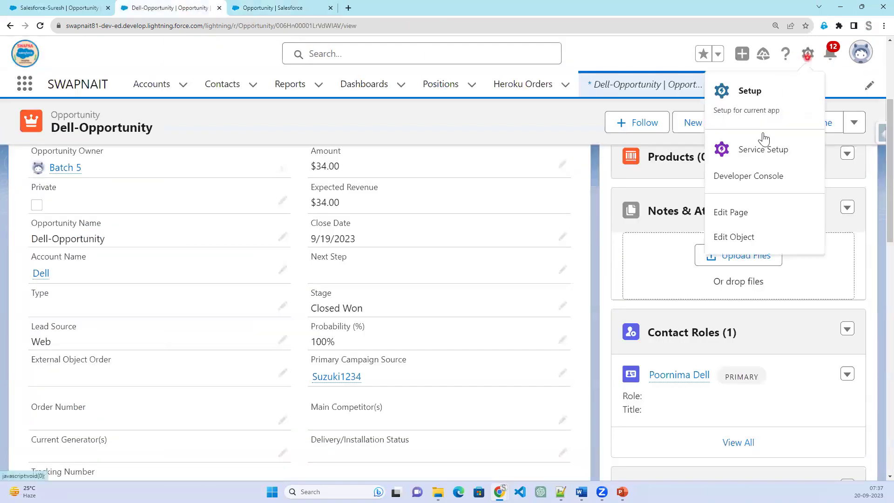
{"action": "left_click", "coordinate": [735, 181]}
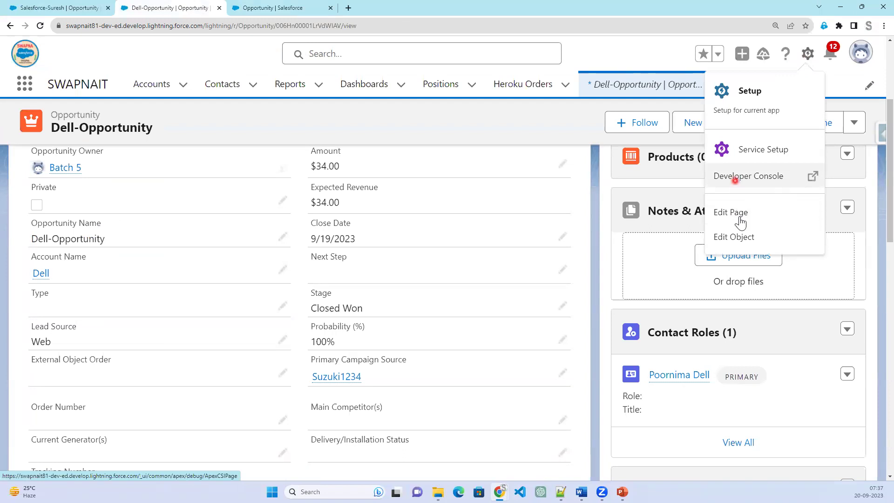
{"action": "left_click", "coordinate": [743, 239]}
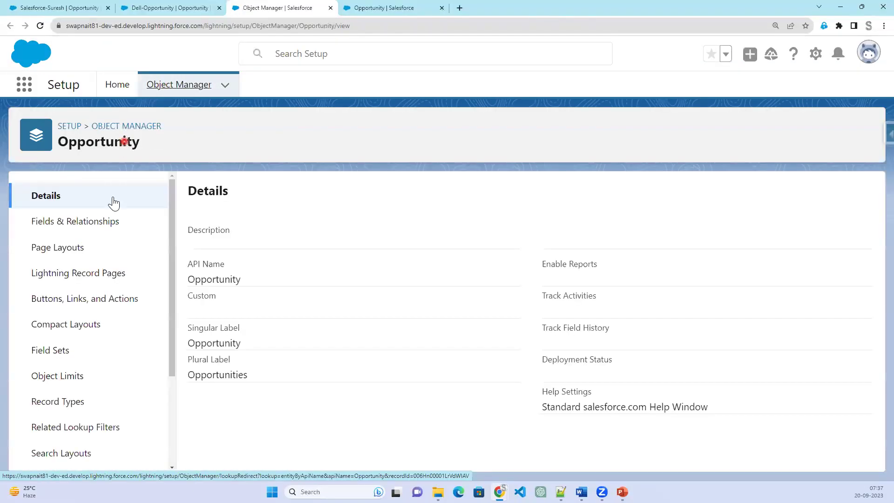
{"action": "left_click", "coordinate": [110, 220]}
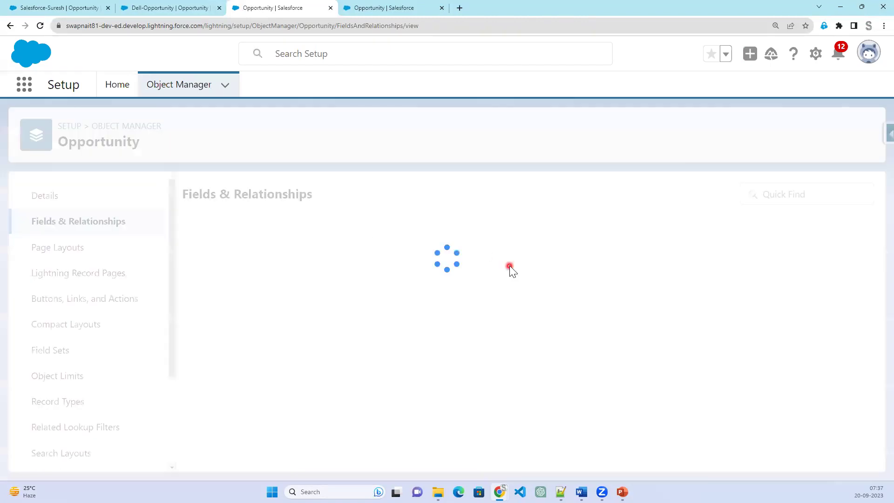
{"action": "left_click", "coordinate": [490, 199]}
{"action": "type", "text": "stage"}
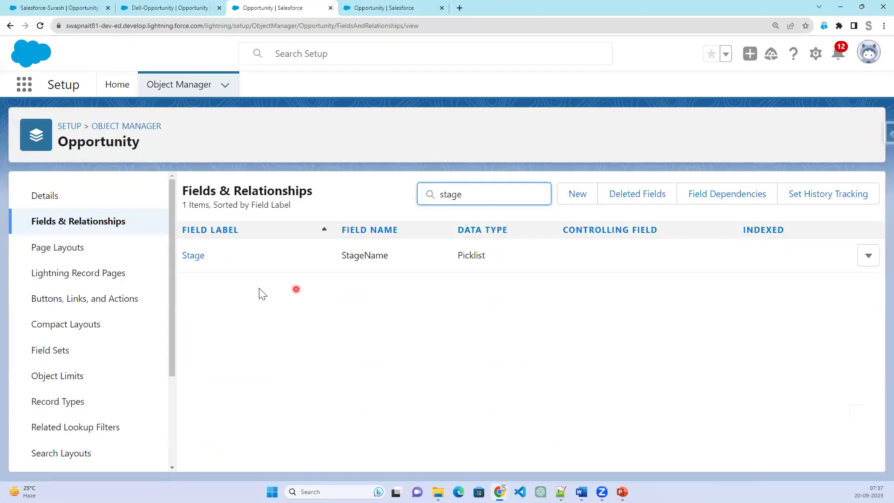
{"action": "left_click", "coordinate": [185, 257]}
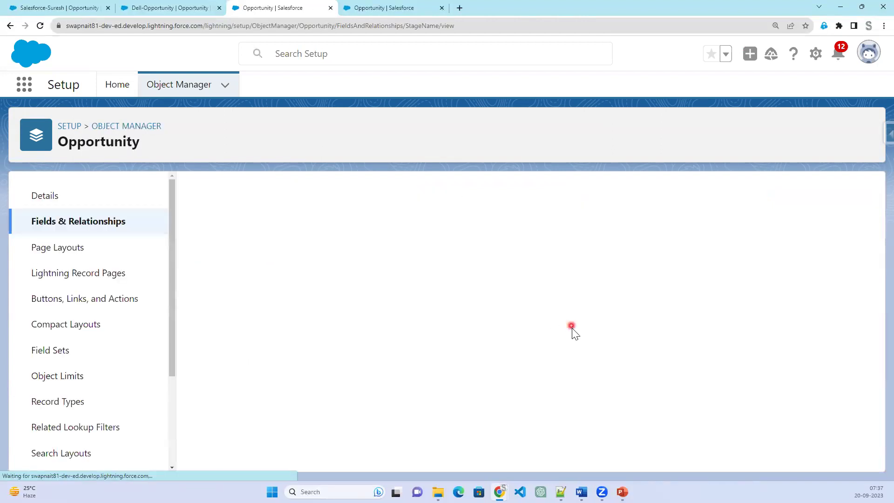
Copy the Negotiation/Review API name and return to the validation rule editor.
{"action": "scroll", "coordinate": [573, 331], "scroll_direction": "down", "scroll_amount": 7}
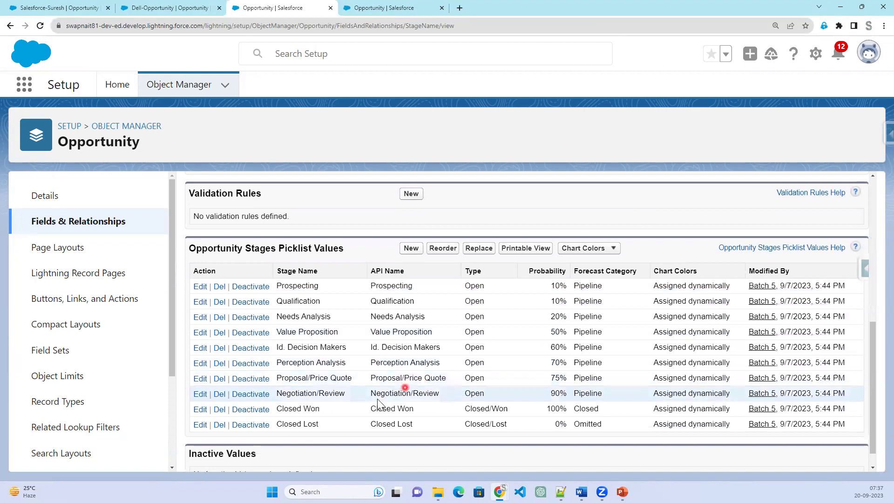
{"action": "left_click_drag", "start_coordinate": [381, 393], "coordinate": [435, 393]}
{"action": "key", "text": "ctrl+c"}
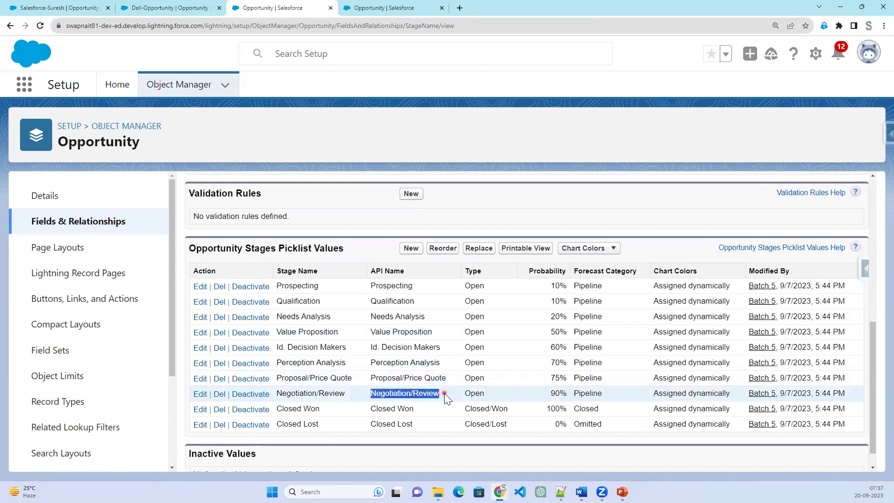
{"action": "right_click", "coordinate": [416, 394]}
{"action": "left_click", "coordinate": [429, 320]}
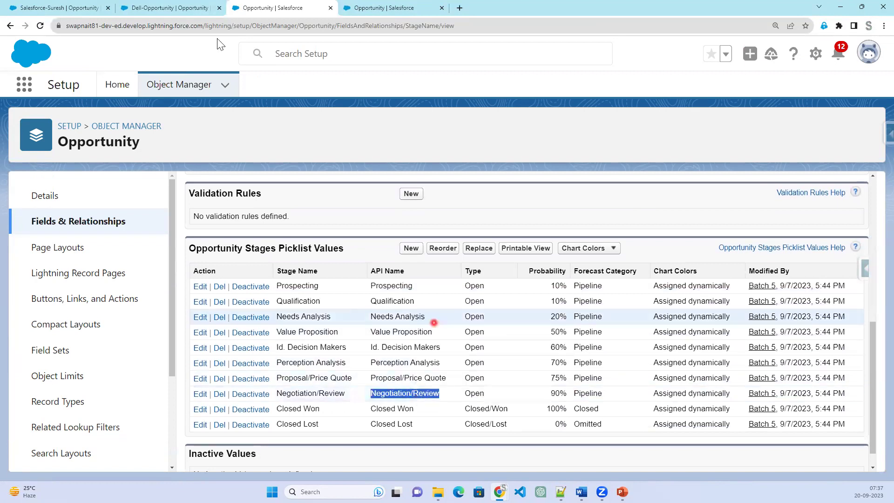
{"action": "left_click", "coordinate": [405, 12]}
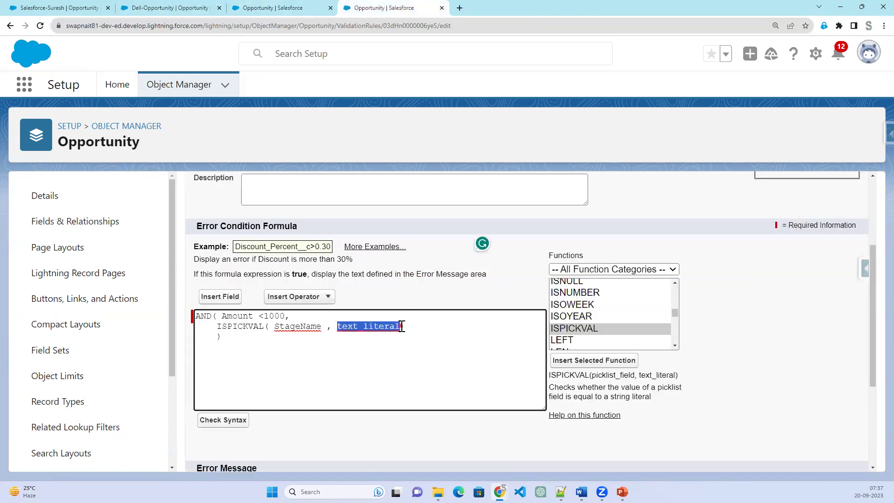
Set the ISPICKVAL stage value to "Negotiation/Review", check the syntax, and save Amount_Validation.
{"action": "type", "text": "\""}
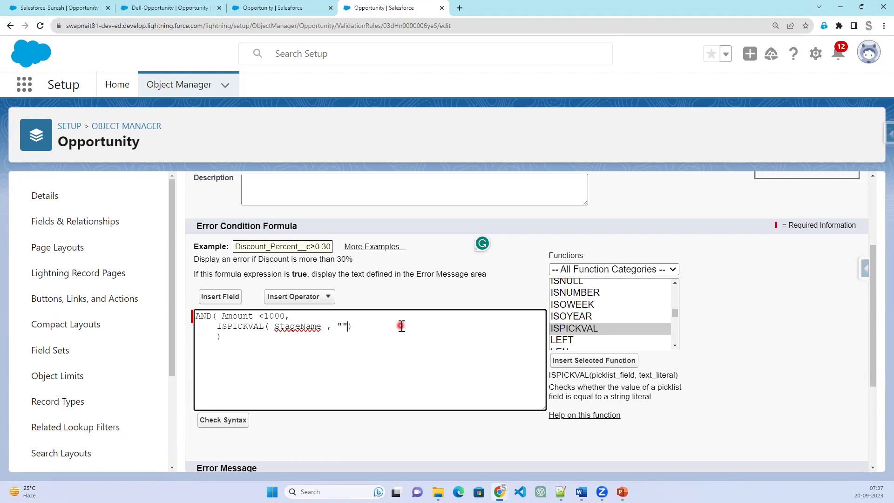
{"action": "key", "text": "ctrl+v"}
{"action": "left_click", "coordinate": [223, 420]}
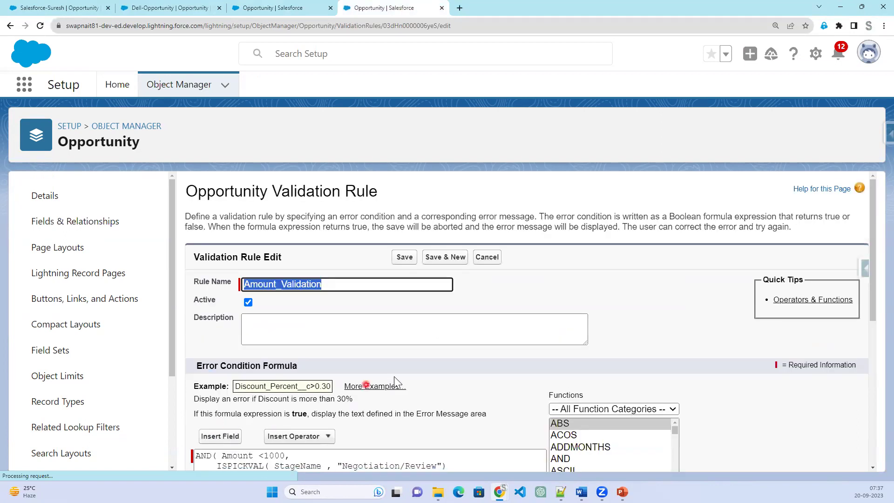
{"action": "scroll", "coordinate": [394, 376], "scroll_direction": "down", "scroll_amount": 6}
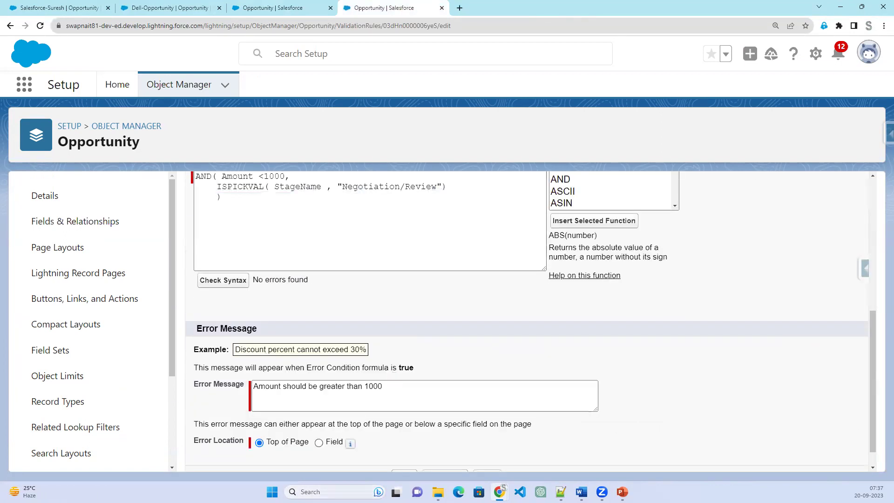
{"action": "scroll", "coordinate": [414, 436], "scroll_direction": "down", "scroll_amount": 1}
{"action": "left_click", "coordinate": [406, 454]}
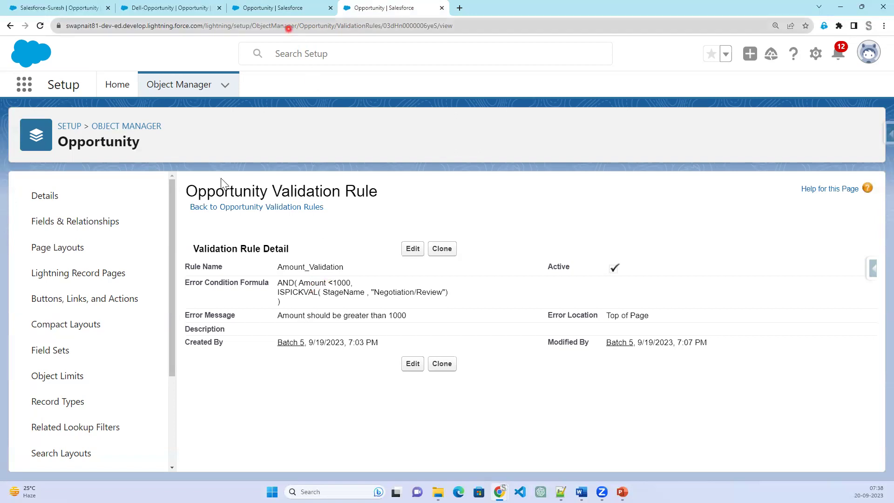
Revisit the Stage picklist and fields list, then highlight StageName in the saved formula.
{"action": "left_click", "coordinate": [281, 11]}
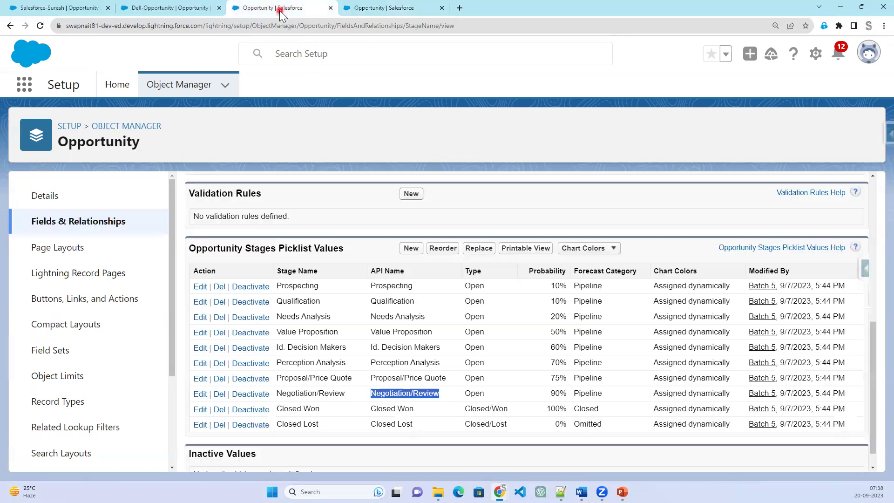
{"action": "left_click", "coordinate": [51, 222]}
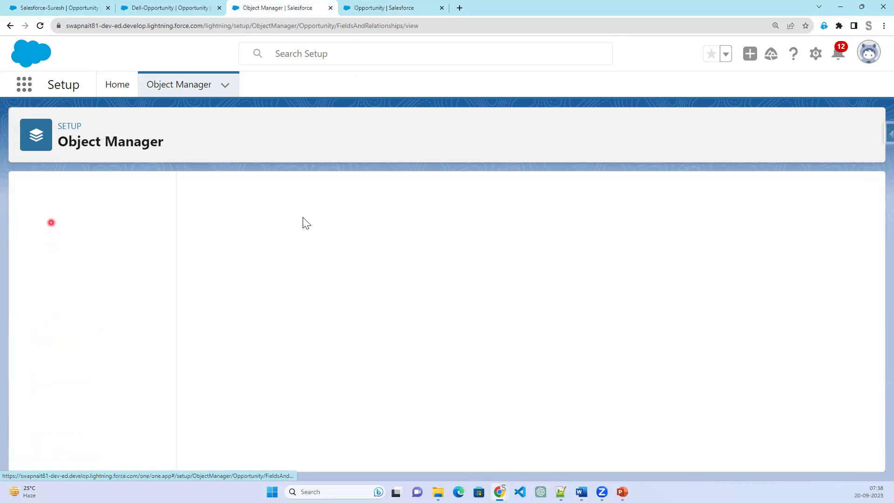
{"action": "left_click", "coordinate": [357, 12]}
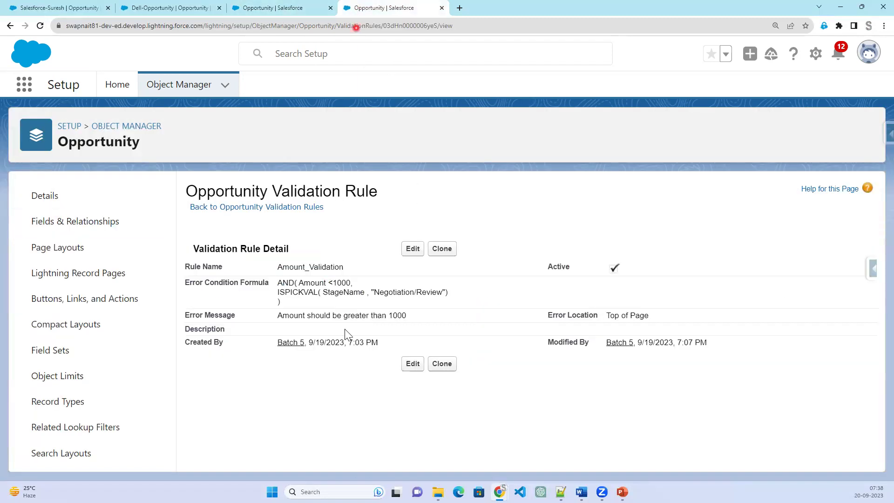
{"action": "double_click", "coordinate": [339, 293]}
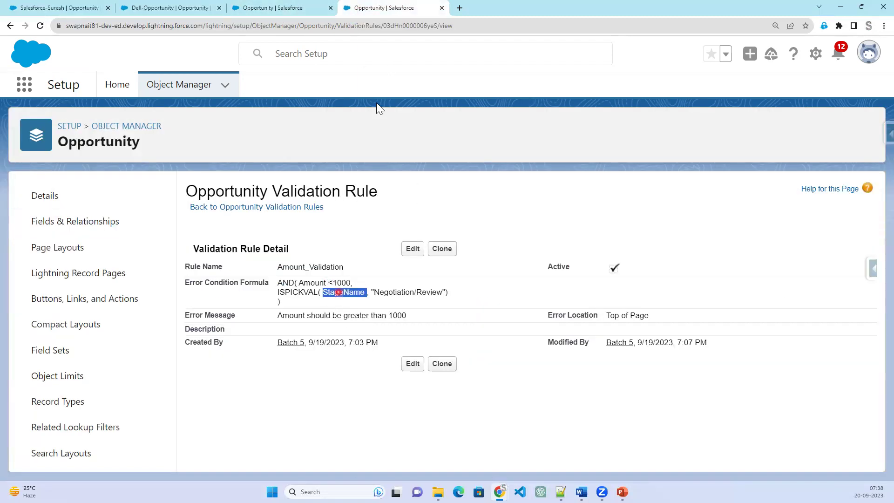
Filter the Opportunity fields list for 'Amoun', then go to the Dell-Opportunity record.
{"action": "left_click", "coordinate": [274, 10]}
{"action": "left_click", "coordinate": [477, 195]}
{"action": "type", "text": "Amoun"}
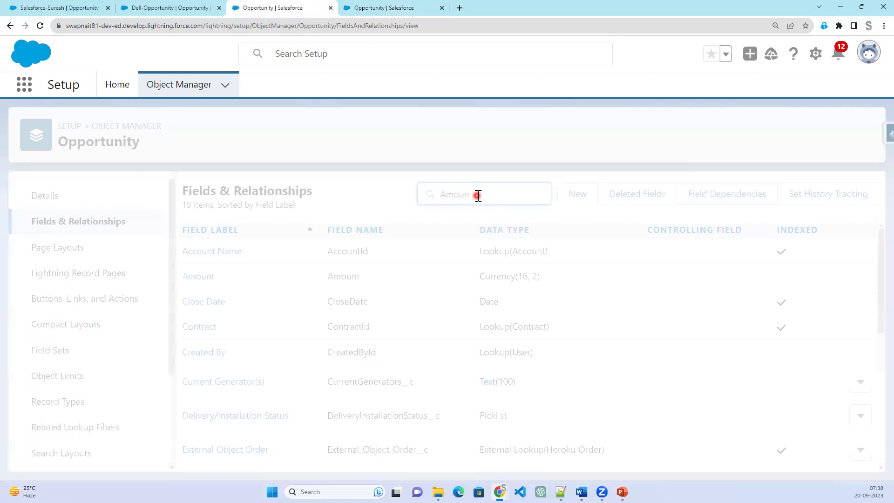
{"action": "left_click", "coordinate": [187, 13]}
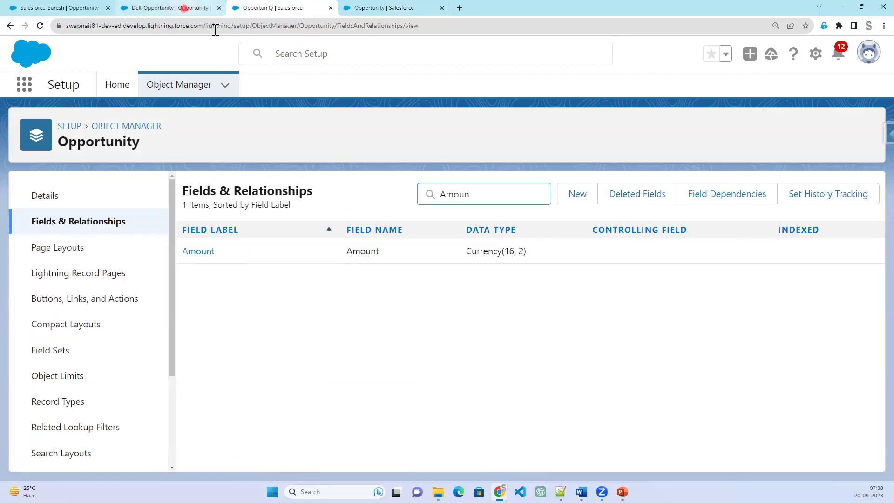
Change Dell-Opportunity's Stage to Negotiation/Review and try saving with the $34.00 amount.
{"action": "left_click", "coordinate": [40, 26]}
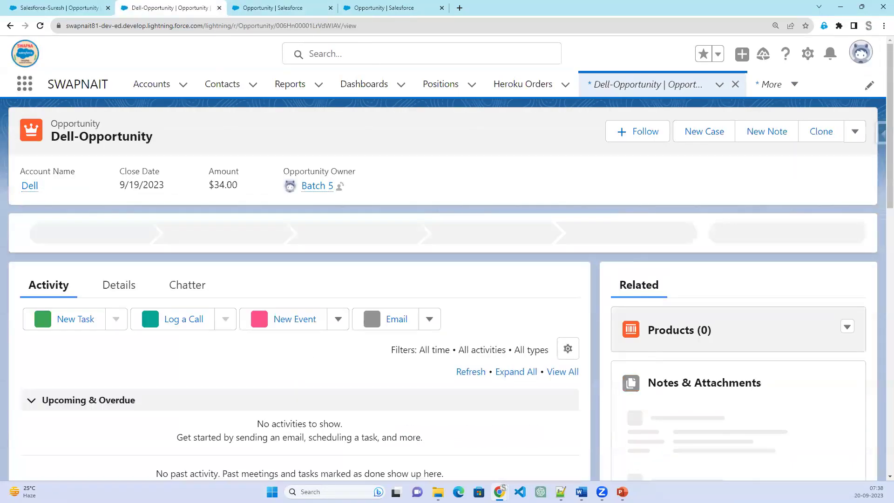
{"action": "left_click", "coordinate": [119, 287]}
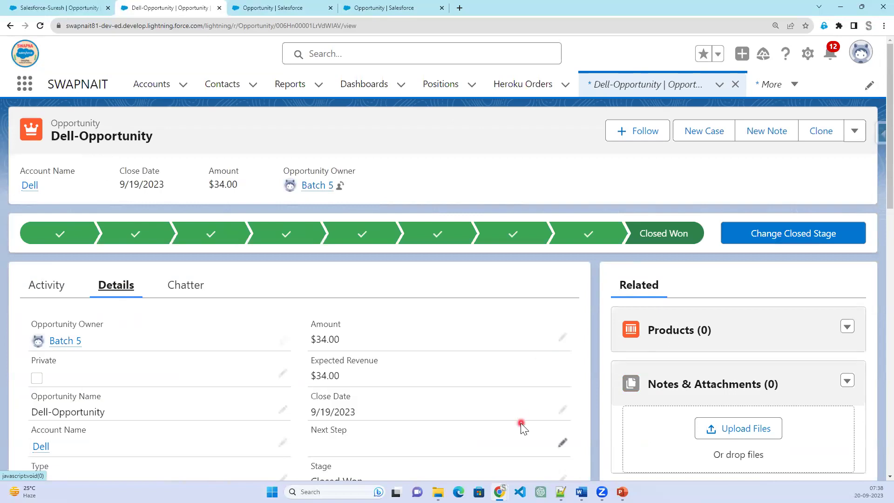
{"action": "scroll", "coordinate": [521, 422], "scroll_direction": "down", "scroll_amount": 4}
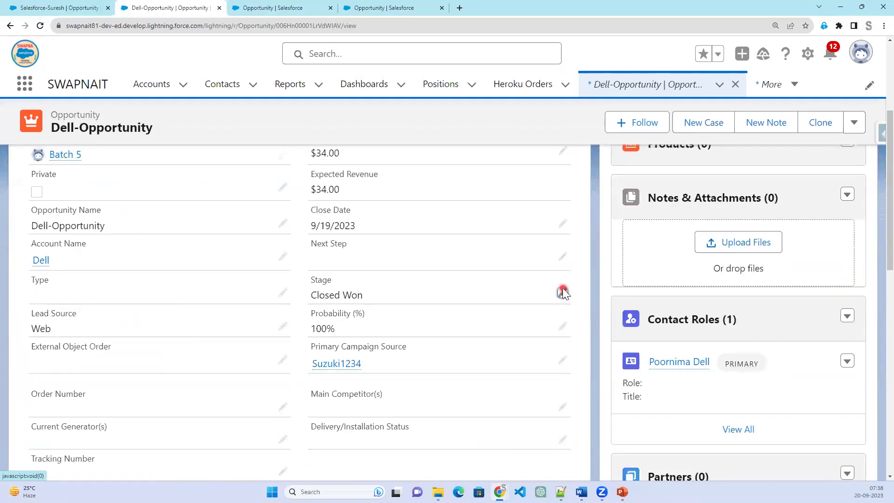
{"action": "left_click", "coordinate": [562, 291]}
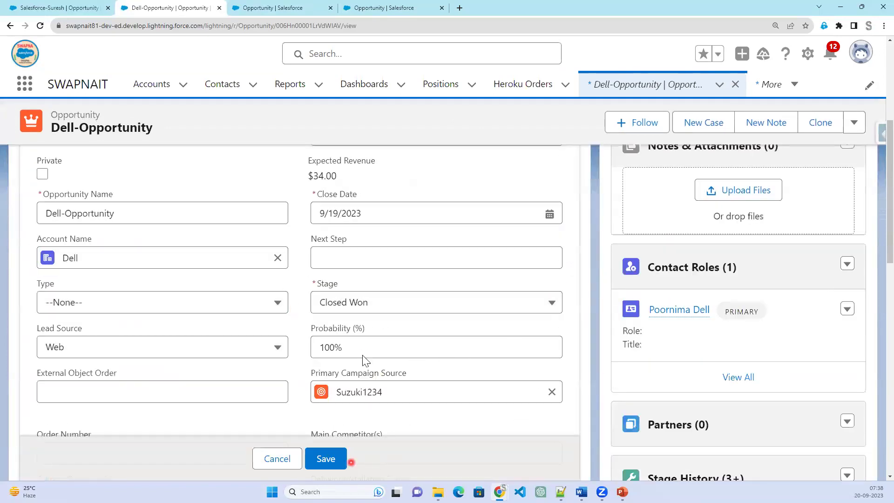
{"action": "left_click", "coordinate": [411, 305]}
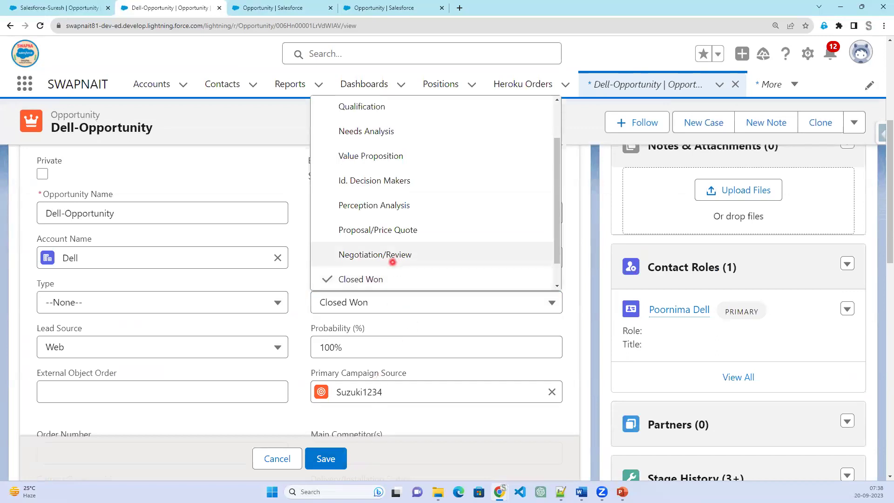
{"action": "left_click", "coordinate": [393, 255]}
{"action": "left_click", "coordinate": [332, 462]}
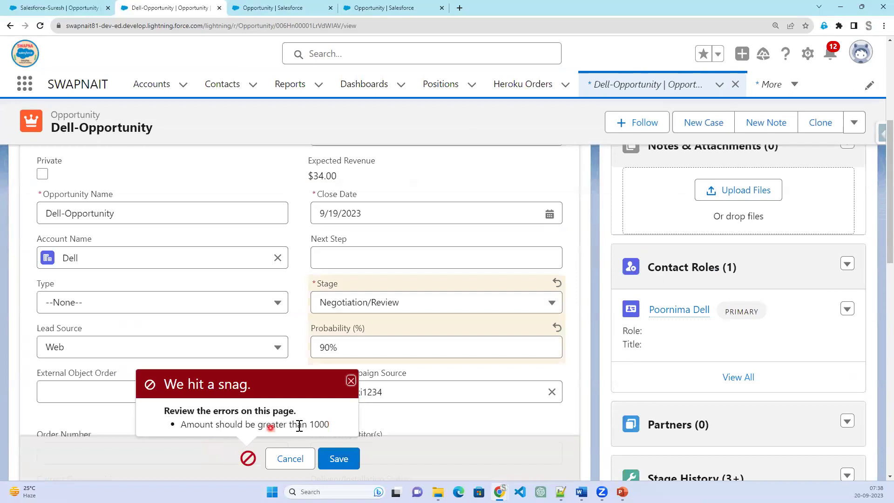
After the rule's error, raise the Amount to 347788 and save the record.
{"action": "scroll", "coordinate": [449, 260], "scroll_direction": "up", "scroll_amount": 1}
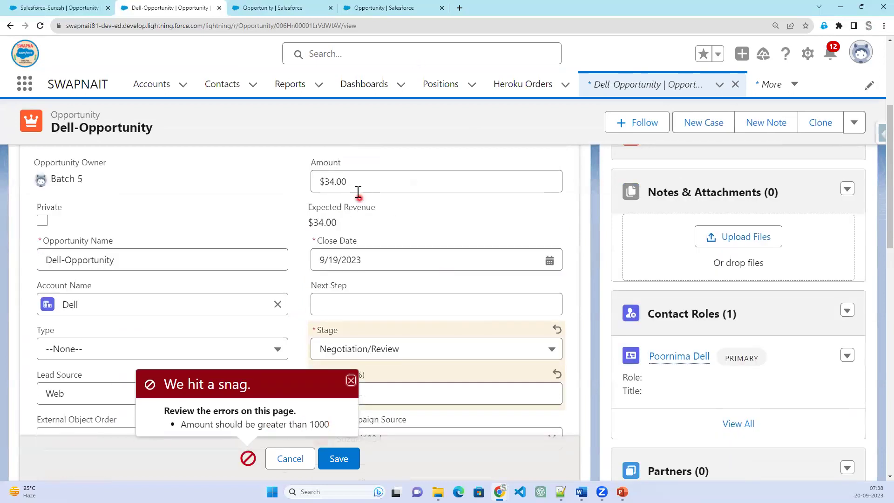
{"action": "left_click", "coordinate": [331, 184]}
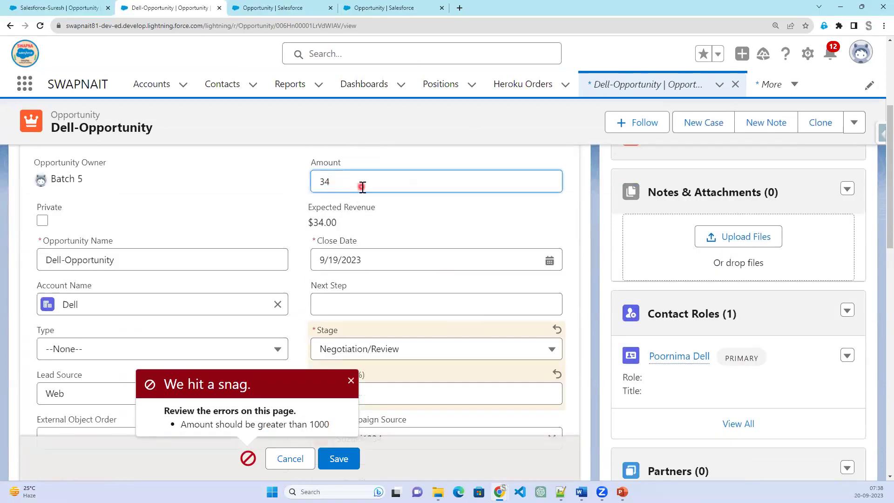
{"action": "type", "text": "7788"}
{"action": "left_click", "coordinate": [352, 465]}
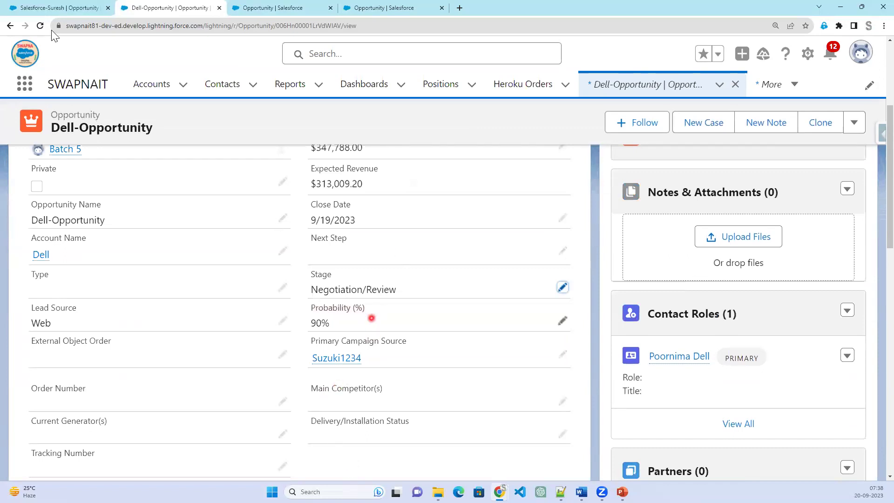
Open the Amount_Validation rule for editing.
{"action": "left_click", "coordinate": [282, 7]}
{"action": "left_click", "coordinate": [385, 8]}
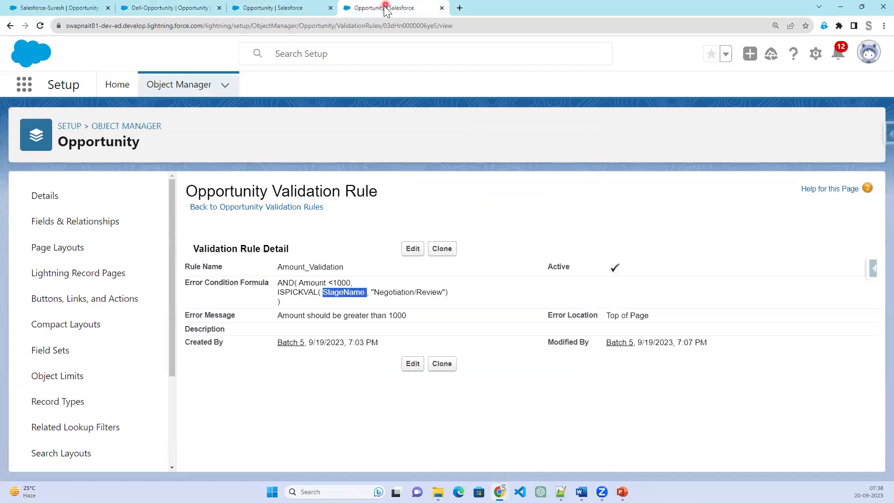
{"action": "left_click", "coordinate": [412, 248]}
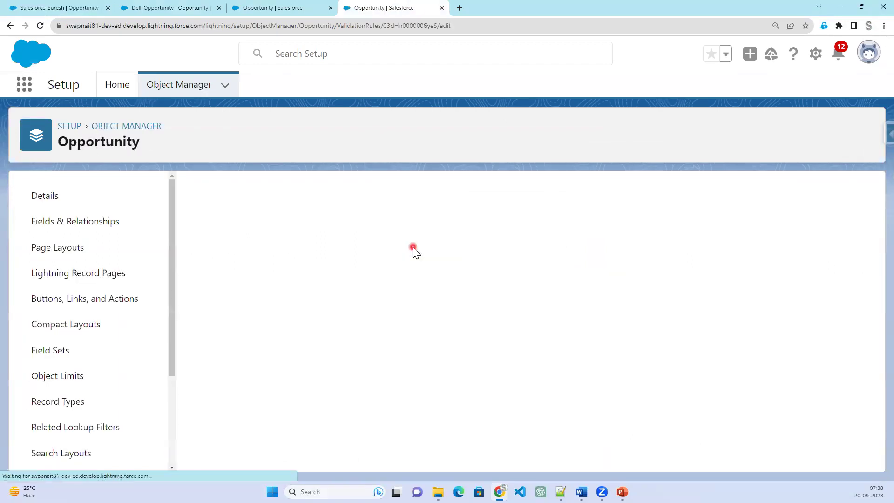
{"action": "scroll", "coordinate": [399, 394], "scroll_direction": "down", "scroll_amount": 2}
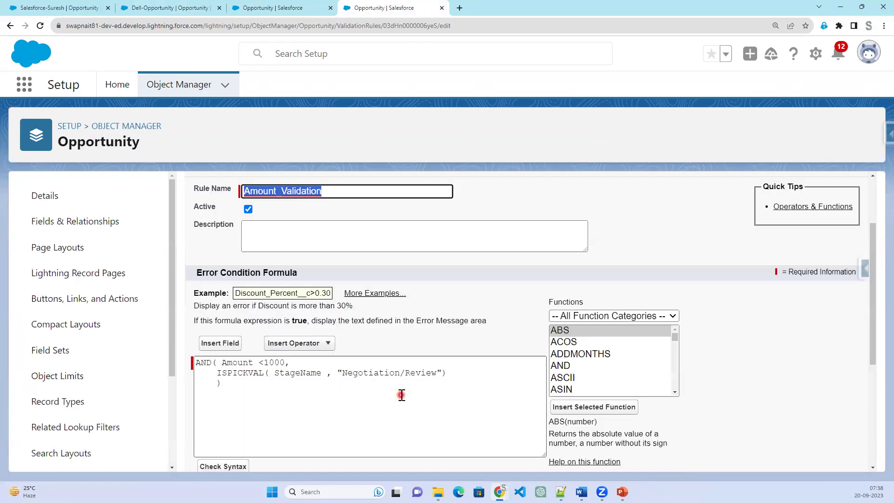
Copy the CASE block on lines 16–19 from the drafted formula in Notepad++.
{"action": "mouse_move", "coordinate": [561, 492]}
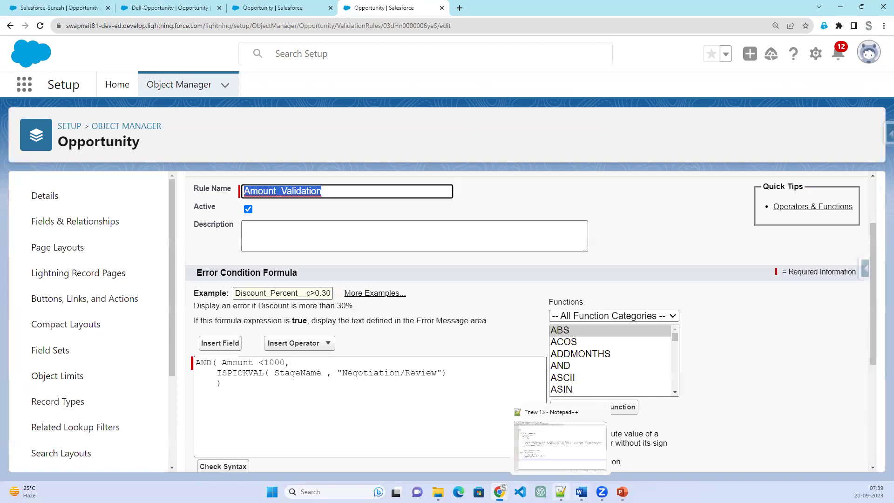
{"action": "left_click", "coordinate": [535, 461]}
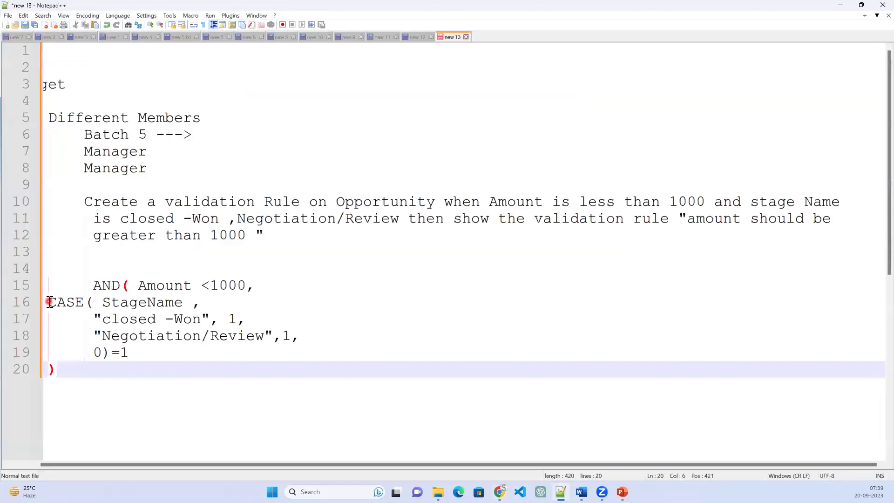
{"action": "left_click_drag", "start_coordinate": [50, 301], "coordinate": [130, 352]}
{"action": "key", "text": "ctrl+c"}
{"action": "right_click", "coordinate": [122, 328]}
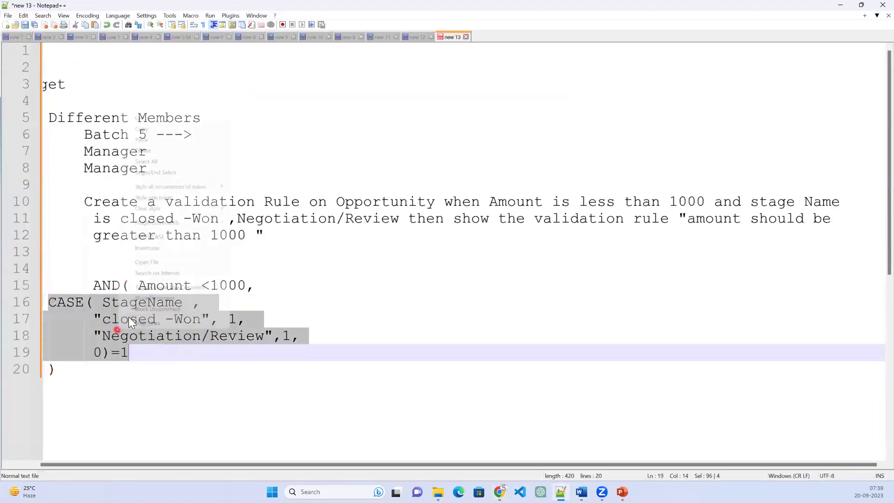
{"action": "left_click", "coordinate": [361, 130]}
{"action": "left_click", "coordinate": [840, 6]}
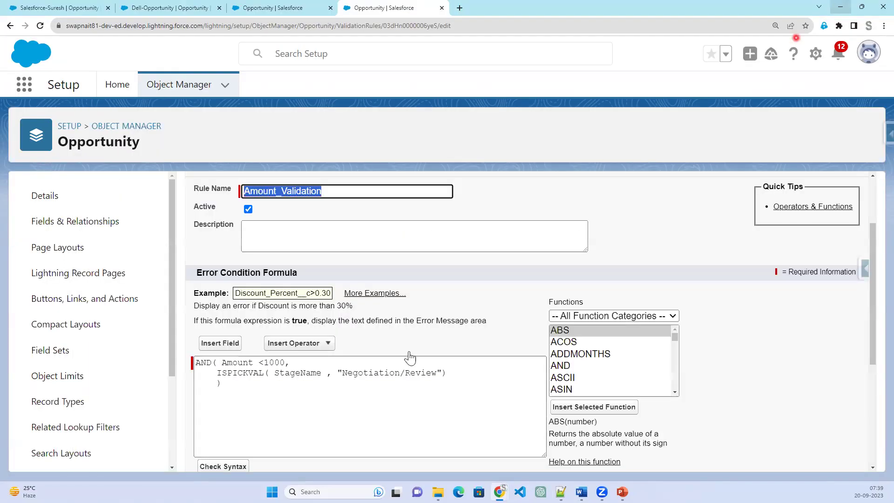
Paste the CASE block over the ISPICKVAL line in the formula.
{"action": "left_click_drag", "start_coordinate": [216, 373], "coordinate": [446, 372]}
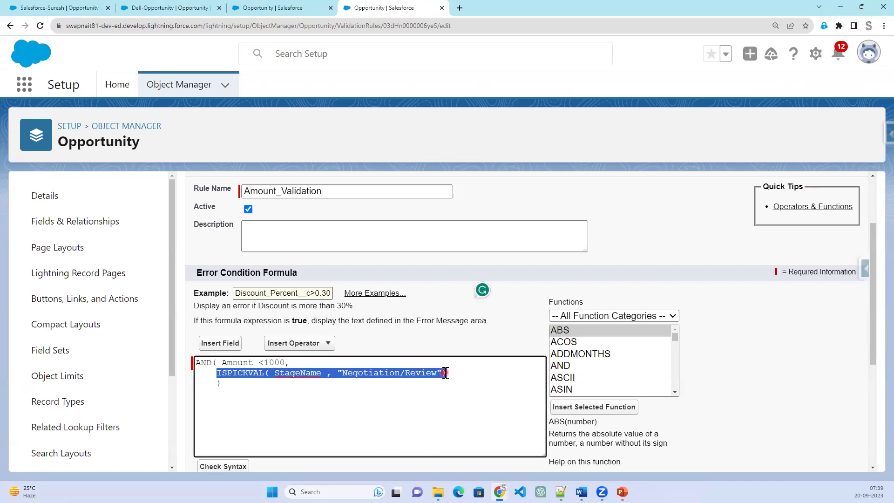
{"action": "key", "text": "ctrl+v"}
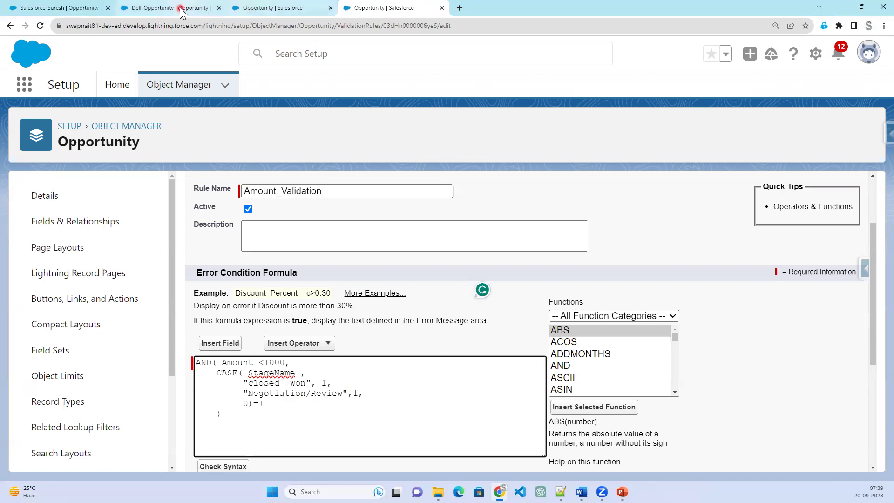
{"action": "left_click", "coordinate": [181, 12]}
Copy the Closed Won API name from the Opportunity Stage picklist values.
{"action": "left_click", "coordinate": [289, 8]}
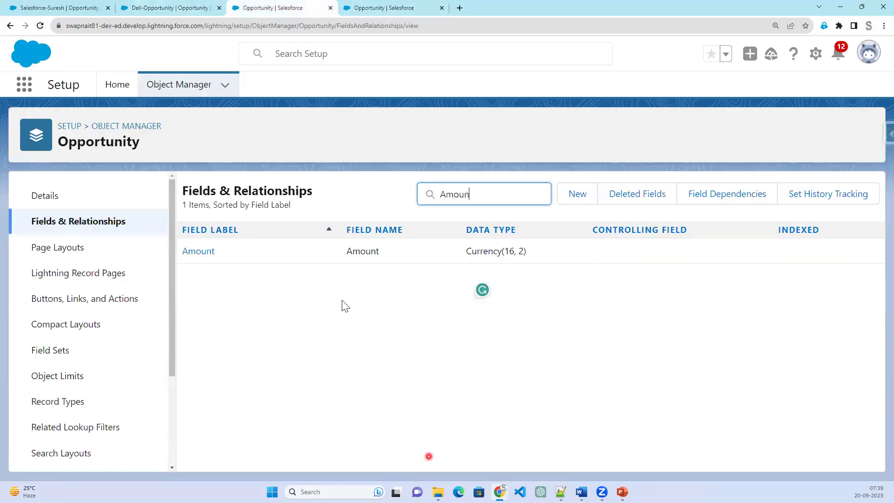
{"action": "double_click", "coordinate": [455, 193]}
{"action": "type", "text": "sta"}
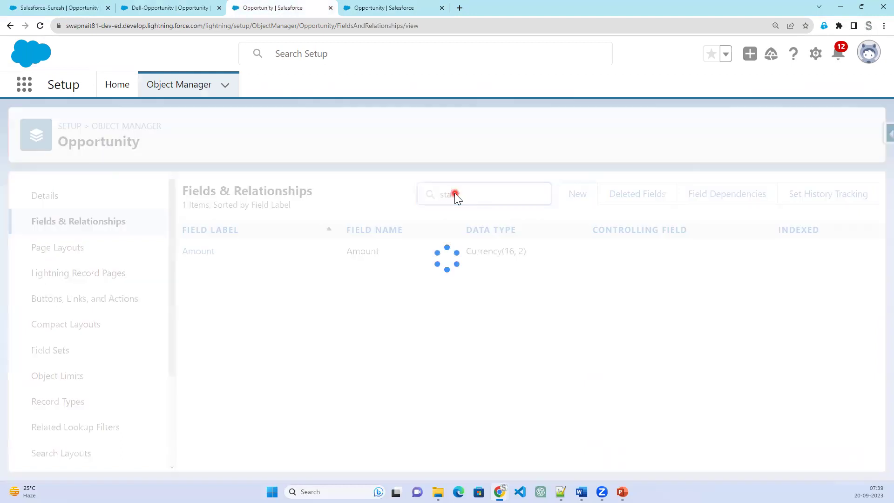
{"action": "left_click", "coordinate": [193, 289]}
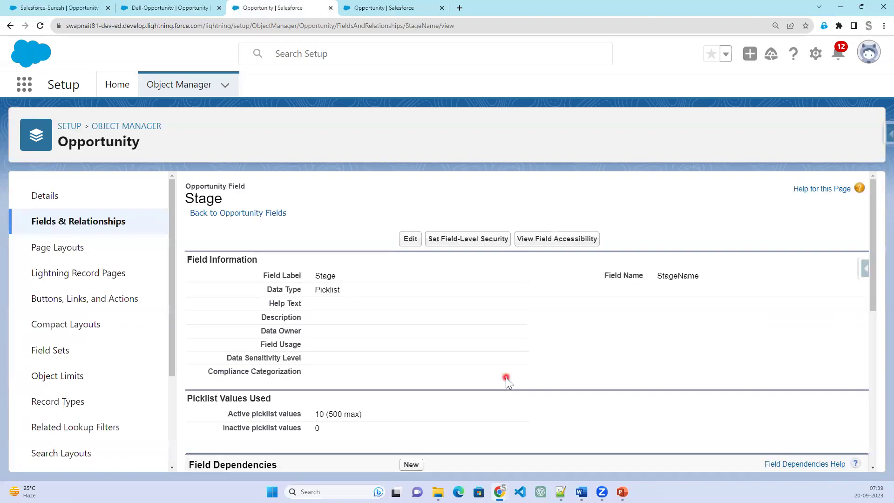
{"action": "scroll", "coordinate": [491, 403], "scroll_direction": "down", "scroll_amount": 3}
{"action": "scroll", "coordinate": [489, 403], "scroll_direction": "down", "scroll_amount": 4}
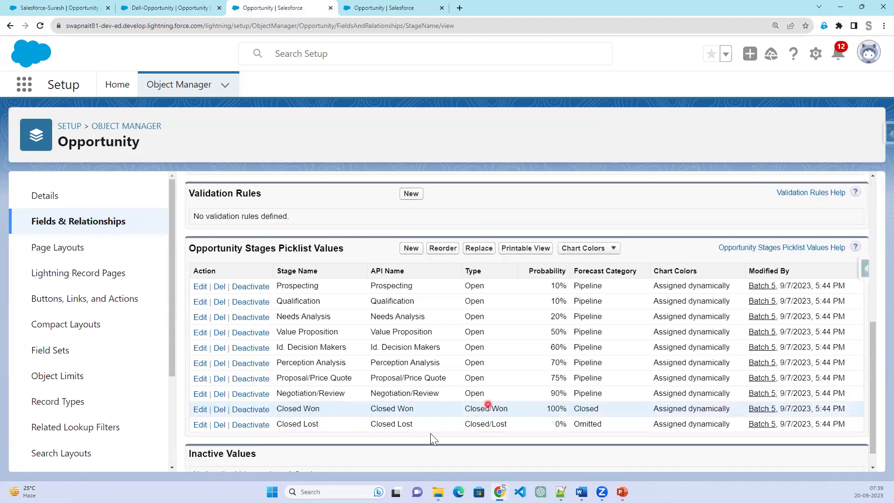
{"action": "triple_click", "coordinate": [382, 410]}
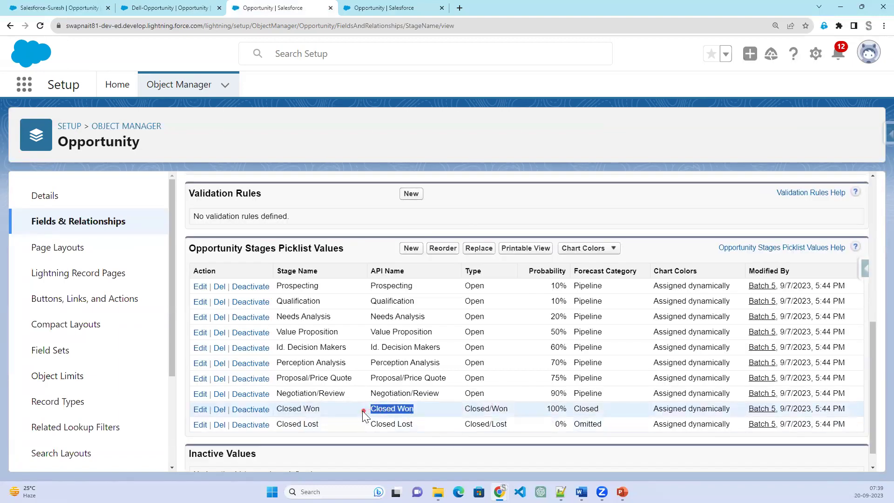
{"action": "right_click", "coordinate": [407, 410]}
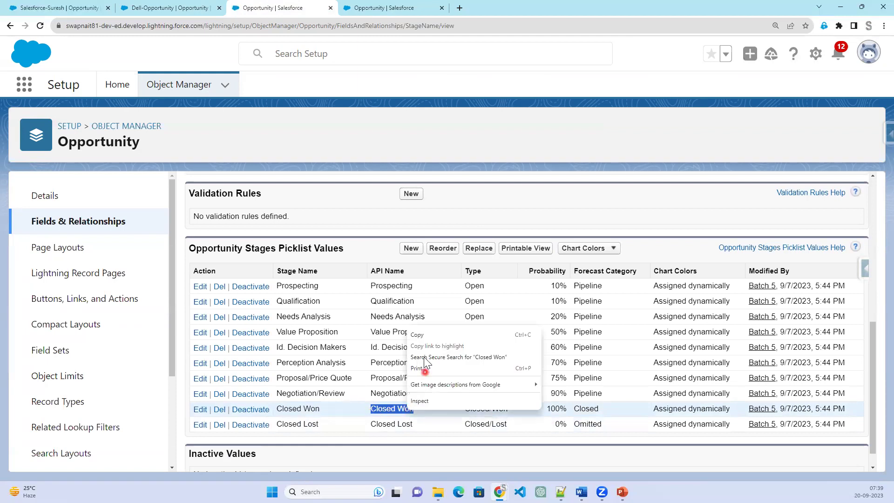
{"action": "left_click", "coordinate": [420, 335]}
Replace the misspelled closed -Won in the formula with Closed Won, removing the stray space.
{"action": "left_click", "coordinate": [371, 6]}
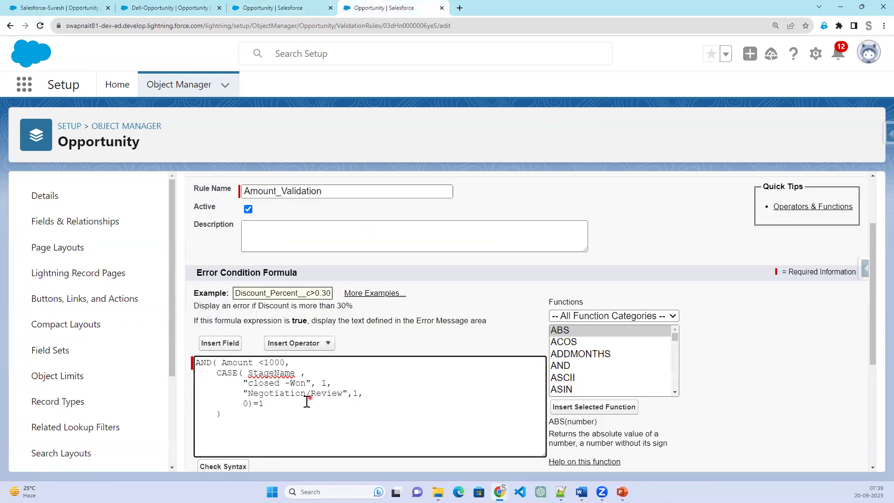
{"action": "left_click_drag", "start_coordinate": [249, 384], "coordinate": [306, 383]}
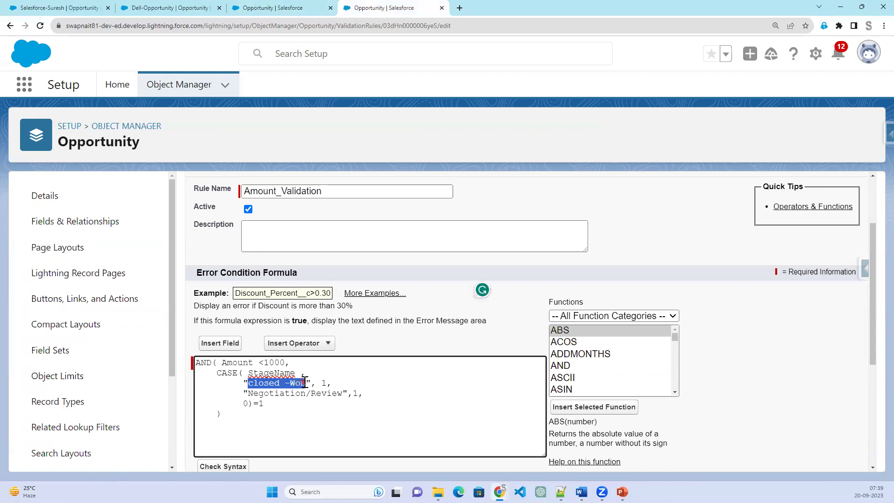
{"action": "key", "text": "ctrl+v"}
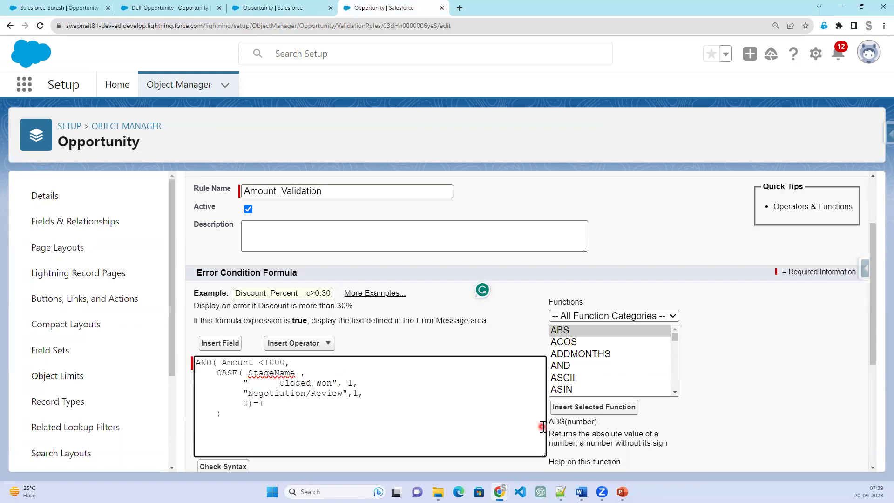
{"action": "key", "text": "BackSpace"}
Copy the Negotiation/Review API name and paste it over the formula's Negotiation/Review string.
{"action": "left_click", "coordinate": [256, 7]}
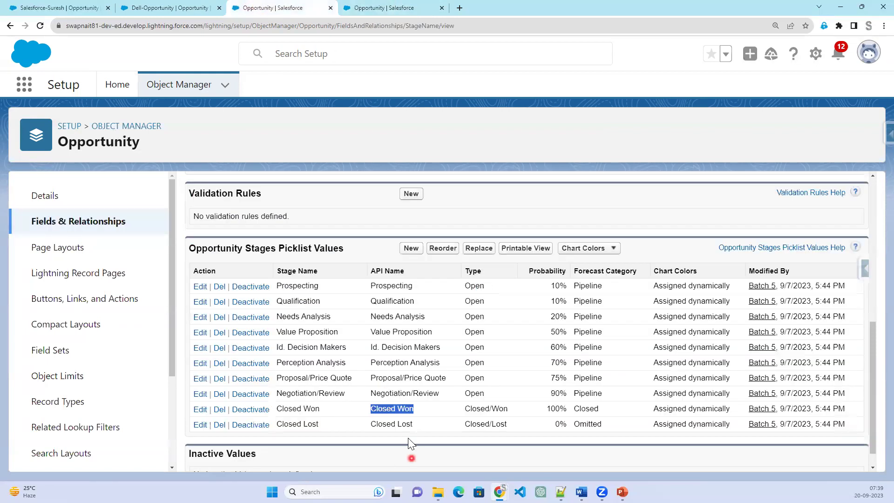
{"action": "left_click", "coordinate": [425, 394]}
{"action": "left_click_drag", "start_coordinate": [443, 393], "coordinate": [373, 394]}
{"action": "right_click", "coordinate": [380, 395]}
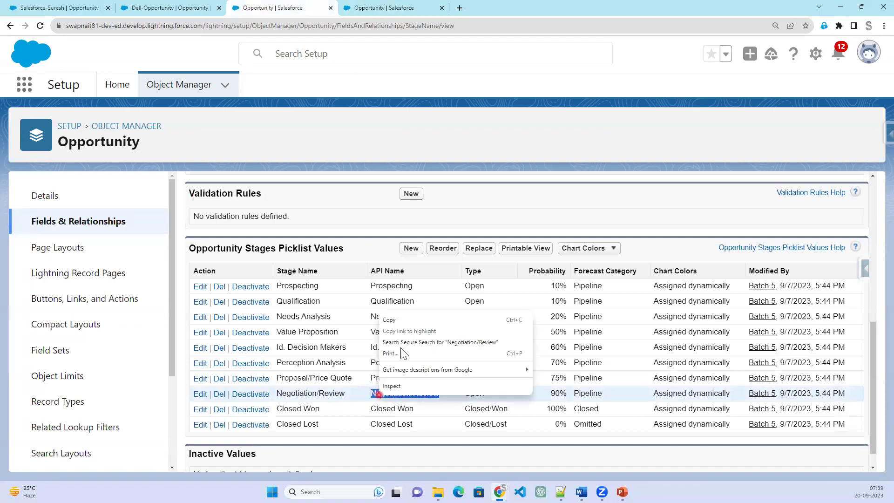
{"action": "left_click", "coordinate": [401, 322]}
{"action": "left_click", "coordinate": [413, 9]}
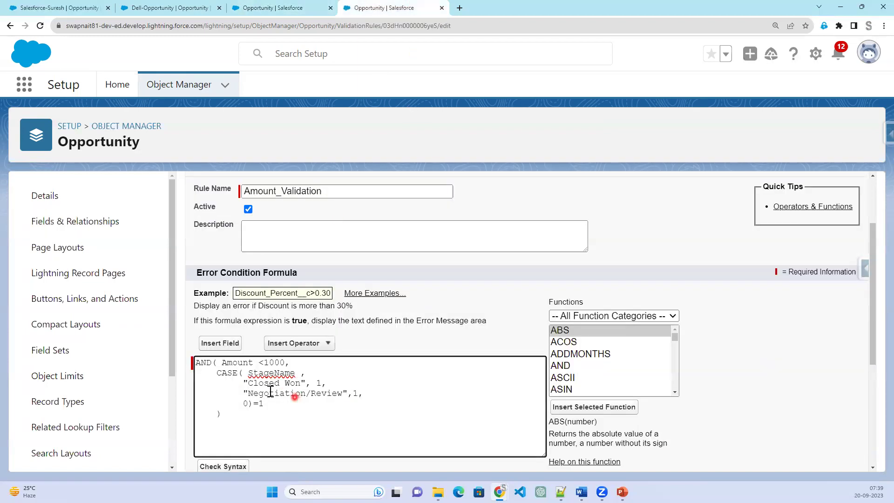
{"action": "left_click_drag", "start_coordinate": [249, 392], "coordinate": [342, 393]}
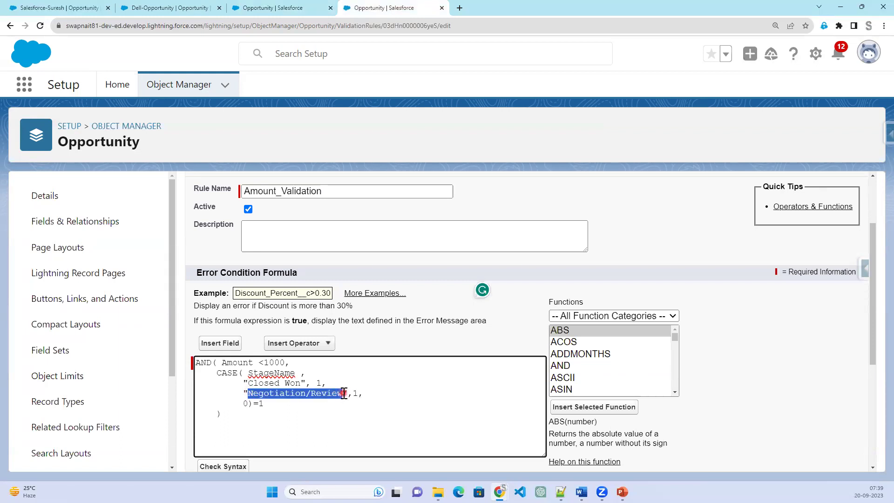
{"action": "key", "text": "ctrl+v"}
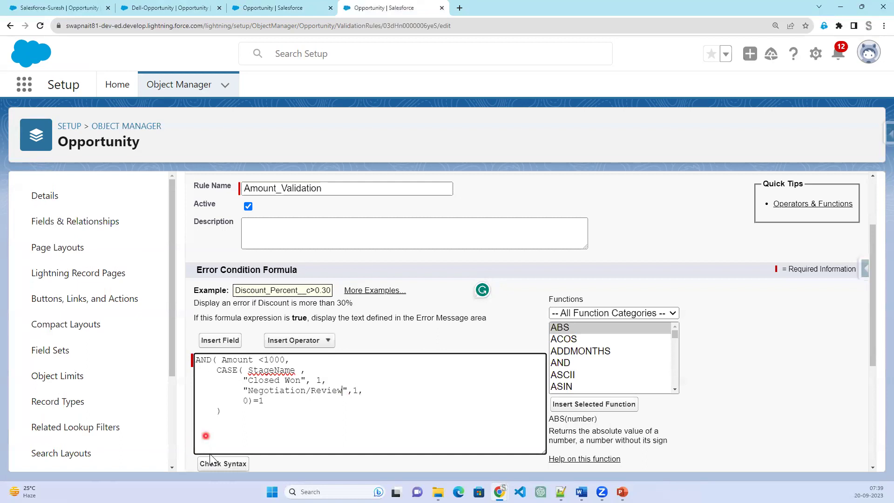
Check the formula syntax and save the updated validation rule.
{"action": "scroll", "coordinate": [205, 391], "scroll_direction": "down", "scroll_amount": 3}
{"action": "left_click", "coordinate": [233, 328]}
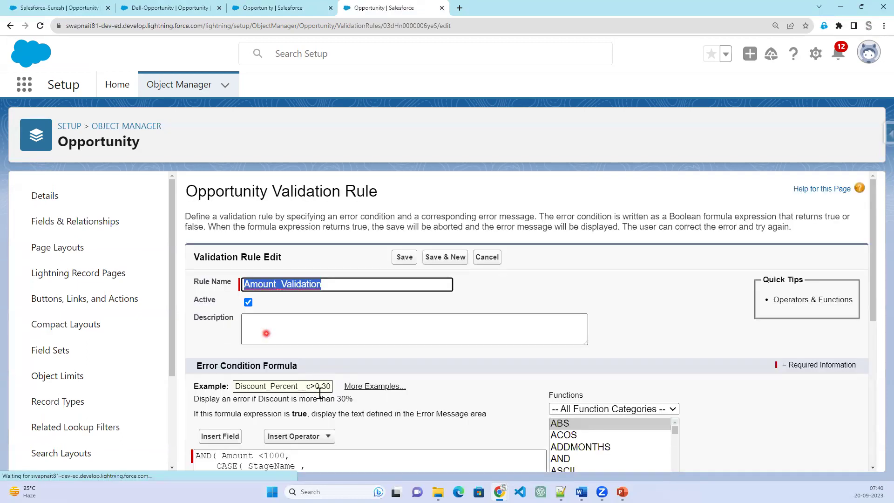
{"action": "scroll", "coordinate": [320, 363], "scroll_direction": "down", "scroll_amount": 6}
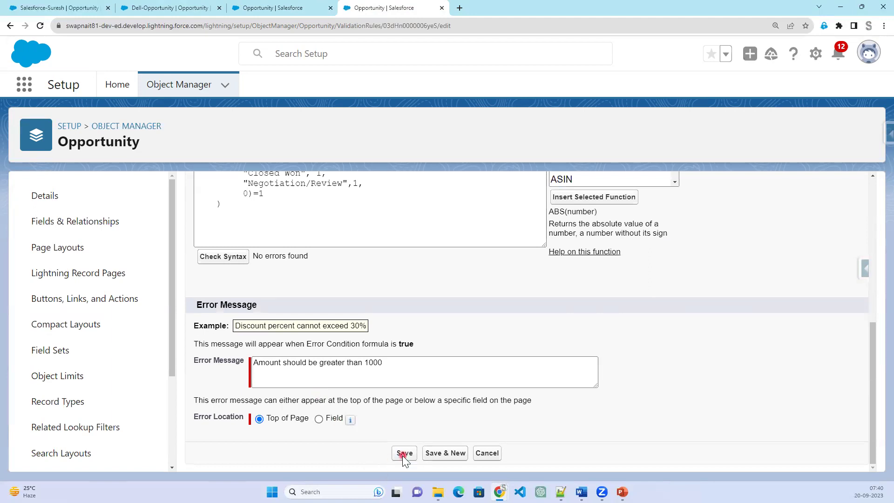
{"action": "left_click", "coordinate": [403, 453]}
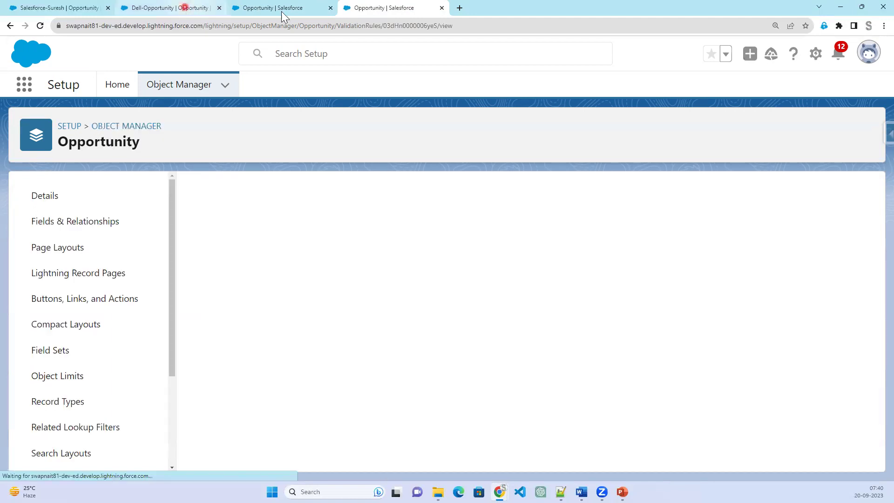
Set Dell-Opportunity's Amount to 37 and try saving at Stage Negotiation/Review.
{"action": "left_click", "coordinate": [255, 7]}
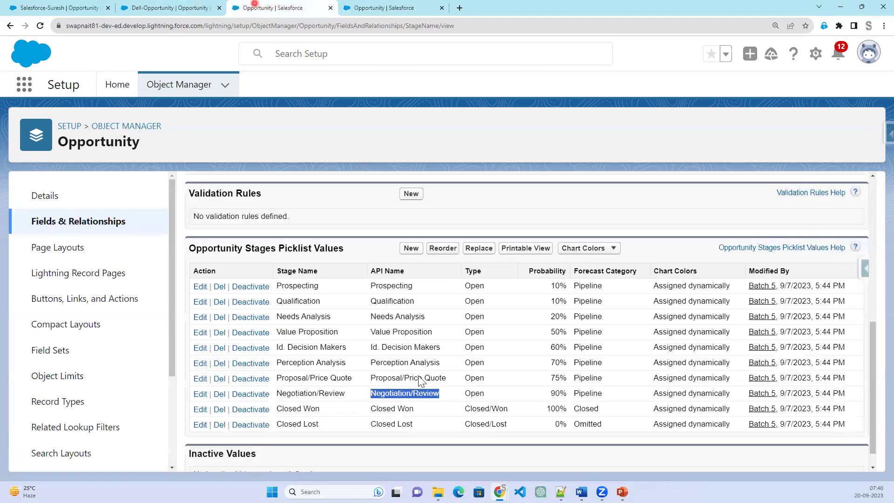
{"action": "left_click", "coordinate": [186, 7]}
{"action": "scroll", "coordinate": [512, 233], "scroll_direction": "up", "scroll_amount": 2}
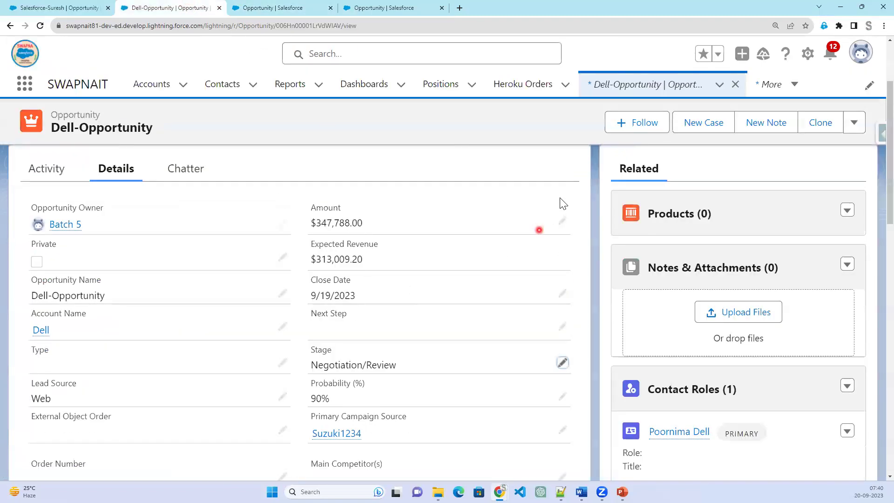
{"action": "left_click", "coordinate": [563, 237]}
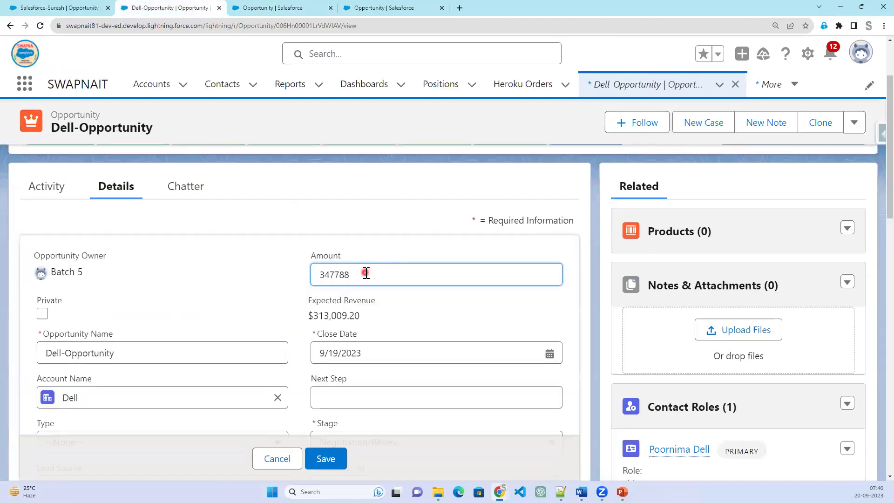
{"action": "key", "text": "BackSpace"}
{"action": "key", "text": "BackSpace"}
{"action": "key", "text": "BackSpace"}
{"action": "key", "text": "BackSpace"}
{"action": "key", "text": "BackSpace"}
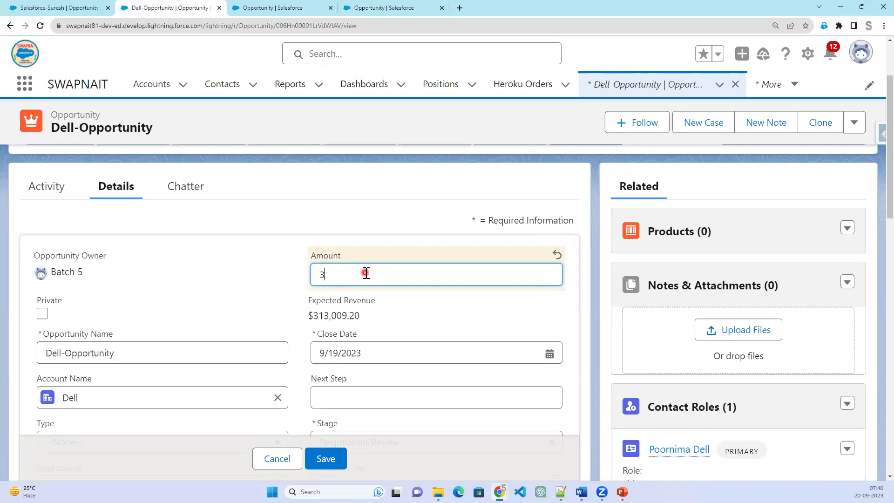
{"action": "type", "text": "7"}
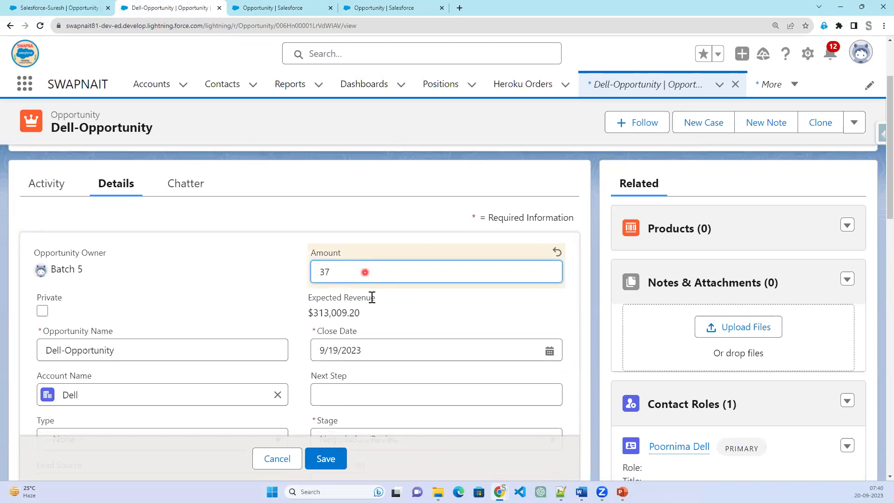
{"action": "scroll", "coordinate": [371, 295], "scroll_direction": "down", "scroll_amount": 4}
{"action": "left_click", "coordinate": [400, 264]}
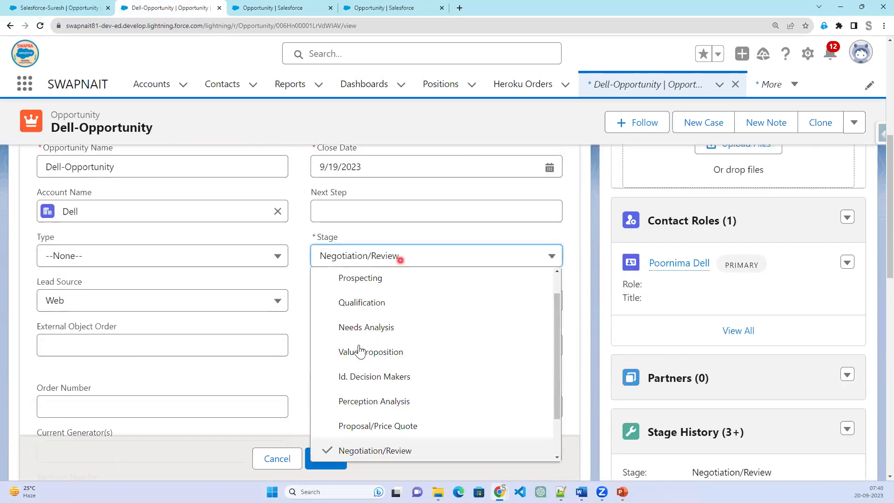
{"action": "left_click", "coordinate": [329, 473]}
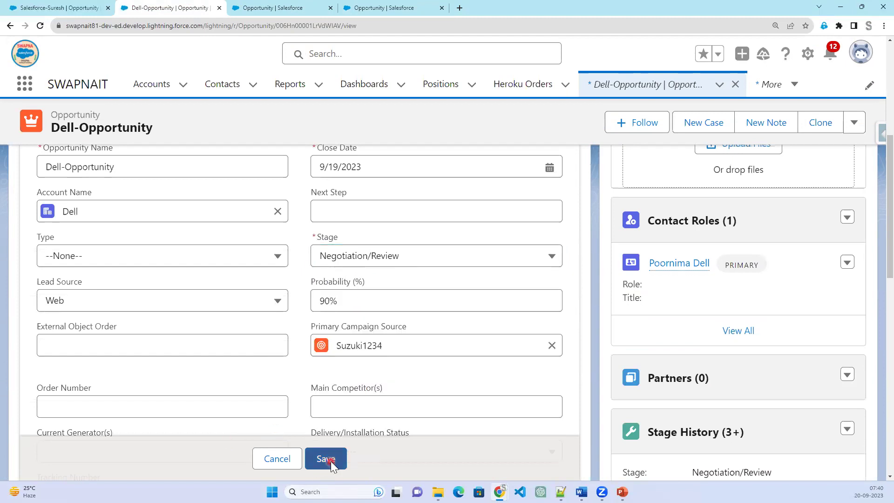
{"action": "left_click", "coordinate": [330, 461]}
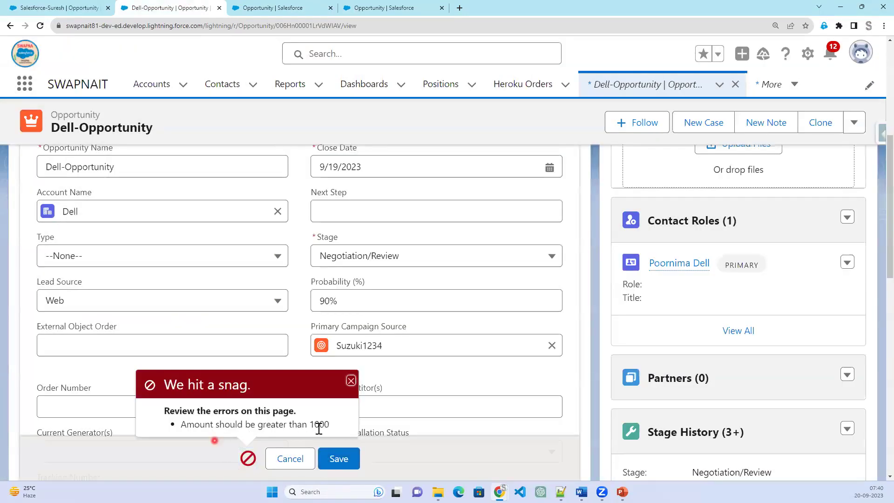
Try saving as Closed Won, then save successfully with Stage Value Proposition.
{"action": "left_click", "coordinate": [469, 256]}
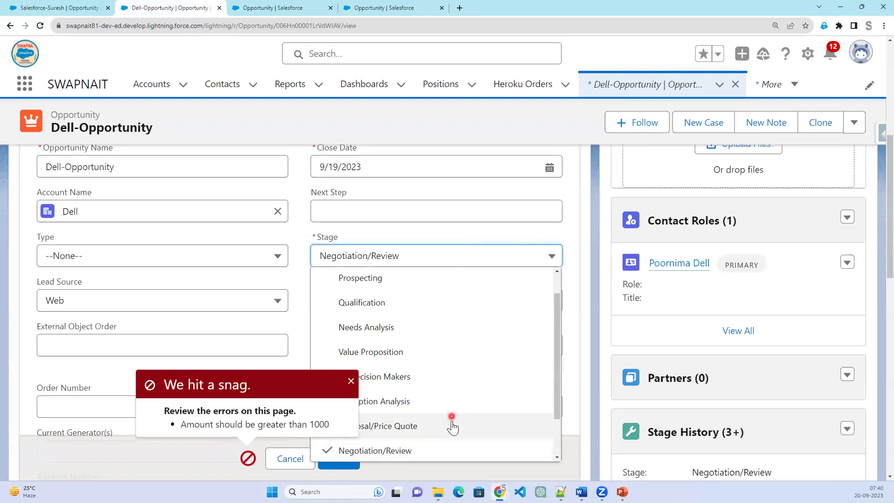
{"action": "scroll", "coordinate": [440, 435], "scroll_direction": "down", "scroll_amount": 1}
{"action": "left_click", "coordinate": [438, 429]}
{"action": "left_click", "coordinate": [338, 461]}
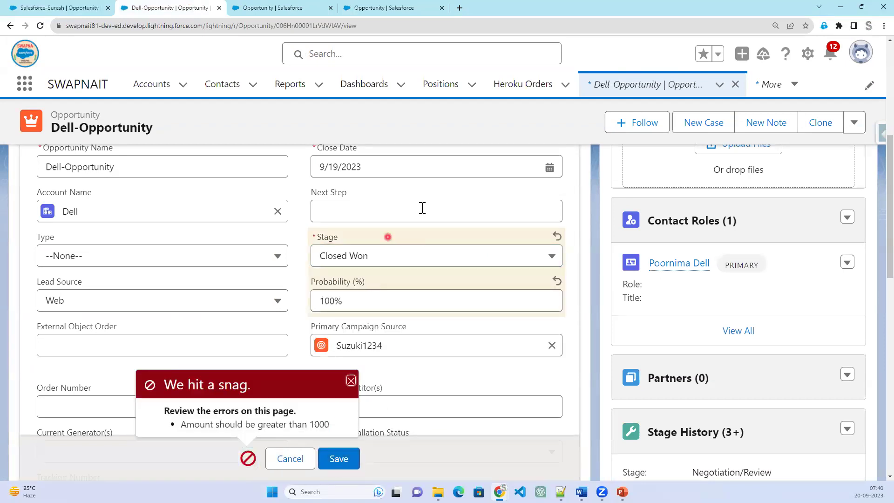
{"action": "left_click", "coordinate": [429, 265]}
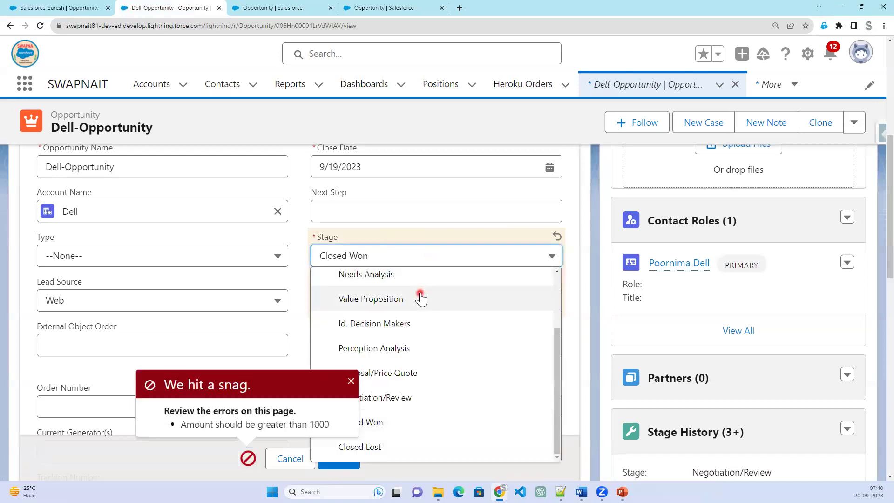
{"action": "left_click", "coordinate": [419, 298]}
{"action": "left_click", "coordinate": [339, 458]}
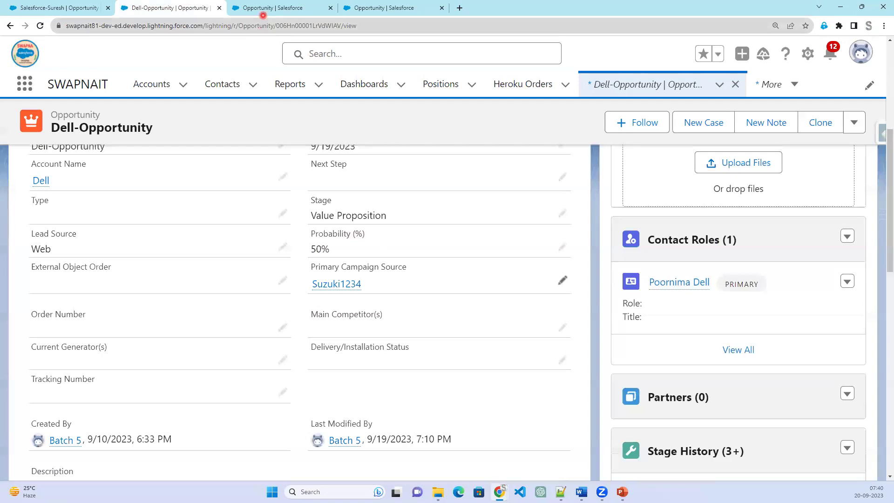
Compare the "closed -Won" string in the Notepad++ notes with the Closed Won API name.
{"action": "key", "text": "alt+Tab"}
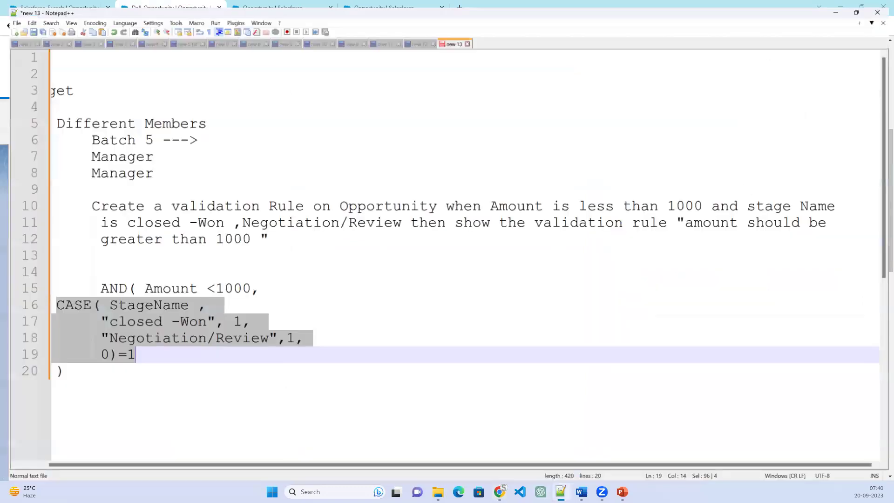
{"action": "left_click", "coordinate": [93, 320]}
{"action": "left_click_drag", "start_coordinate": [93, 319], "coordinate": [209, 322]}
{"action": "left_click", "coordinate": [840, 5]}
{"action": "left_click", "coordinate": [305, 7]}
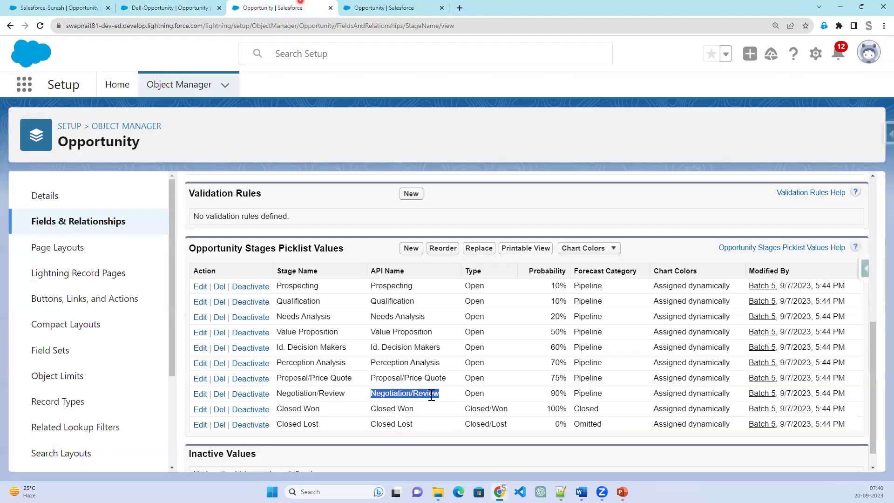
{"action": "left_click_drag", "start_coordinate": [369, 409], "coordinate": [419, 410]}
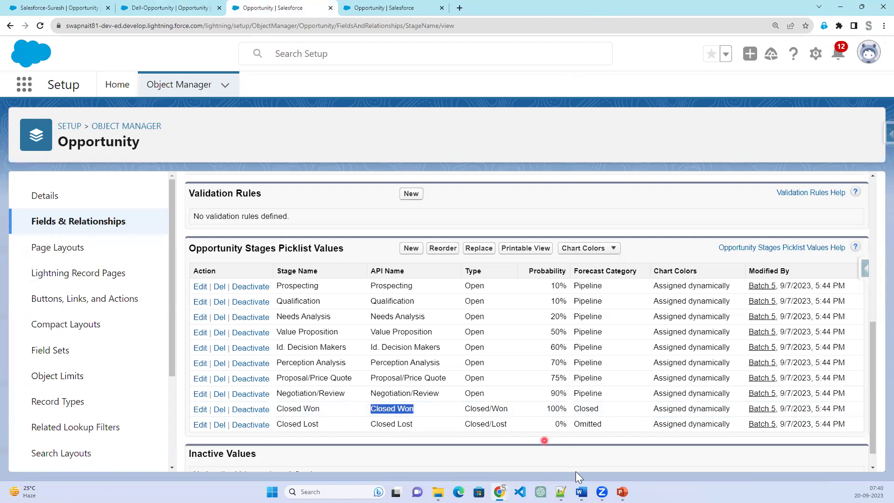
{"action": "left_click", "coordinate": [622, 491]}
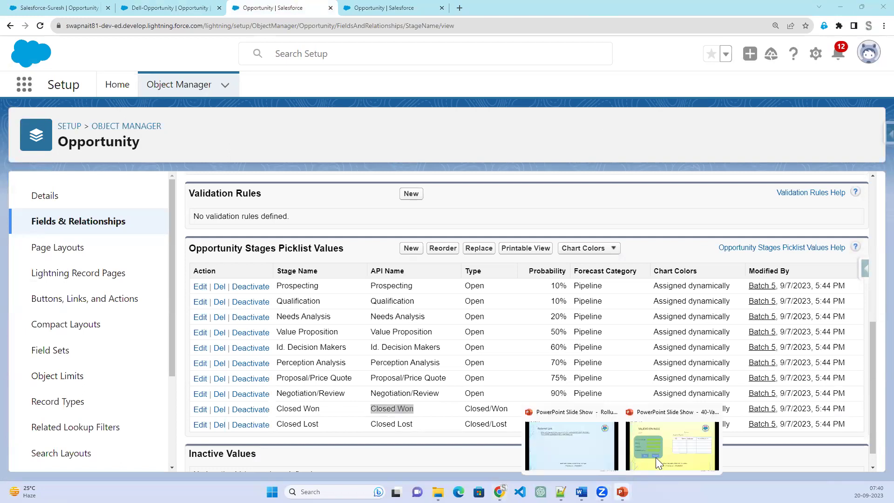
Start the 40-Validation Rules slide show and advance to slide 4 on isBlank.
{"action": "left_click", "coordinate": [655, 457]}
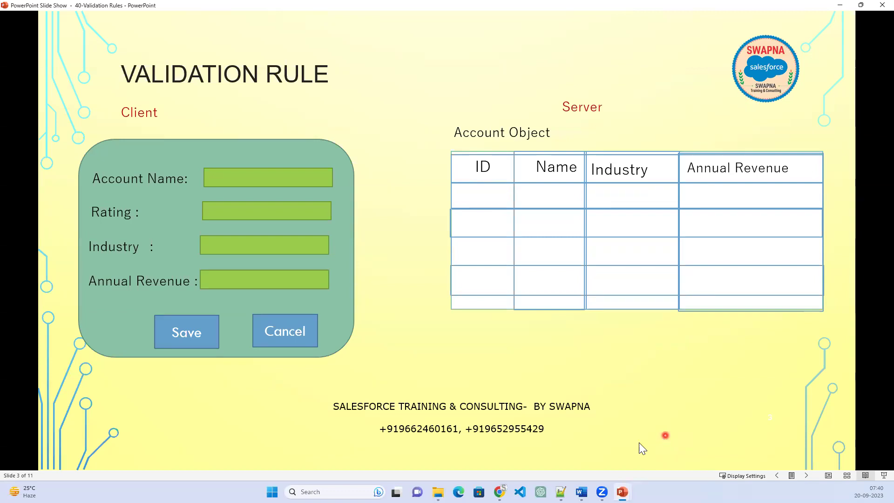
{"action": "left_click", "coordinate": [522, 388]}
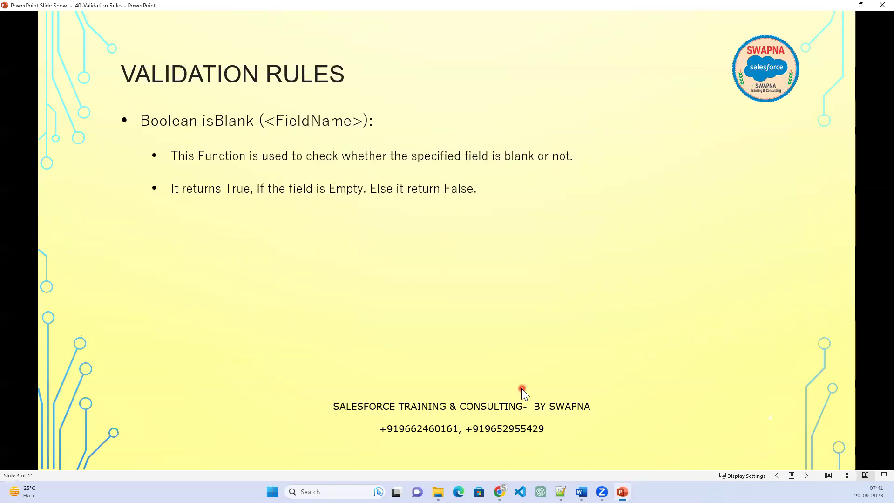